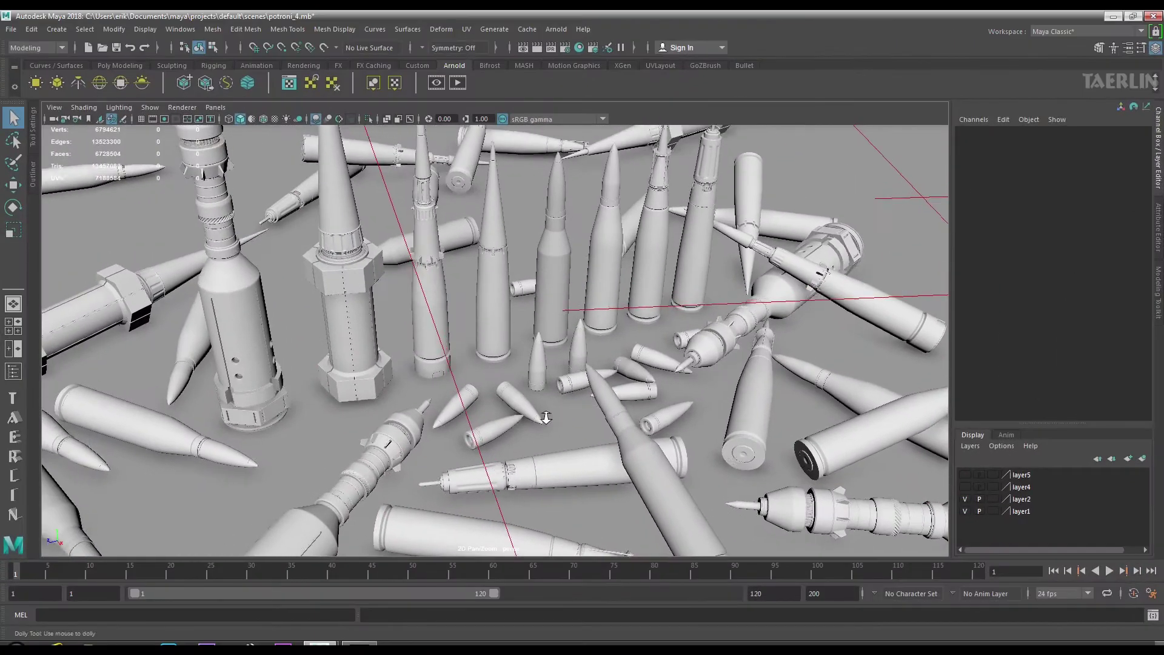
# Tumble and dolly in close around the finished shell collection.
pyautogui.scroll(-3)
pyautogui.moveTo(547, 423); pyautogui.dragTo(592, 407)
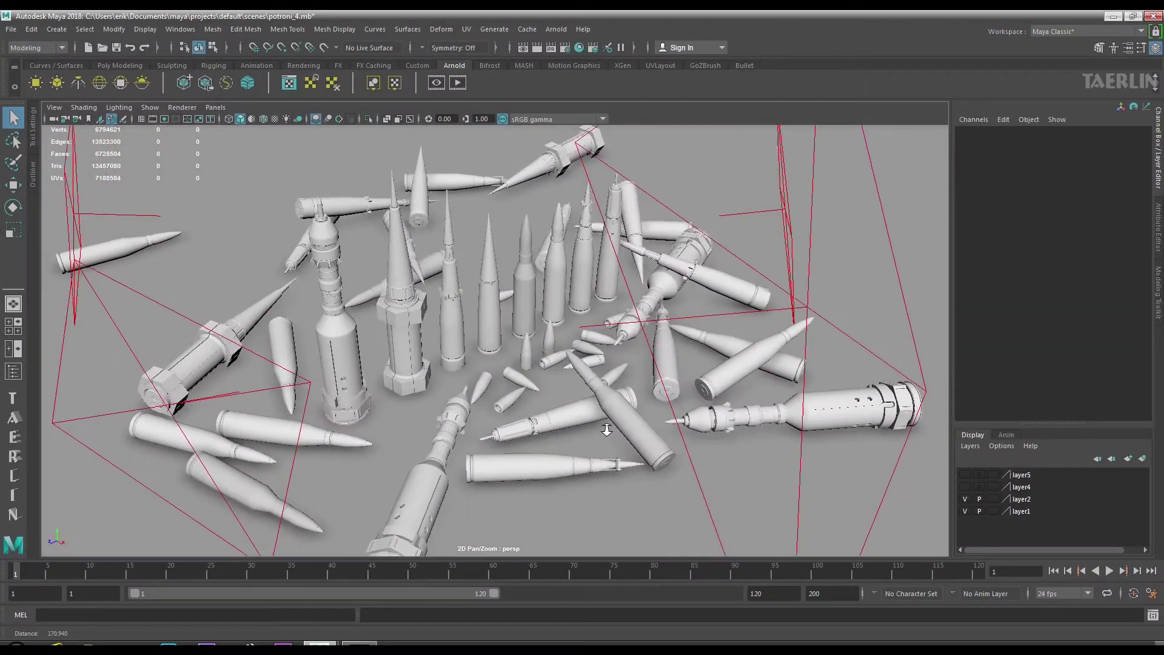
pyautogui.moveTo(592, 406); pyautogui.dragTo(720, 525)
pyautogui.moveTo(675, 510); pyautogui.dragTo(630, 473)
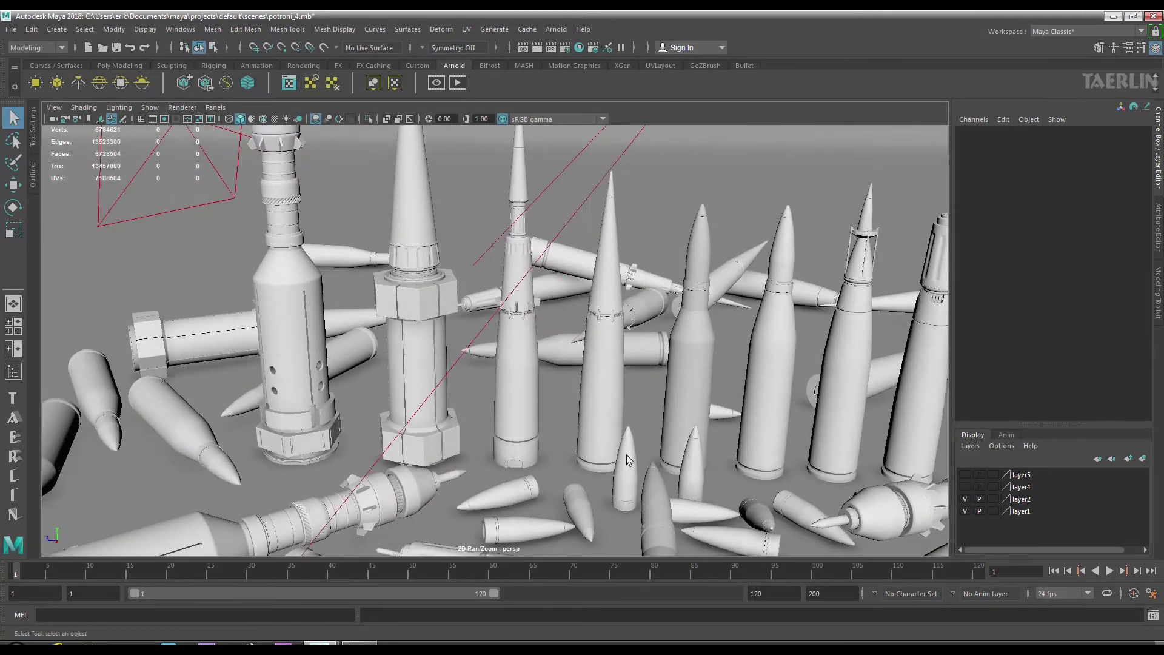
pyautogui.moveTo(630, 473); pyautogui.dragTo(636, 479)
pyautogui.moveTo(636, 479); pyautogui.dragTo(734, 513)
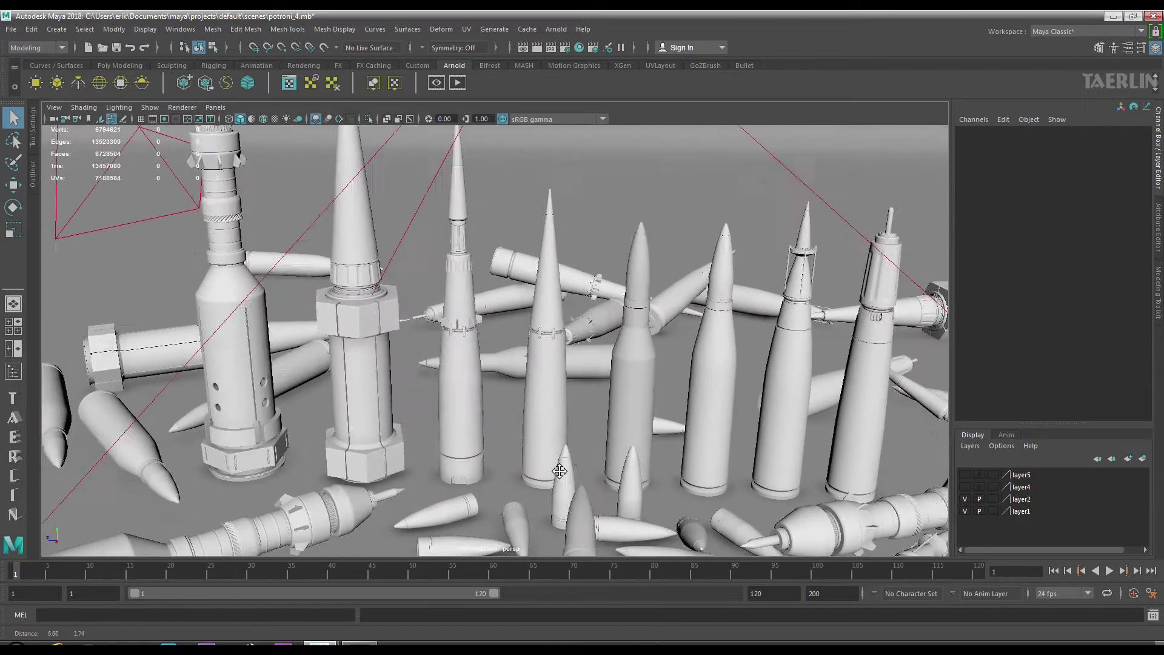
pyautogui.moveTo(735, 512); pyautogui.dragTo(779, 447)
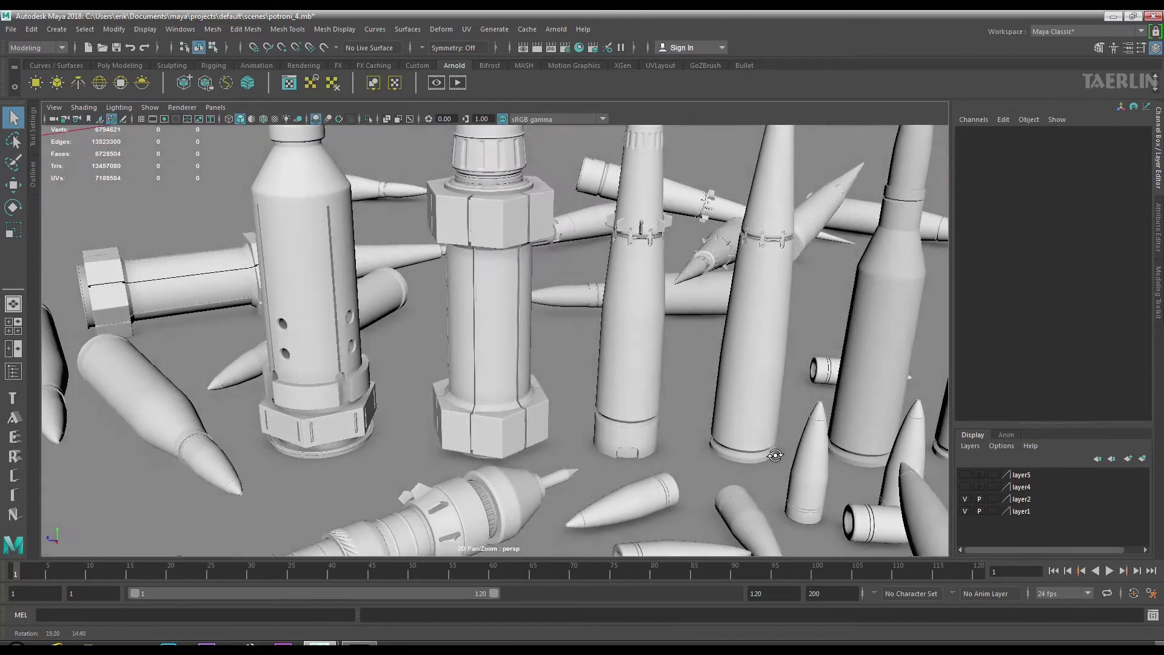
pyautogui.moveTo(779, 447); pyautogui.dragTo(775, 448)
pyautogui.moveTo(776, 449); pyautogui.dragTo(852, 485)
pyautogui.moveTo(851, 485); pyautogui.dragTo(883, 560)
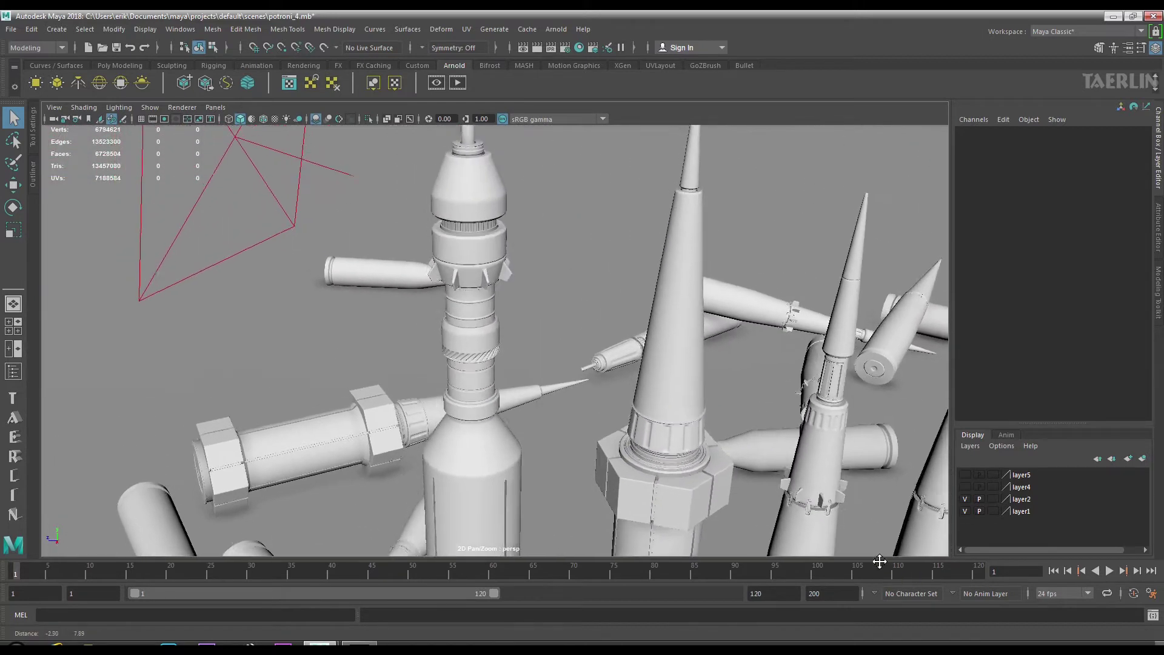
# Orbit and pan across the towers and the row of standing shells.
pyautogui.moveTo(699, 417); pyautogui.dragTo(754, 425)
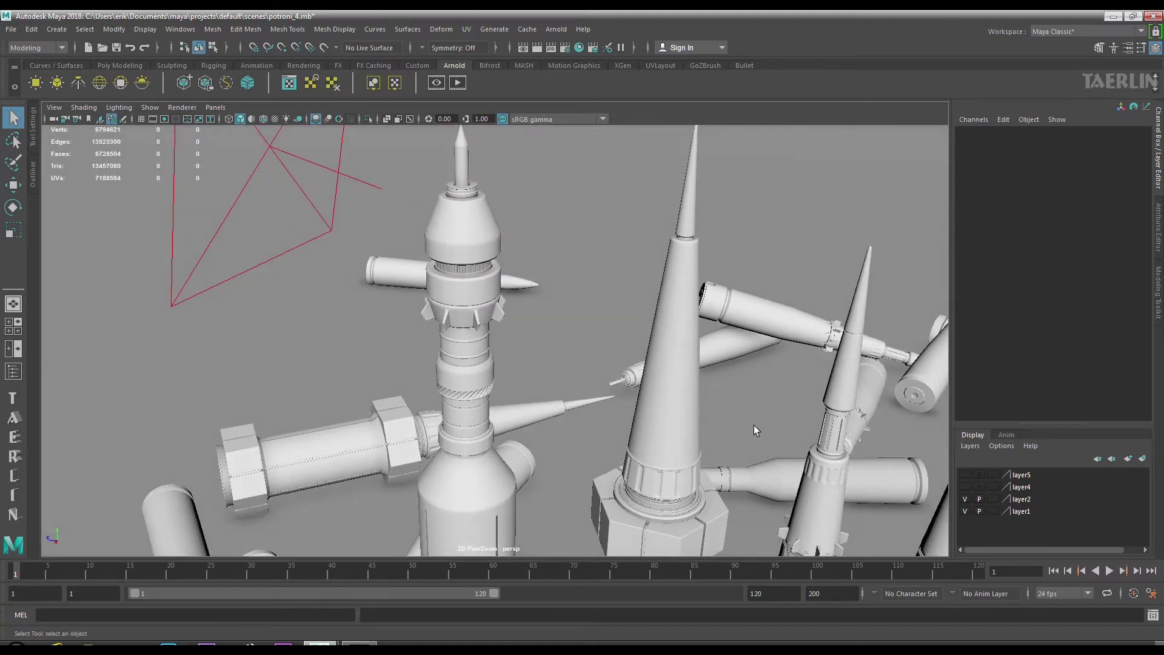
pyautogui.moveTo(754, 424); pyautogui.dragTo(670, 359)
pyautogui.moveTo(669, 359); pyautogui.dragTo(562, 381)
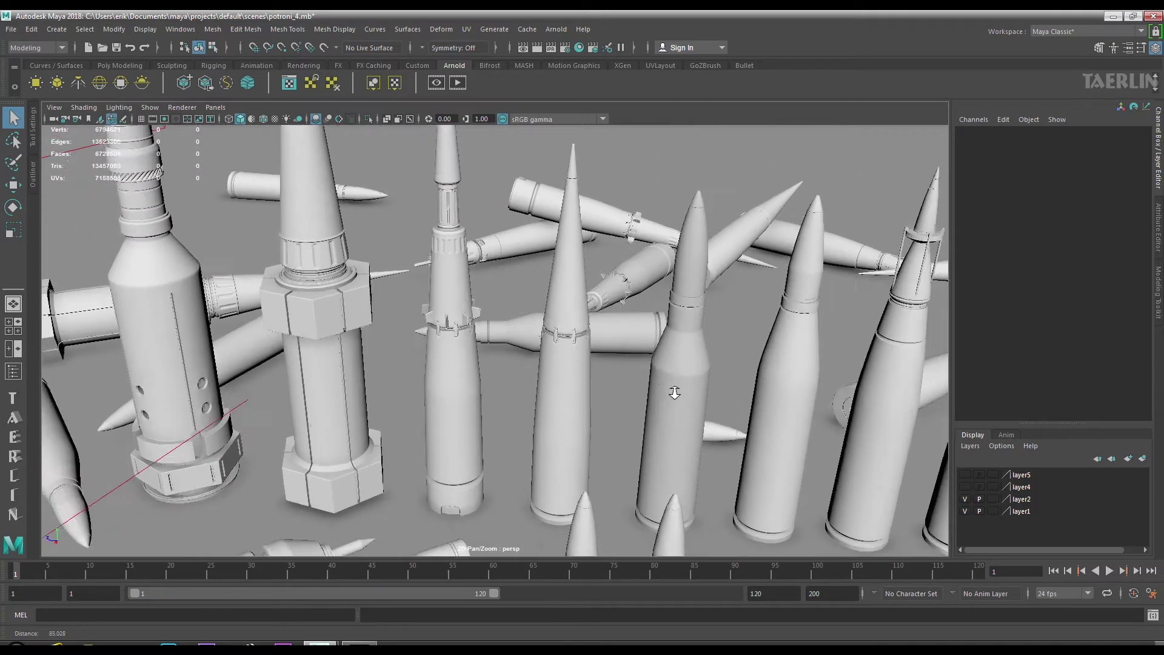
pyautogui.moveTo(561, 381); pyautogui.dragTo(733, 364)
pyautogui.moveTo(733, 364); pyautogui.dragTo(666, 460)
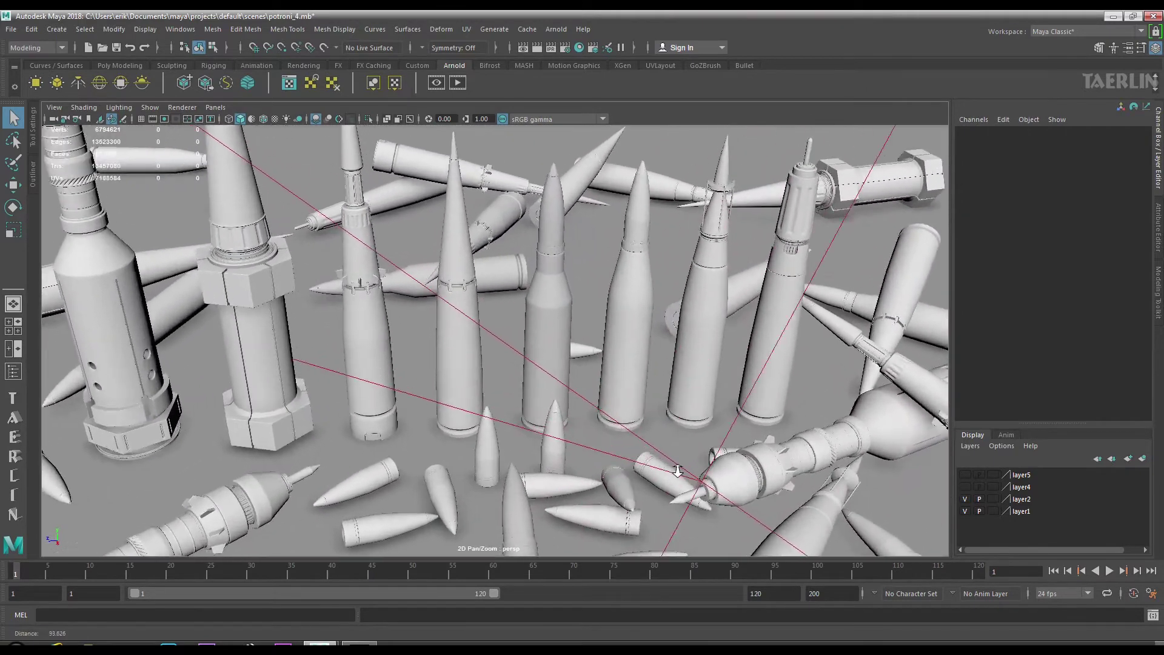
pyautogui.moveTo(667, 460); pyautogui.dragTo(721, 504)
pyautogui.moveTo(721, 503); pyautogui.dragTo(743, 504)
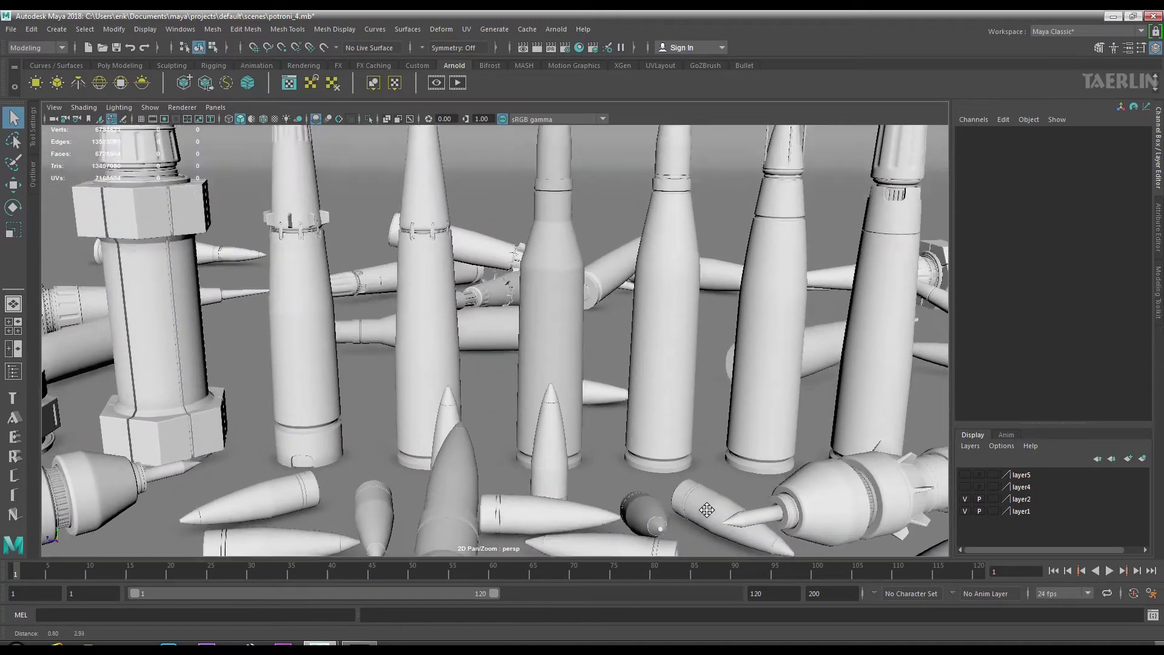
pyautogui.moveTo(743, 503); pyautogui.dragTo(696, 554)
pyautogui.moveTo(695, 553); pyautogui.dragTo(733, 303)
# Select ground plane pPlane1 and area lights aiAreaLight7 and aiAreaLight4, then reorient the view.
pyautogui.click(734, 303)
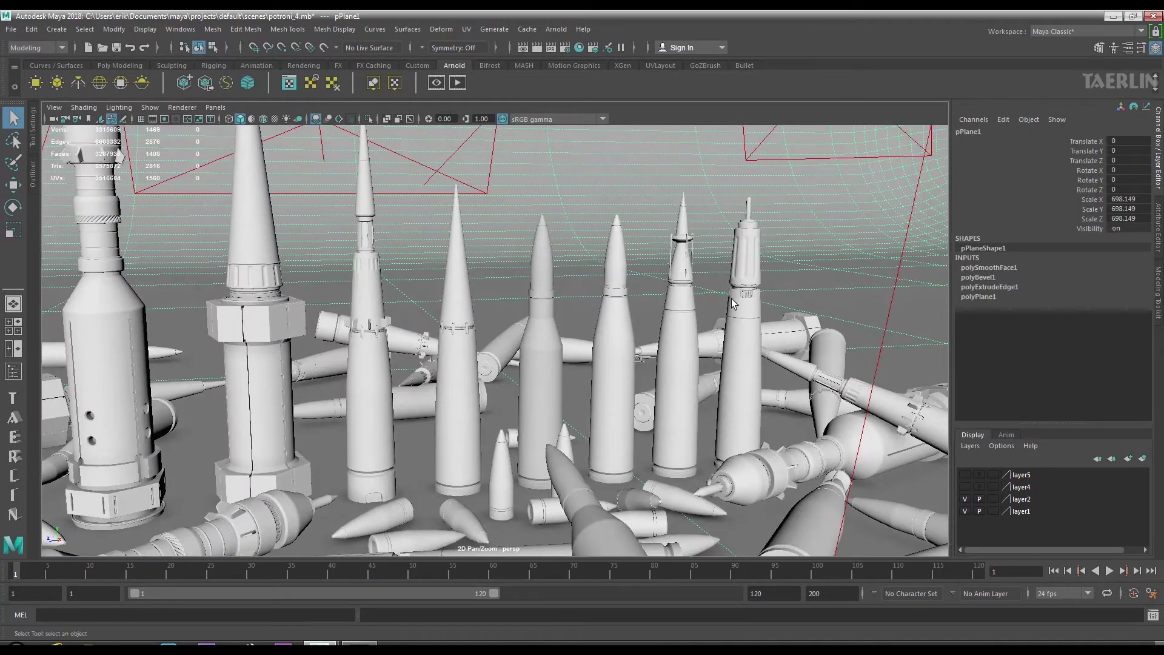
pyautogui.click(865, 158)
pyautogui.click(901, 262)
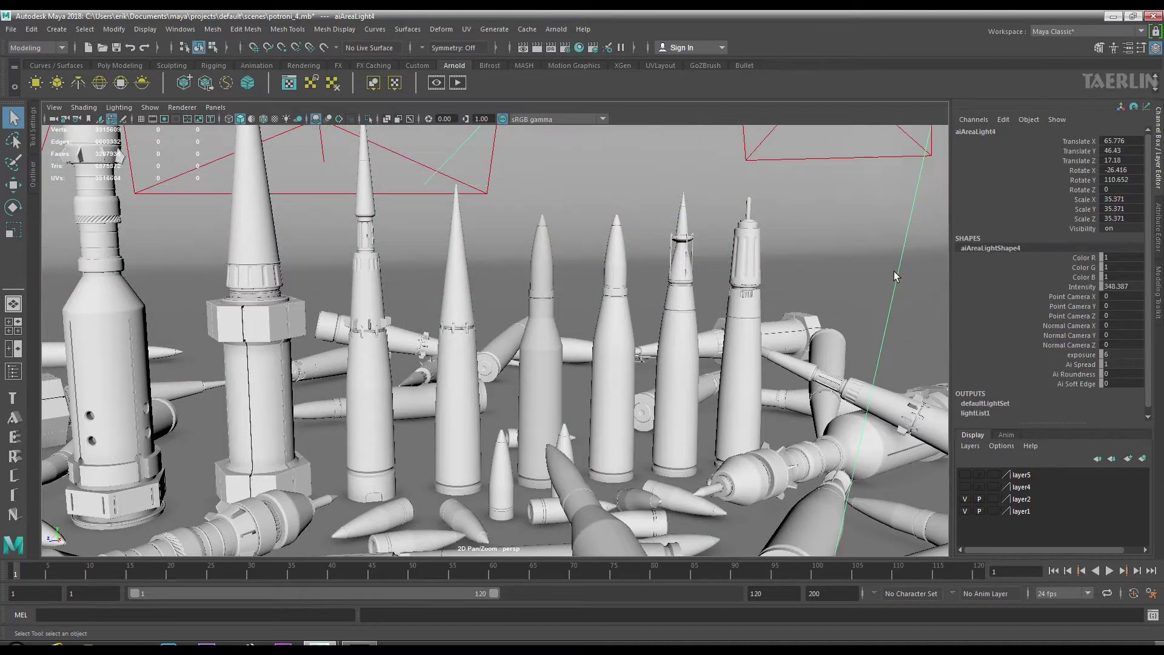
pyautogui.moveTo(716, 444); pyautogui.dragTo(714, 347)
pyautogui.moveTo(714, 347); pyautogui.dragTo(715, 347)
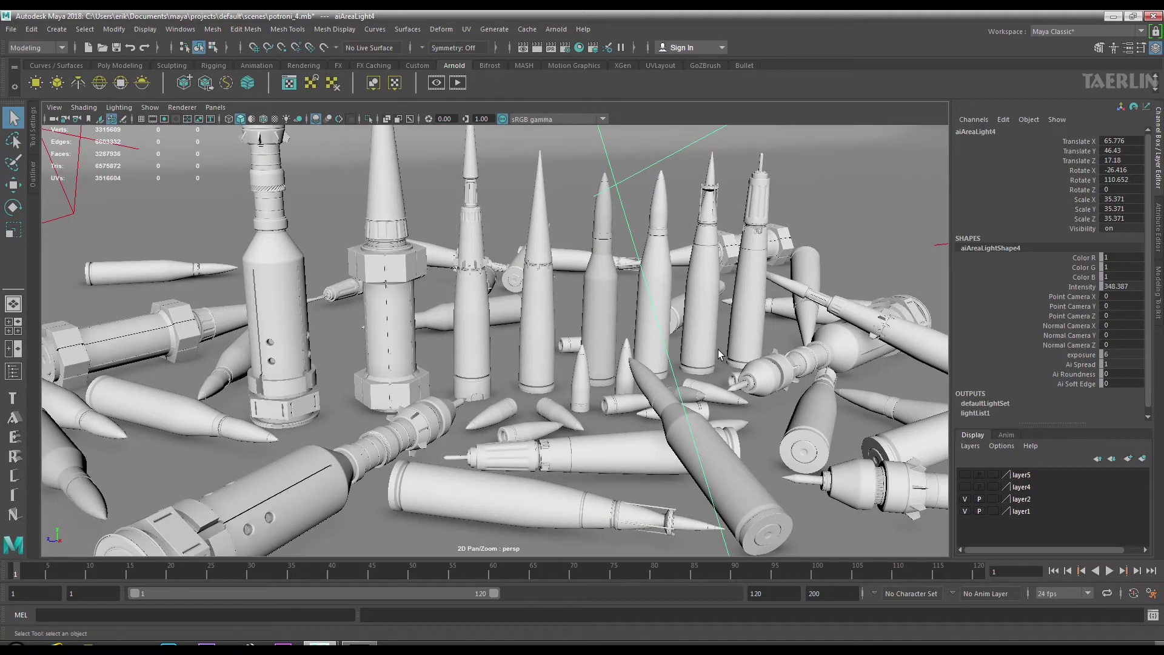
pyautogui.moveTo(591, 360); pyautogui.dragTo(549, 383)
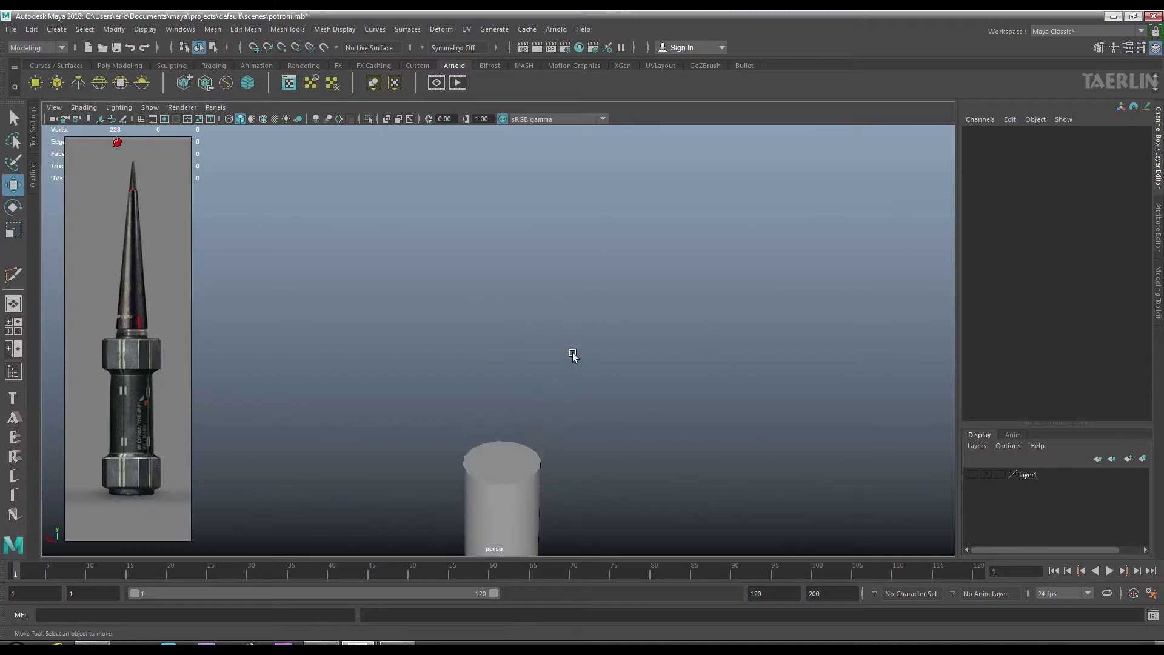
# Create a 6-sided polygon cylinder and scale it to about 4.76 in X and Z.
pyautogui.rightClick(577, 334)
pyautogui.moveTo(502, 343); pyautogui.dragTo(503, 343)
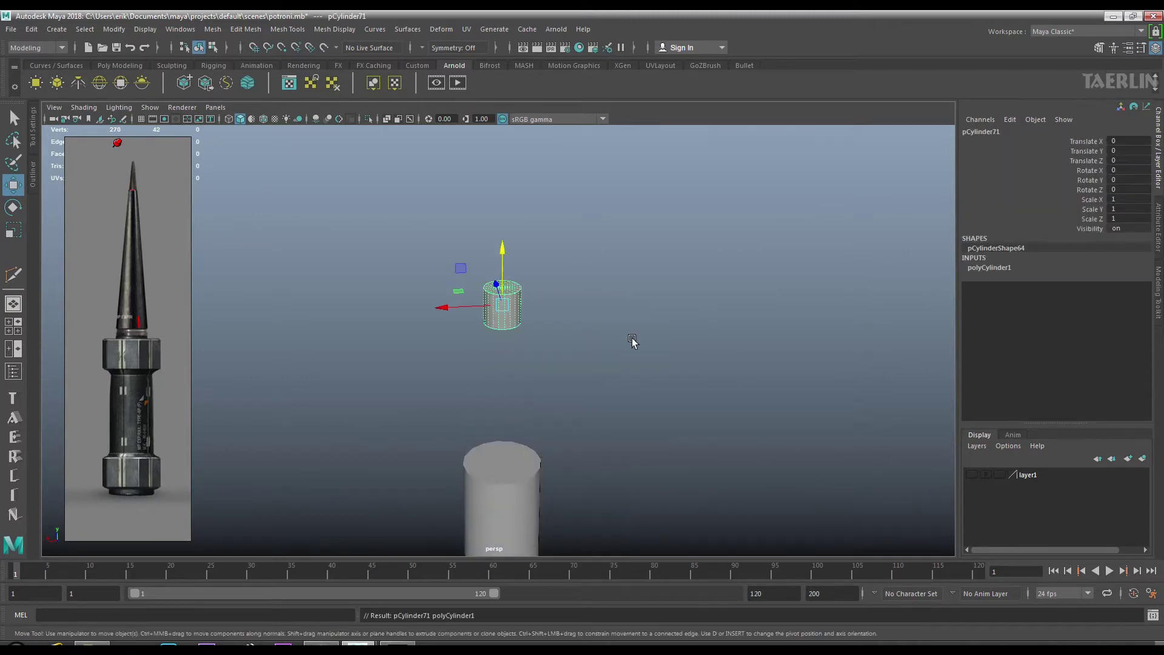
pyautogui.click(998, 269)
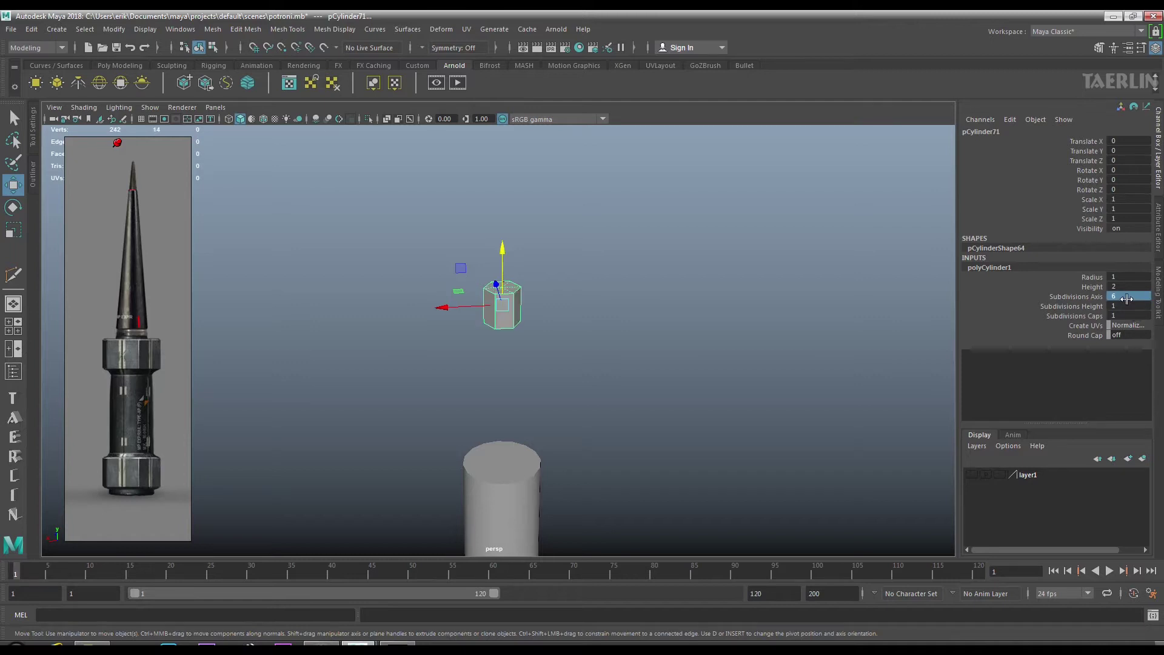
pyautogui.press('r')
pyautogui.moveTo(498, 356); pyautogui.dragTo(506, 318)
# Switch to face mode and select the hex cylinder's faces for editing.
pyautogui.moveTo(506, 318); pyautogui.dragTo(510, 356)
pyautogui.moveTo(510, 355); pyautogui.dragTo(489, 402)
pyautogui.moveTo(289, 255); pyautogui.dragTo(634, 486)
pyautogui.moveTo(567, 385); pyautogui.dragTo(494, 382)
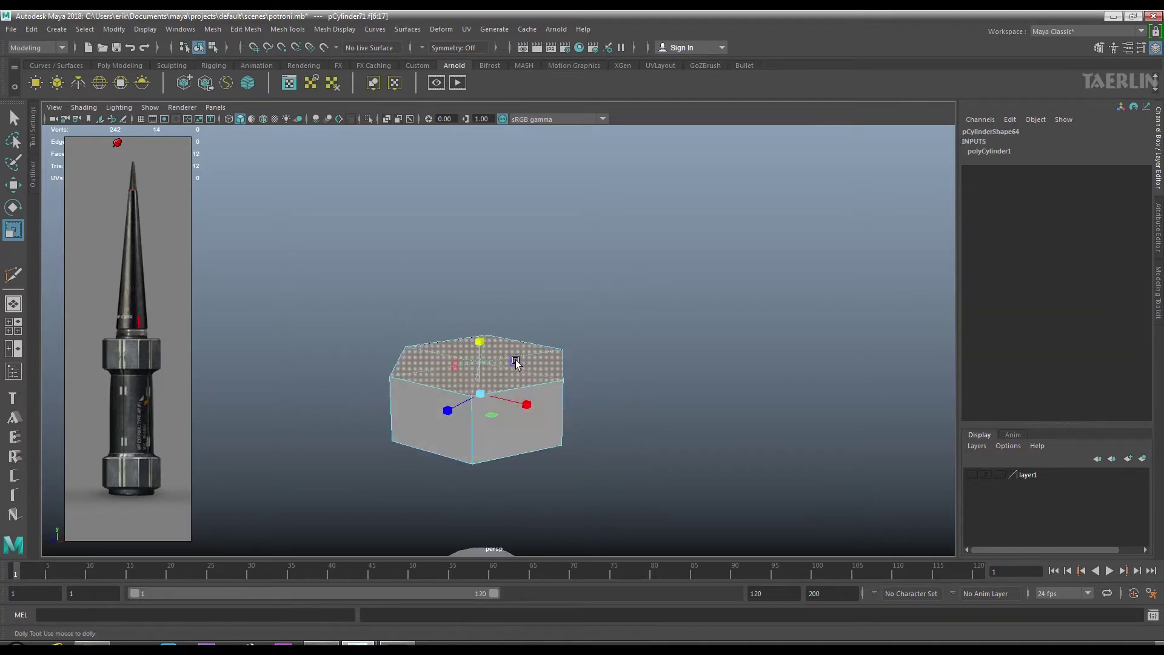
pyautogui.moveTo(491, 363); pyautogui.dragTo(493, 391)
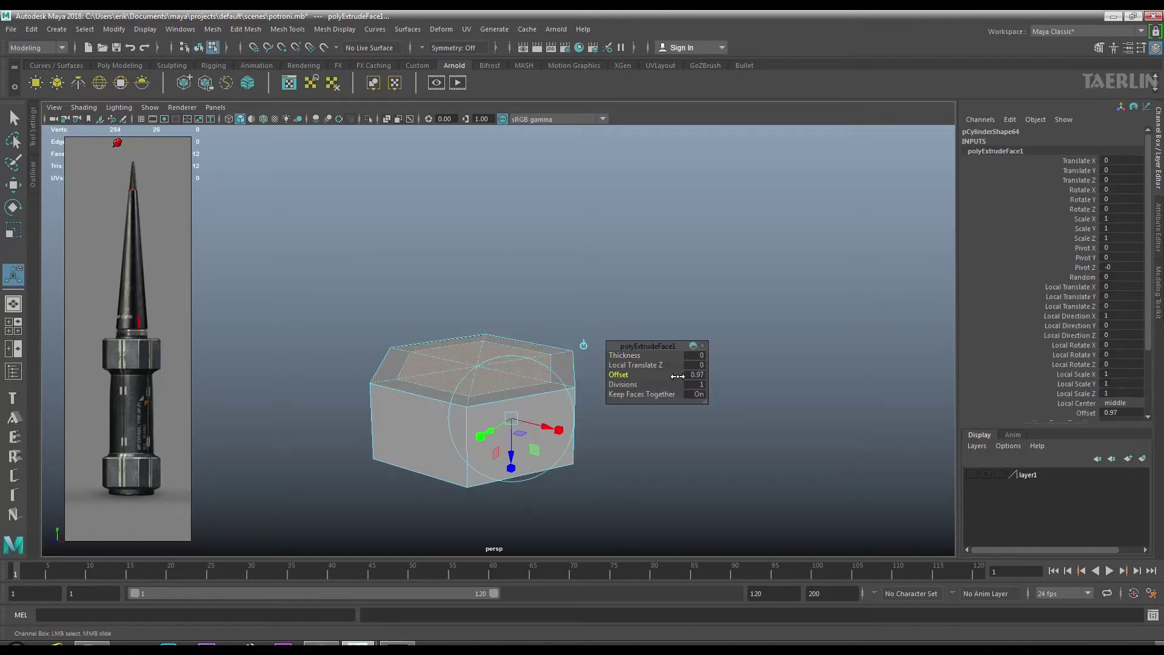
# Extrude the selected faces a second time and push them outward.
pyautogui.moveTo(497, 360); pyautogui.dragTo(477, 390)
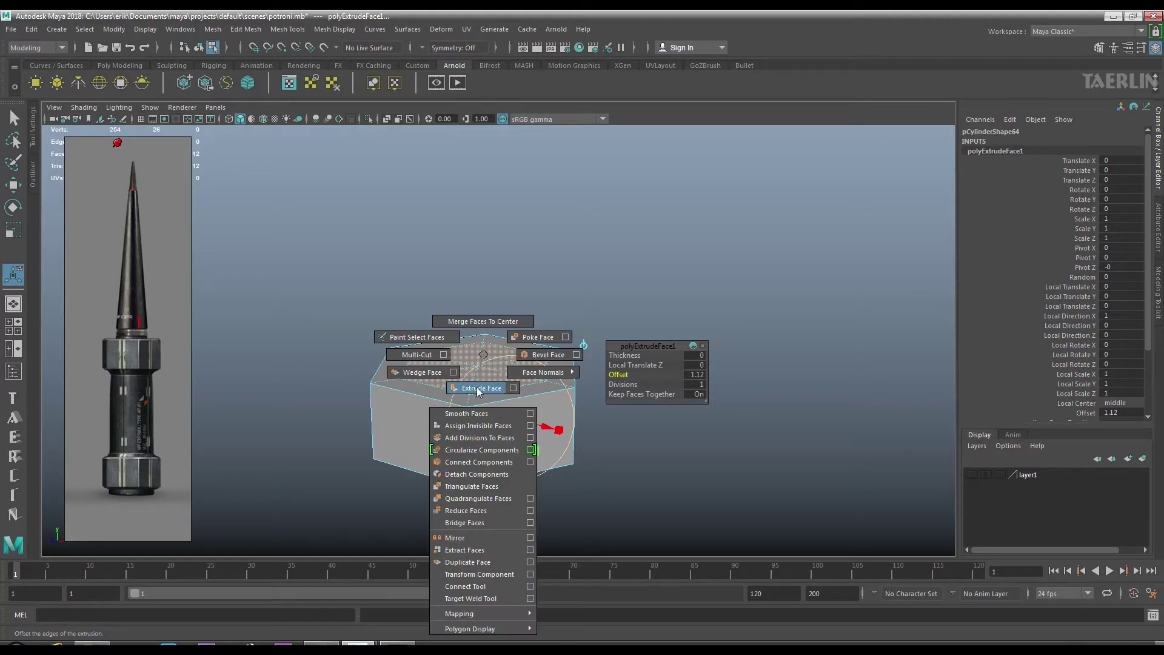
pyautogui.moveTo(624, 355); pyautogui.dragTo(696, 355)
pyautogui.moveTo(568, 383); pyautogui.dragTo(568, 363)
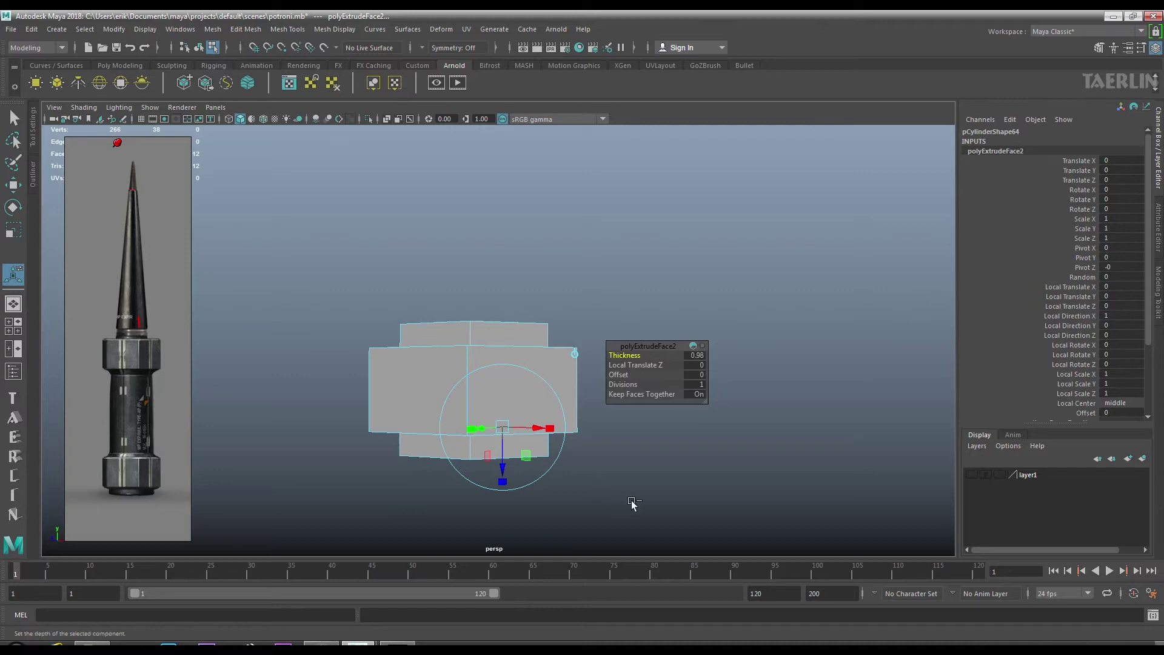
pyautogui.moveTo(371, 328); pyautogui.dragTo(658, 361)
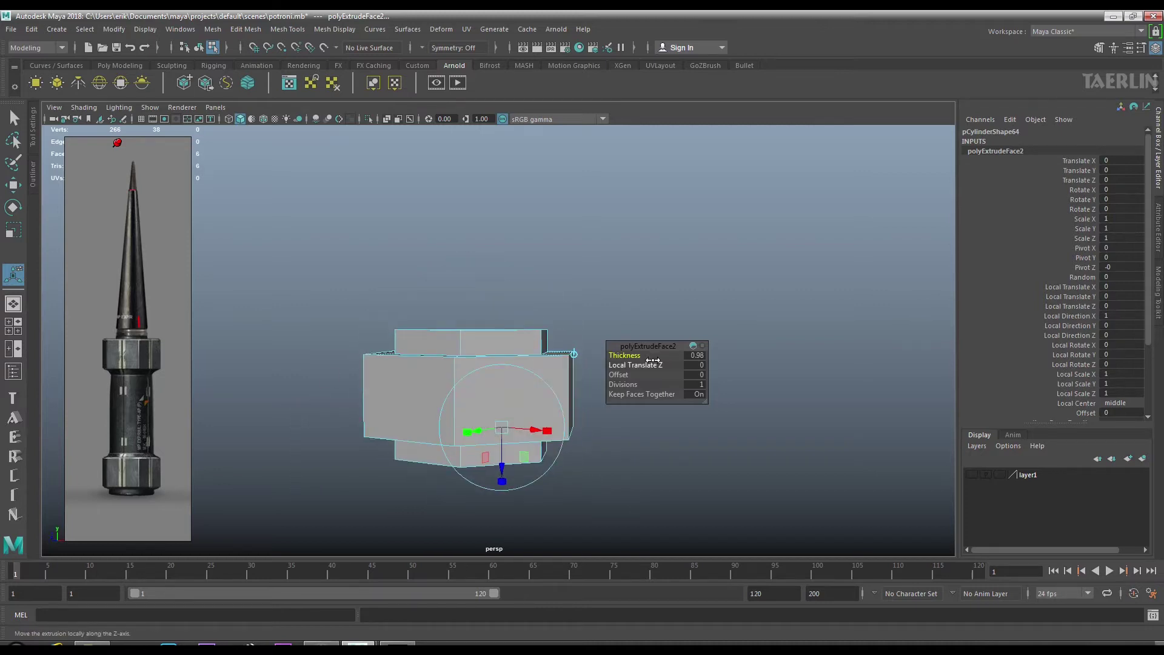
pyautogui.moveTo(543, 404); pyautogui.dragTo(534, 393)
# Move the inset top face upward to stretch it into a tall hex column.
pyautogui.click(457, 353)
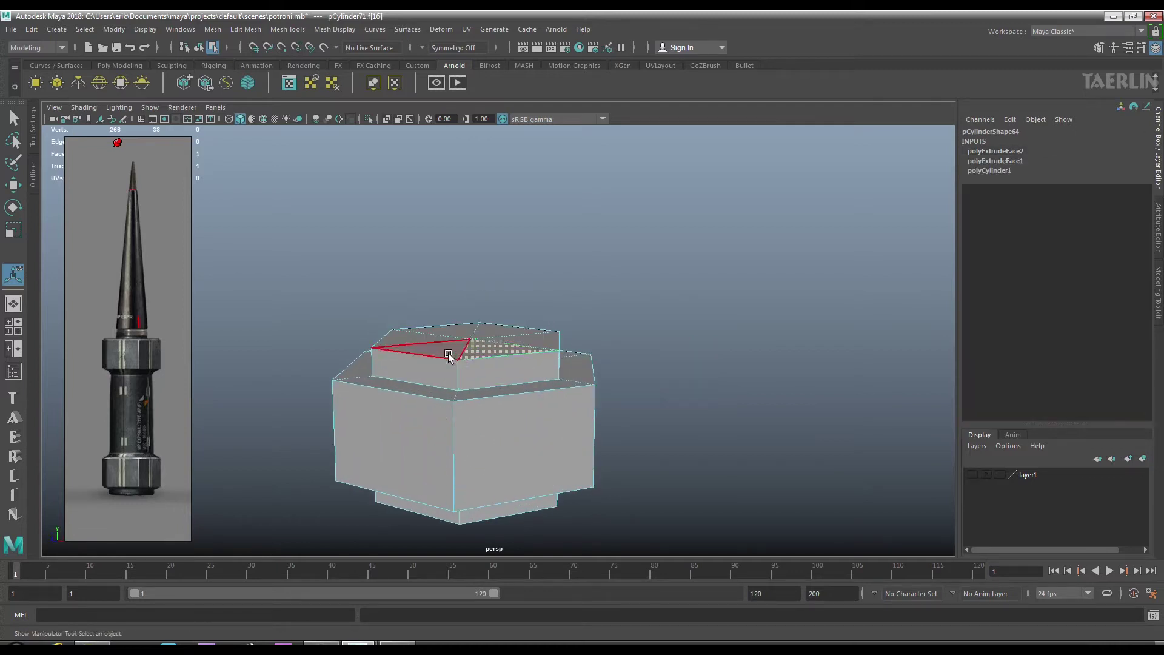
pyautogui.moveTo(456, 353); pyautogui.dragTo(434, 358)
pyautogui.press('w')
pyautogui.moveTo(546, 400); pyautogui.dragTo(697, 516)
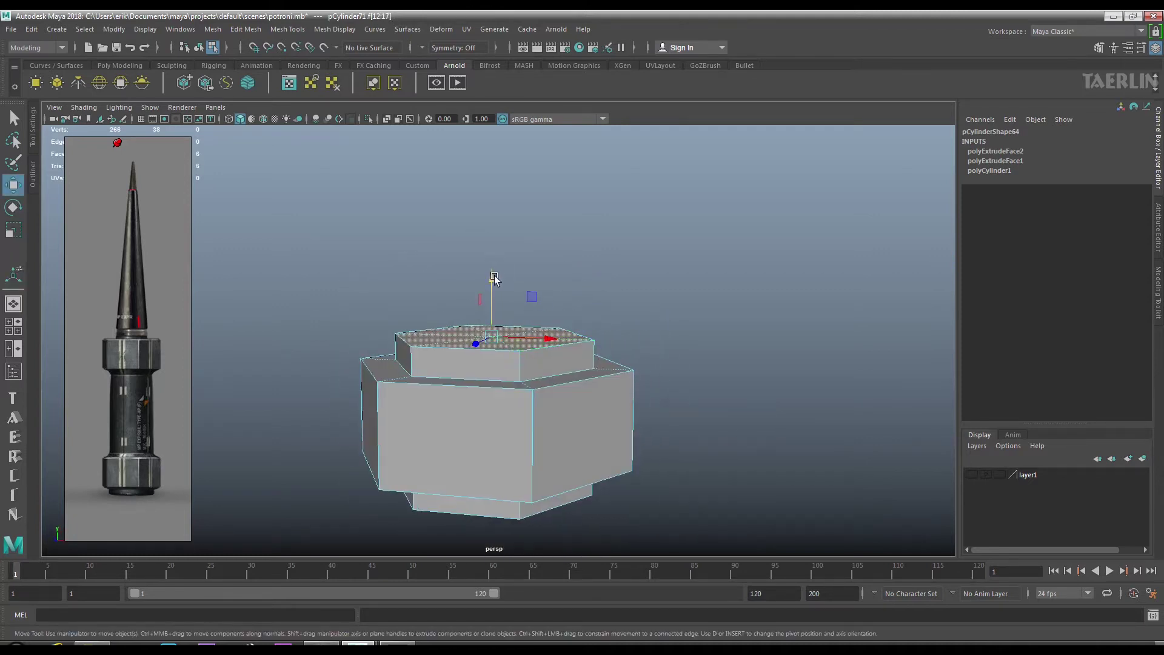
pyautogui.moveTo(697, 515); pyautogui.dragTo(697, 421)
pyautogui.moveTo(697, 421); pyautogui.dragTo(533, 422)
pyautogui.moveTo(500, 293); pyautogui.dragTo(500, 254)
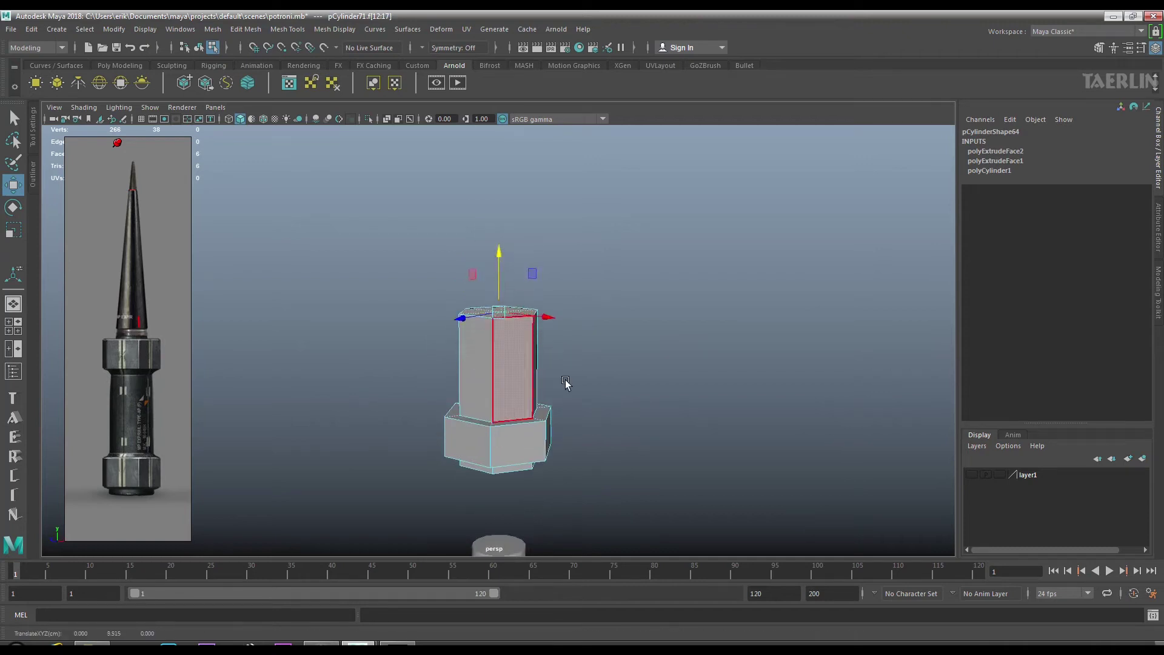
pyautogui.moveTo(501, 254); pyautogui.dragTo(600, 465)
pyautogui.moveTo(600, 465); pyautogui.dragTo(530, 437)
pyautogui.scroll(3)
pyautogui.scroll(3)
# Bevel the edge loop where the column meets the base with fraction 0.06.
pyautogui.scroll(3)
pyautogui.rightClick(523, 317)
pyautogui.moveTo(533, 390); pyautogui.dragTo(523, 285)
pyautogui.click(502, 436)
pyautogui.rightClick(498, 427)
pyautogui.click(558, 431)
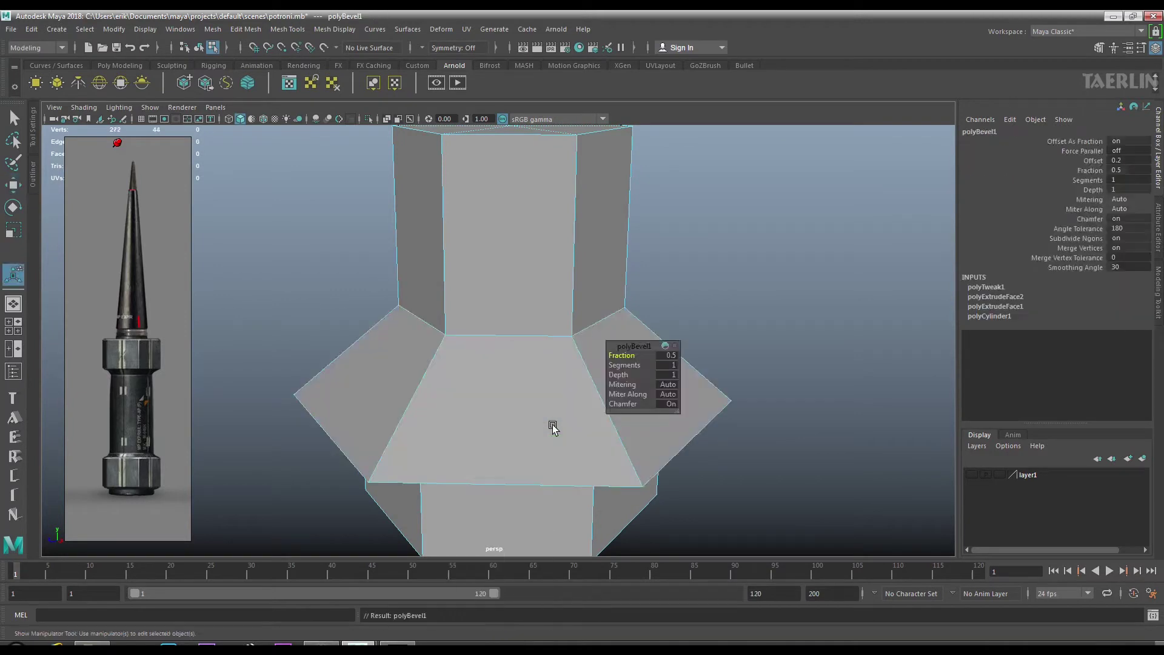
pyautogui.moveTo(627, 355); pyautogui.dragTo(605, 355)
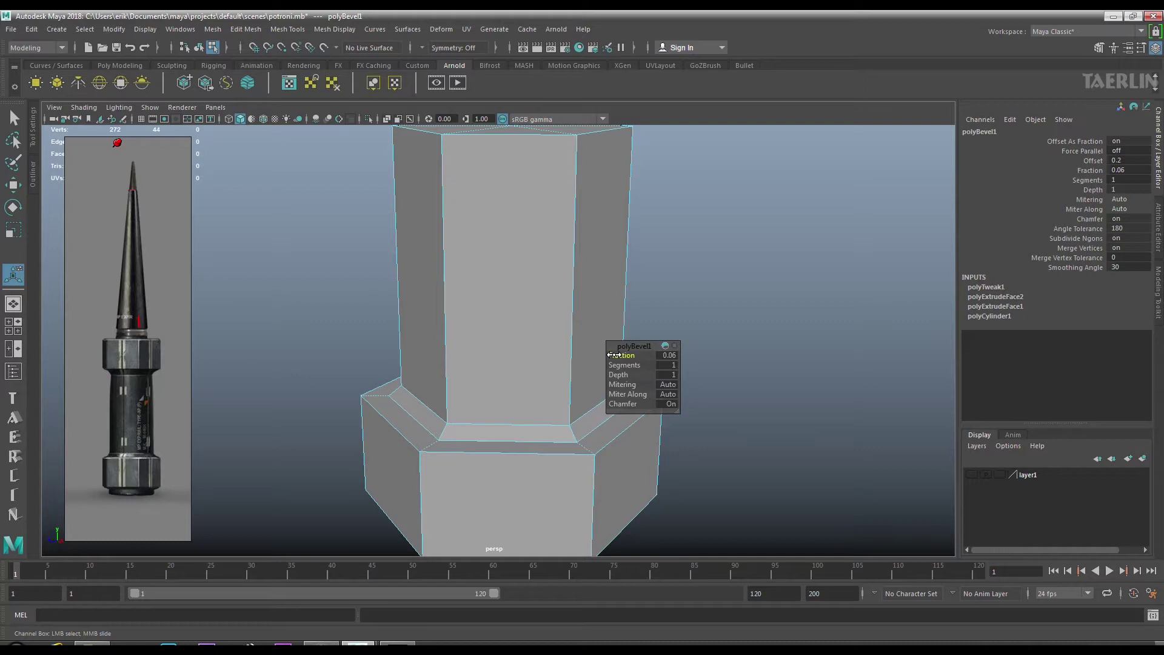
pyautogui.scroll(-3)
pyautogui.moveTo(507, 372); pyautogui.dragTo(483, 325)
# Return to object mode, reselect the hex cylinder and marquee-select its faces.
pyautogui.press('q')
pyautogui.press('F8')
pyautogui.click(169, 34)
pyautogui.click(590, 308)
pyautogui.moveTo(537, 341); pyautogui.dragTo(557, 321)
pyautogui.click(533, 269)
pyautogui.rightClick(507, 286)
pyautogui.moveTo(371, 210); pyautogui.dragTo(711, 368)
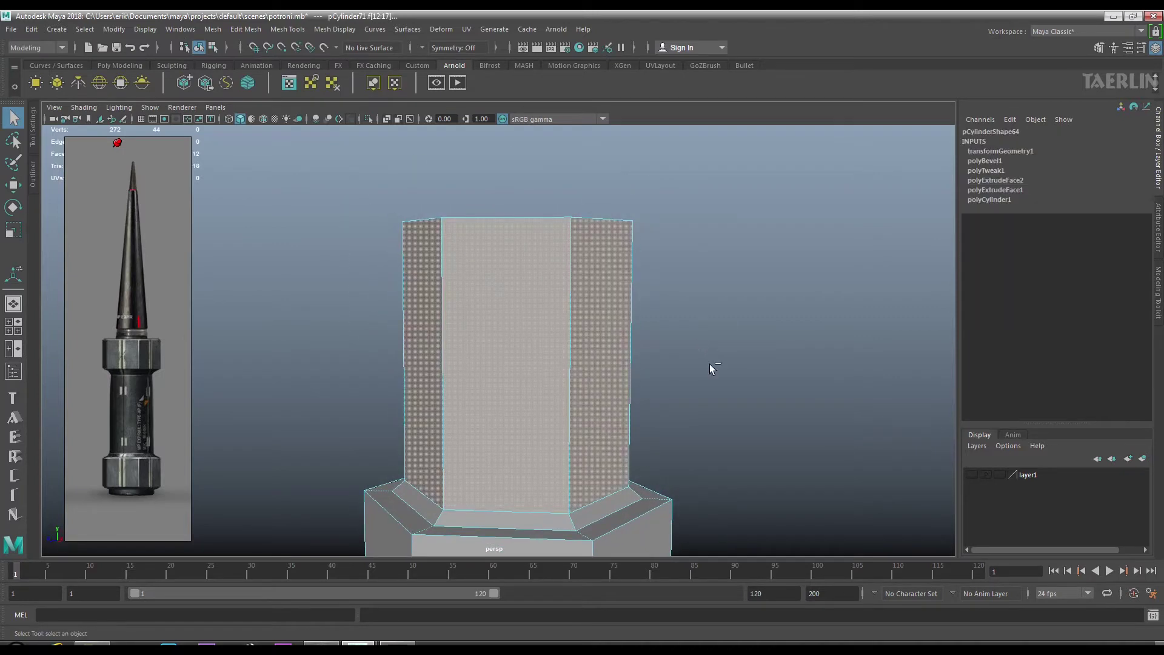
# Delete the selected top cap faces of the hex mesh.
pyautogui.moveTo(724, 454); pyautogui.dragTo(591, 327)
pyautogui.press('Delete')
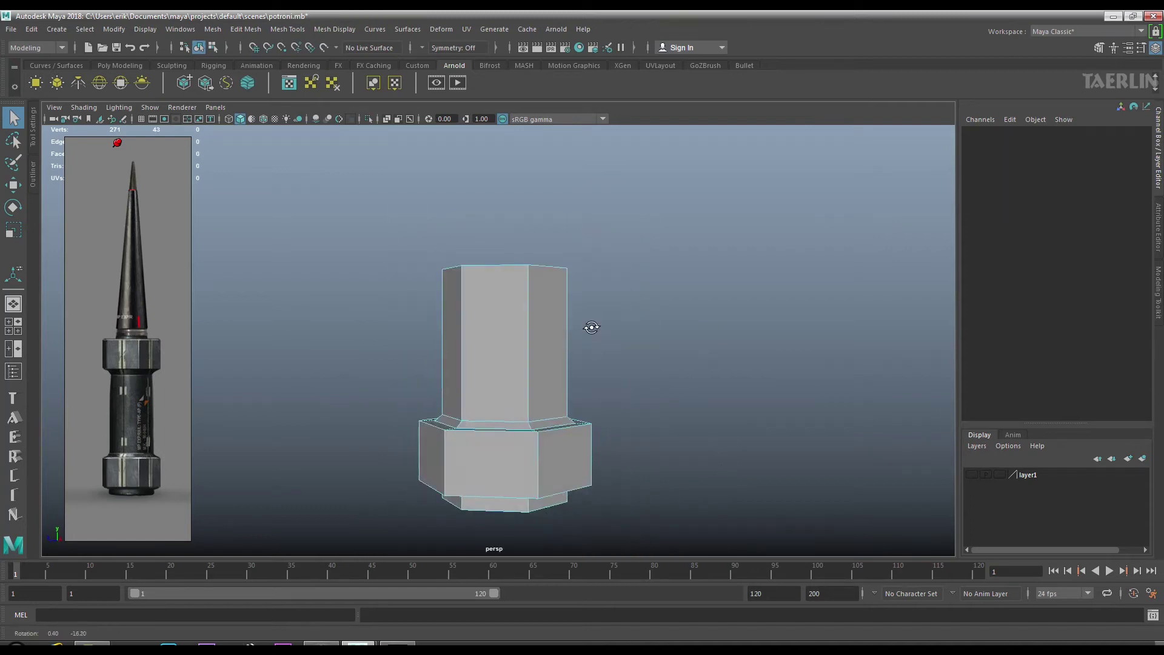
pyautogui.moveTo(591, 327); pyautogui.dragTo(568, 335)
pyautogui.moveTo(489, 410); pyautogui.dragTo(507, 370)
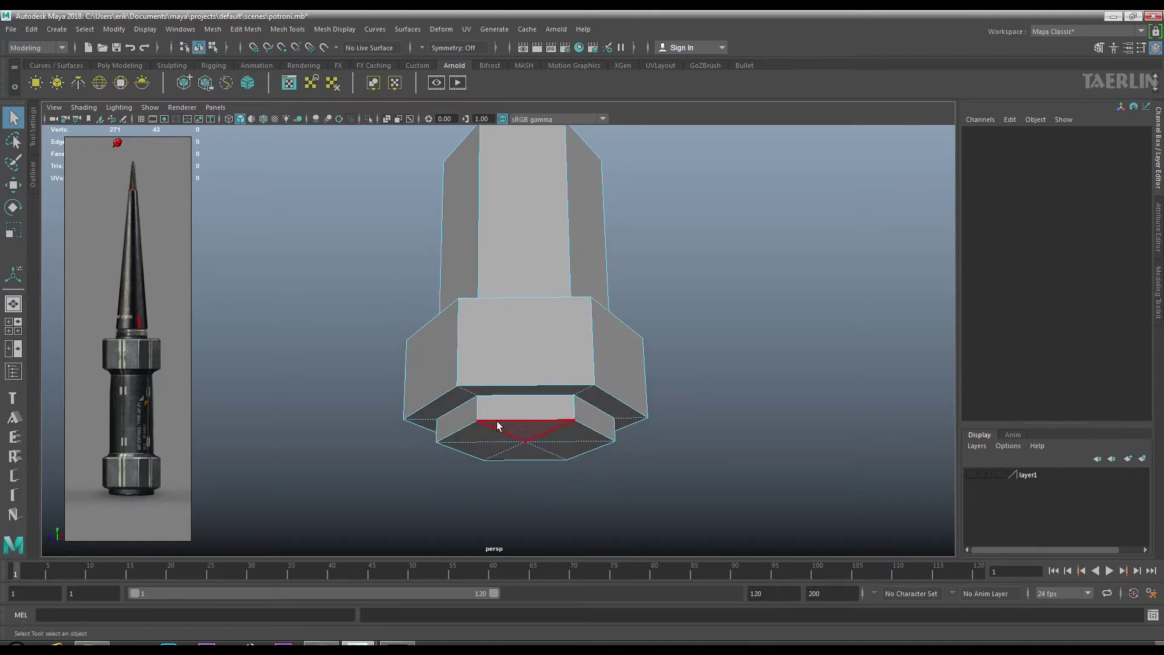
# Delete the bottom cap face of the hex base, then return to object selection.
pyautogui.moveTo(511, 442); pyautogui.dragTo(564, 475)
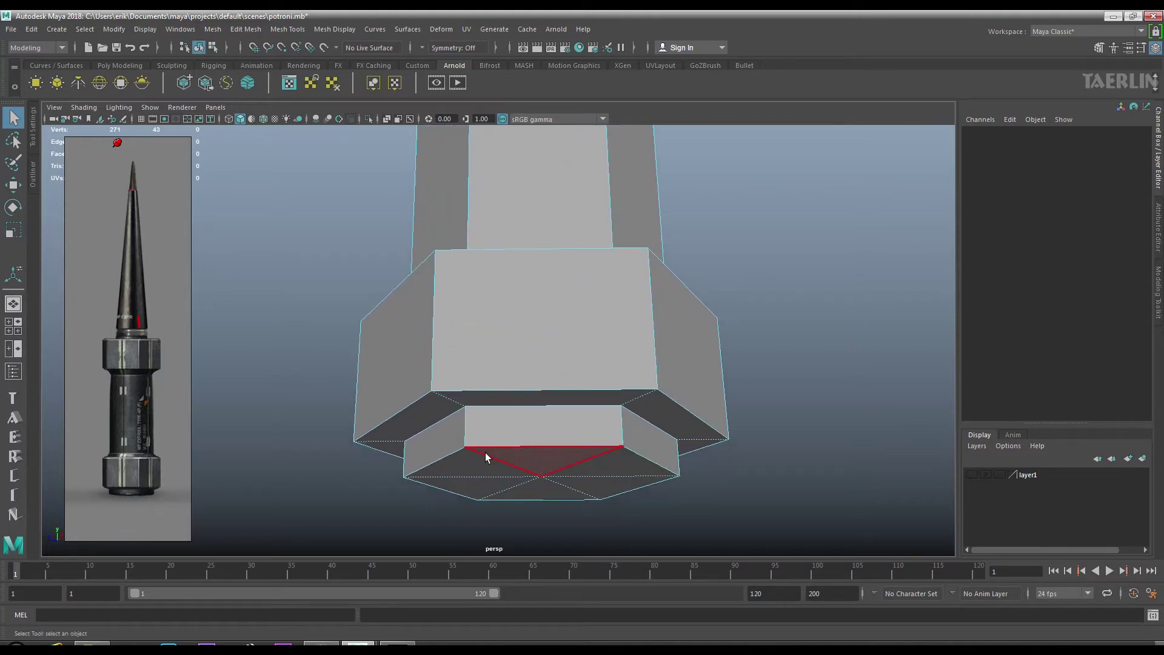
pyautogui.moveTo(524, 453); pyautogui.dragTo(538, 418)
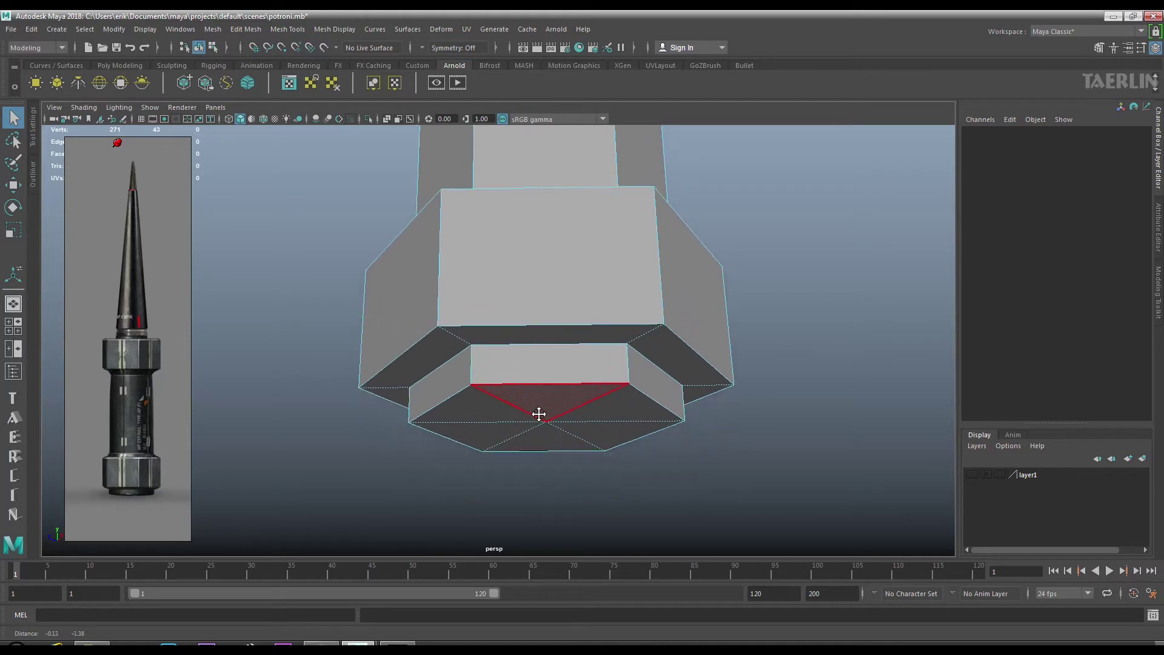
pyautogui.click(538, 418)
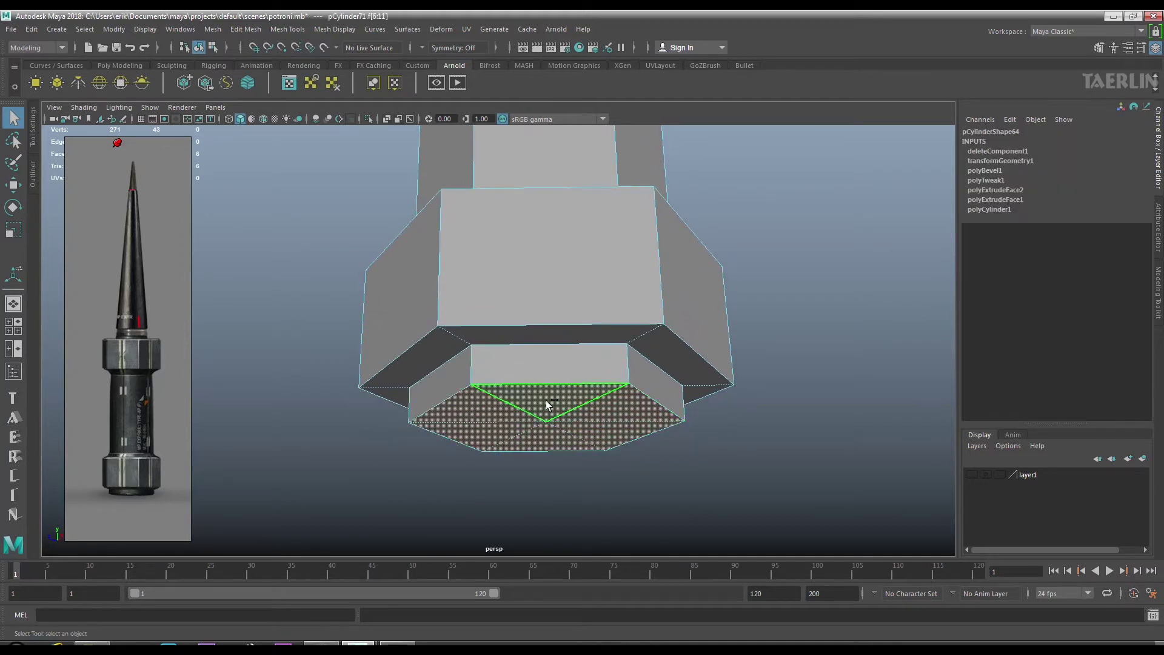
pyautogui.press('Delete')
pyautogui.moveTo(547, 322); pyautogui.dragTo(518, 301)
pyautogui.press('F8')
# Insert vertical edge loops around the shaft and hex base, undoing one stray horizontal loop.
pyautogui.moveTo(541, 329); pyautogui.dragTo(525, 386)
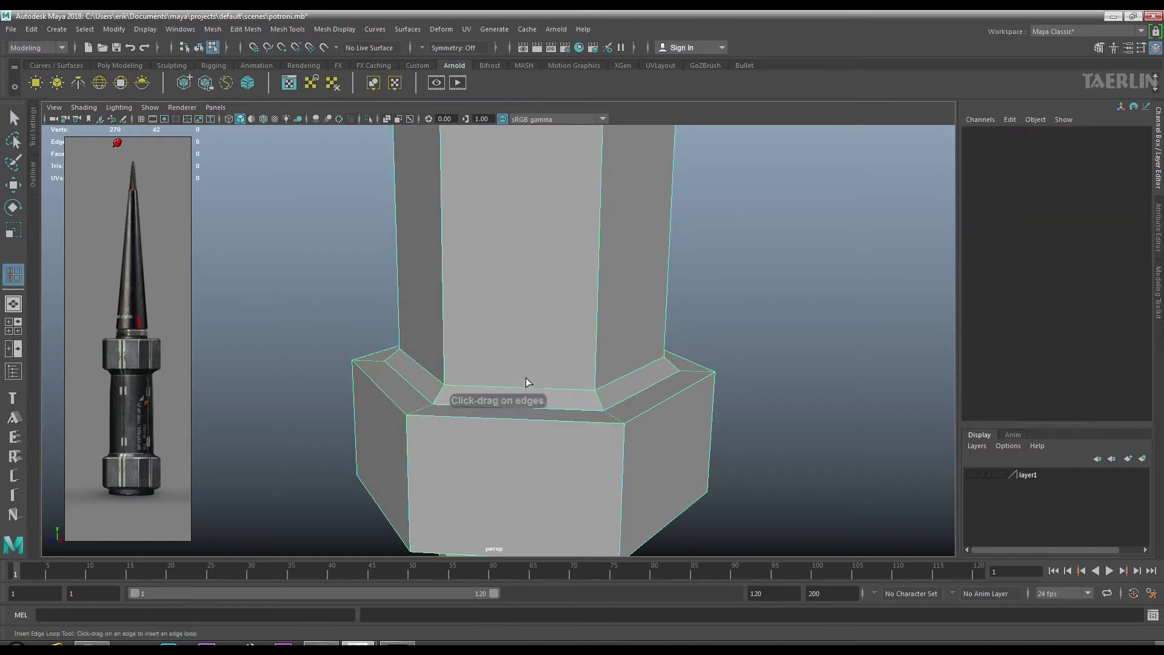
pyautogui.click(521, 387)
pyautogui.moveTo(483, 383); pyautogui.dragTo(365, 402)
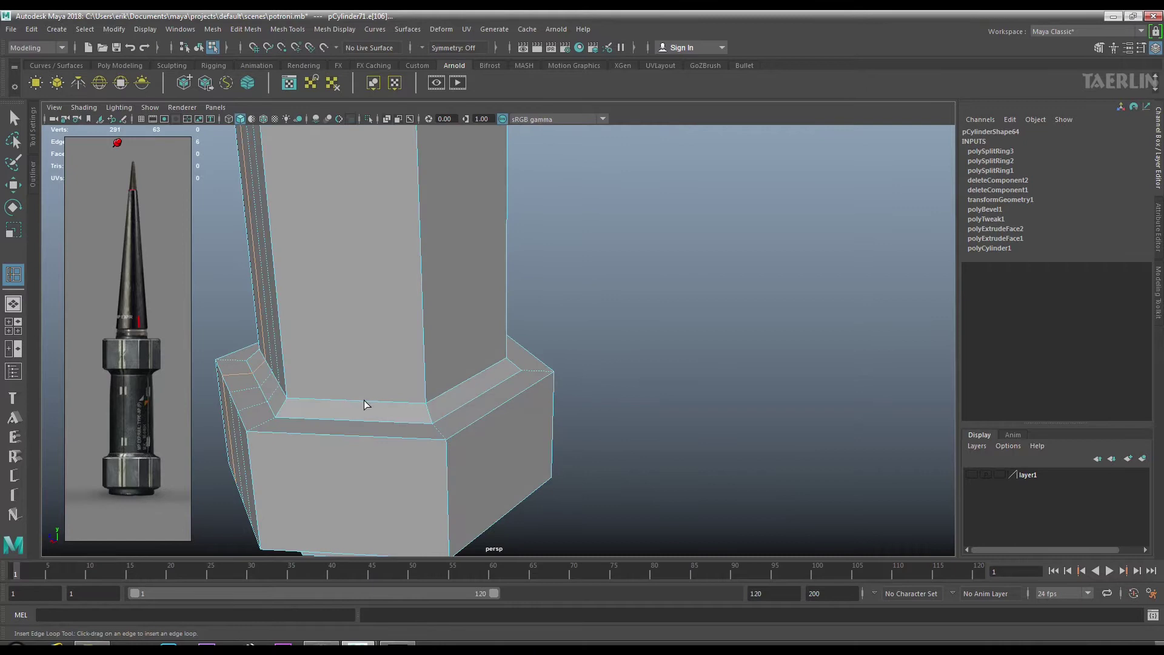
pyautogui.click(491, 368)
pyautogui.moveTo(490, 368); pyautogui.dragTo(586, 385)
pyautogui.click(485, 347)
pyautogui.click(549, 350)
pyautogui.click(600, 344)
pyautogui.hotkey('ctrl', 'z')
pyautogui.click(600, 401)
pyautogui.moveTo(663, 400); pyautogui.dragTo(688, 464)
# Select an edge loop on the shaft and try circularizing it, then undo.
pyautogui.press('w')
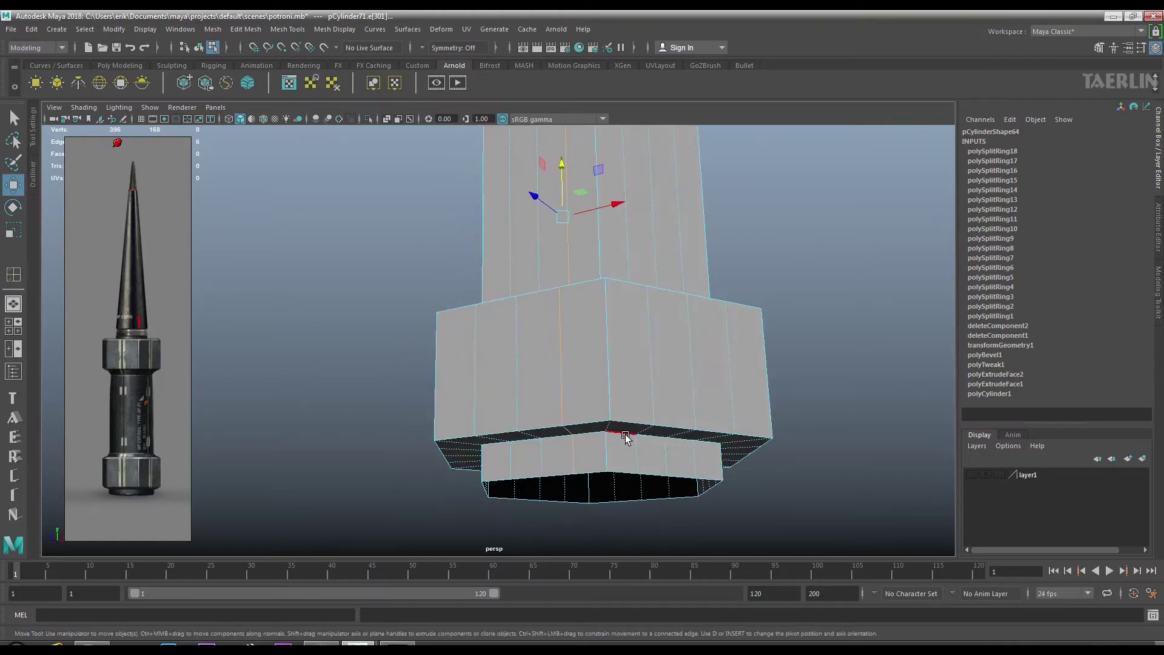
pyautogui.doubleClick(625, 434)
pyautogui.moveTo(642, 390); pyautogui.dragTo(684, 455)
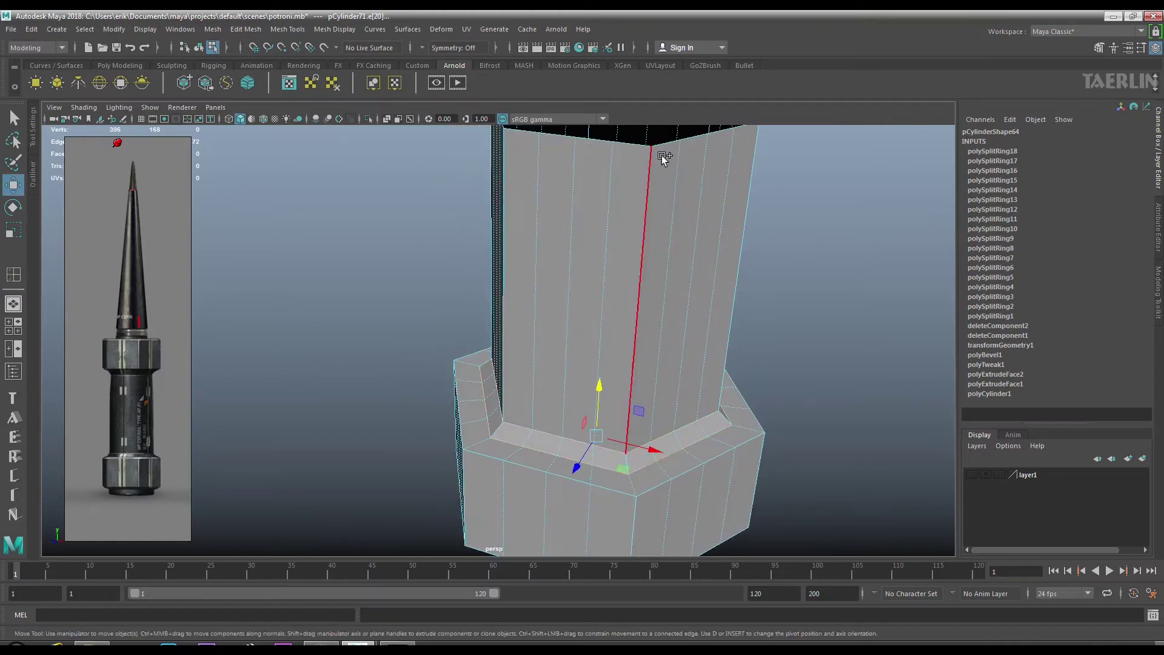
pyautogui.click(617, 232)
pyautogui.rightClick(620, 232)
pyautogui.click(624, 338)
pyautogui.moveTo(624, 337); pyautogui.dragTo(632, 350)
pyautogui.hotkey('ctrl', 'z')
# Circularize the shaft's edge loop to make it perfectly round.
pyautogui.rightClick(677, 323)
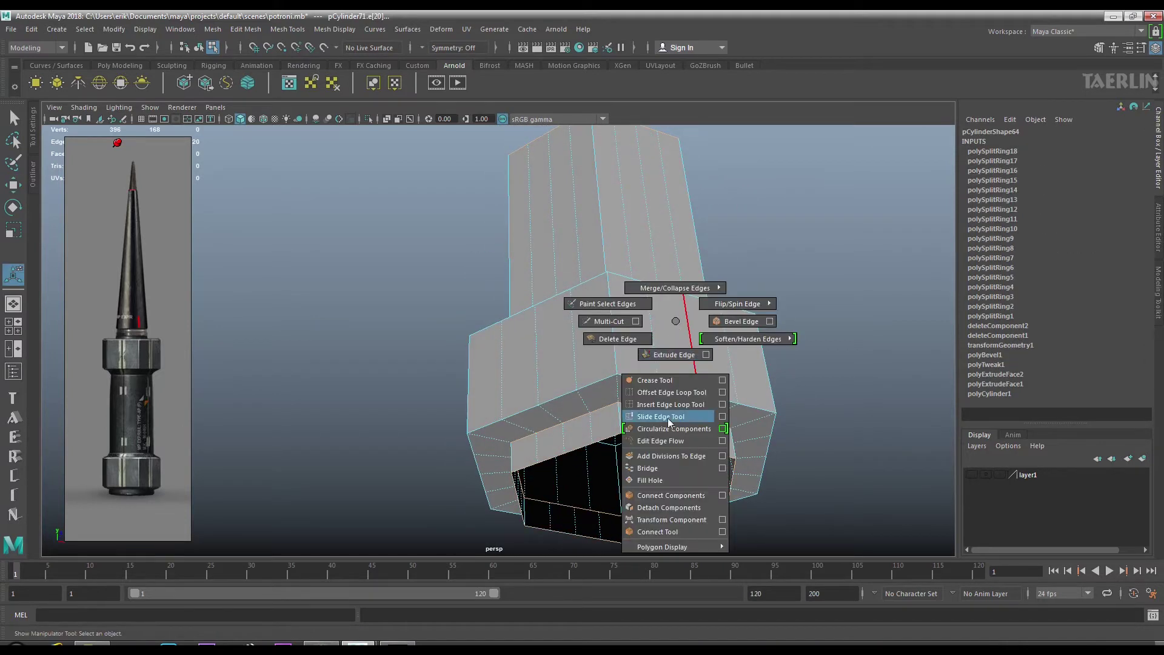
pyautogui.click(673, 428)
pyautogui.moveTo(606, 364); pyautogui.dragTo(509, 345)
pyautogui.moveTo(483, 306); pyautogui.dragTo(529, 322)
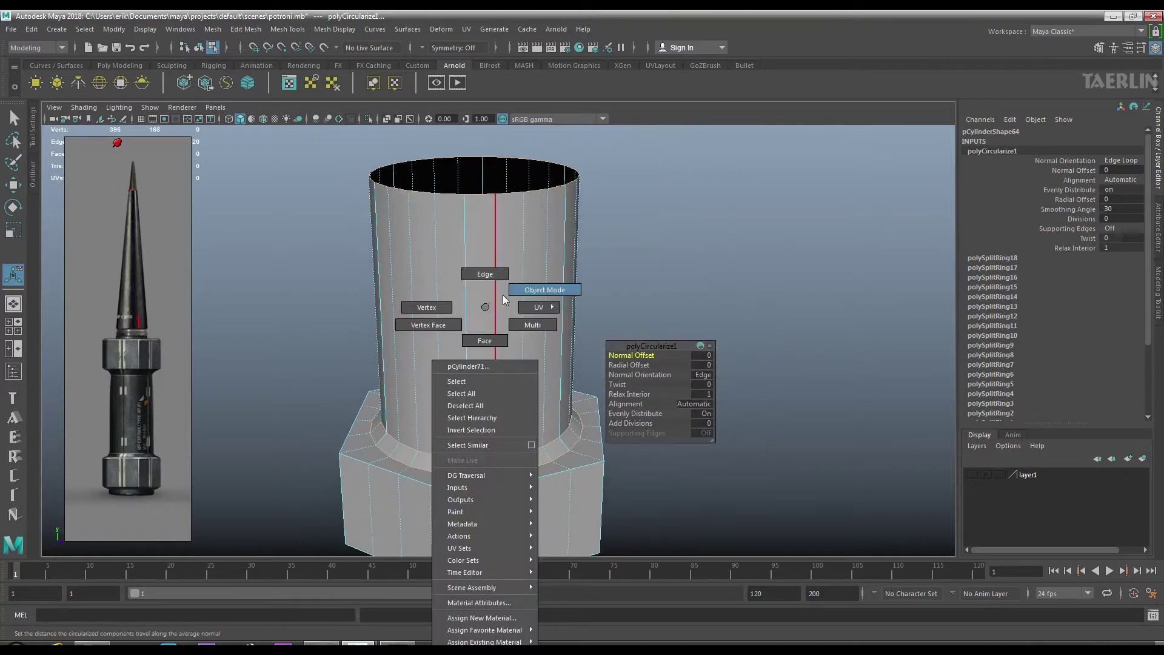
pyautogui.moveTo(530, 321); pyautogui.dragTo(527, 297)
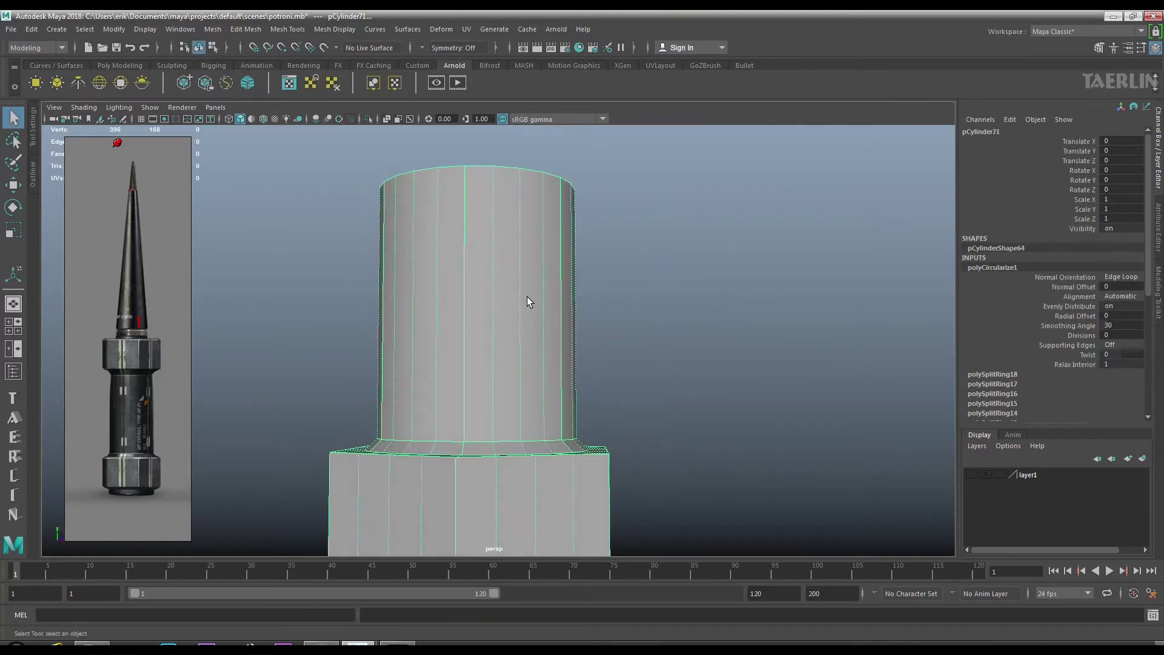
# Select the band faces below the hex base and split them off as their own object.
pyautogui.moveTo(483, 356); pyautogui.dragTo(504, 480)
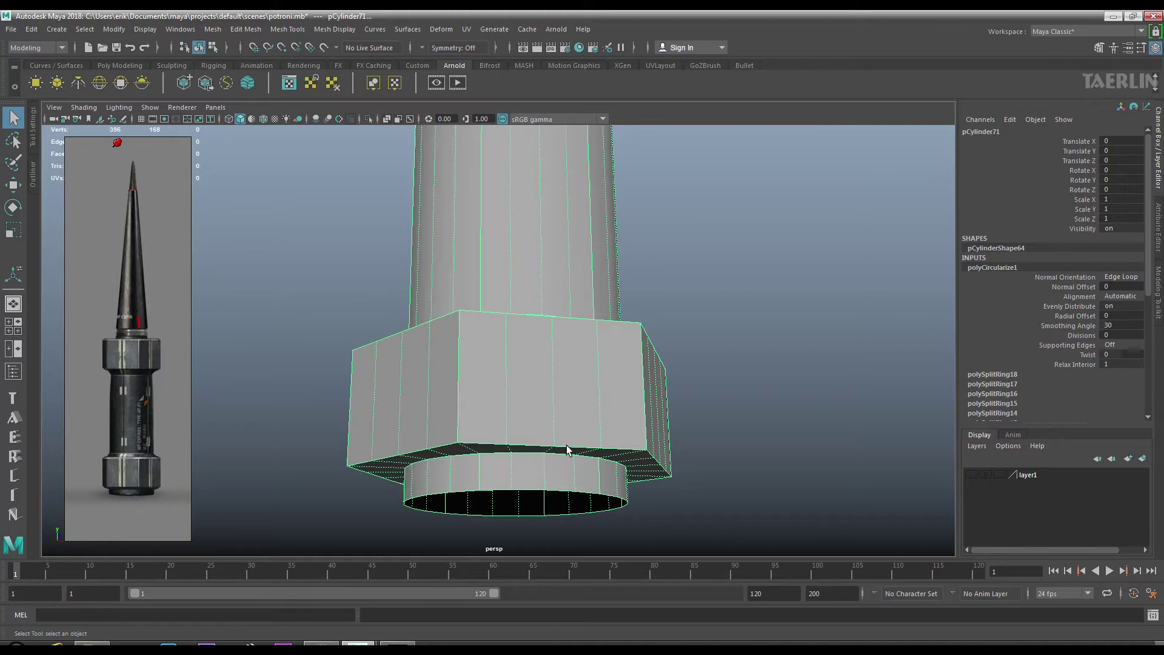
pyautogui.moveTo(584, 450); pyautogui.dragTo(580, 418)
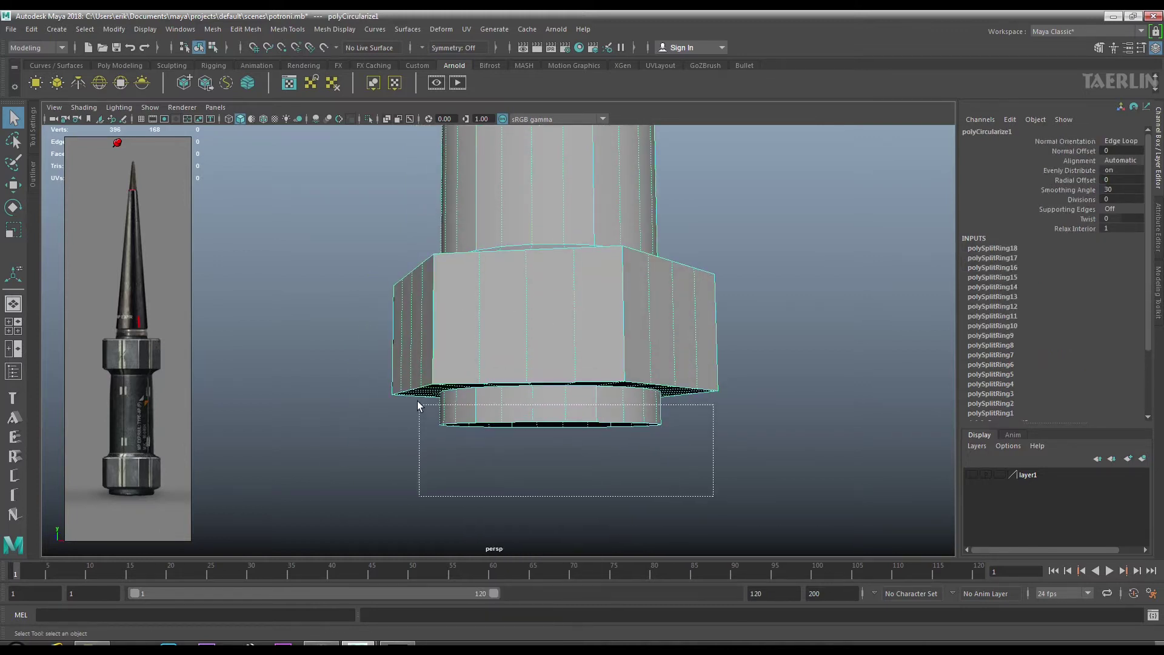
pyautogui.moveTo(420, 411); pyautogui.dragTo(420, 410)
pyautogui.moveTo(530, 378); pyautogui.dragTo(540, 573)
# Select the separated ring and move it down, then undo the move and split.
pyautogui.press('q')
pyautogui.click(564, 341)
pyautogui.moveTo(564, 341); pyautogui.dragTo(548, 364)
pyautogui.moveTo(557, 356); pyautogui.dragTo(564, 489)
pyautogui.click(519, 460)
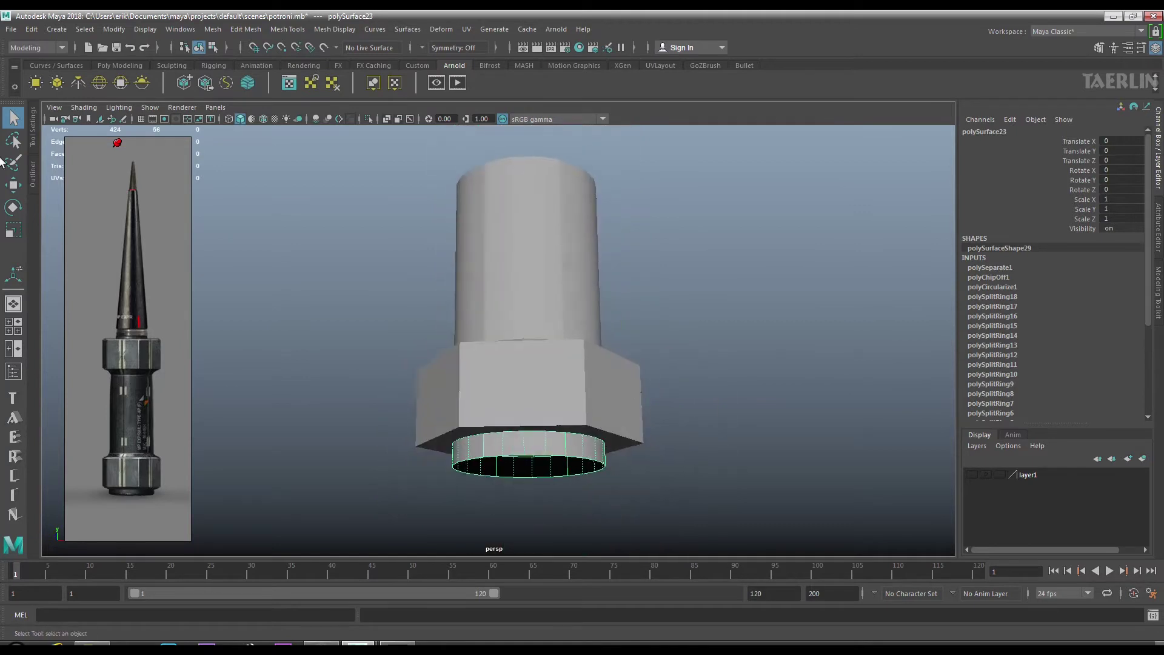
pyautogui.press('w')
pyautogui.moveTo(533, 309); pyautogui.dragTo(529, 395)
pyautogui.moveTo(556, 345); pyautogui.dragTo(488, 460)
pyautogui.hotkey('ctrl', 'z')
pyautogui.hotkey('ctrl', 'z')
pyautogui.hotkey('ctrl', 'z')
pyautogui.hotkey('ctrl', 'z')
pyautogui.hotkey('ctrl', 'z')
pyautogui.hotkey('ctrl', 'z')
pyautogui.hotkey('ctrl', 'z')
pyautogui.hotkey('ctrl', 'z')
# Select the whole band of faces below the base and extract them into a separate ring.
pyautogui.click(459, 460)
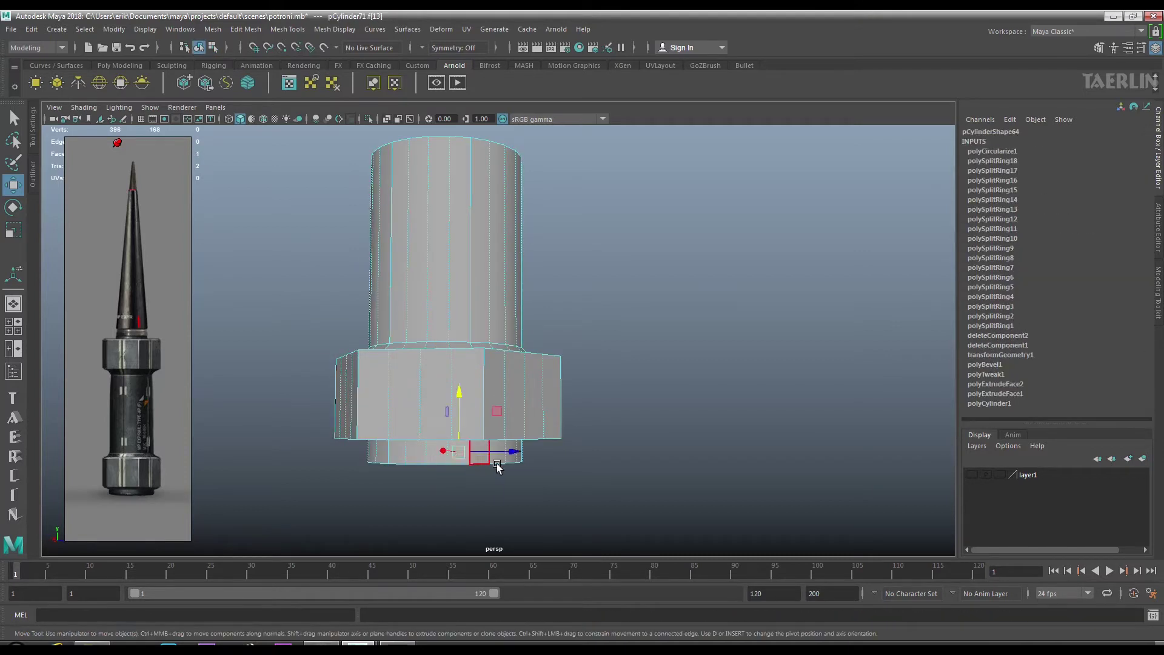
pyautogui.moveTo(494, 463); pyautogui.dragTo(441, 477)
pyautogui.moveTo(597, 513); pyautogui.dragTo(388, 454)
pyautogui.moveTo(388, 455); pyautogui.dragTo(515, 521)
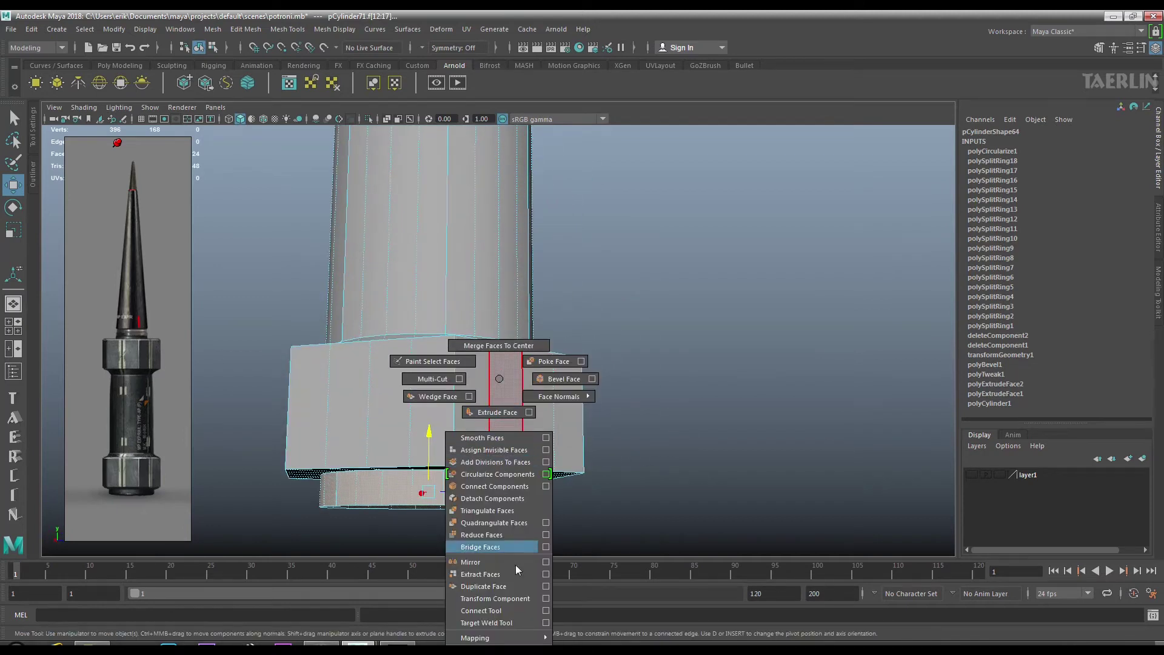
pyautogui.moveTo(502, 577); pyautogui.dragTo(502, 577)
pyautogui.click(572, 462)
pyautogui.click(467, 463)
# Return to object mode and select the hex body instead of the ring.
pyautogui.rightClick(445, 317)
pyautogui.click(502, 320)
pyautogui.moveTo(709, 467); pyautogui.dragTo(500, 325)
pyautogui.press('w')
pyautogui.click(423, 337)
pyautogui.scroll(3)
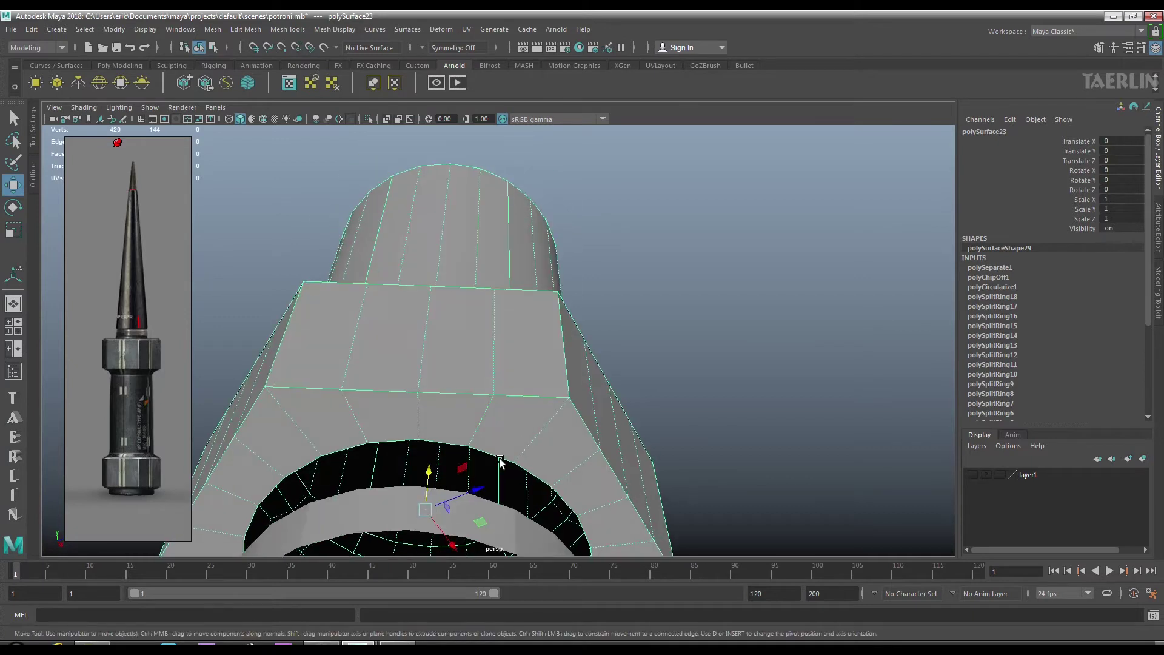
# Switch to edge selection, try extruding a hex-base edge loop, then undo it.
pyautogui.rightClick(502, 317)
pyautogui.click(502, 285)
pyautogui.doubleClick(502, 443)
pyautogui.moveTo(501, 445); pyautogui.dragTo(515, 435)
pyautogui.hotkey('ctrl', 'z')
# Select the three edge loops where the shaft meets the hex base and bevel them at 0.13 fraction.
pyautogui.moveTo(574, 434); pyautogui.dragTo(470, 408)
pyautogui.moveTo(470, 408); pyautogui.dragTo(465, 390)
pyautogui.moveTo(465, 389); pyautogui.dragTo(545, 407)
pyautogui.rightClick(494, 361)
pyautogui.press('q')
pyautogui.moveTo(651, 368); pyautogui.dragTo(686, 351)
pyautogui.doubleClick(501, 411)
pyautogui.doubleClick(541, 423)
pyautogui.doubleClick(571, 454)
pyautogui.rightClick(569, 350)
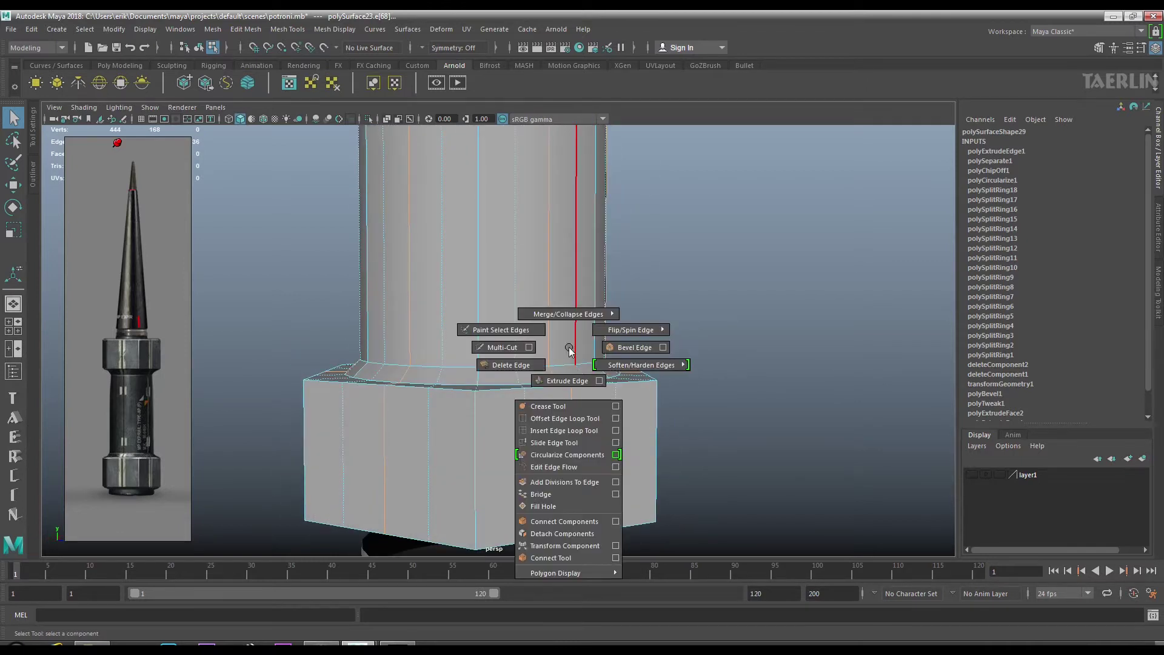
pyautogui.moveTo(570, 350); pyautogui.dragTo(623, 356)
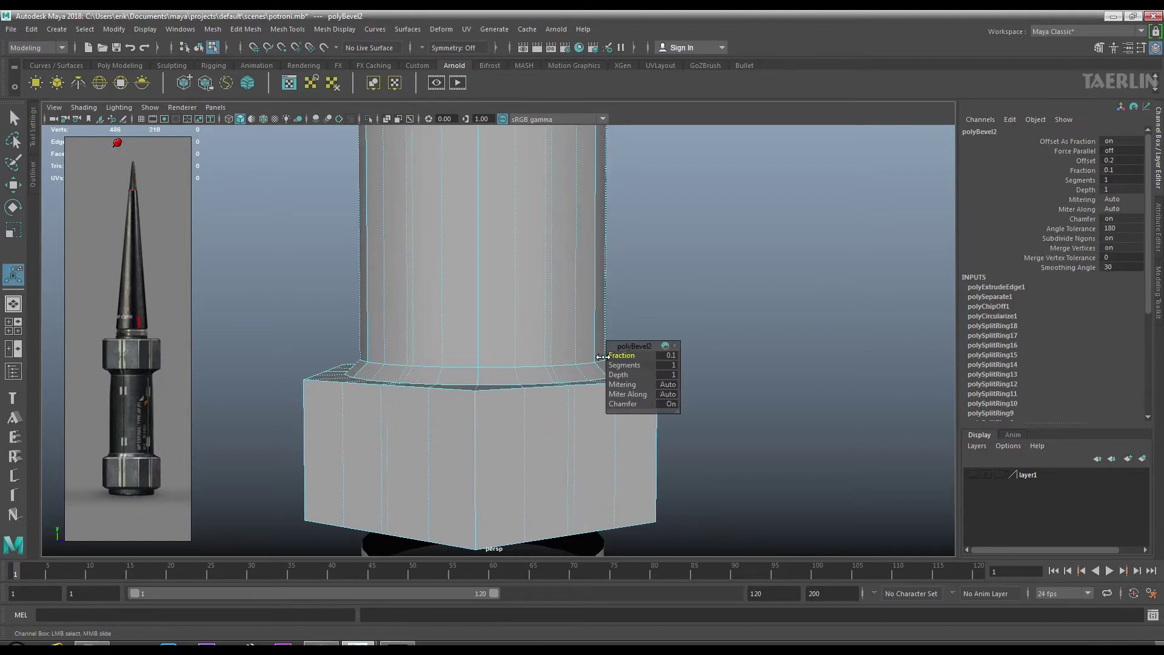
# Switch to face selection and pick a thin bevel face on the nut's underside.
pyautogui.moveTo(604, 356); pyautogui.dragTo(562, 323)
pyautogui.moveTo(499, 355); pyautogui.dragTo(496, 347)
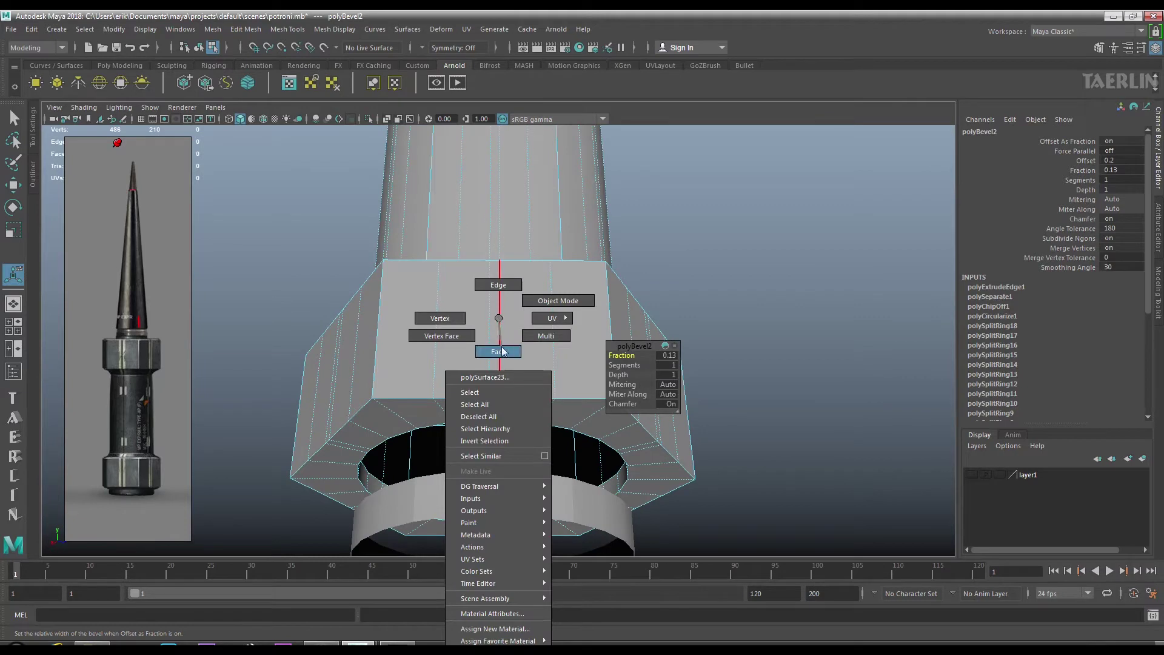
pyautogui.click(495, 416)
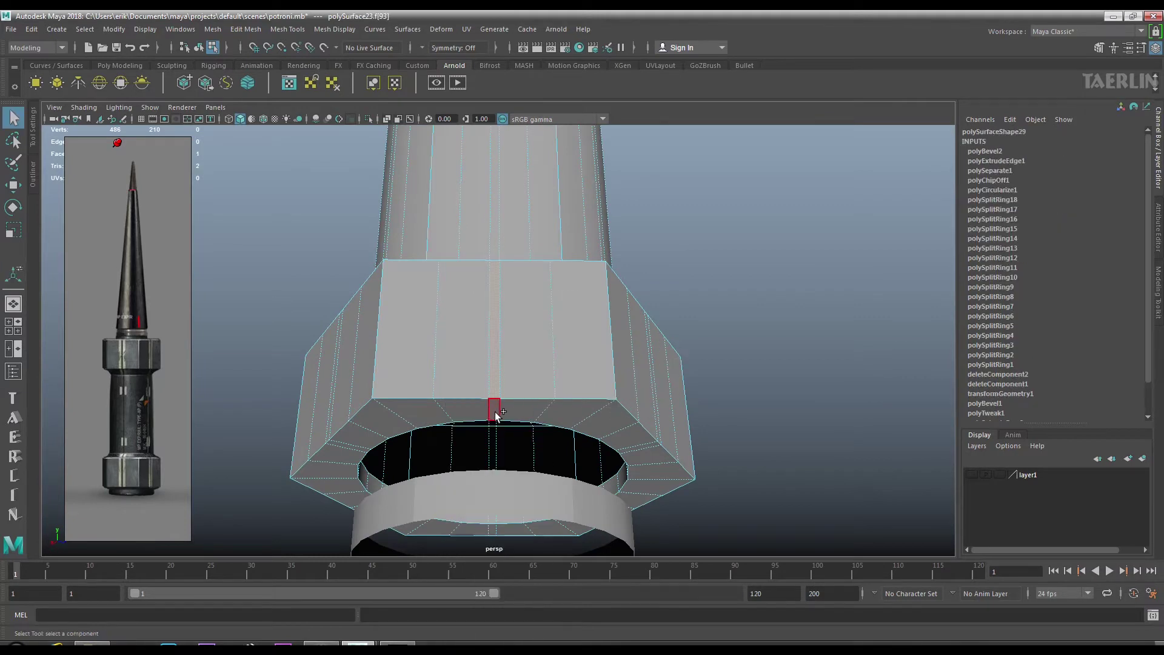
# Select several vertical face strips around the sides of the hex base.
pyautogui.moveTo(495, 416); pyautogui.dragTo(539, 449)
pyautogui.click(540, 449)
pyautogui.moveTo(531, 397); pyautogui.dragTo(580, 429)
pyautogui.doubleClick(511, 450)
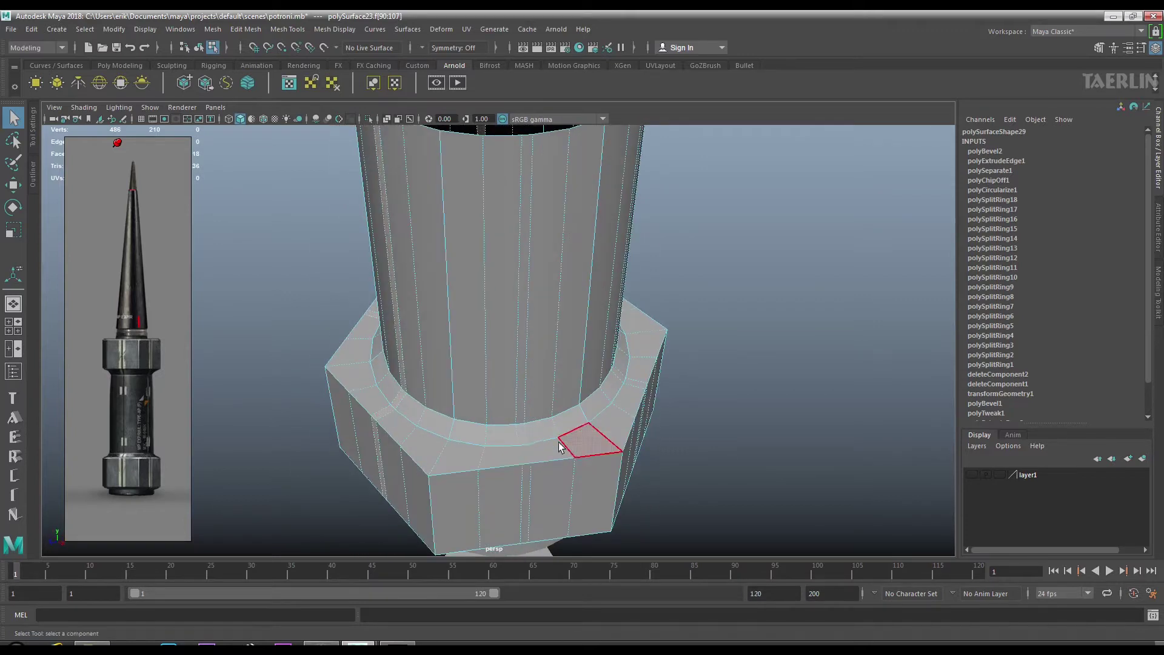
pyautogui.doubleClick(524, 438)
pyautogui.moveTo(754, 338); pyautogui.dragTo(543, 482)
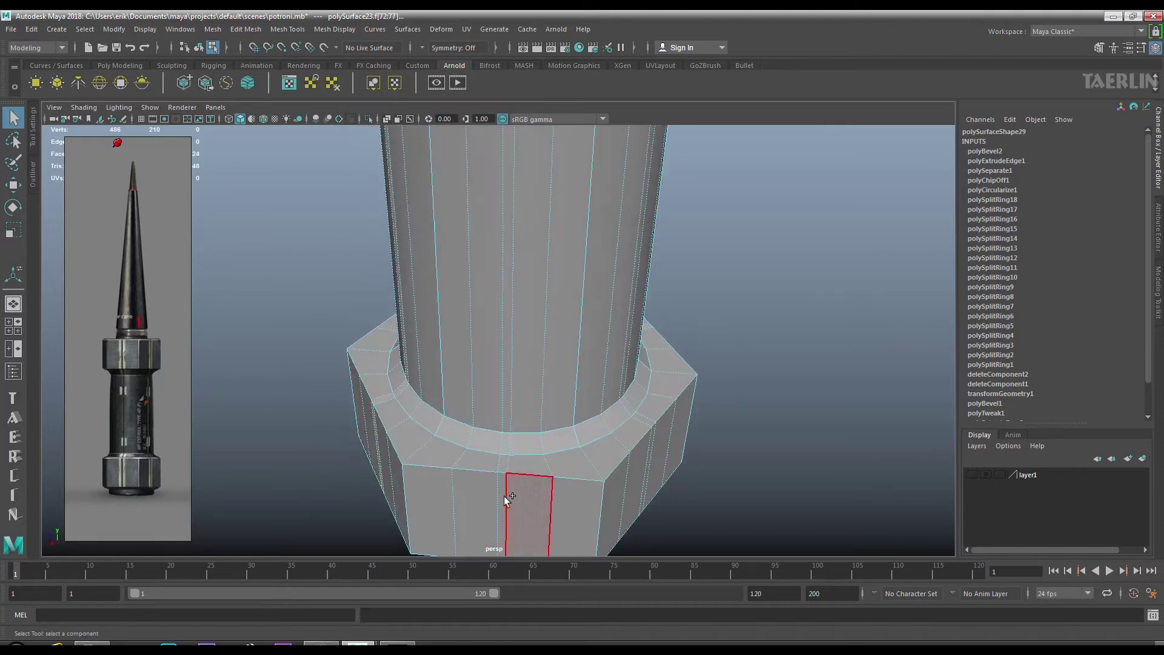
pyautogui.doubleClick(503, 498)
pyautogui.moveTo(722, 348); pyautogui.dragTo(506, 490)
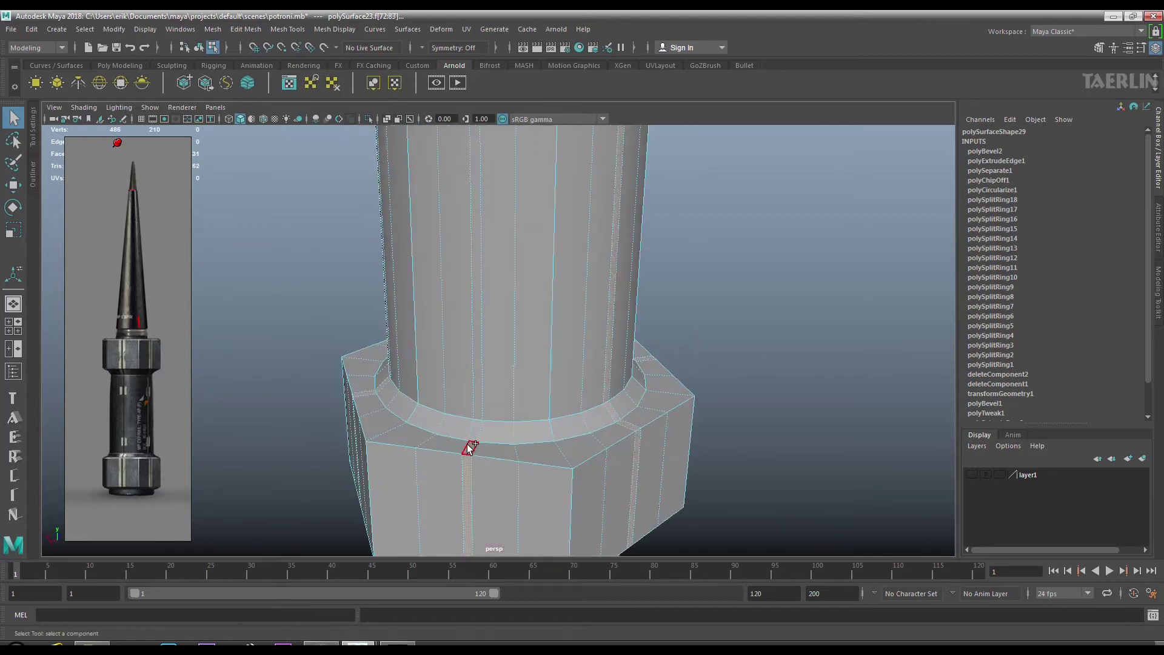
pyautogui.moveTo(782, 299); pyautogui.dragTo(670, 307)
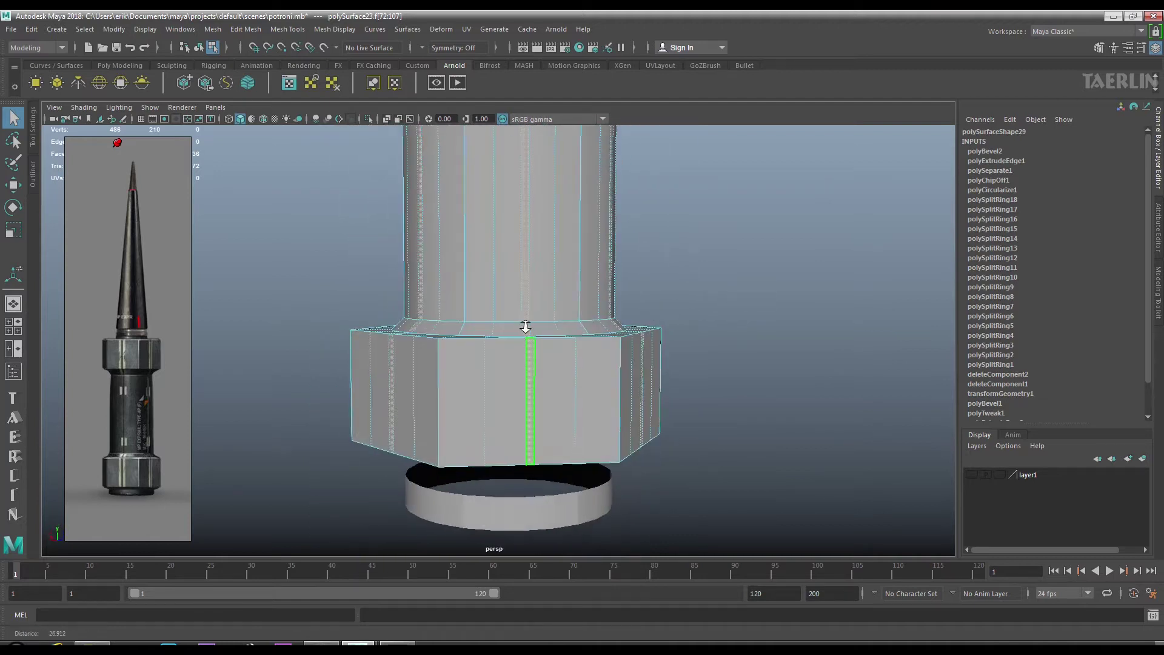
pyautogui.moveTo(554, 340); pyautogui.dragTo(538, 362)
# Extrude the selected strips inward at -0.06 thickness to recess them as grooves.
pyautogui.rightClick(539, 378)
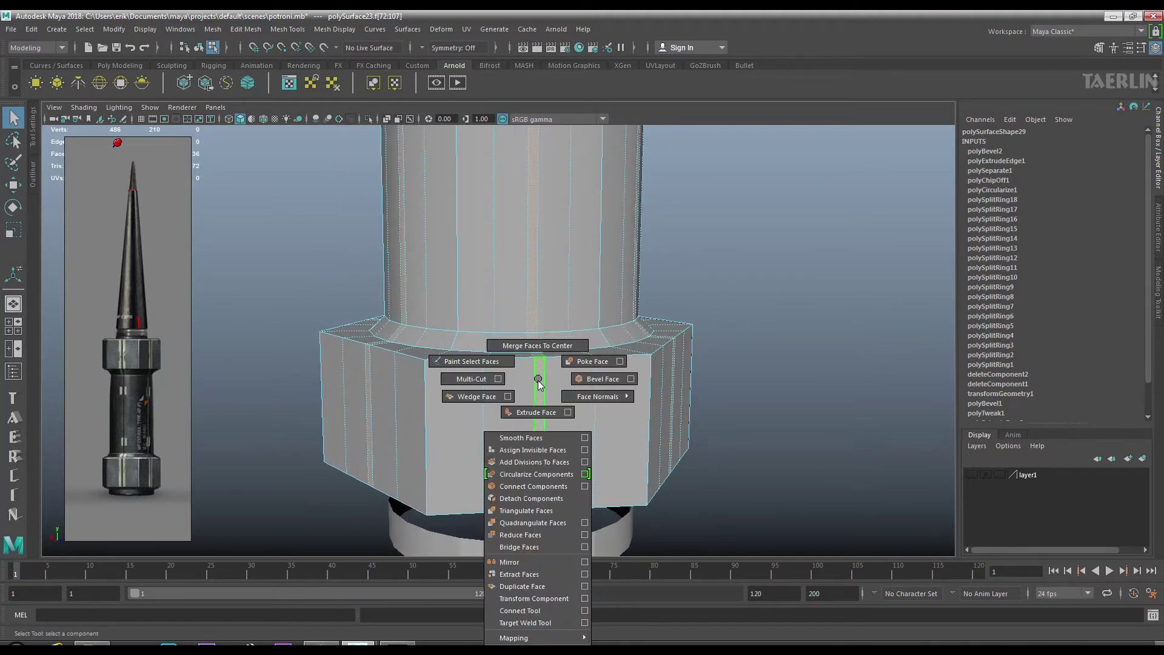
pyautogui.moveTo(536, 400); pyautogui.dragTo(536, 412)
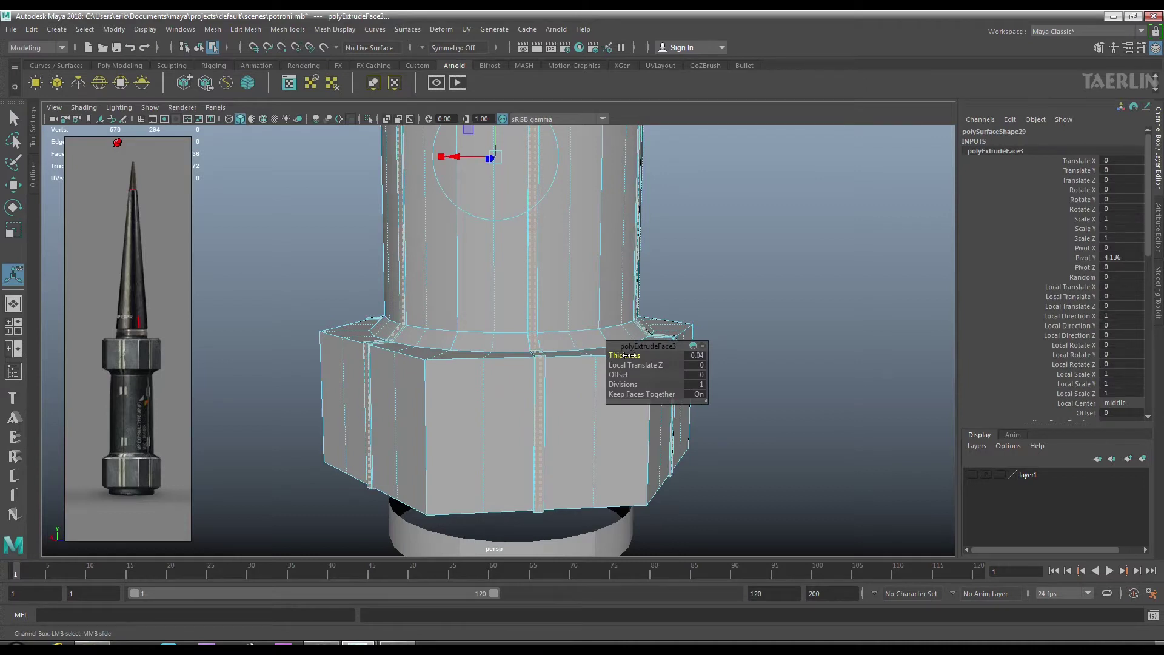
pyautogui.moveTo(618, 354); pyautogui.dragTo(655, 360)
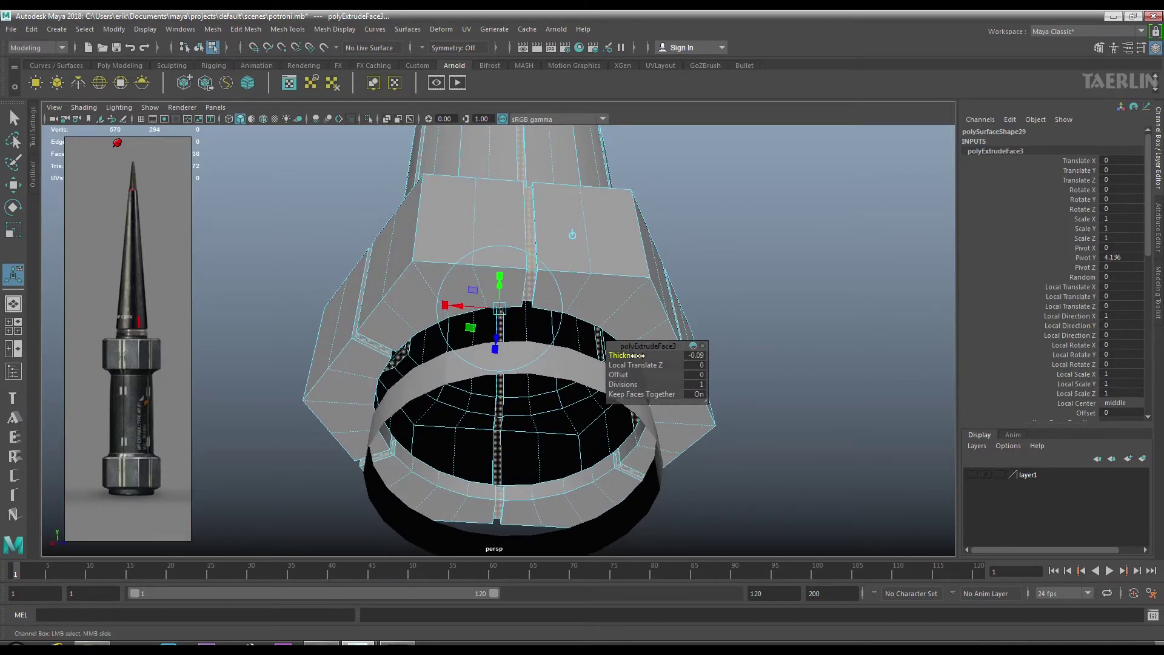
pyautogui.moveTo(639, 359); pyautogui.dragTo(556, 361)
pyautogui.moveTo(555, 361); pyautogui.dragTo(528, 329)
pyautogui.moveTo(536, 350); pyautogui.dragTo(533, 250)
# Return to object mode and briefly preview the mesh smoothed before restoring normal display.
pyautogui.moveTo(477, 285); pyautogui.dragTo(542, 270)
pyautogui.scroll(-3)
pyautogui.moveTo(552, 273); pyautogui.dragTo(501, 264)
pyautogui.press('3')
pyautogui.press('1')
pyautogui.scroll(3)
pyautogui.moveTo(582, 325); pyautogui.dragTo(549, 326)
pyautogui.rightClick(554, 306)
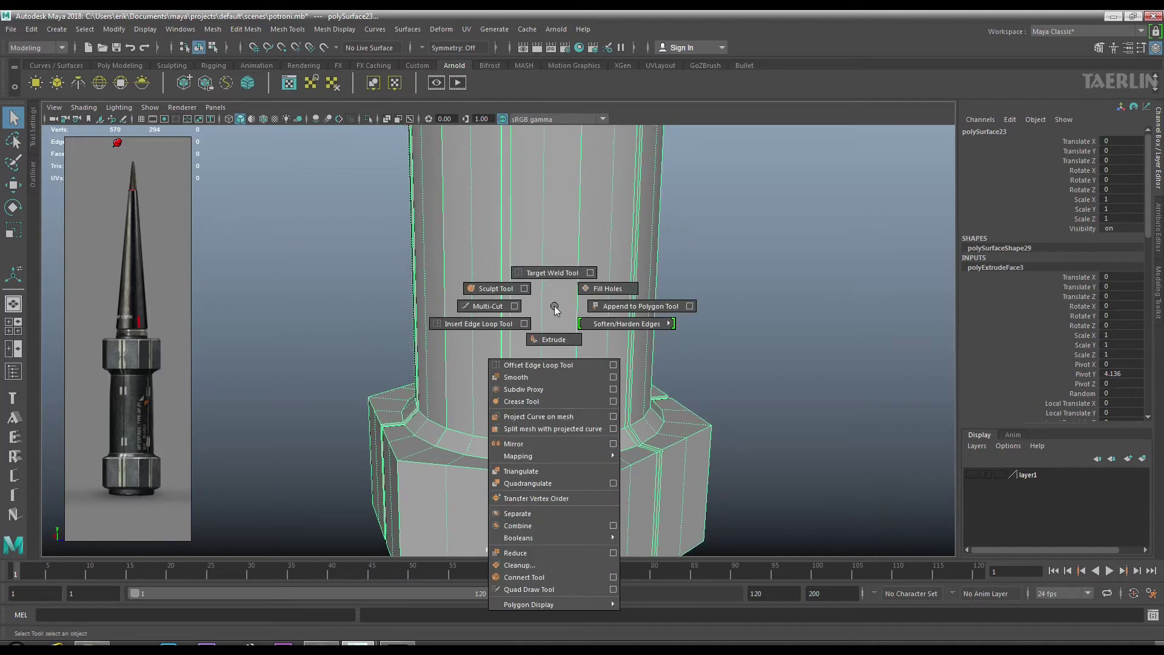
# Try mirroring the mesh, then undo the mirror.
pyautogui.click(582, 447)
pyautogui.scroll(-3)
pyautogui.moveTo(533, 315); pyautogui.dragTo(543, 372)
pyautogui.hotkey('ctrl', 'z')
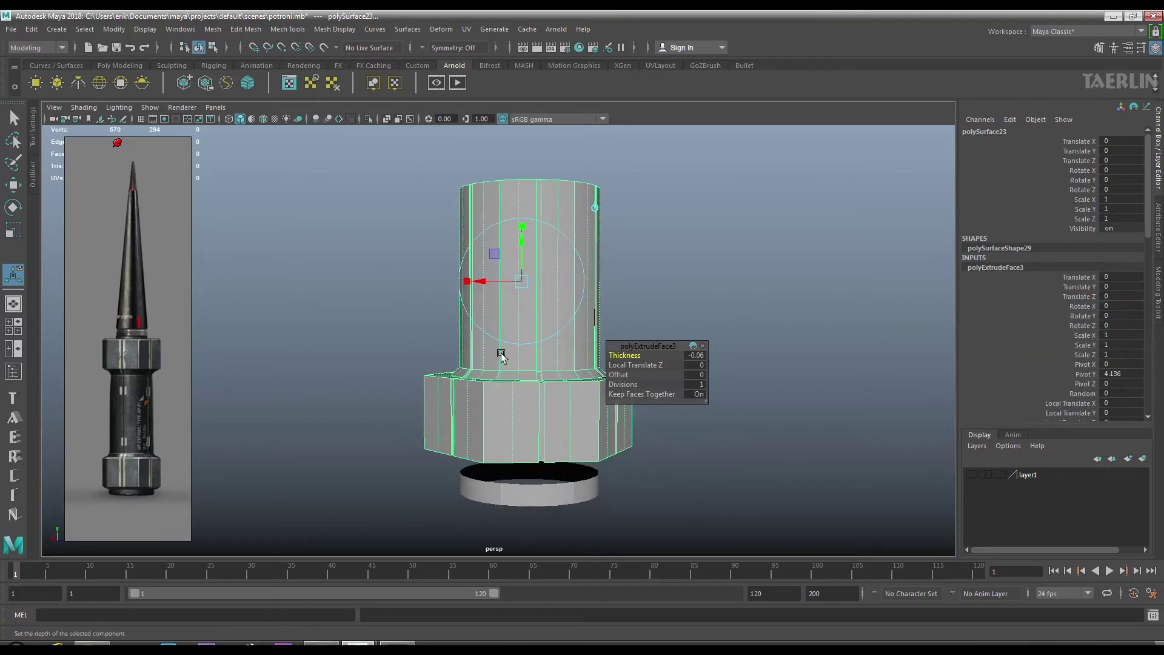
# Deepen the extruded grooves to a -0.24 thickness.
pyautogui.moveTo(549, 319); pyautogui.dragTo(598, 247)
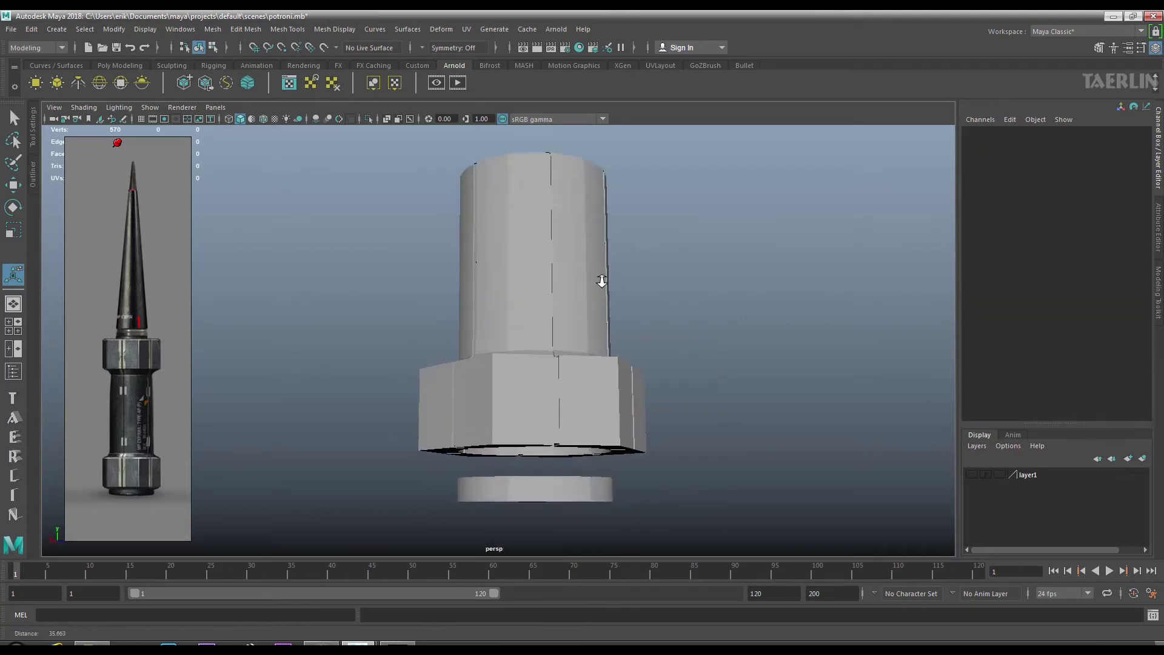
pyautogui.scroll(3)
pyautogui.moveTo(574, 357); pyautogui.dragTo(537, 425)
pyautogui.scroll(3)
pyautogui.moveTo(624, 355); pyautogui.dragTo(624, 353)
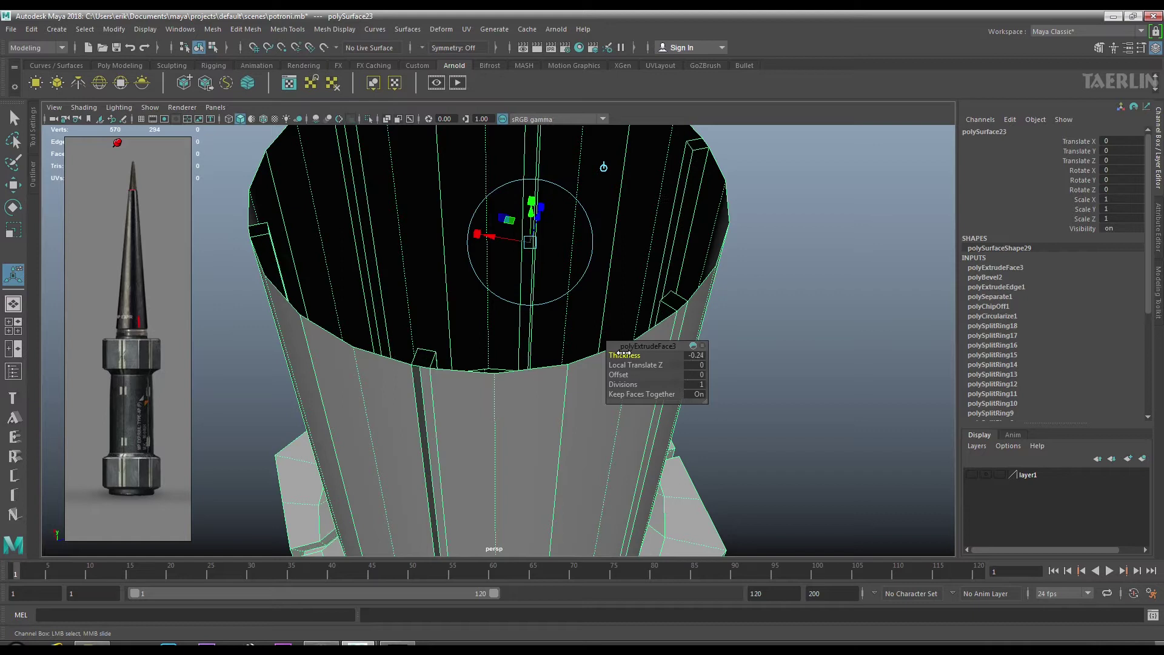
# Delete all construction history via Edit > Delete All by Type > History.
pyautogui.moveTo(395, 299); pyautogui.dragTo(381, 247)
pyautogui.press('q')
pyautogui.moveTo(31, 27)
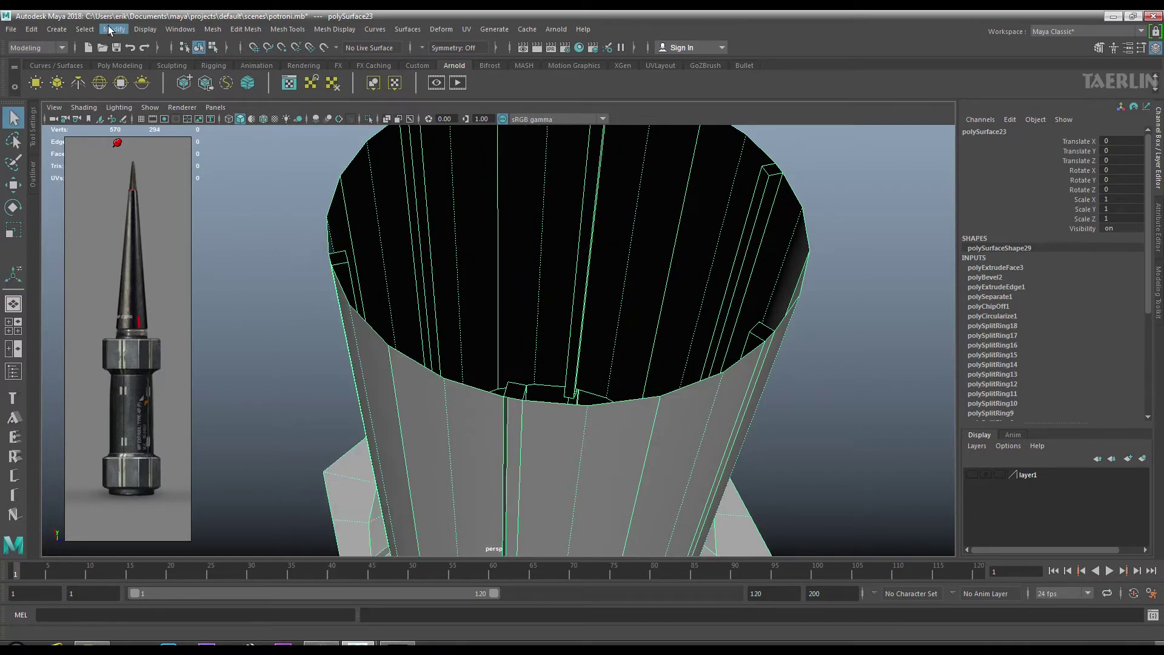
pyautogui.click(109, 30)
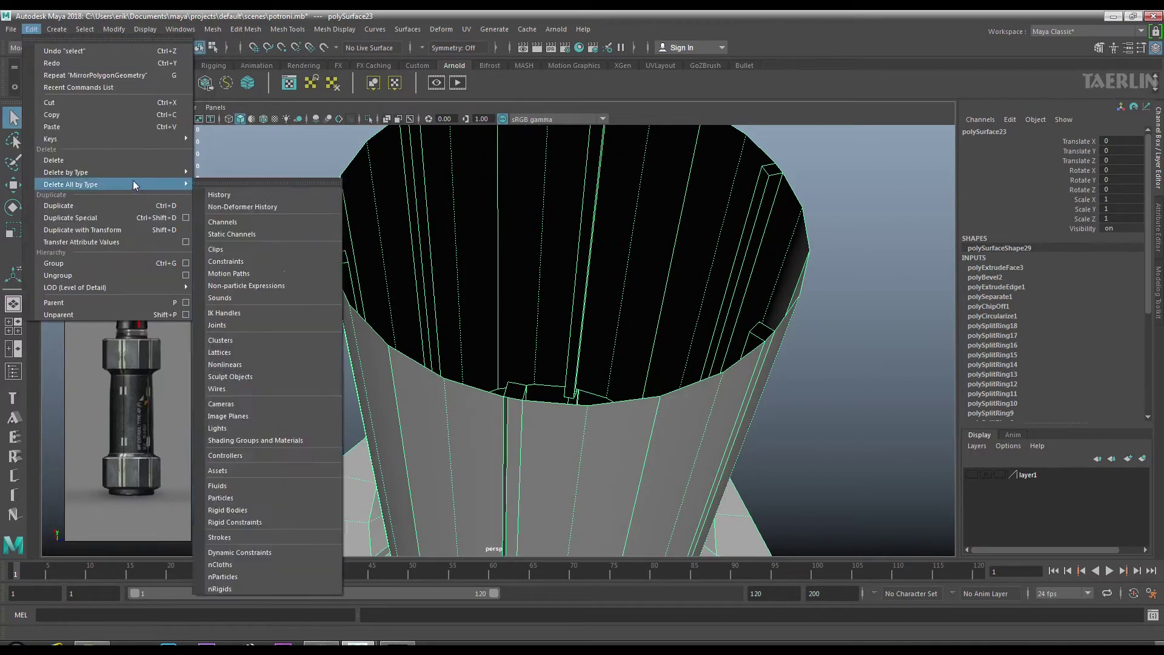
pyautogui.click(218, 183)
pyautogui.scroll(-3)
pyautogui.scroll(-3)
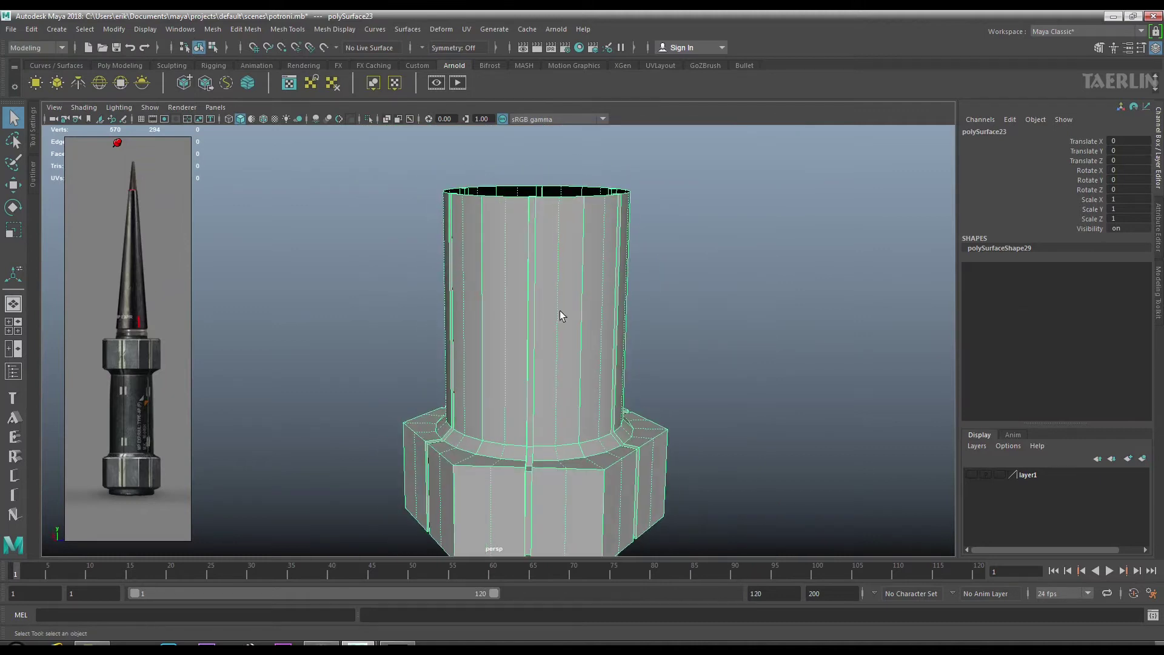
# Mirror the mesh along Y with offset 7.939, adding a matching hex nut atop the shaft.
pyautogui.rightClick(560, 314)
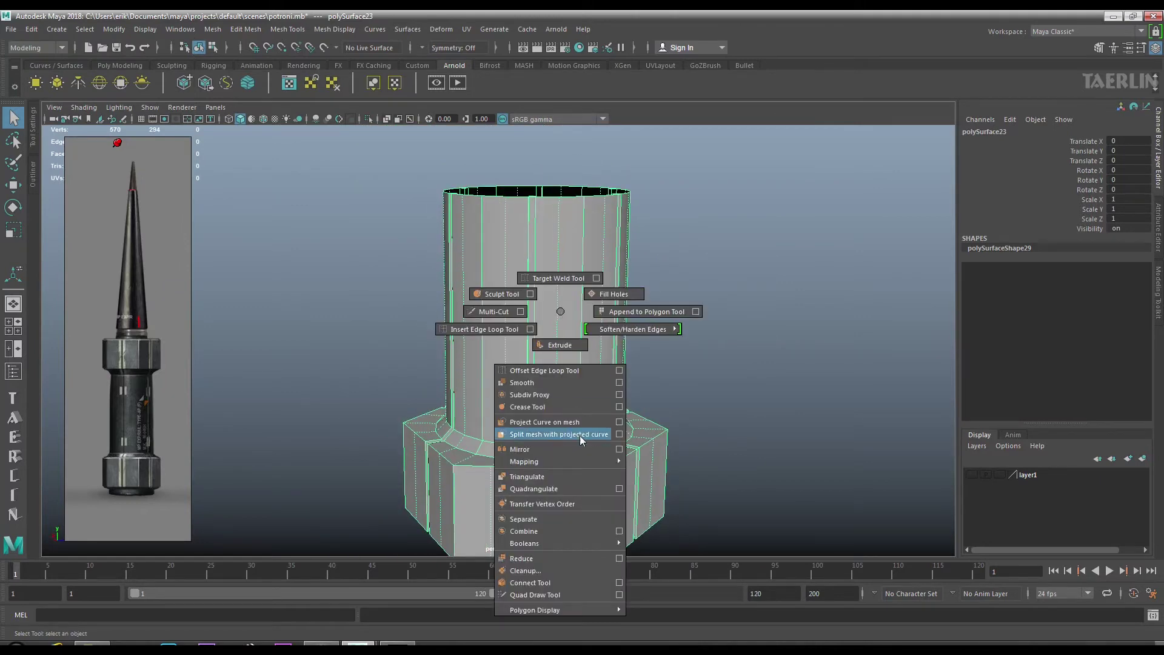
pyautogui.click(583, 450)
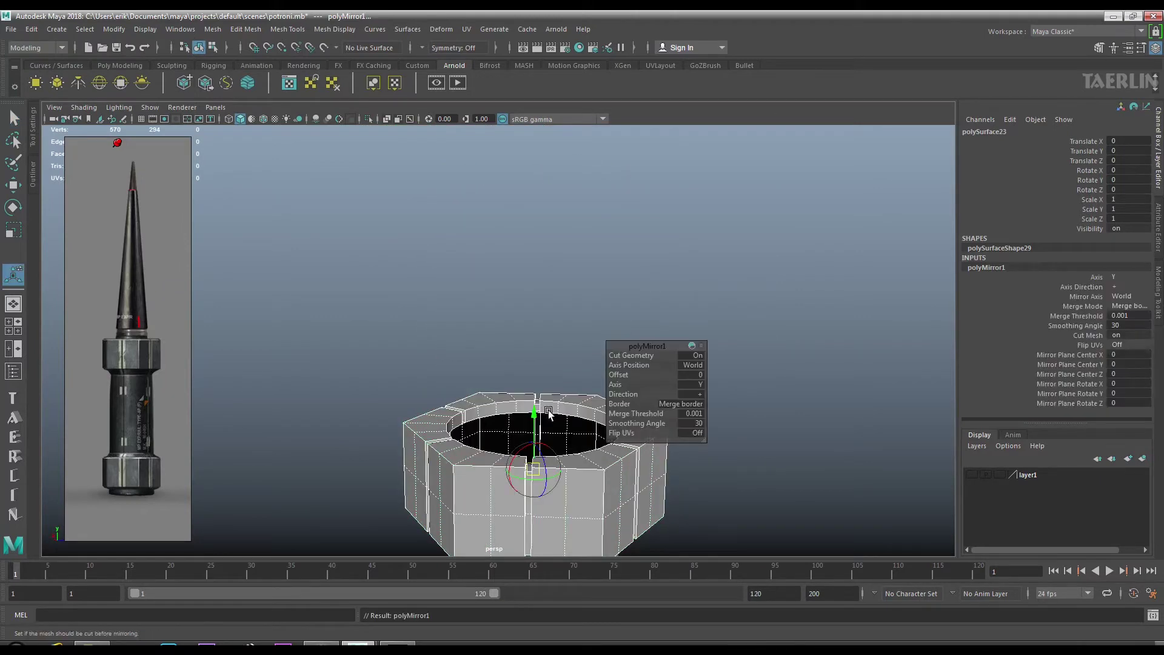
pyautogui.moveTo(548, 411); pyautogui.dragTo(534, 218)
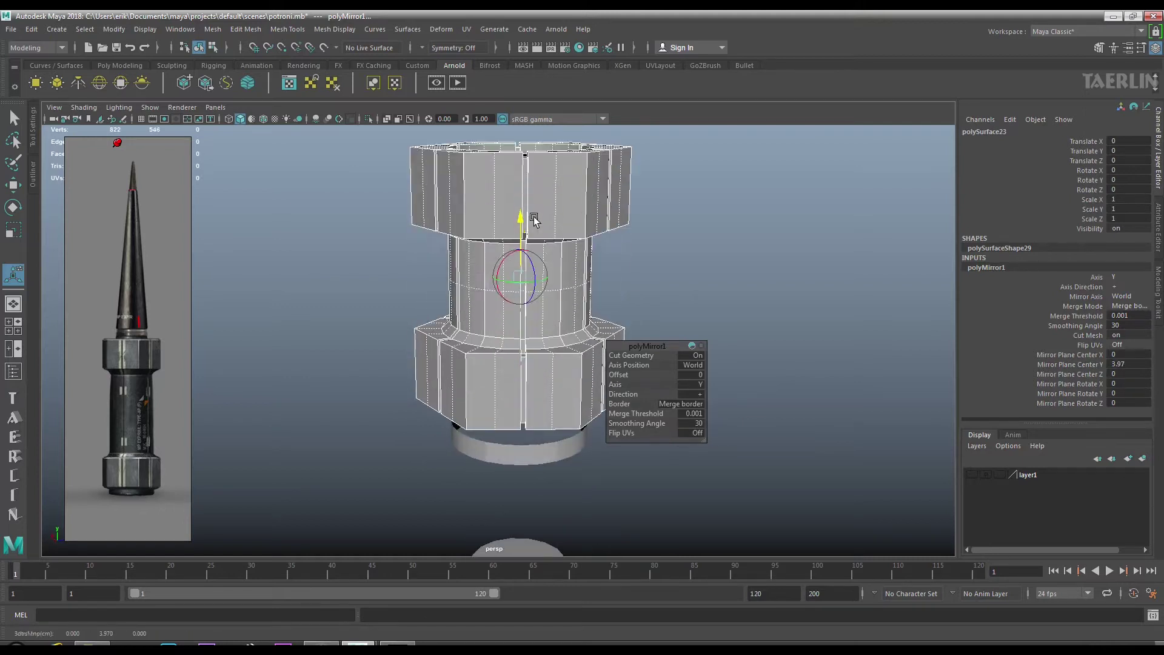
pyautogui.moveTo(534, 218); pyautogui.dragTo(474, 308)
pyautogui.scroll(-3)
pyautogui.moveTo(332, 271); pyautogui.dragTo(506, 397)
pyautogui.moveTo(488, 294); pyautogui.dragTo(472, 294)
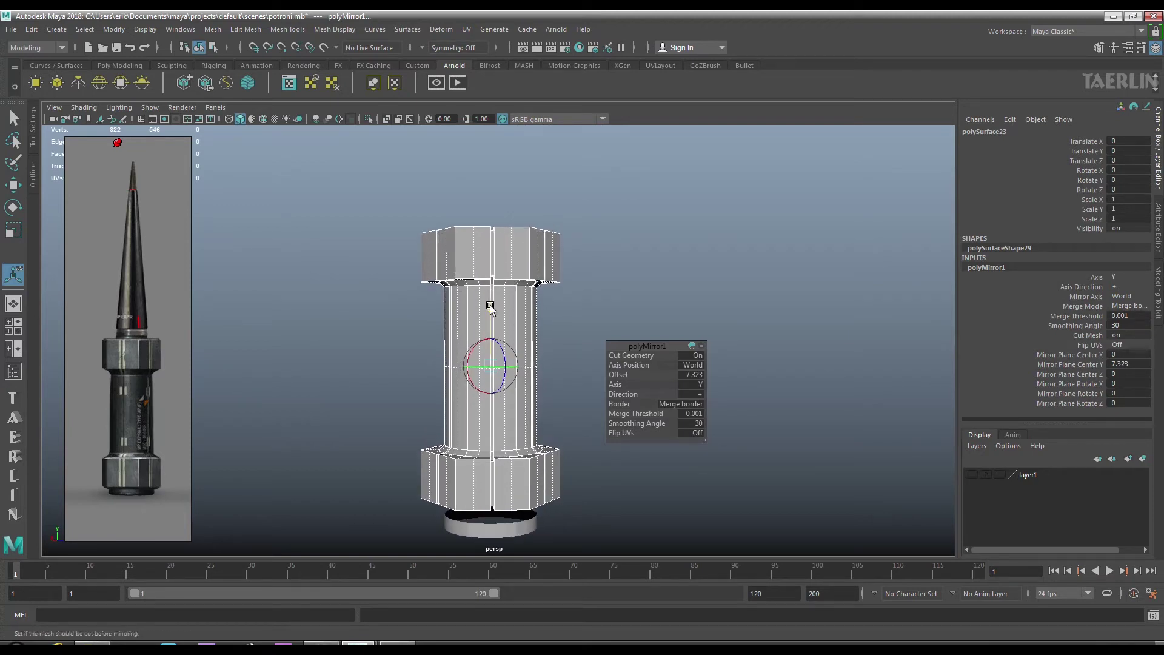
pyautogui.moveTo(490, 304); pyautogui.dragTo(489, 297)
pyautogui.scroll(3)
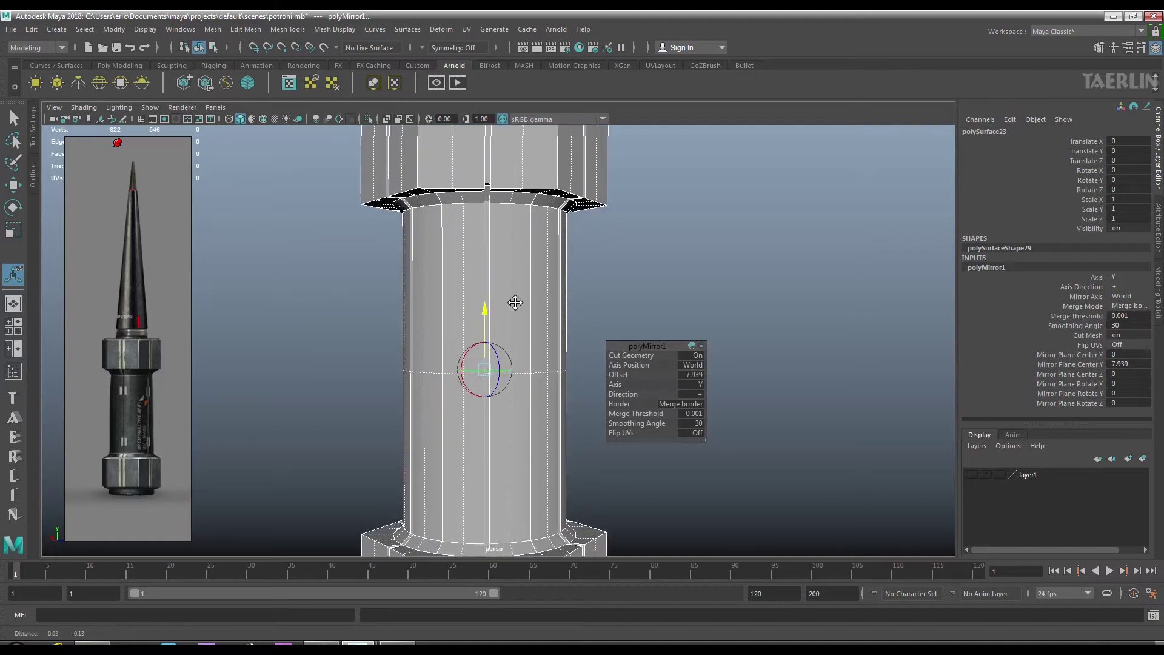
pyautogui.moveTo(515, 302); pyautogui.dragTo(488, 371)
pyautogui.scroll(3)
pyautogui.moveTo(470, 322); pyautogui.dragTo(453, 250)
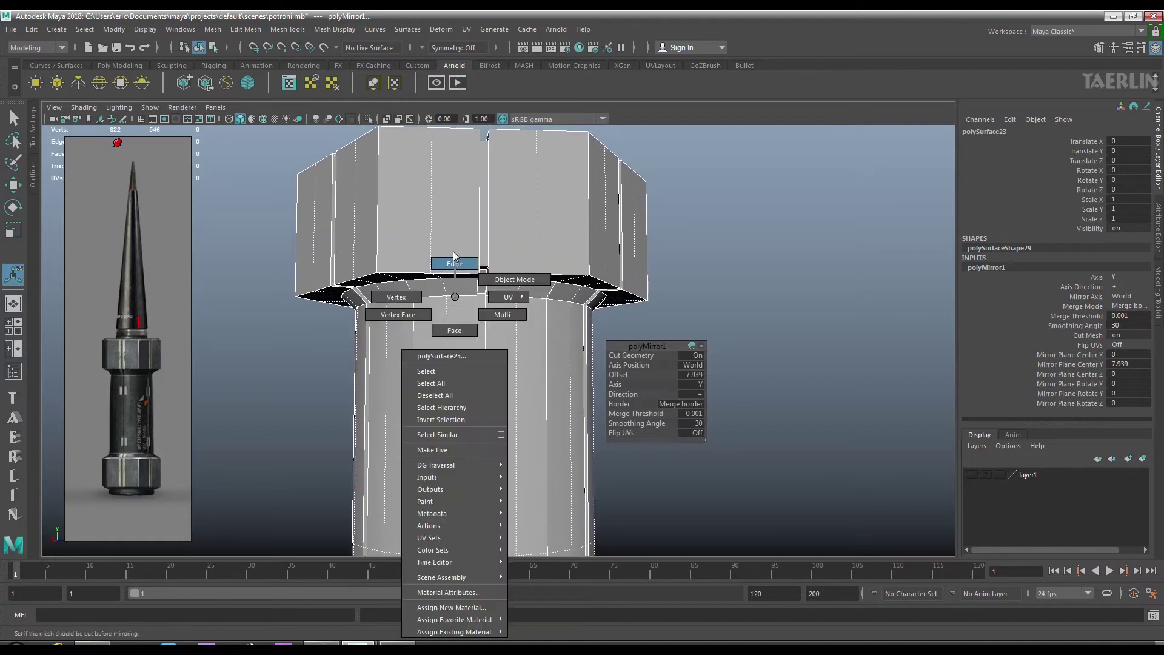
# Move the edge loop below the top nut upward along Y.
pyautogui.click(13, 184)
pyautogui.click(492, 356)
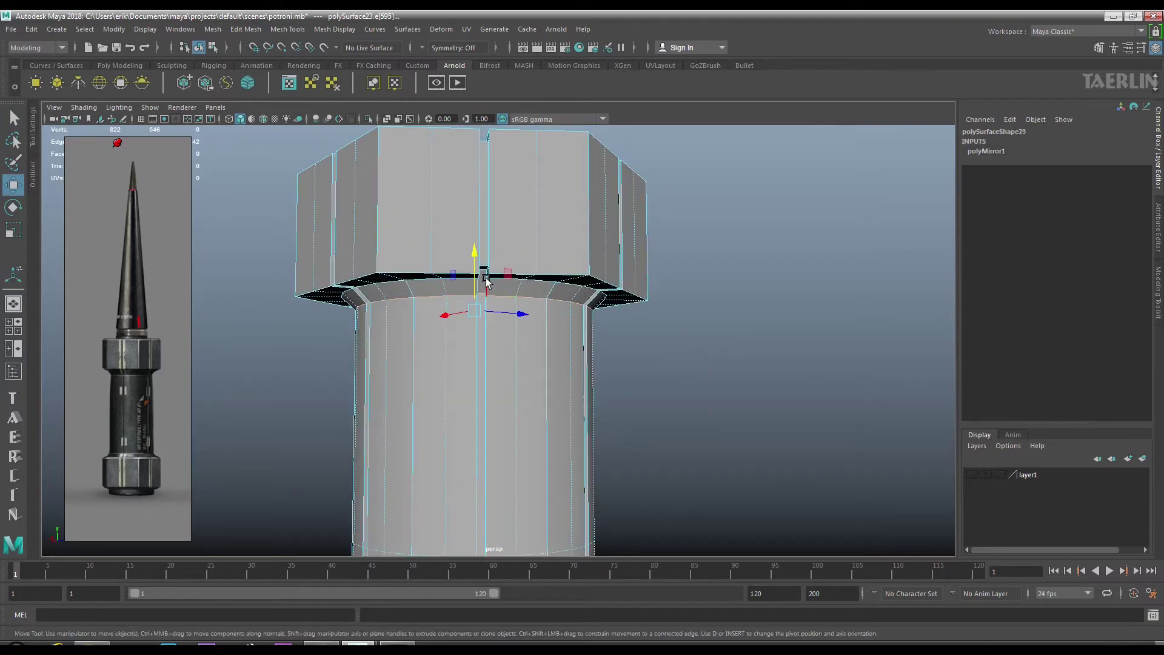
pyautogui.moveTo(475, 291); pyautogui.dragTo(477, 273)
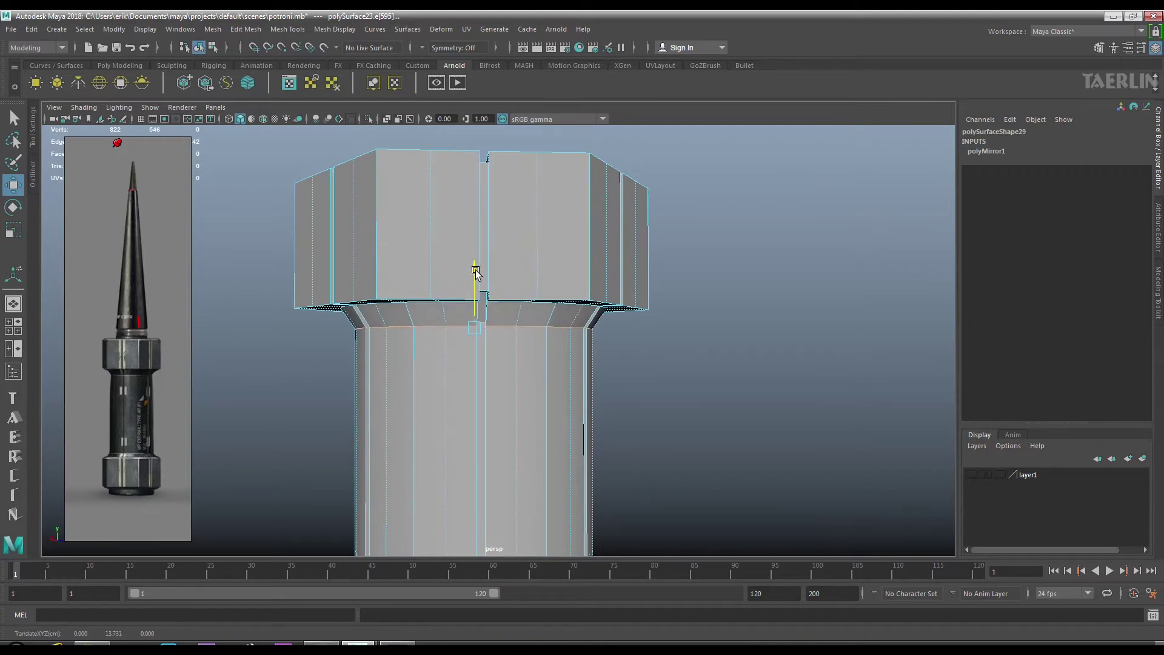
pyautogui.scroll(-3)
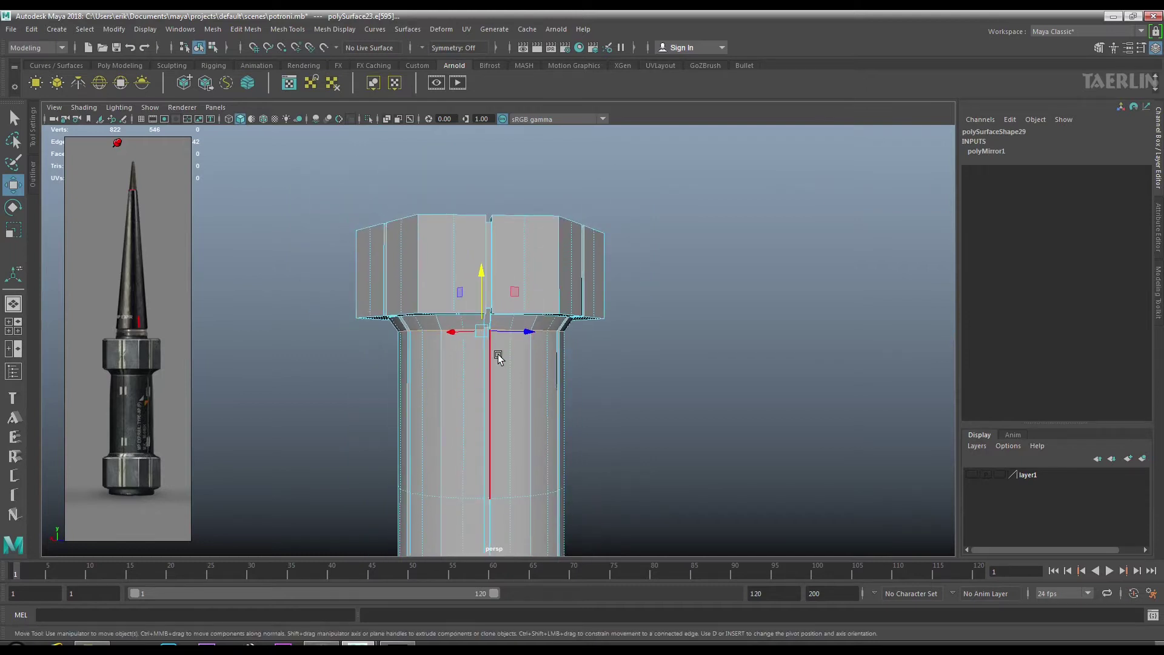
pyautogui.moveTo(497, 389); pyautogui.dragTo(504, 436)
pyautogui.scroll(-3)
# Orbit around the column to look down into the nut's hole.
pyautogui.moveTo(460, 340); pyautogui.dragTo(433, 207)
pyautogui.scroll(3)
pyautogui.moveTo(569, 442); pyautogui.dragTo(538, 296)
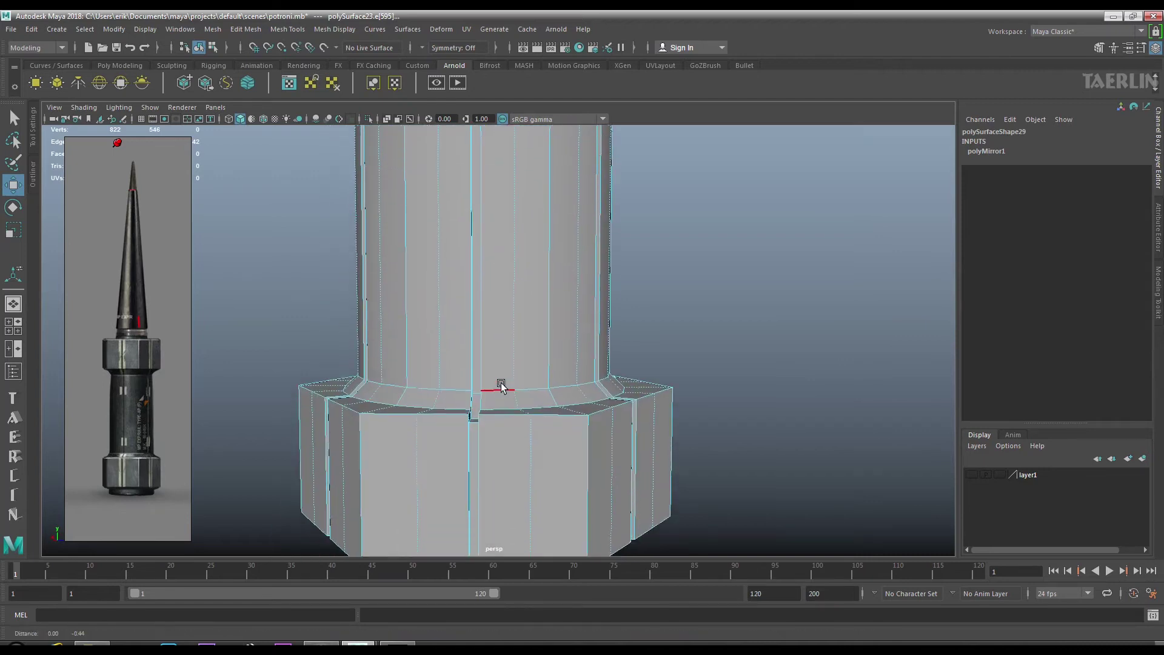
pyautogui.moveTo(500, 414); pyautogui.dragTo(526, 397)
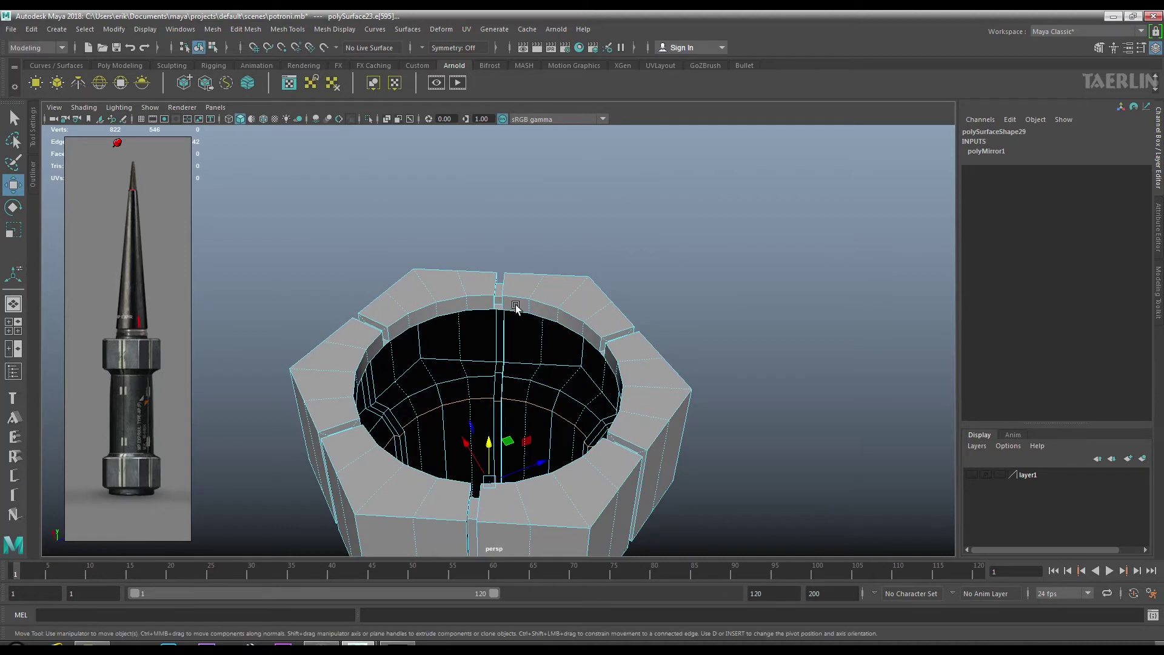
pyautogui.scroll(3)
# Extrude the nut's inner rim edges and lift the new strip upward along Y.
pyautogui.rightClick(694, 307)
pyautogui.click(695, 275)
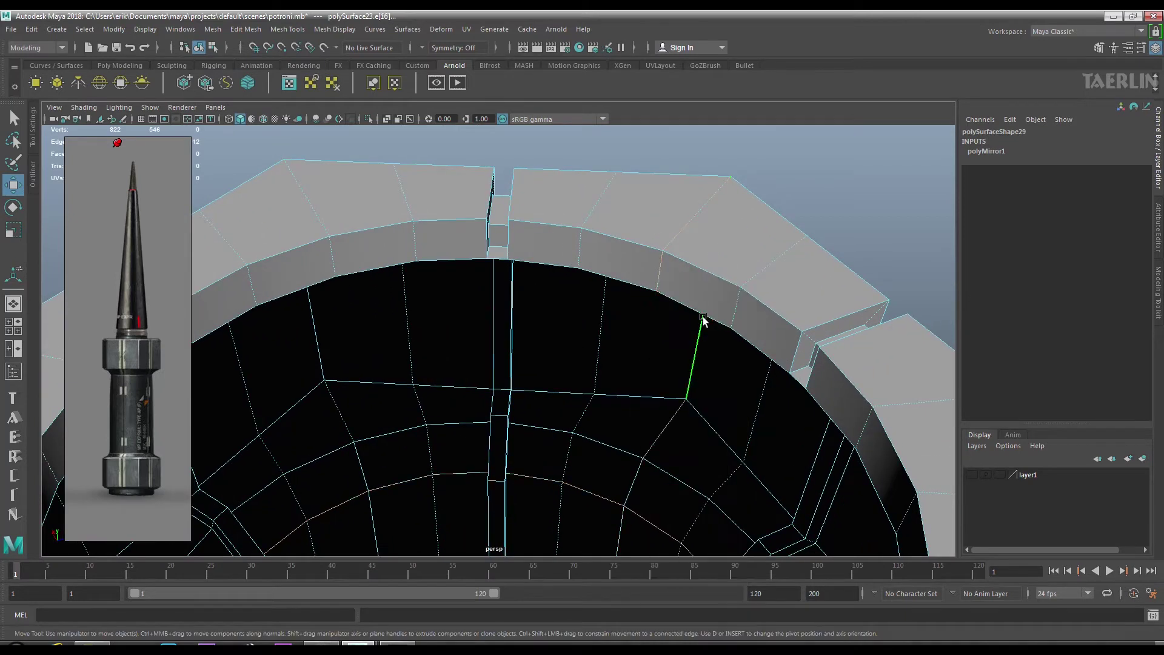
pyautogui.click(689, 304)
pyautogui.moveTo(683, 302); pyautogui.dragTo(681, 333)
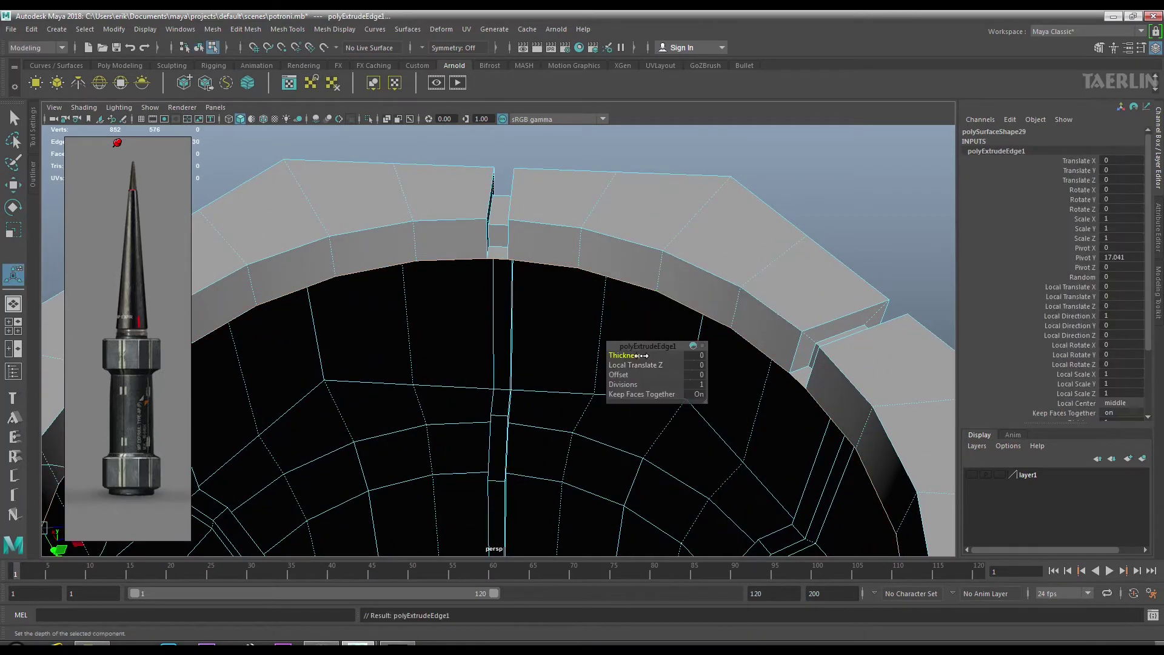
pyautogui.moveTo(633, 354); pyautogui.dragTo(634, 355)
pyautogui.hotkey('ctrl', 'z')
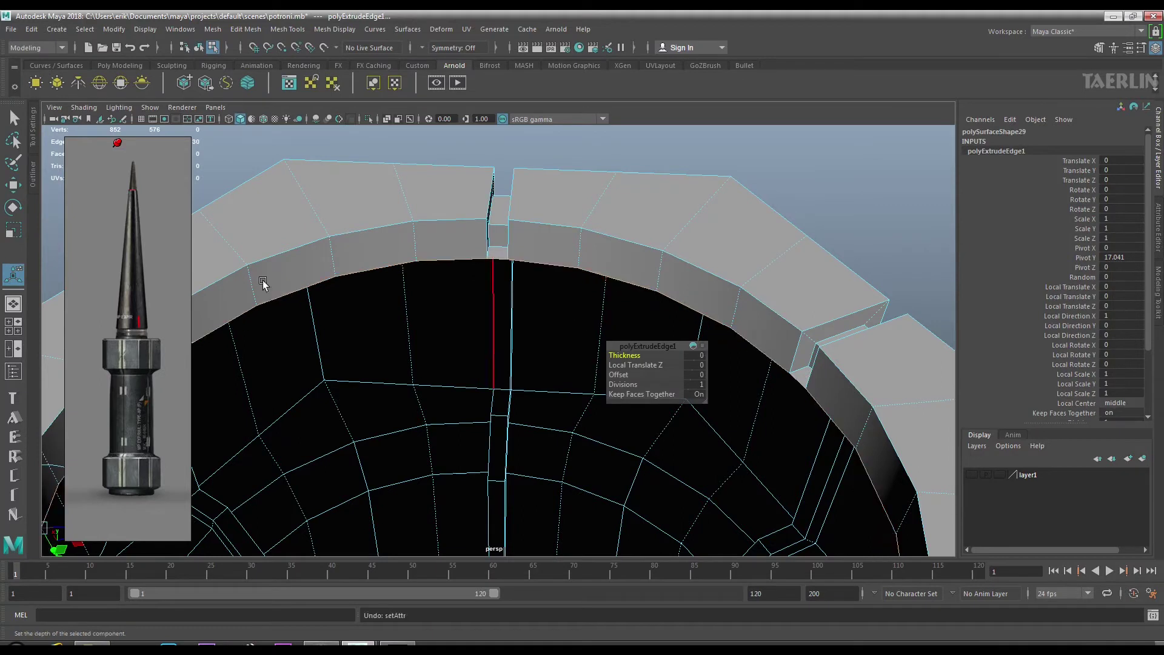
pyautogui.click(12, 185)
pyautogui.moveTo(481, 472); pyautogui.dragTo(485, 382)
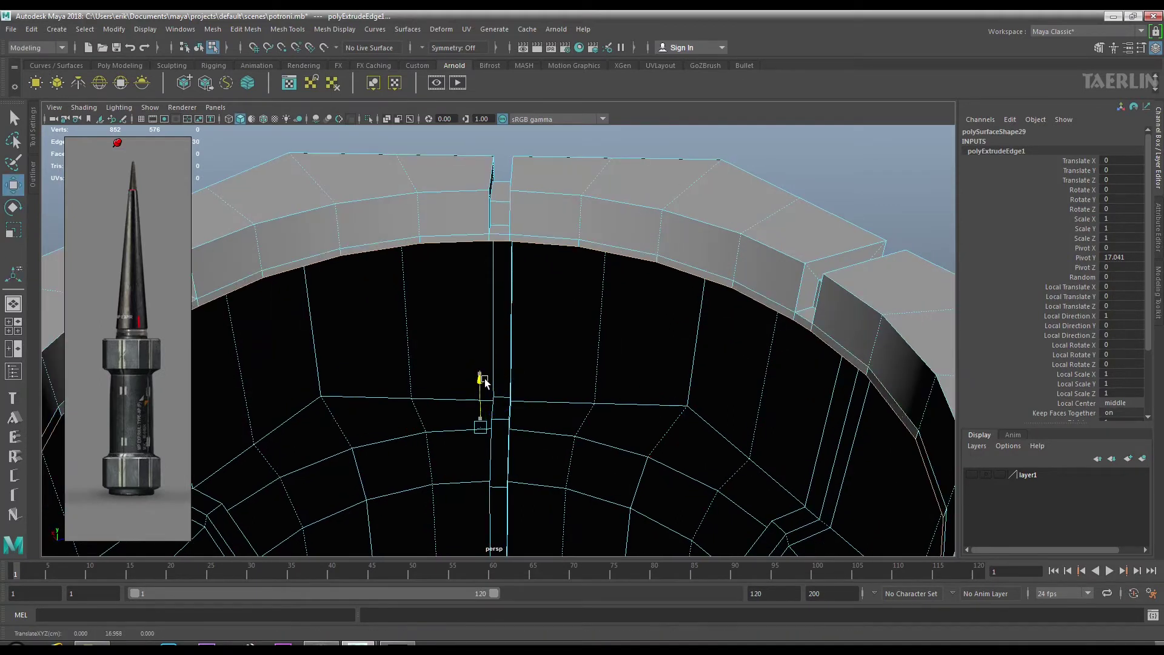
pyautogui.moveTo(485, 382); pyautogui.dragTo(485, 386)
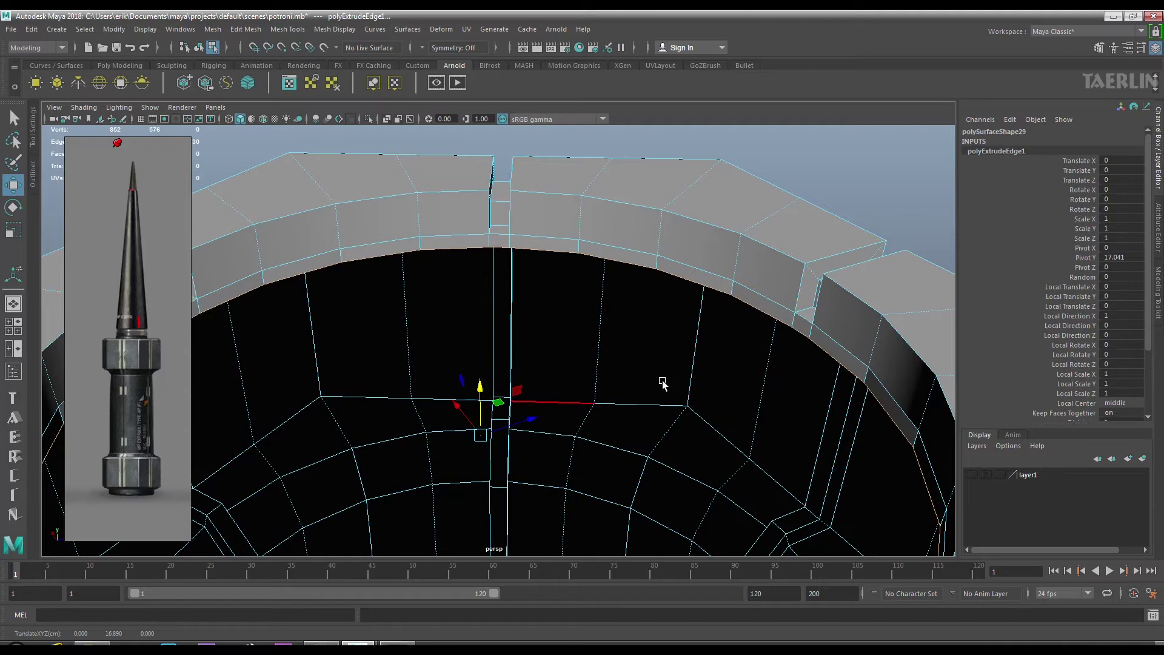
pyautogui.press('f')
pyautogui.moveTo(522, 441); pyautogui.dragTo(451, 344)
# Extrude the strip's top edge again with Ctrl+E and move it to form a second strip.
pyautogui.click(453, 338)
pyautogui.hotkey('ctrl', 'e')
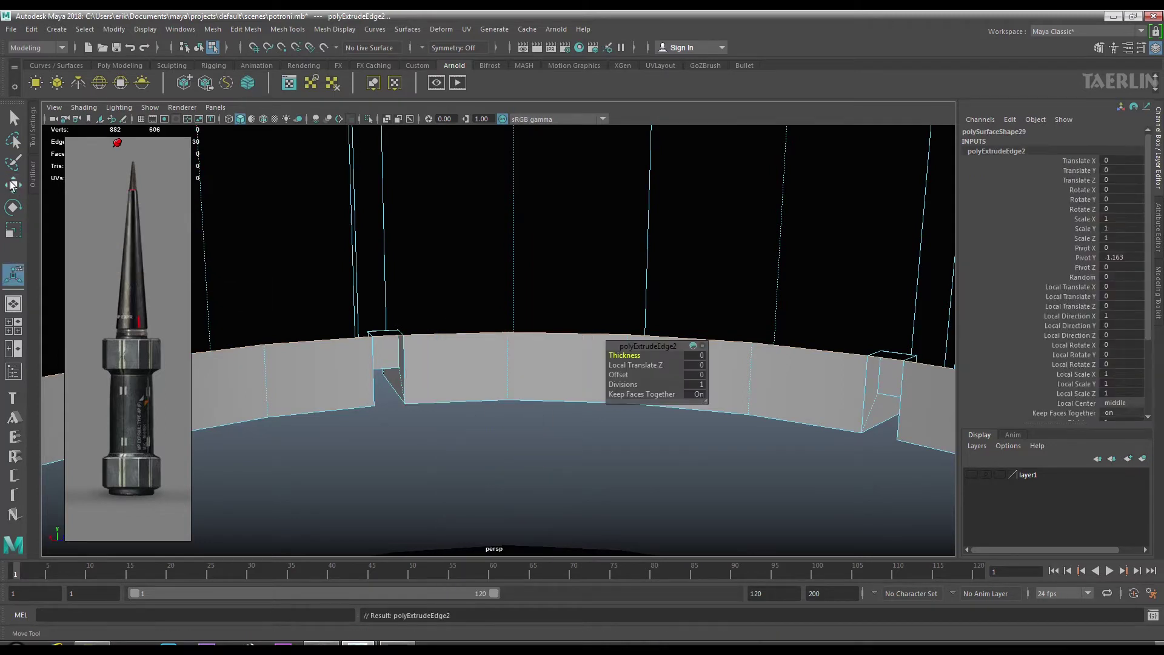
pyautogui.press('w')
pyautogui.moveTo(525, 394); pyautogui.dragTo(523, 350)
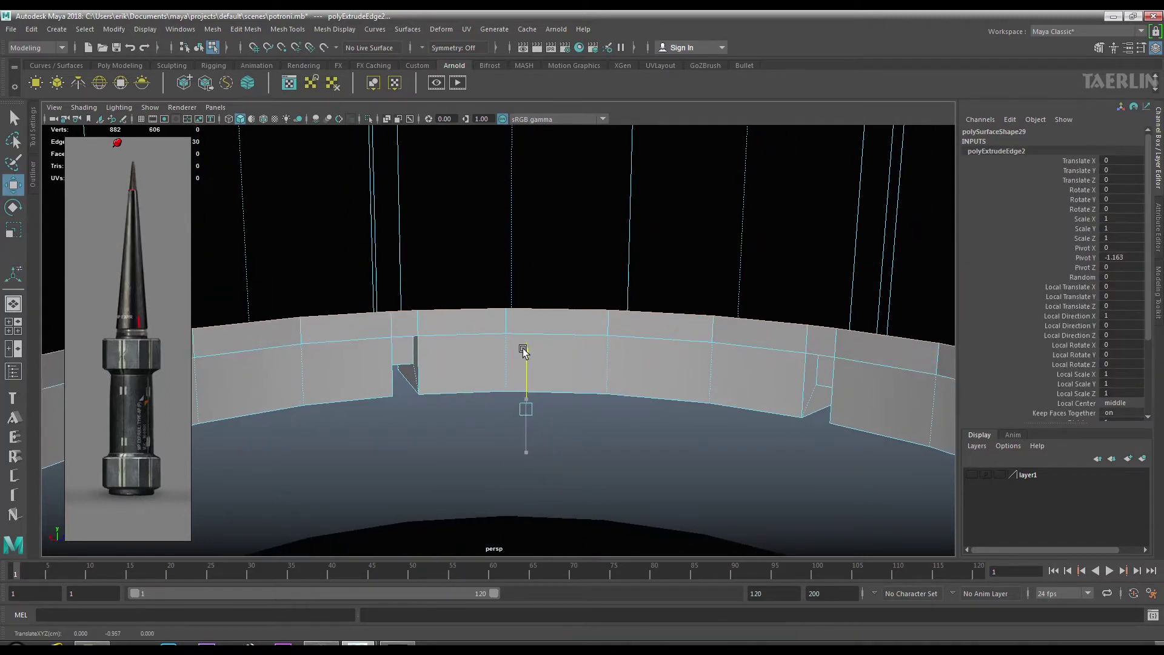
pyautogui.press('F8')
pyautogui.rightClick(535, 337)
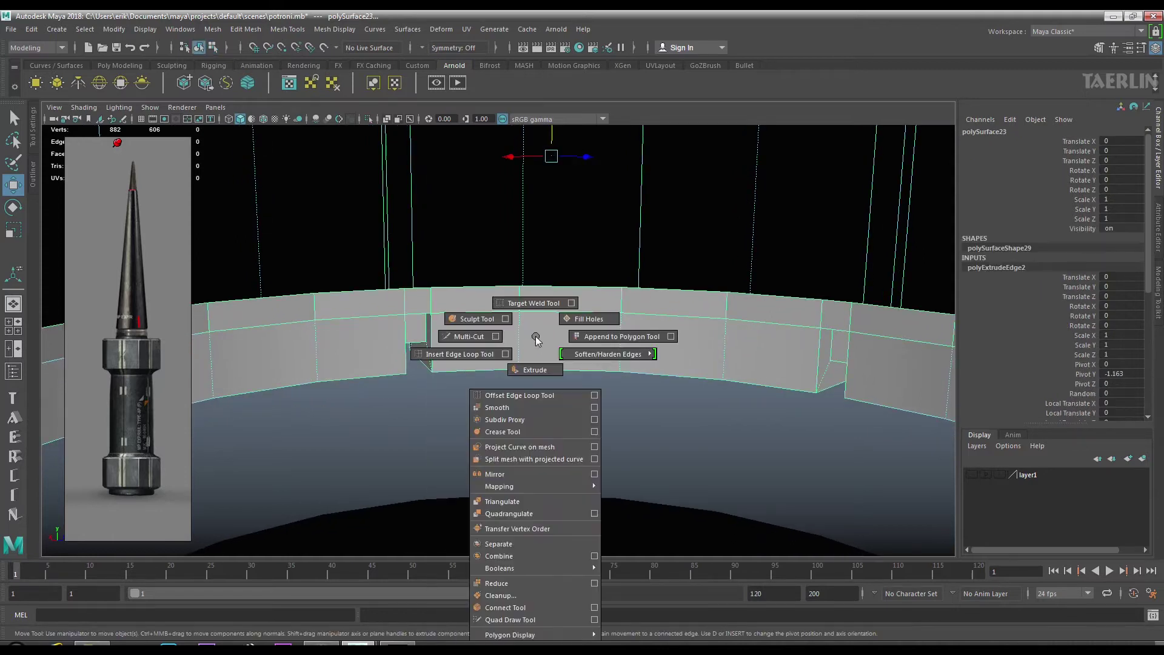
# Multi-Cut new edges across the rim's extruded ring band and select the new loop.
pyautogui.click(470, 336)
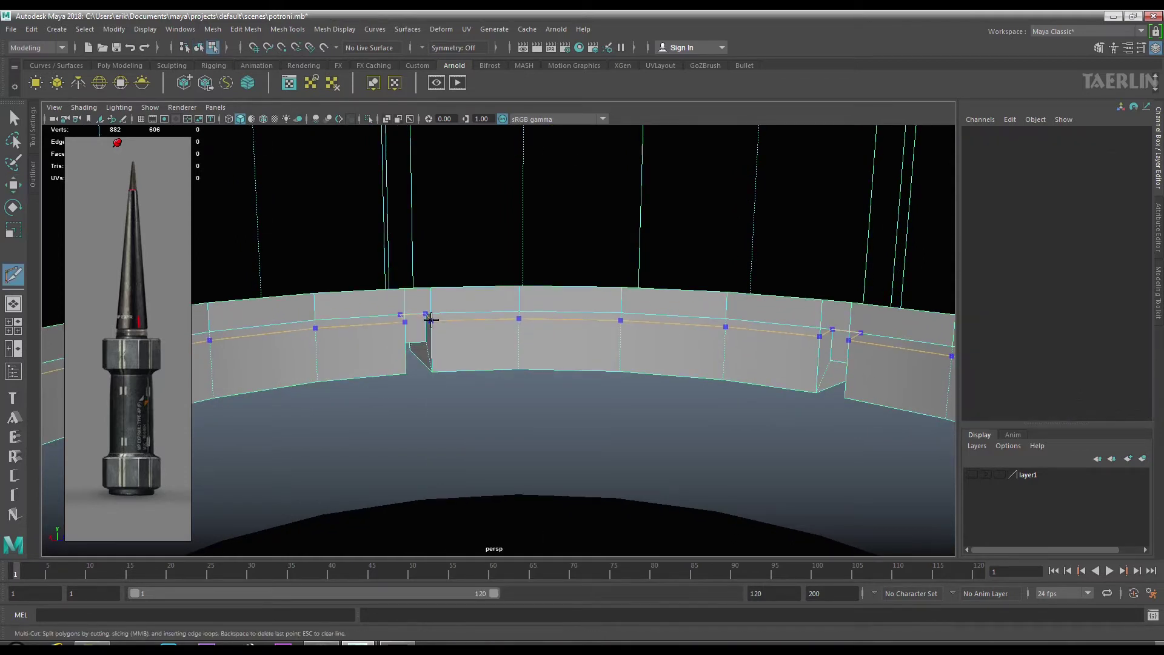
pyautogui.moveTo(751, 424); pyautogui.dragTo(682, 509)
pyautogui.scroll(3)
pyautogui.scroll(3)
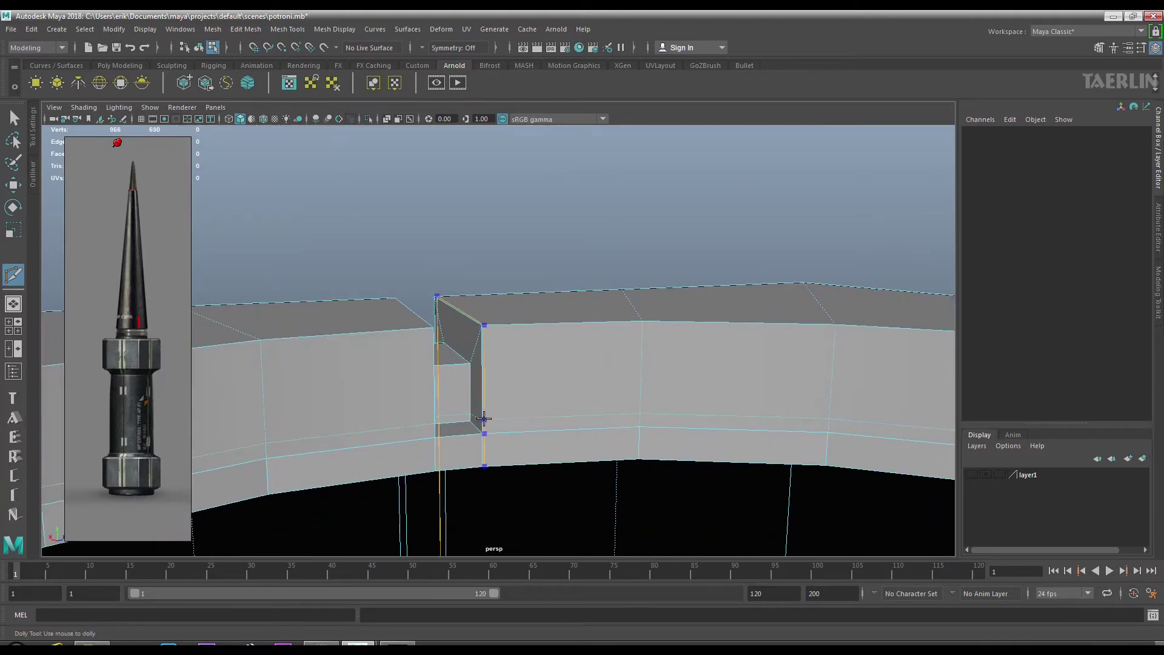
pyautogui.moveTo(644, 494); pyautogui.dragTo(663, 476)
pyautogui.press('w')
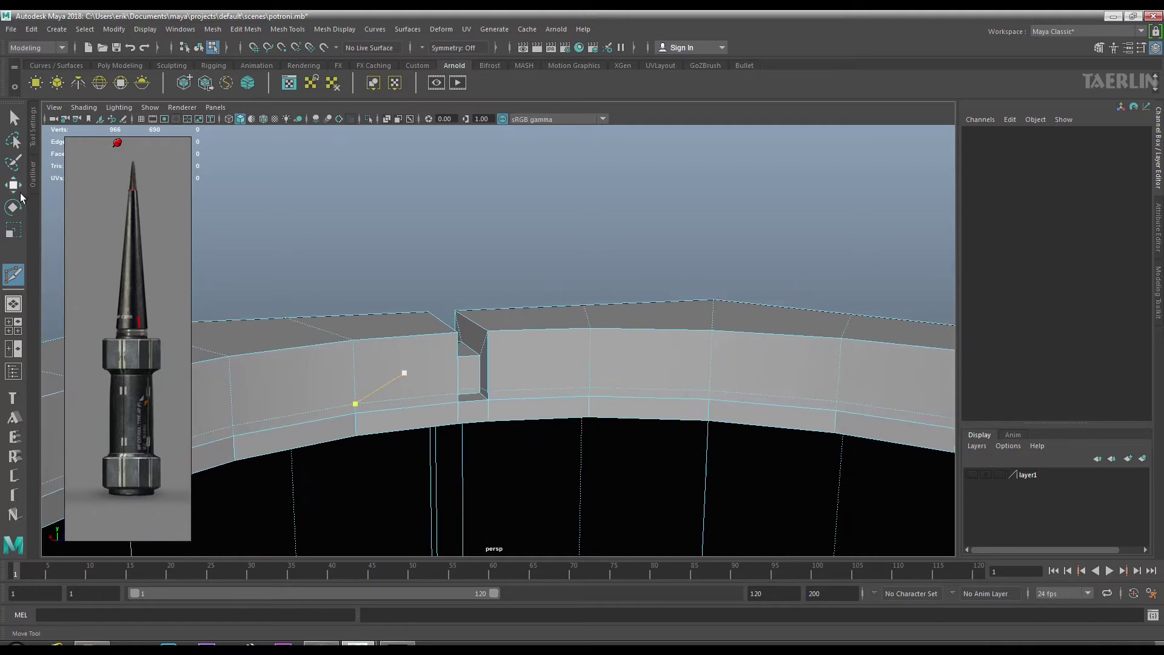
pyautogui.doubleClick(402, 338)
pyautogui.moveTo(402, 338); pyautogui.dragTo(460, 378)
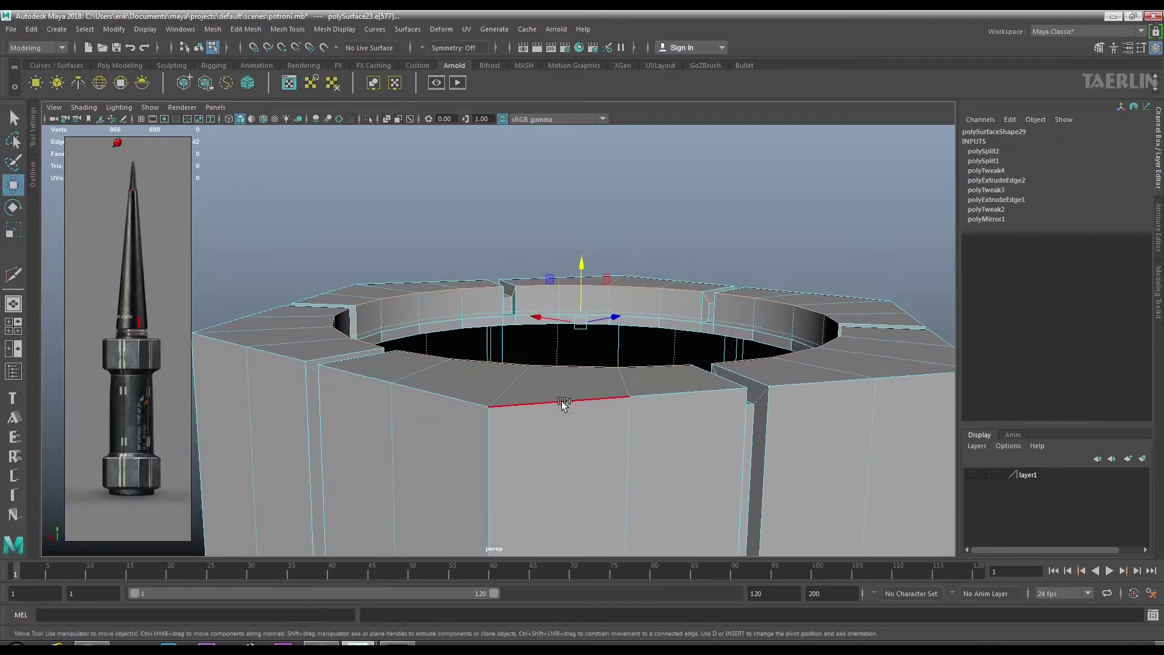
# Shift-select edges around the upper hex nut collar.
pyautogui.moveTo(657, 469); pyautogui.dragTo(543, 397)
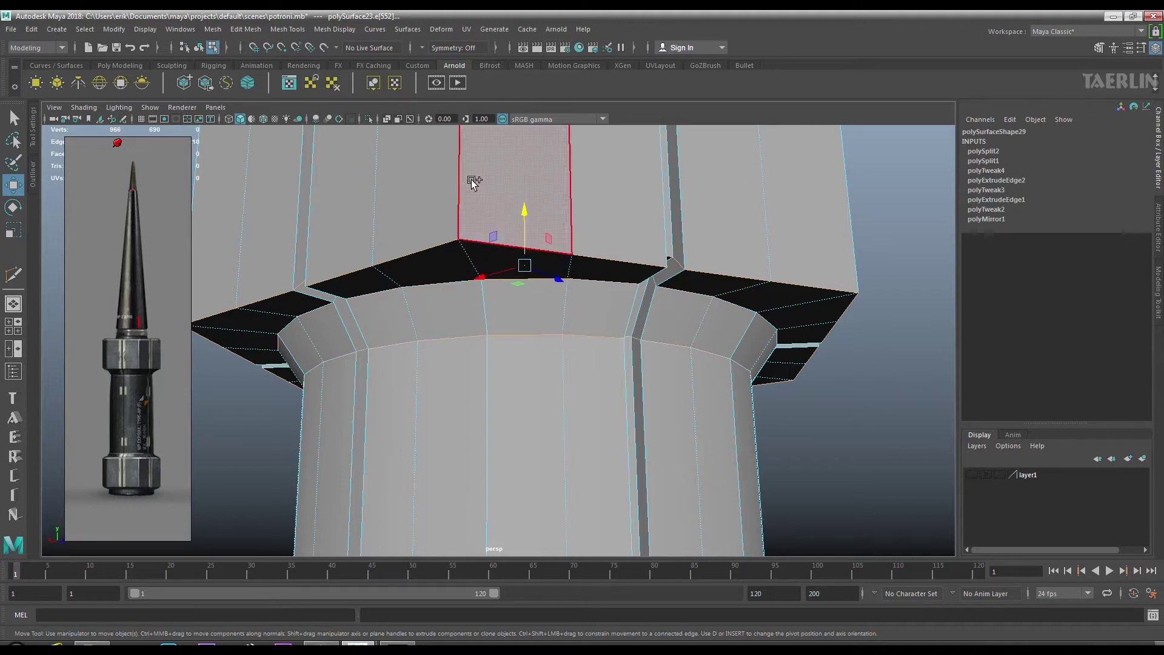
pyautogui.moveTo(833, 285); pyautogui.dragTo(578, 253)
pyautogui.click(749, 303)
pyautogui.moveTo(750, 303); pyautogui.dragTo(478, 312)
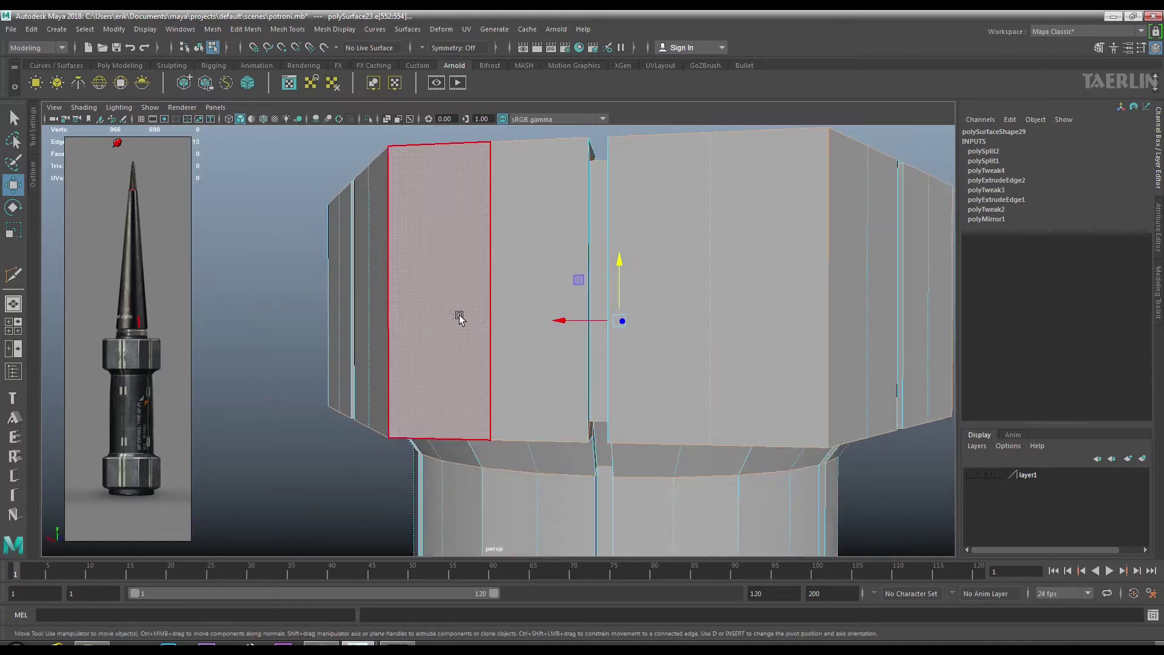
pyautogui.click(326, 339)
pyautogui.moveTo(353, 325); pyautogui.dragTo(530, 270)
# Orbit around the lower collar and nut hole to review the edge selection.
pyautogui.moveTo(530, 270); pyautogui.dragTo(541, 148)
pyautogui.moveTo(541, 147); pyautogui.dragTo(525, 402)
pyautogui.moveTo(525, 402); pyautogui.dragTo(454, 289)
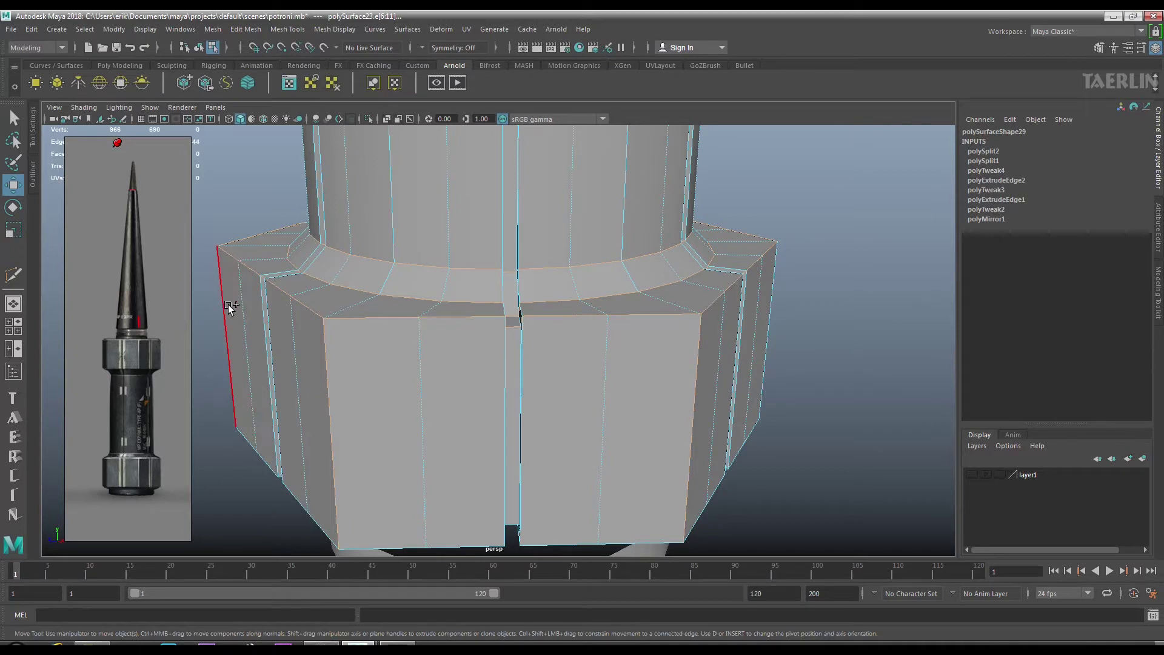
pyautogui.moveTo(779, 265); pyautogui.dragTo(572, 321)
pyautogui.moveTo(287, 324); pyautogui.dragTo(572, 282)
pyautogui.moveTo(479, 265); pyautogui.dragTo(532, 296)
pyautogui.moveTo(533, 296); pyautogui.dragTo(496, 314)
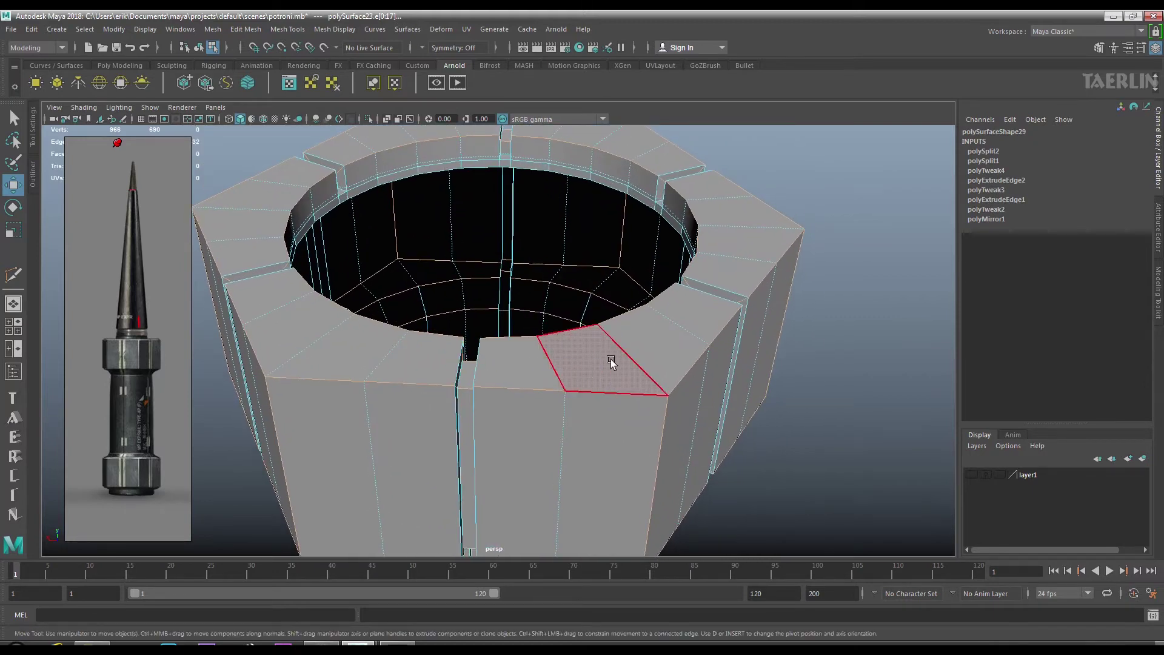
pyautogui.rightClick(604, 359)
# Bevel the selected seam and collar edges at 0.31 fraction, then inspect the chamfers.
pyautogui.click(662, 361)
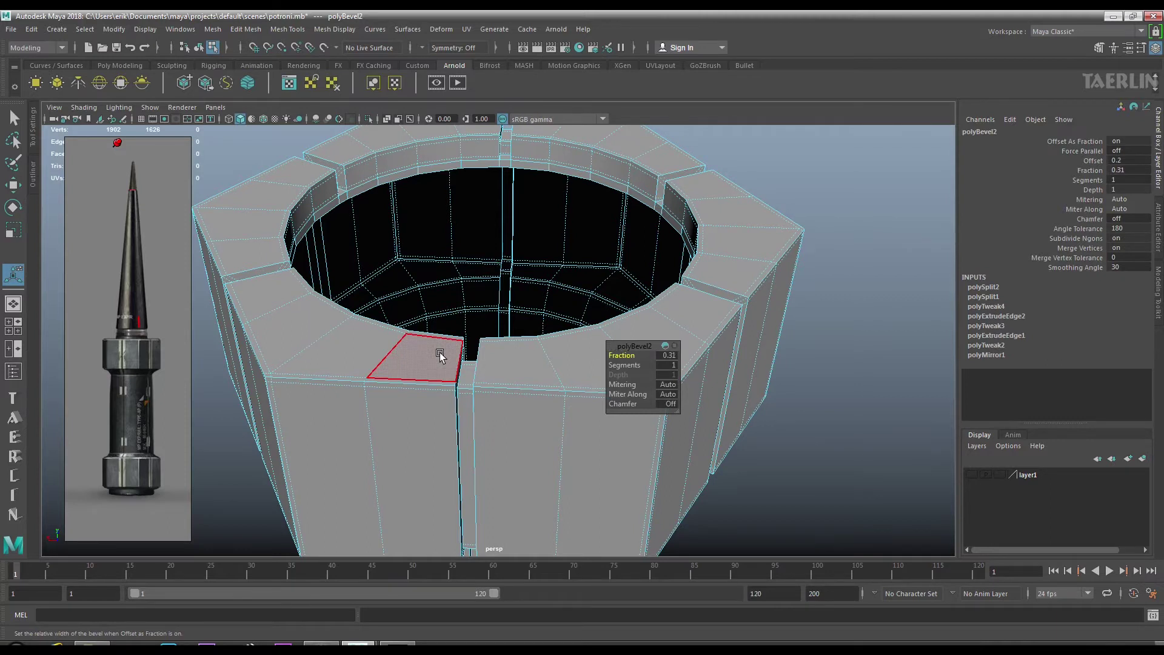
pyautogui.moveTo(512, 392); pyautogui.dragTo(476, 346)
pyautogui.moveTo(476, 345); pyautogui.dragTo(489, 328)
pyautogui.moveTo(488, 328); pyautogui.dragTo(515, 342)
pyautogui.moveTo(516, 343); pyautogui.dragTo(489, 270)
pyautogui.moveTo(489, 270); pyautogui.dragTo(445, 373)
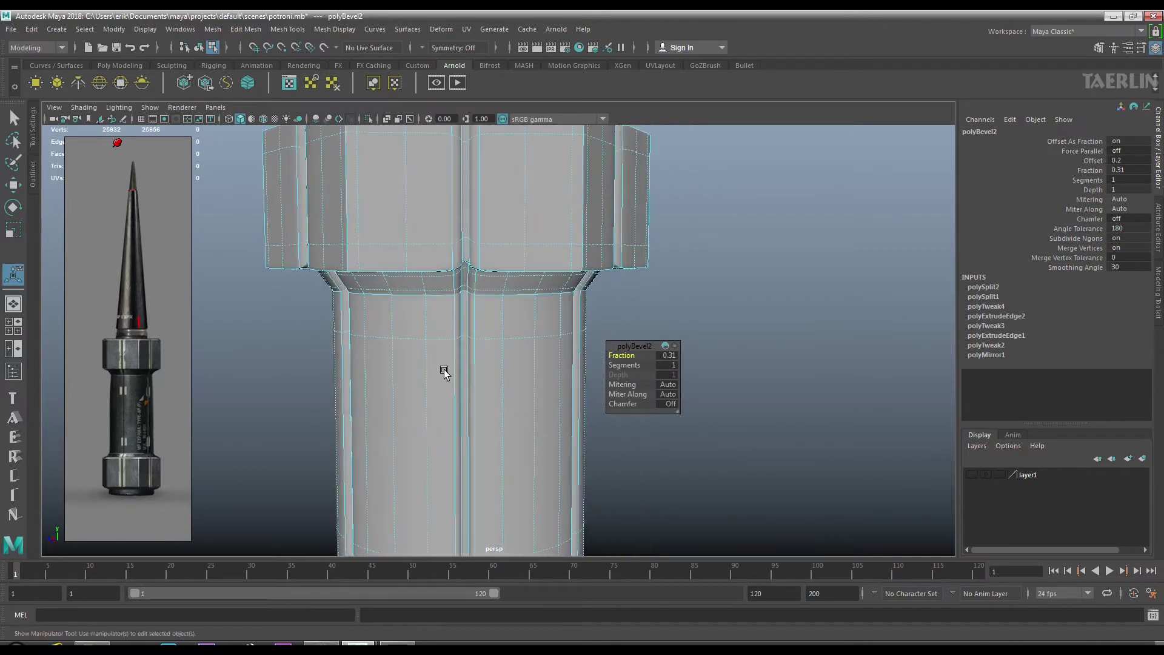
pyautogui.moveTo(444, 372); pyautogui.dragTo(424, 374)
pyautogui.moveTo(455, 376); pyautogui.dragTo(470, 384)
pyautogui.moveTo(471, 385); pyautogui.dragTo(493, 330)
pyautogui.click(522, 322)
pyautogui.moveTo(494, 330); pyautogui.dragTo(719, 314)
pyautogui.moveTo(719, 313); pyautogui.dragTo(537, 292)
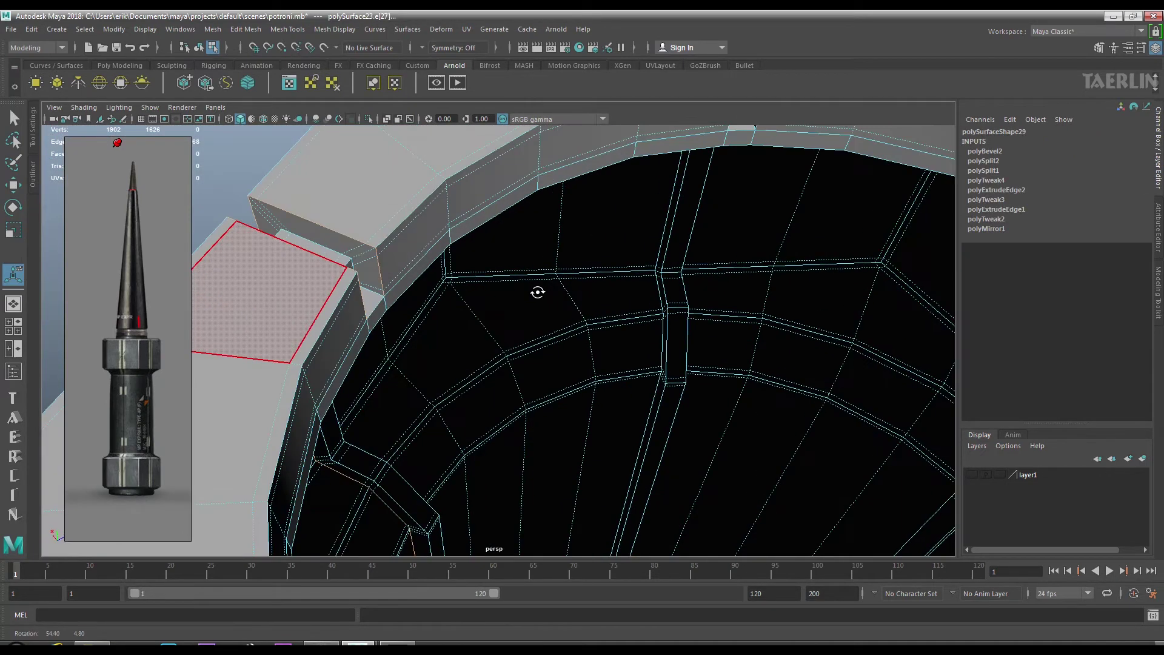
# Multi-Cut supporting edges at the block corner beside the seam and commit them.
pyautogui.moveTo(538, 292); pyautogui.dragTo(650, 279)
pyautogui.moveTo(649, 278); pyautogui.dragTo(611, 342)
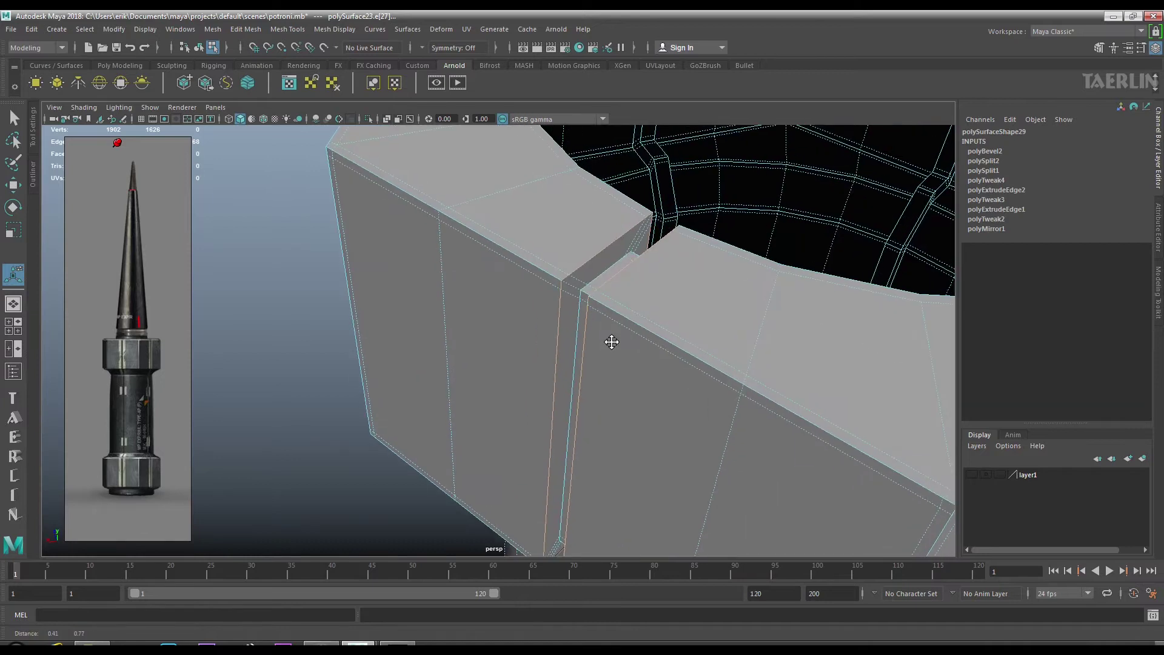
pyautogui.moveTo(503, 290); pyautogui.dragTo(553, 270)
pyautogui.moveTo(554, 271); pyautogui.dragTo(580, 324)
pyautogui.moveTo(575, 280); pyautogui.dragTo(508, 279)
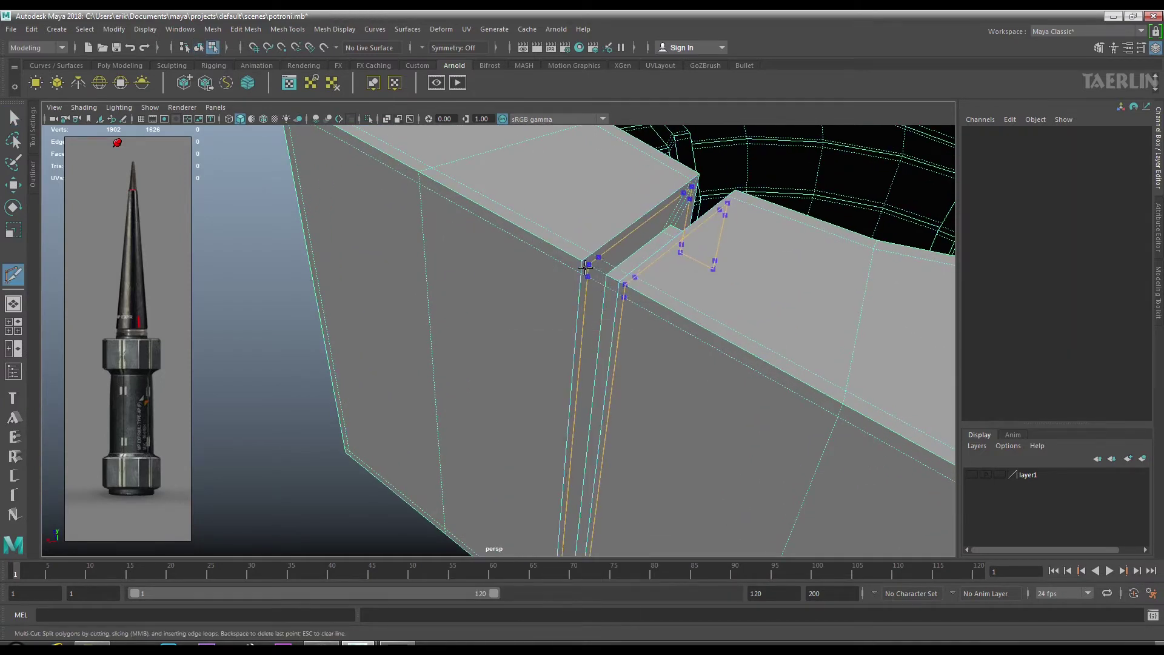
pyautogui.moveTo(589, 268); pyautogui.dragTo(558, 202)
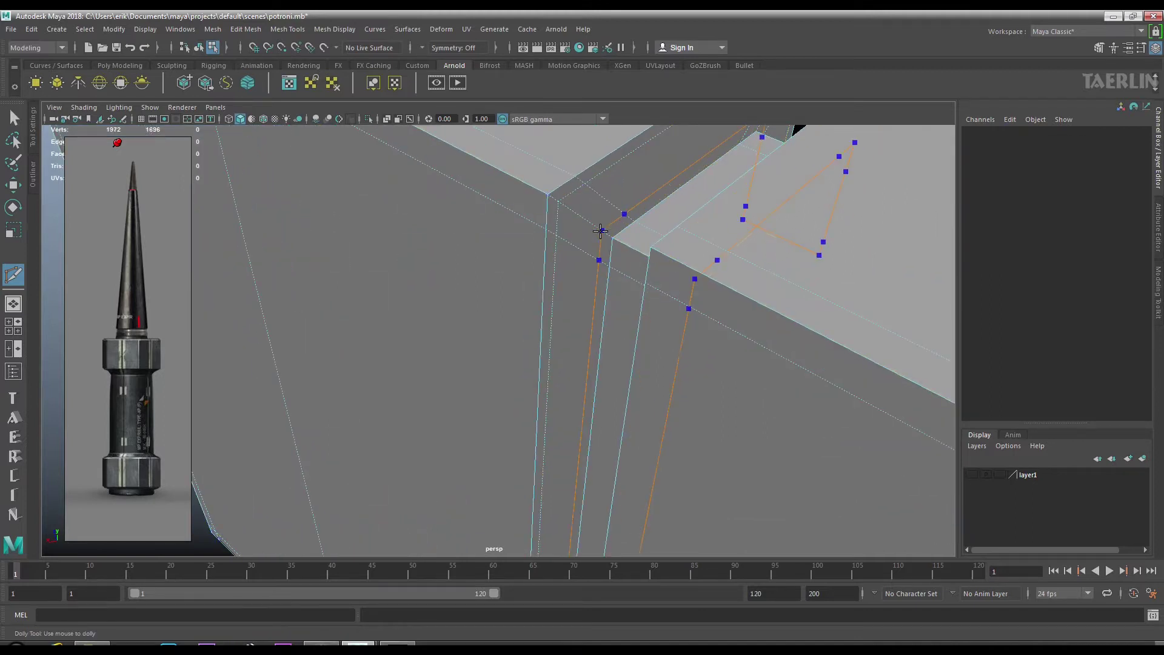
pyautogui.press('Return')
# Place further support cut points along the seam edge with smooth preview turned off.
pyautogui.moveTo(634, 252); pyautogui.dragTo(538, 269)
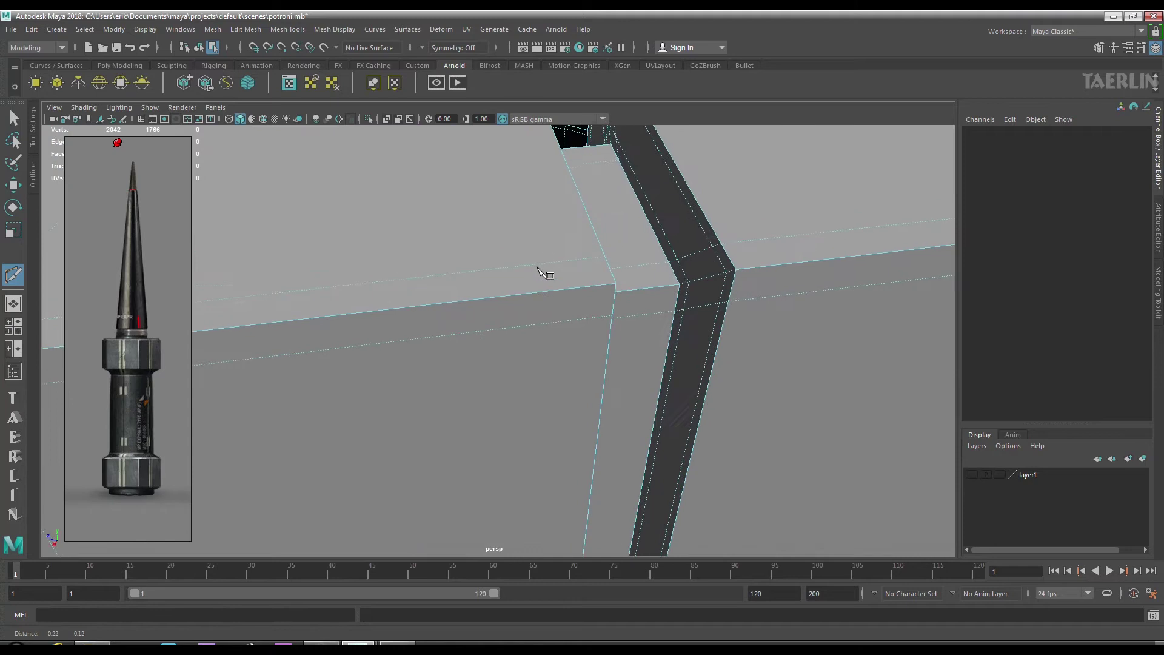
pyautogui.moveTo(546, 274); pyautogui.dragTo(527, 334)
pyautogui.click(527, 334)
pyautogui.scroll(-3)
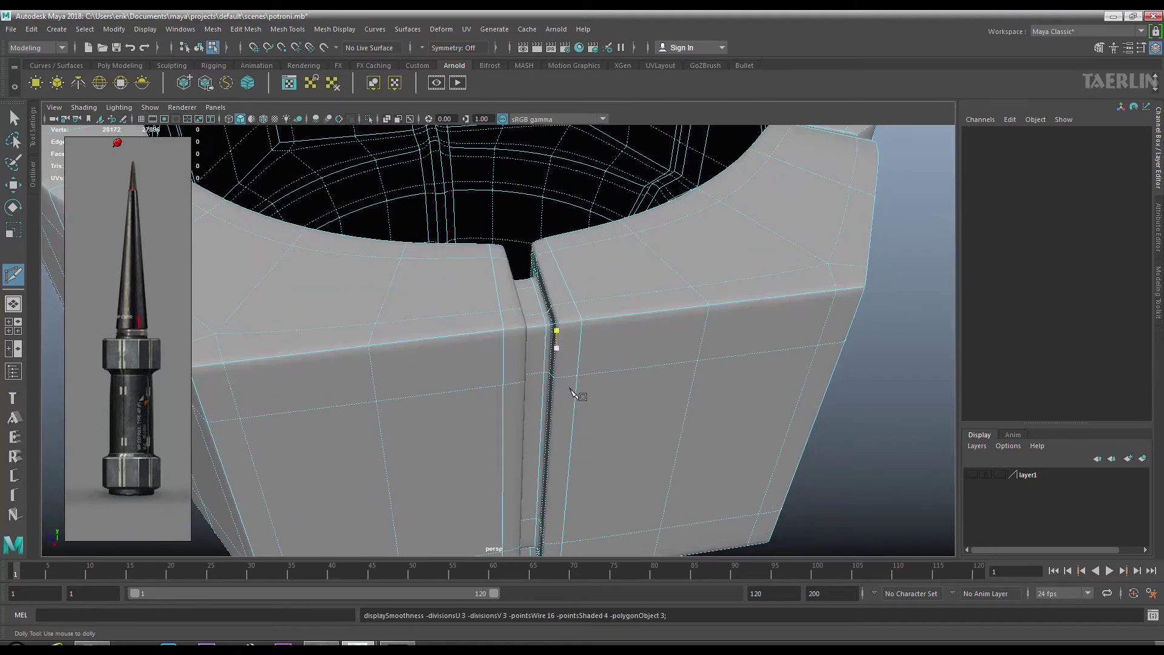
pyautogui.scroll(3)
pyautogui.moveTo(553, 312); pyautogui.dragTo(490, 386)
pyautogui.scroll(-3)
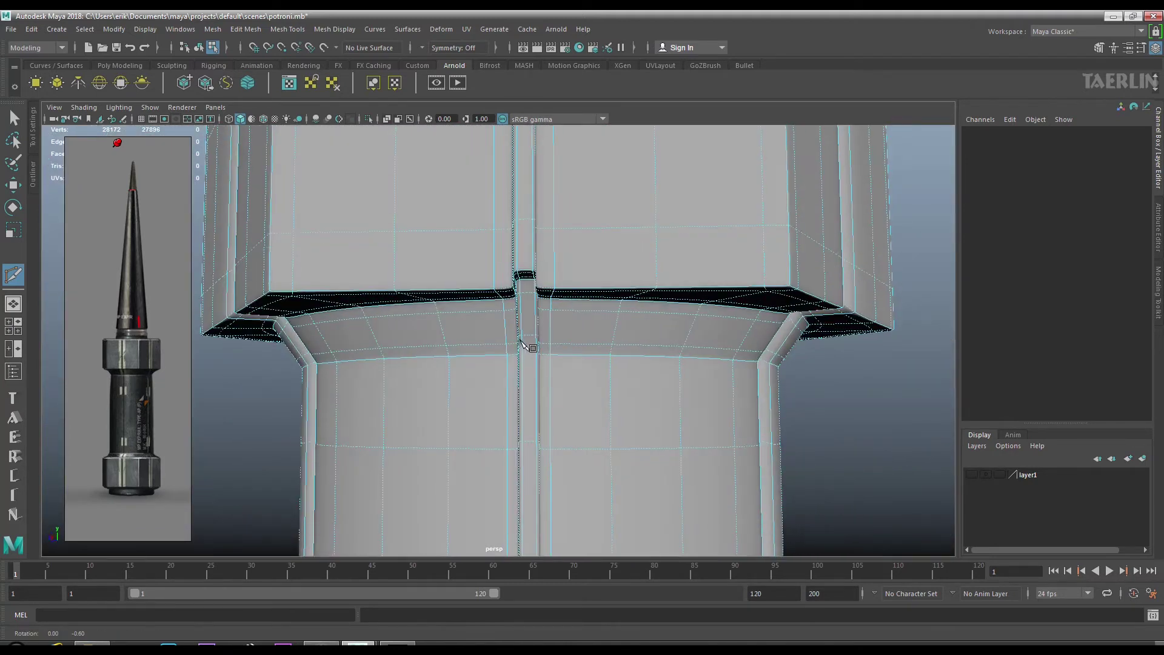
pyautogui.scroll(3)
pyautogui.scroll(3)
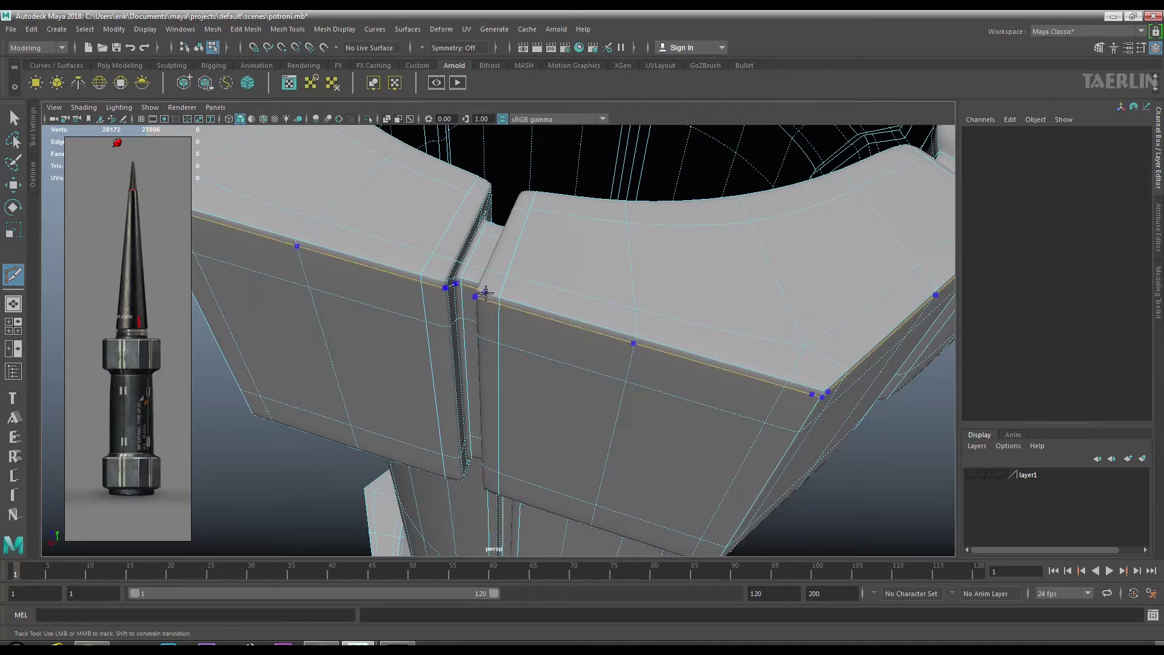
pyautogui.press('1')
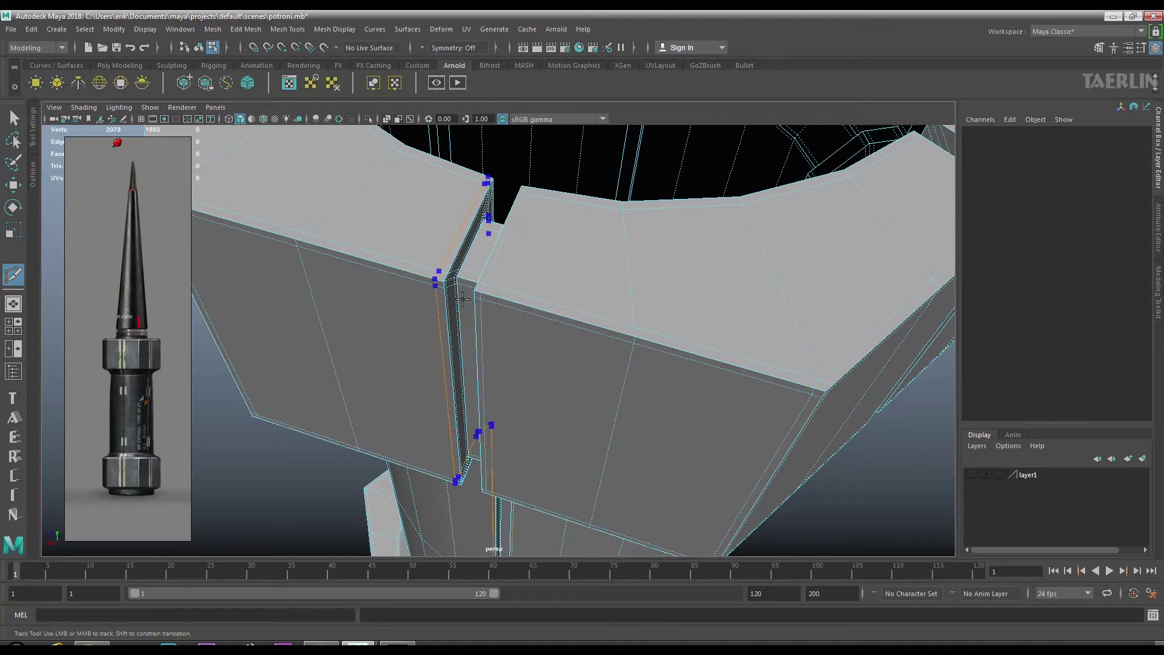
# Add another support cut along the seam and preview the smoothed groove.
pyautogui.moveTo(476, 326); pyautogui.dragTo(370, 331)
pyautogui.moveTo(402, 371); pyautogui.dragTo(400, 360)
pyautogui.moveTo(400, 363); pyautogui.dragTo(517, 231)
pyautogui.click(517, 231)
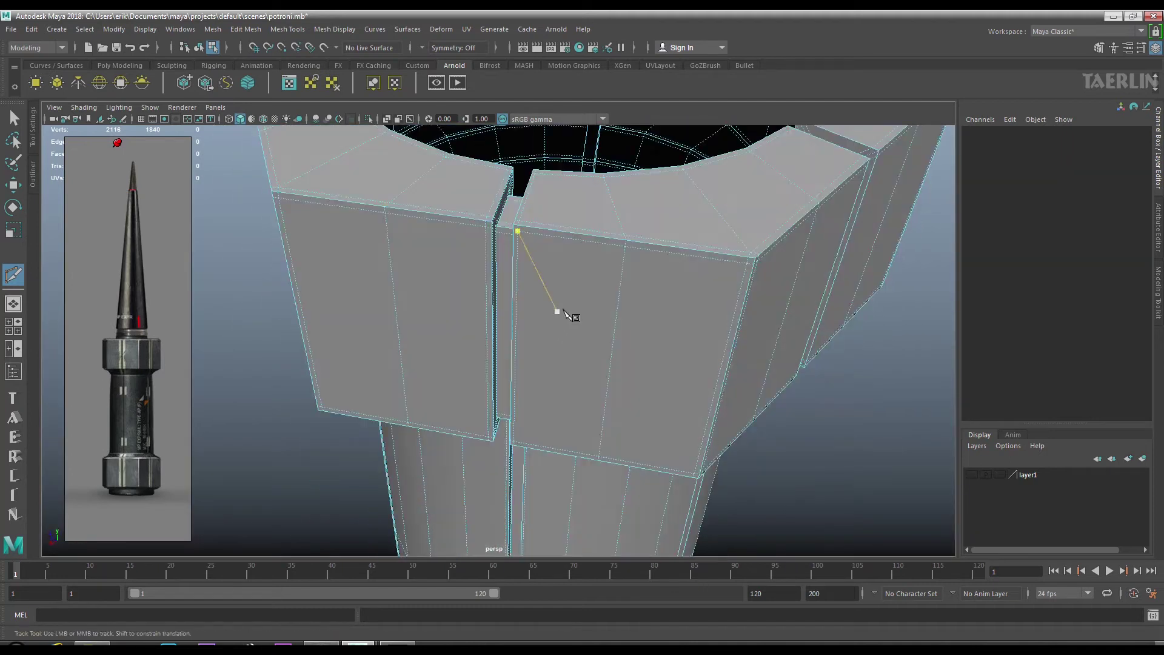
pyautogui.moveTo(559, 317); pyautogui.dragTo(568, 433)
pyautogui.press('3')
pyautogui.moveTo(624, 425); pyautogui.dragTo(657, 366)
# Inspect the smoothed groove between the flat panels, then select the whole hex part.
pyautogui.moveTo(657, 366); pyautogui.dragTo(567, 232)
pyautogui.moveTo(560, 228); pyautogui.dragTo(501, 299)
pyautogui.moveTo(501, 299); pyautogui.dragTo(511, 325)
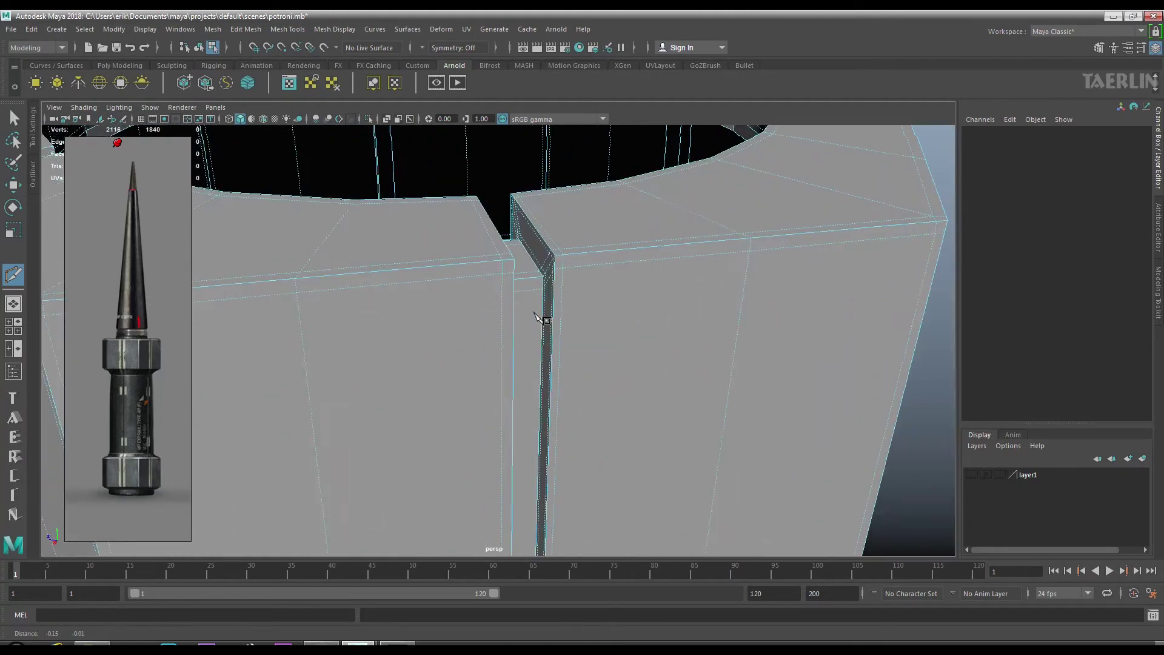
pyautogui.moveTo(518, 322); pyautogui.dragTo(556, 234)
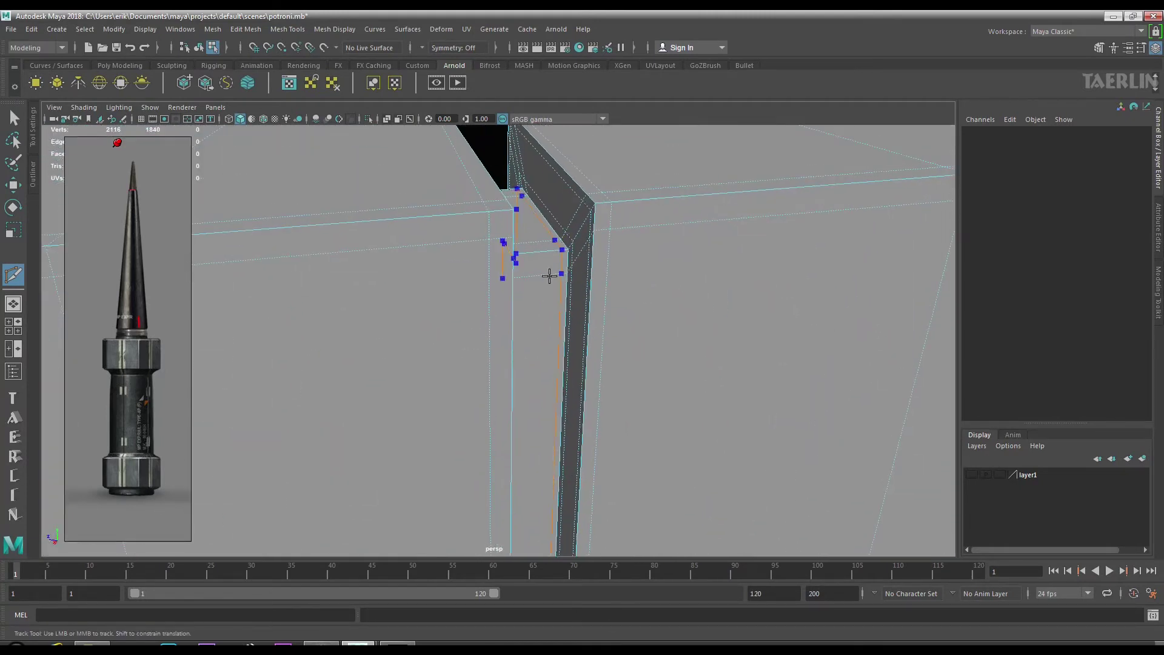
pyautogui.moveTo(566, 280); pyautogui.dragTo(449, 232)
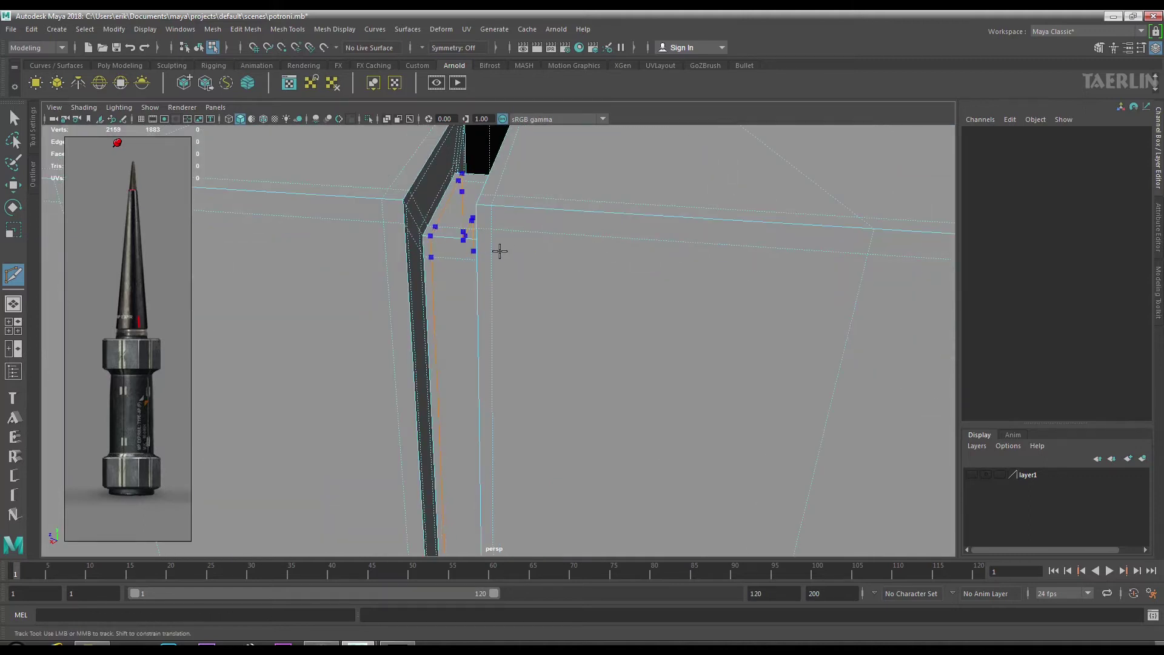
pyautogui.moveTo(538, 299); pyautogui.dragTo(521, 235)
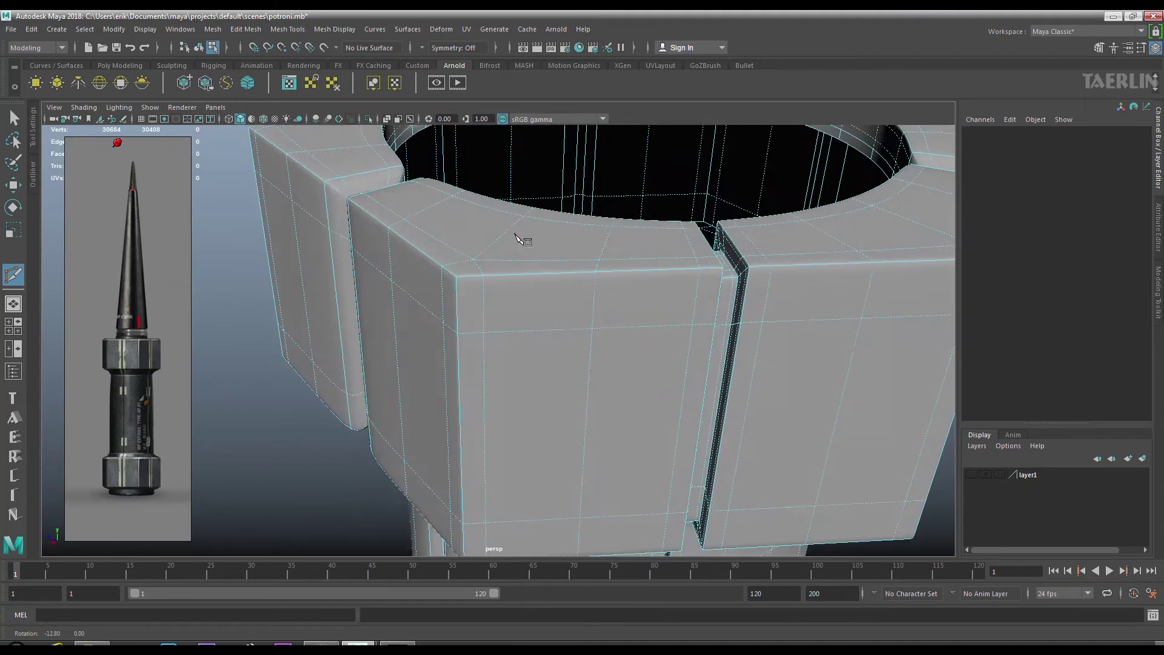
pyautogui.press('w')
pyautogui.moveTo(578, 318); pyautogui.dragTo(667, 301)
pyautogui.moveTo(406, 346); pyautogui.dragTo(519, 290)
# Assign the default lambert1 material to the hex part and reselect it unsmoothed.
pyautogui.rightClick(521, 280)
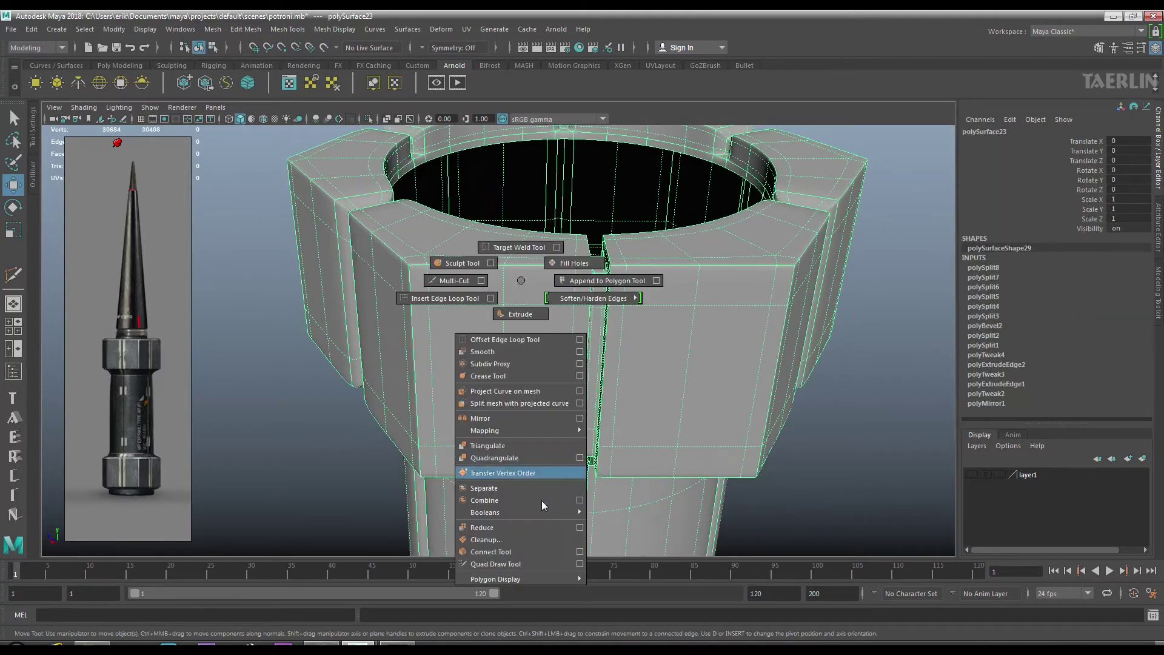
pyautogui.moveTo(524, 302); pyautogui.dragTo(609, 638)
pyautogui.click(845, 450)
pyautogui.moveTo(845, 450); pyautogui.dragTo(558, 371)
pyautogui.moveTo(559, 372); pyautogui.dragTo(582, 408)
pyautogui.click(542, 393)
pyautogui.moveTo(555, 402); pyautogui.dragTo(509, 346)
pyautogui.click(510, 346)
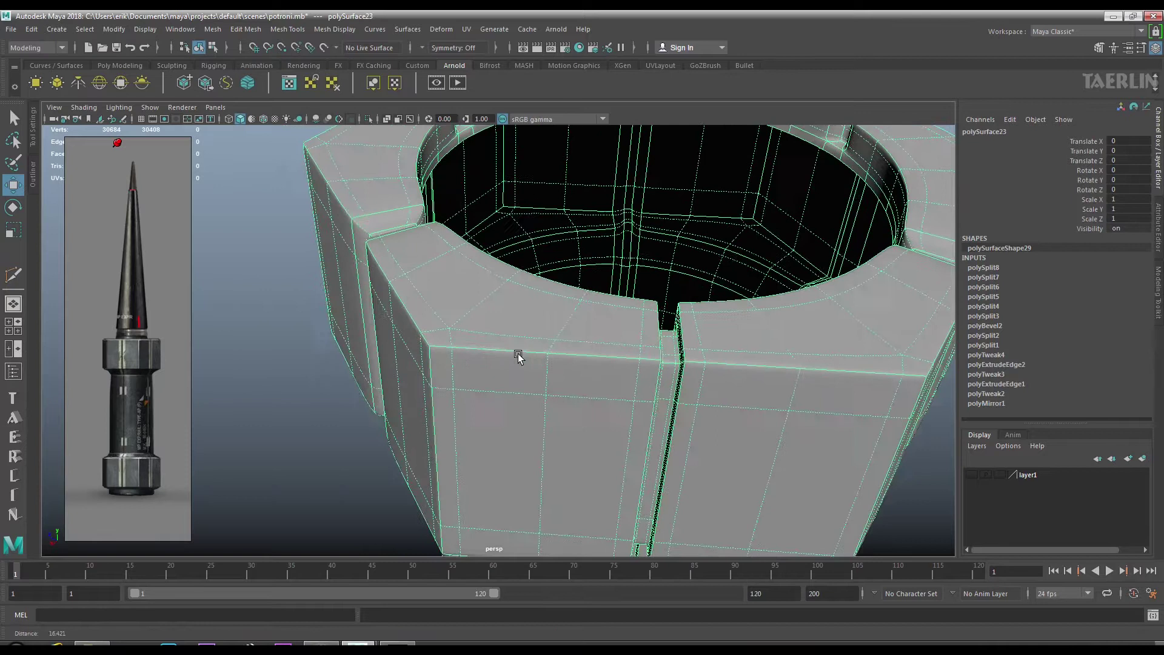
pyautogui.moveTo(509, 346); pyautogui.dragTo(472, 395)
pyautogui.press('1')
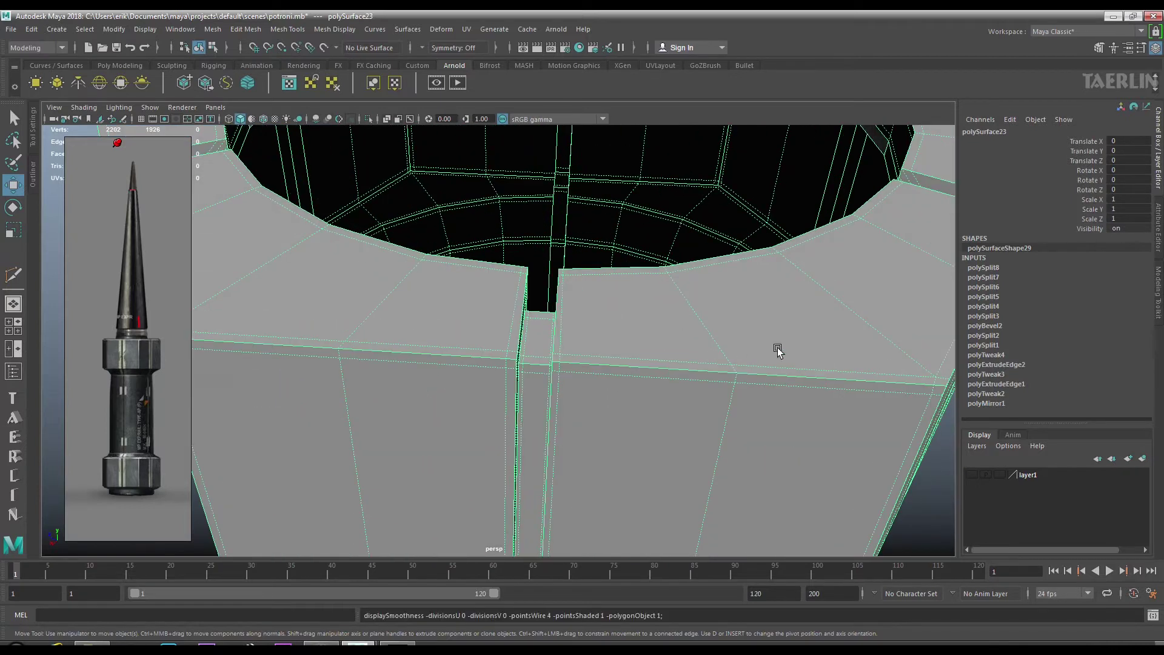
# Multi-Cut support edges around the other seam, commit, and check the smooth preview.
pyautogui.moveTo(751, 363); pyautogui.dragTo(611, 299)
pyautogui.moveTo(610, 298); pyautogui.dragTo(527, 278)
pyautogui.moveTo(527, 278); pyautogui.dragTo(352, 288)
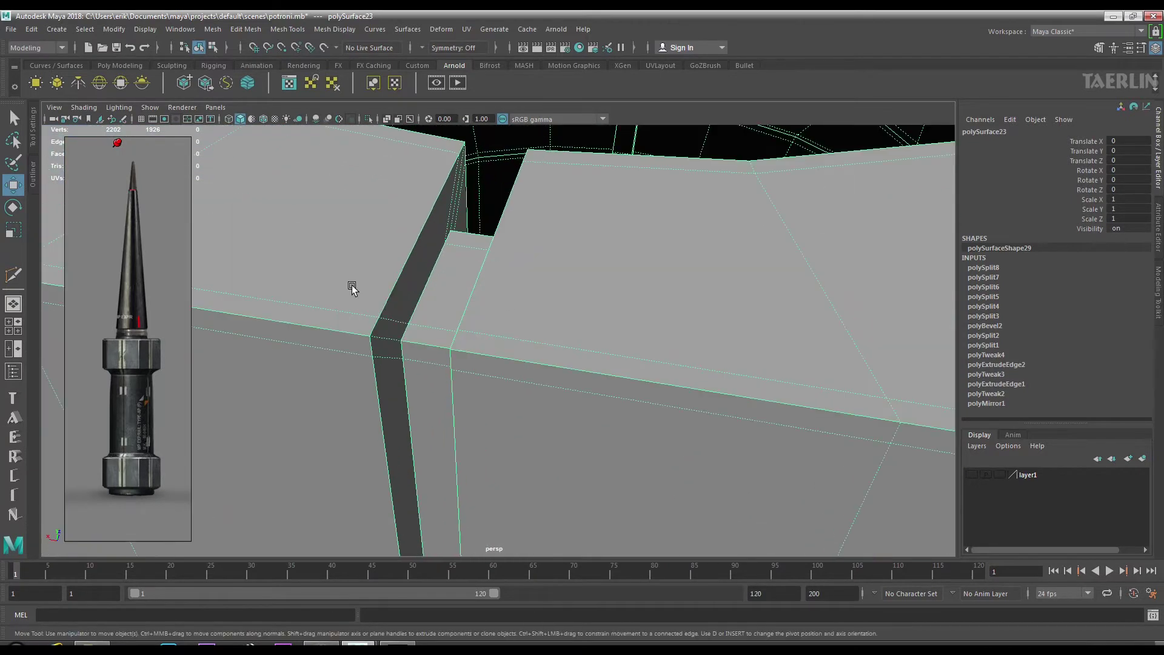
pyautogui.moveTo(395, 267); pyautogui.dragTo(311, 269)
pyautogui.moveTo(379, 325); pyautogui.dragTo(394, 313)
pyautogui.moveTo(394, 314); pyautogui.dragTo(435, 306)
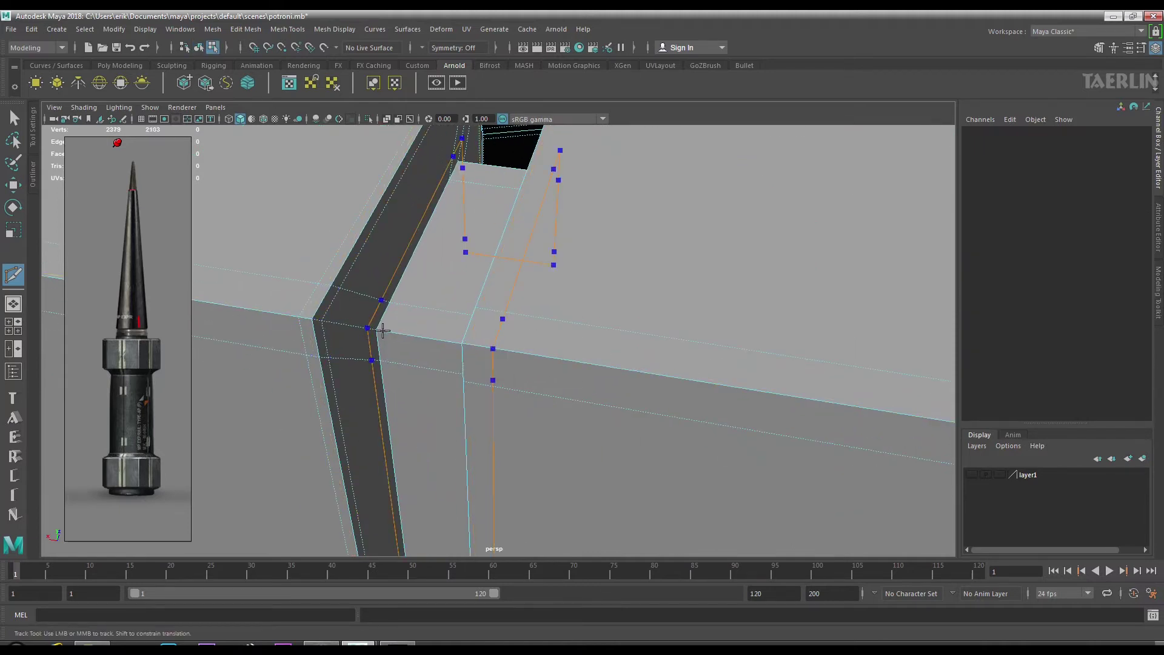
pyautogui.press('Return')
pyautogui.moveTo(450, 331); pyautogui.dragTo(525, 331)
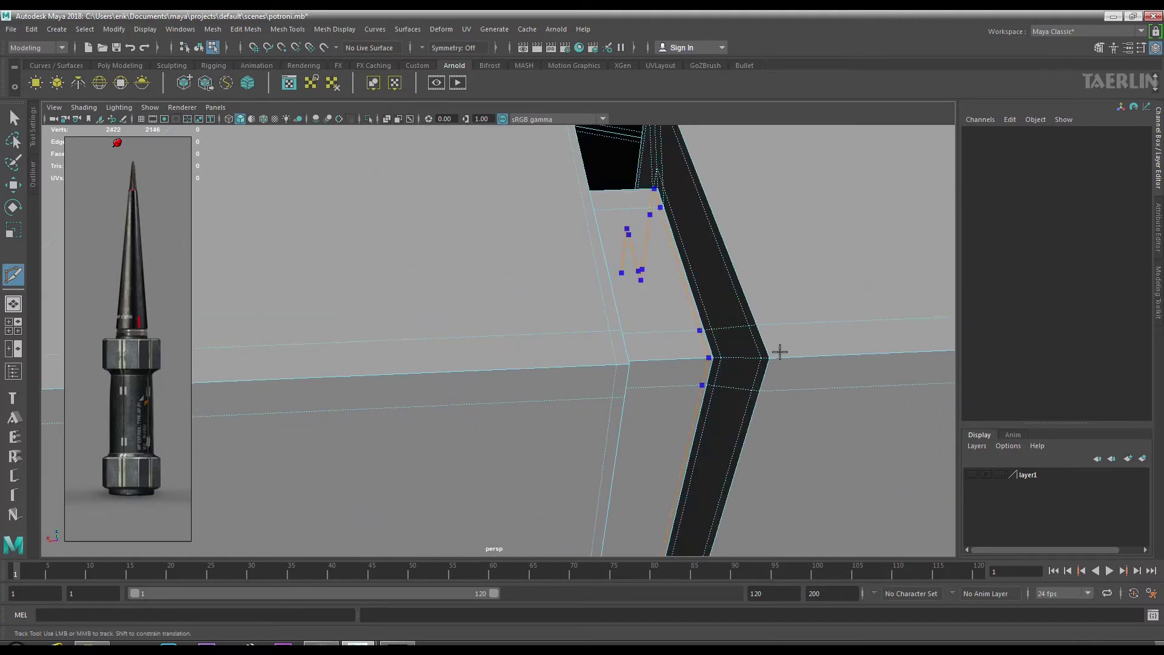
pyautogui.press('3')
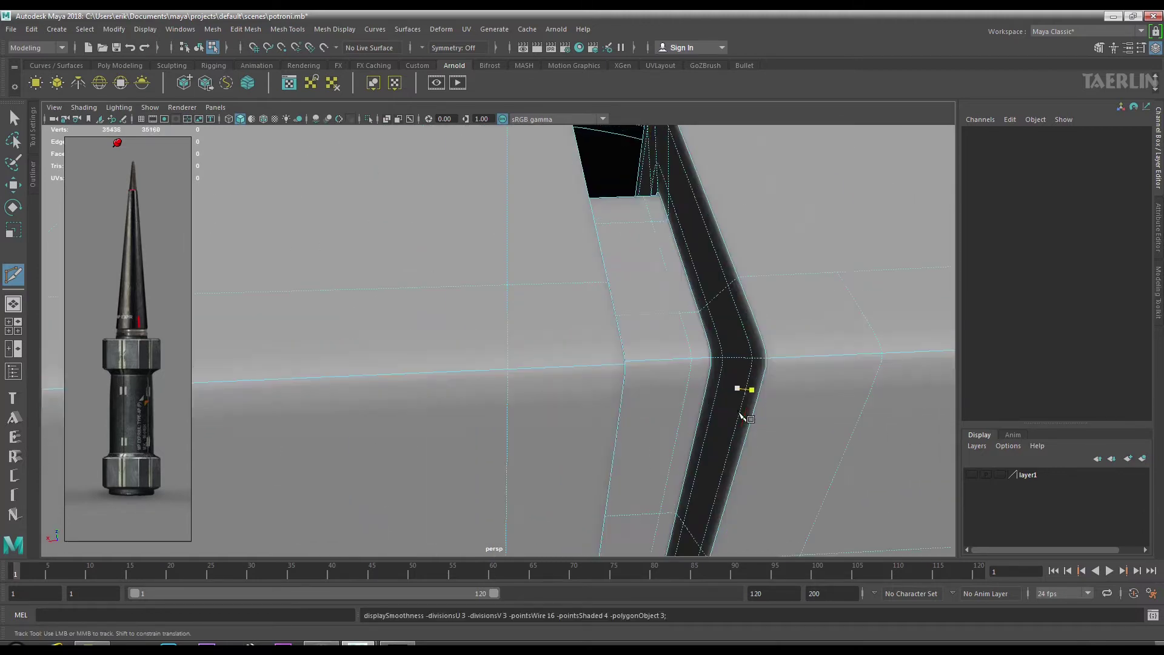
pyautogui.press('1')
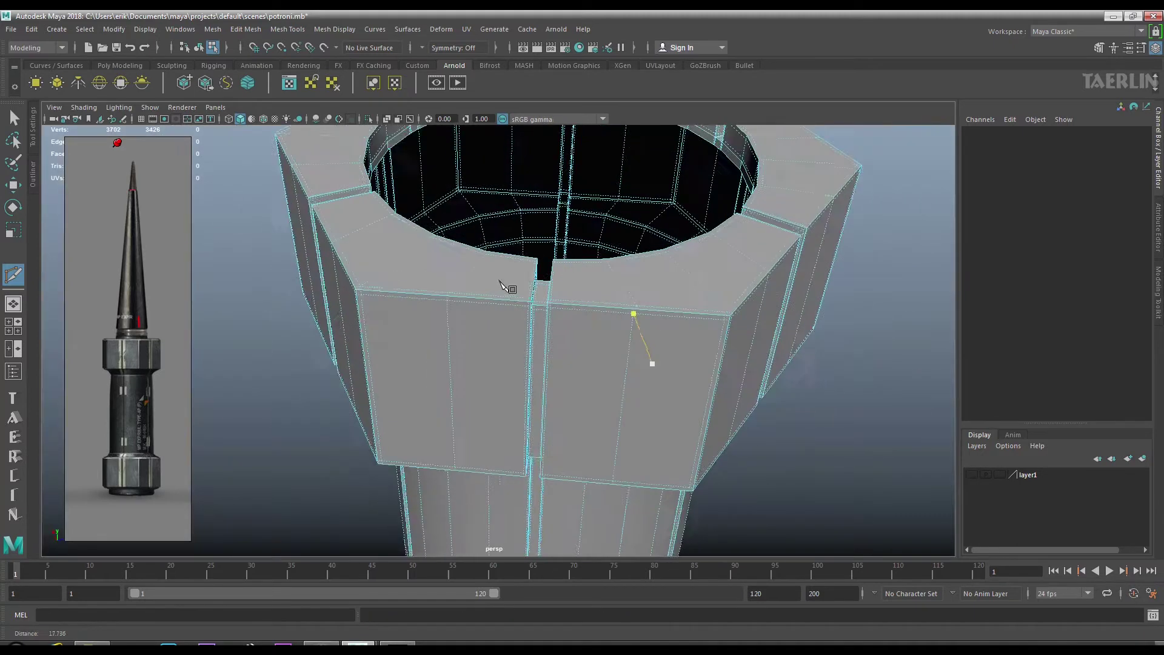
# Deselect, view the column from below, and select the column with smooth preview off.
pyautogui.moveTo(501, 308); pyautogui.dragTo(573, 295)
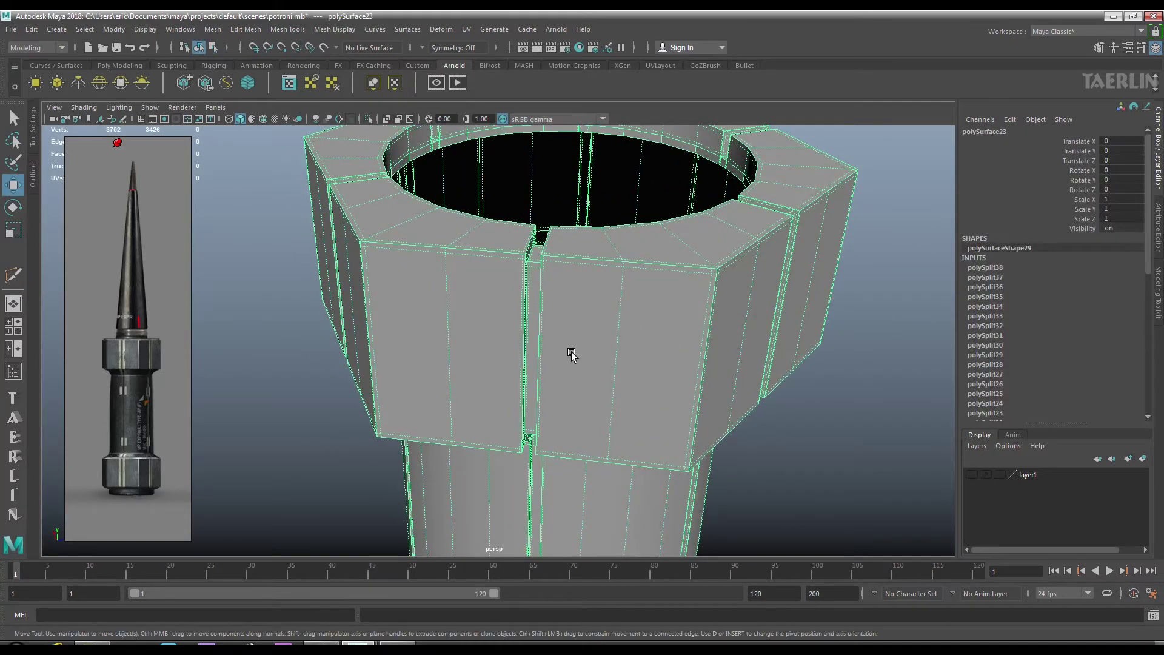
pyautogui.click(782, 435)
pyautogui.scroll(-3)
pyautogui.moveTo(641, 359); pyautogui.dragTo(517, 327)
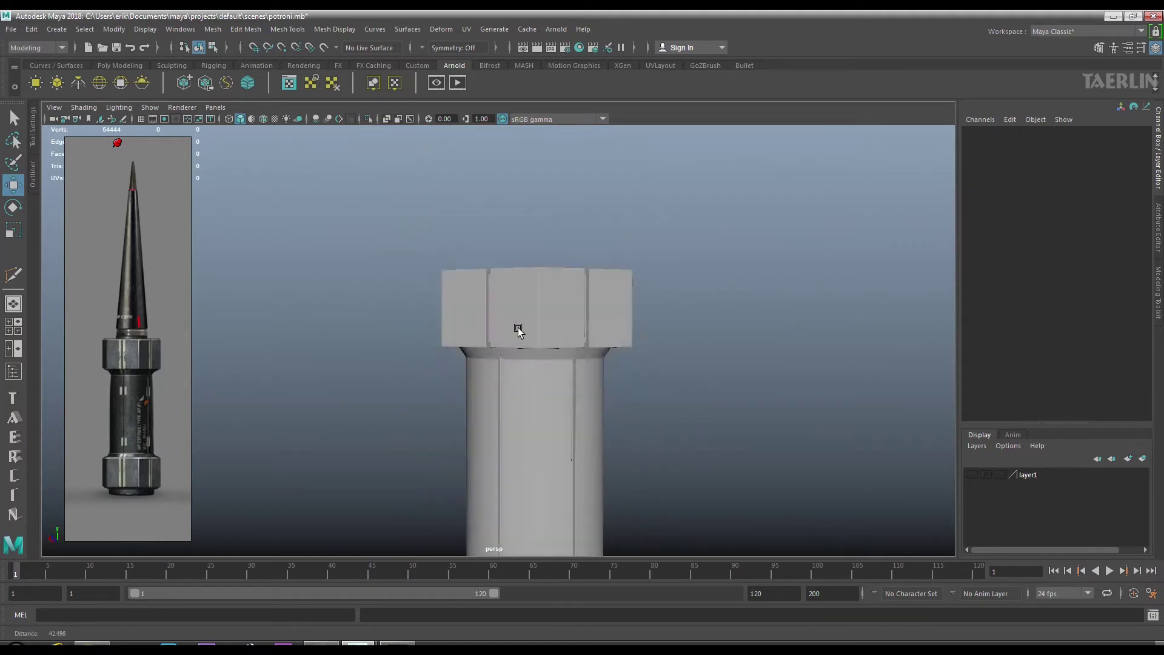
pyautogui.scroll(3)
pyautogui.click(582, 379)
pyautogui.scroll(3)
pyautogui.press('1')
pyautogui.moveTo(593, 286); pyautogui.dragTo(518, 305)
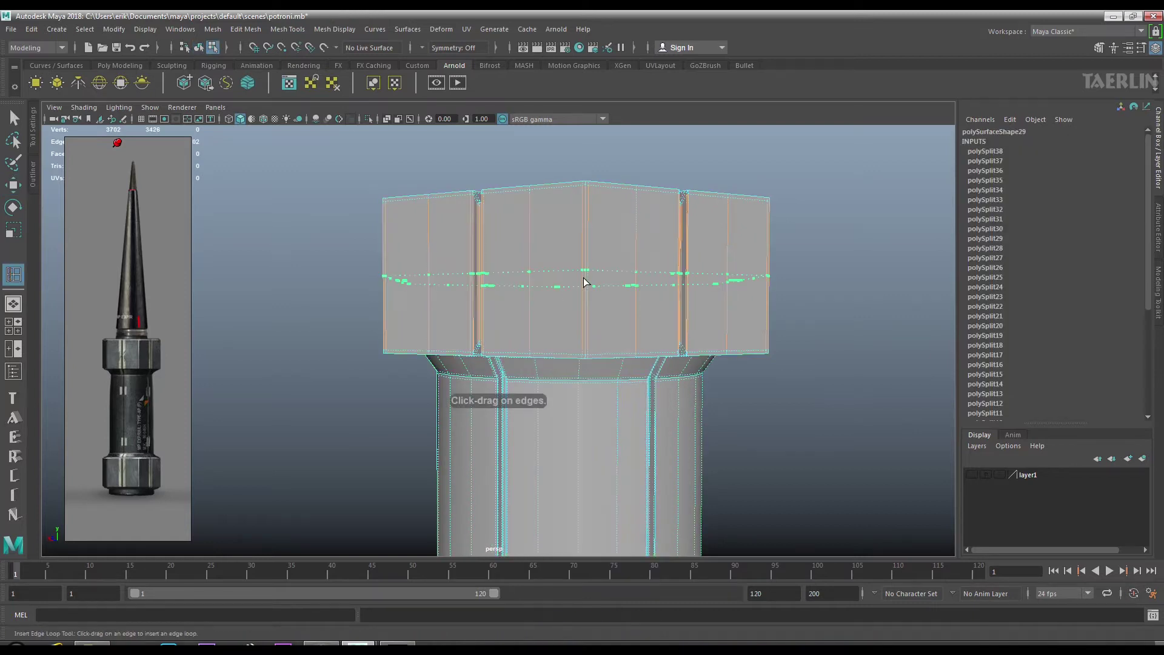
# Insert edge loops around the top block, along the column shaft and near its base.
pyautogui.moveTo(635, 329); pyautogui.dragTo(586, 223)
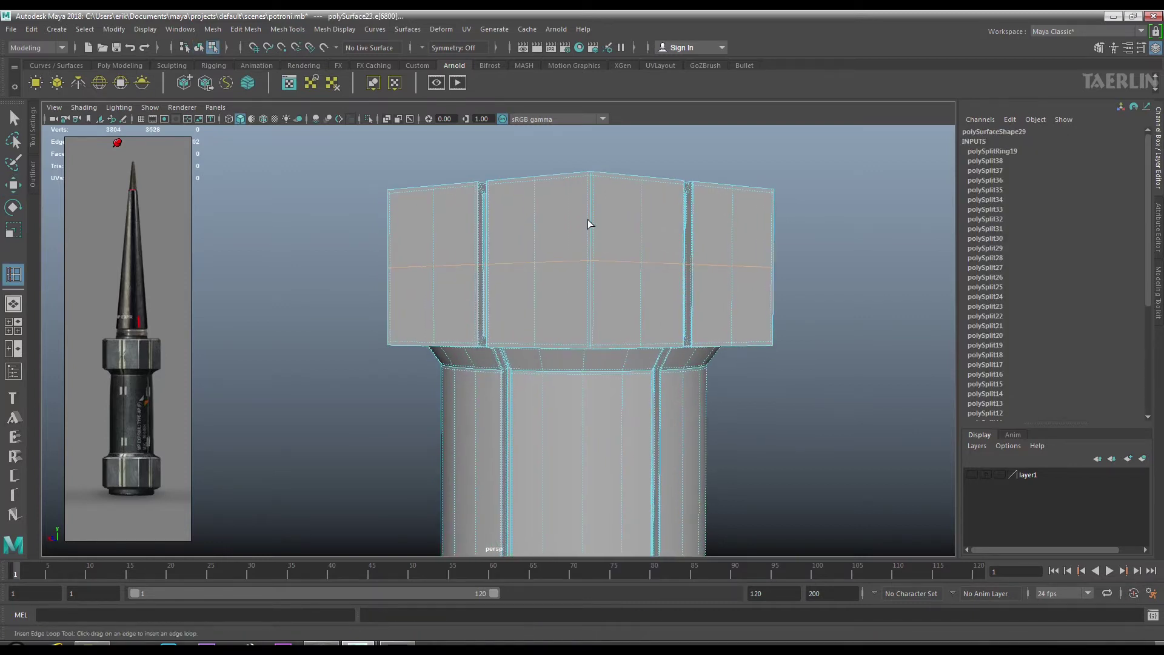
pyautogui.click(590, 310)
pyautogui.moveTo(609, 438); pyautogui.dragTo(592, 293)
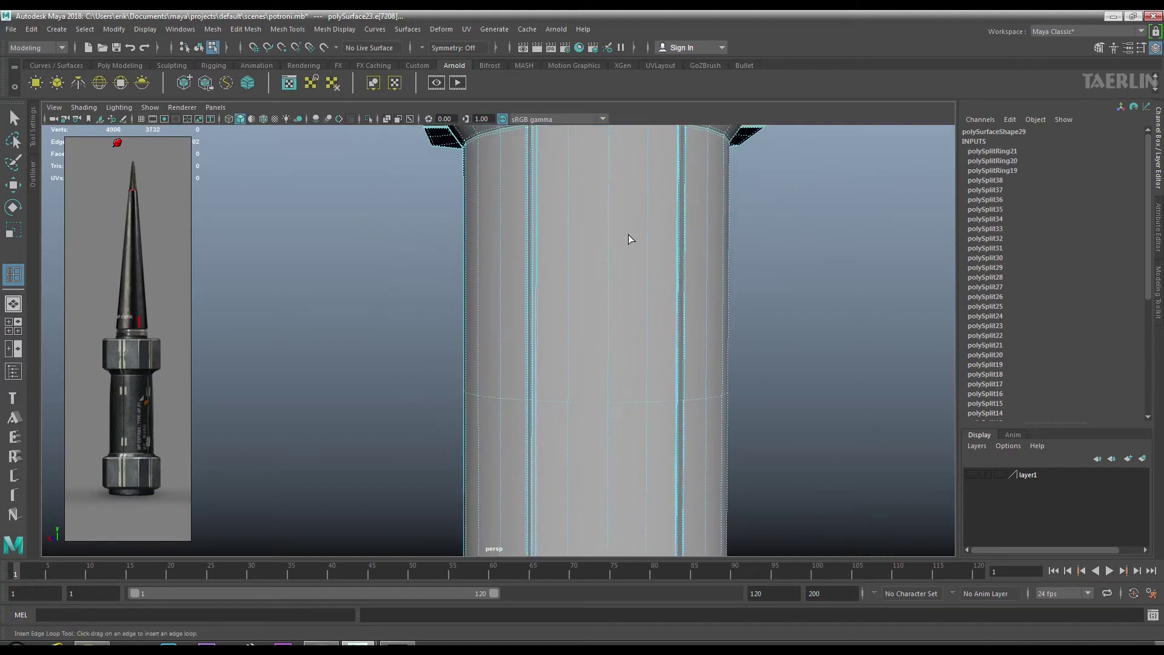
pyautogui.click(593, 385)
pyautogui.click(586, 219)
pyautogui.click(584, 246)
pyautogui.click(583, 332)
pyautogui.moveTo(629, 417); pyautogui.dragTo(588, 341)
pyautogui.click(590, 277)
pyautogui.click(594, 377)
pyautogui.click(591, 386)
pyautogui.moveTo(611, 479); pyautogui.dragTo(616, 401)
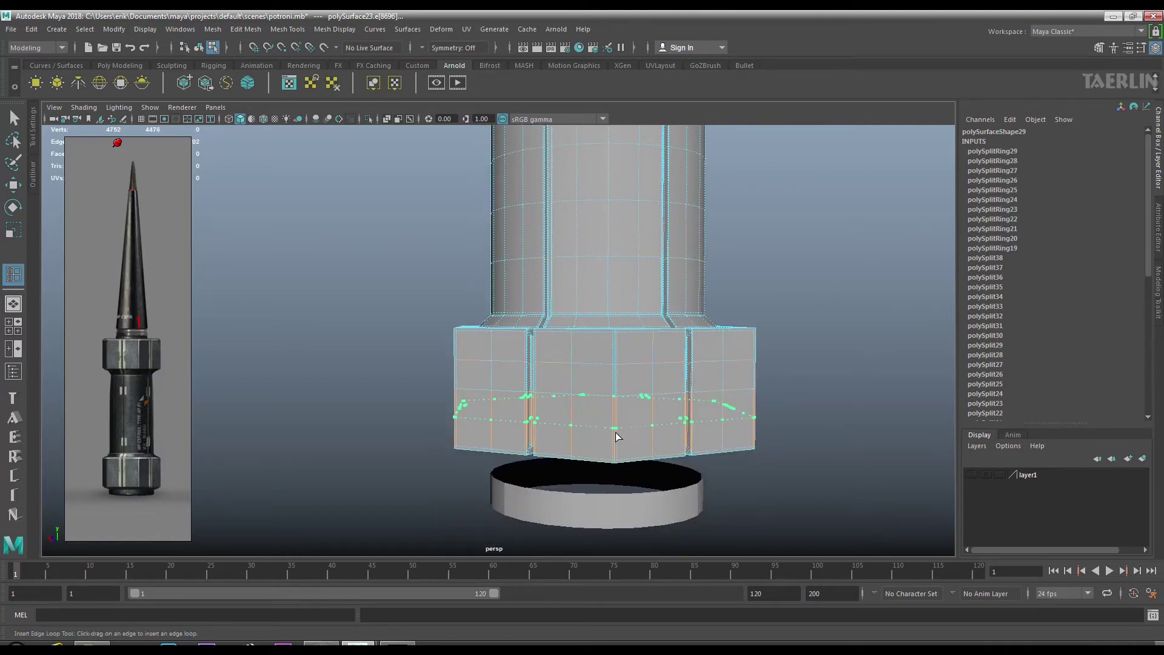
# Add edge loops to the lower block, the column's top rim and its underside.
pyautogui.click(737, 427)
pyautogui.moveTo(737, 427); pyautogui.dragTo(658, 344)
pyautogui.moveTo(659, 344); pyautogui.dragTo(668, 441)
pyautogui.click(648, 410)
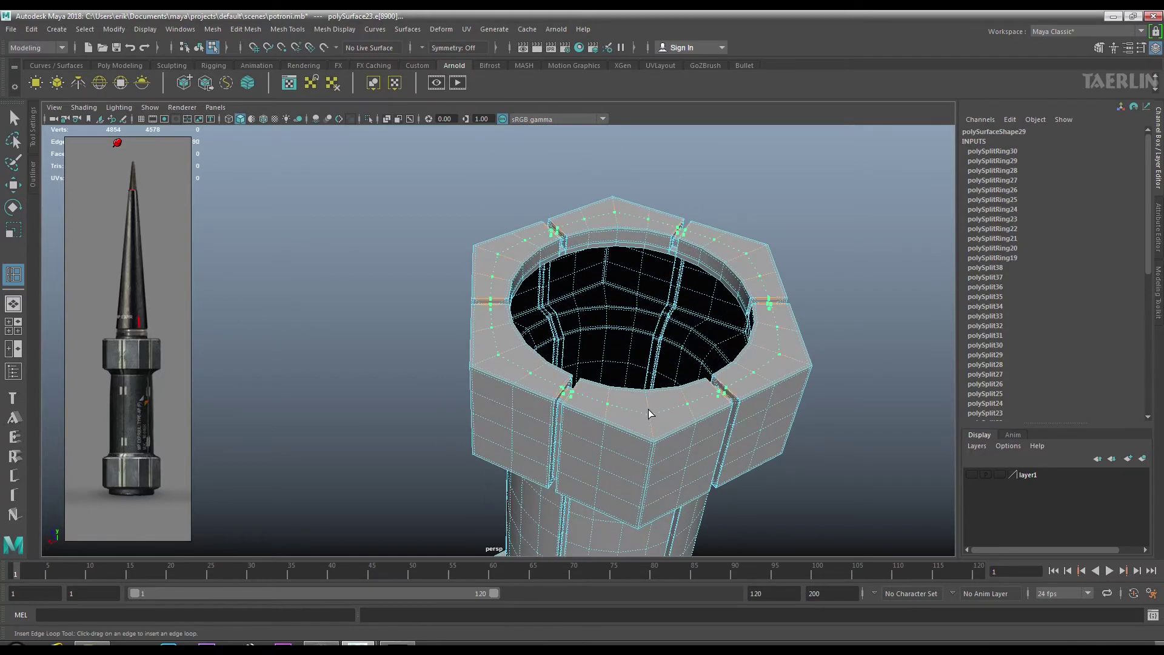
pyautogui.moveTo(810, 467); pyautogui.dragTo(601, 415)
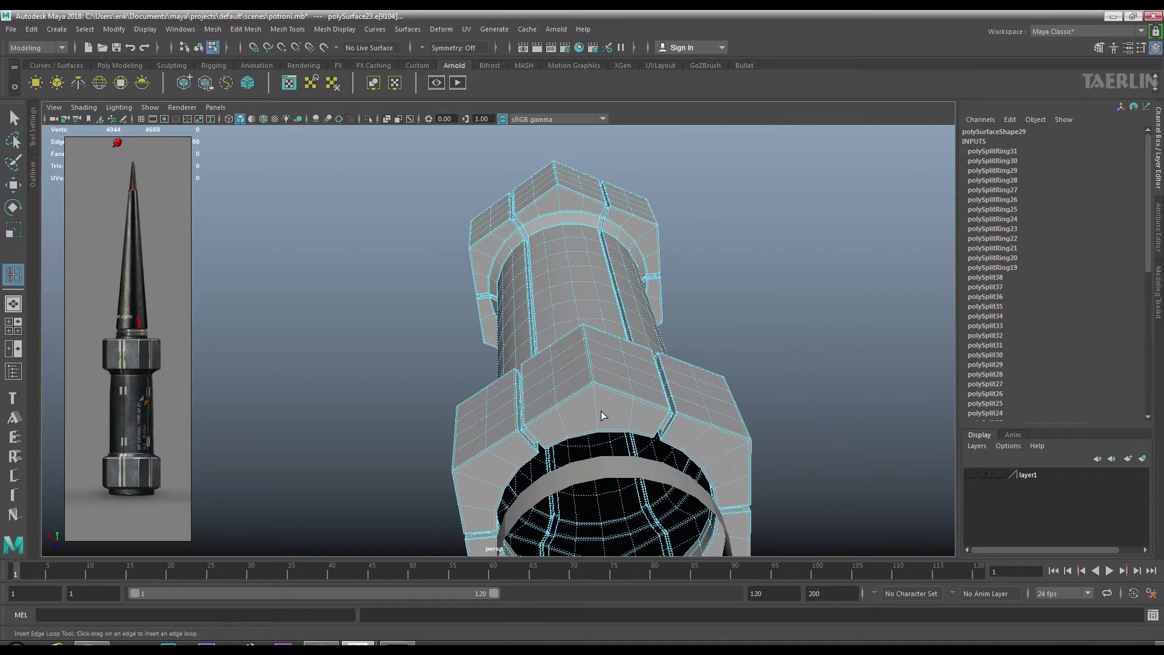
pyautogui.click(597, 412)
pyautogui.moveTo(628, 353); pyautogui.dragTo(626, 402)
pyautogui.moveTo(626, 402); pyautogui.dragTo(621, 259)
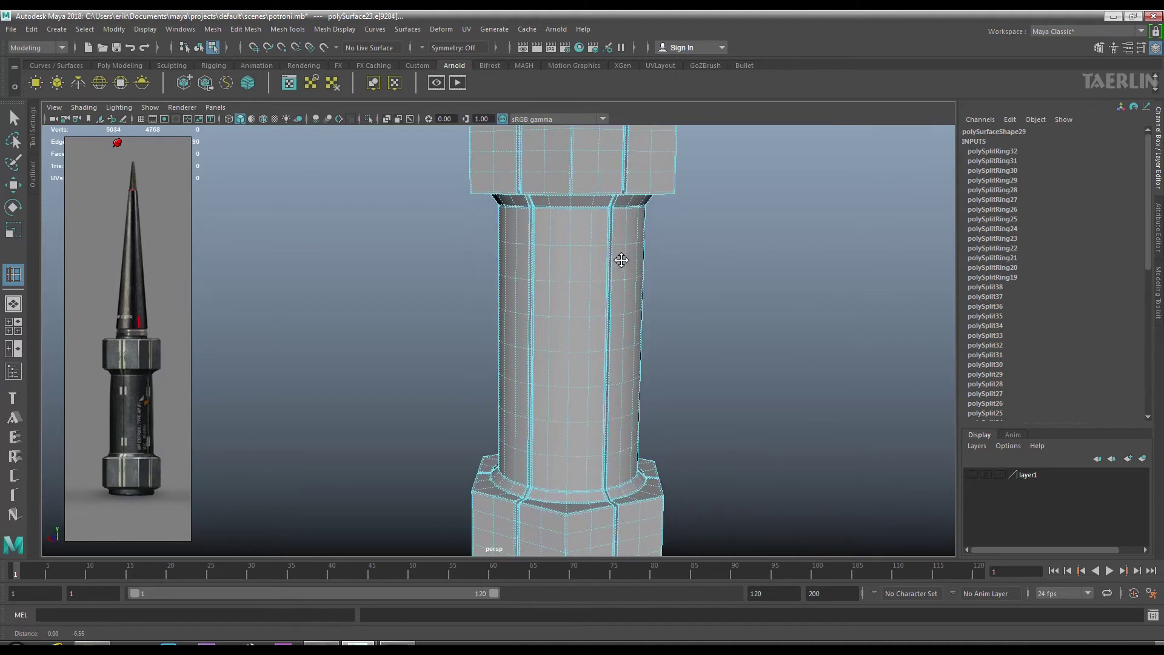
pyautogui.moveTo(592, 362); pyautogui.dragTo(588, 402)
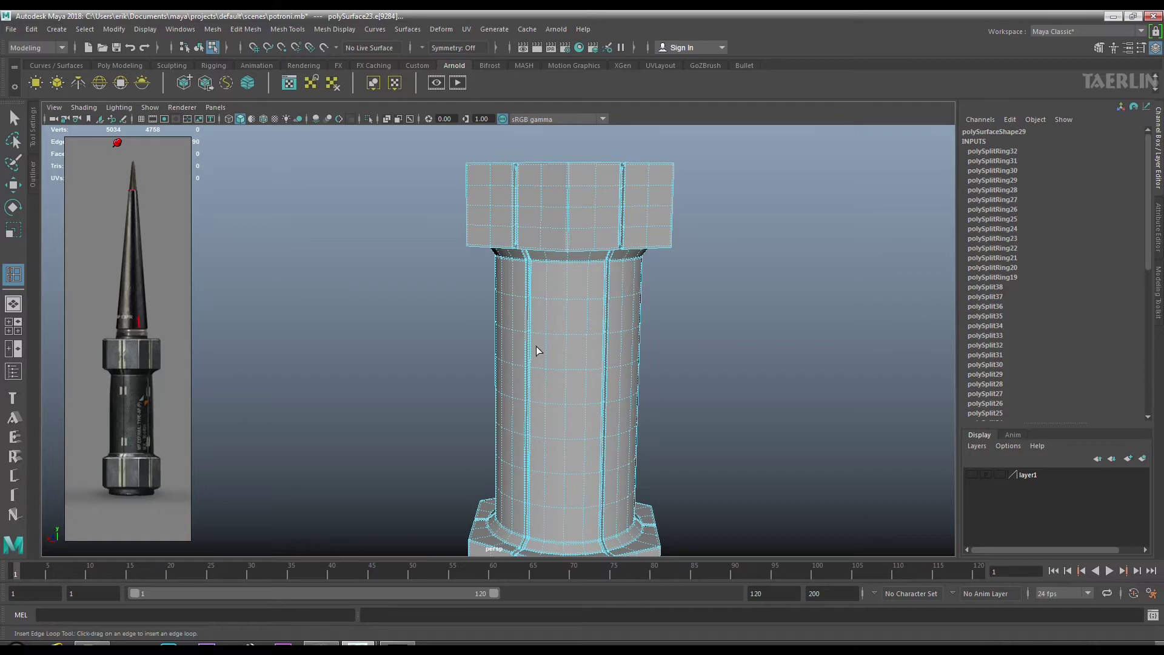
# Zoom and orbit to inspect the whole column with its new loops.
pyautogui.scroll(3)
pyautogui.scroll(3)
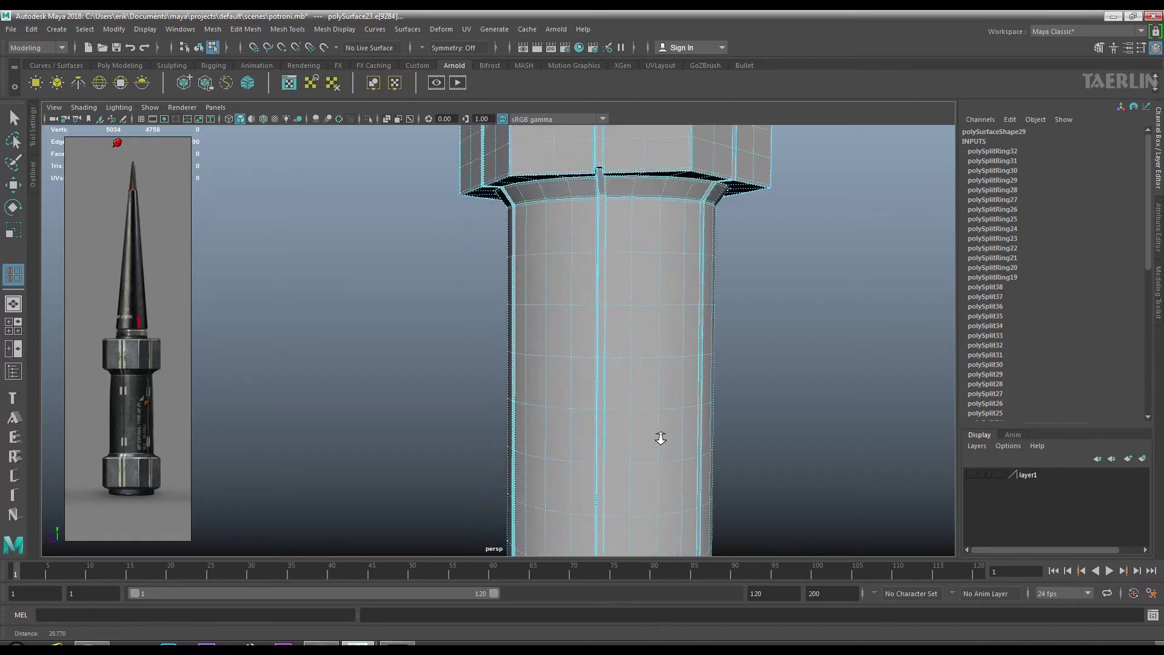
pyautogui.scroll(3)
pyautogui.scroll(3)
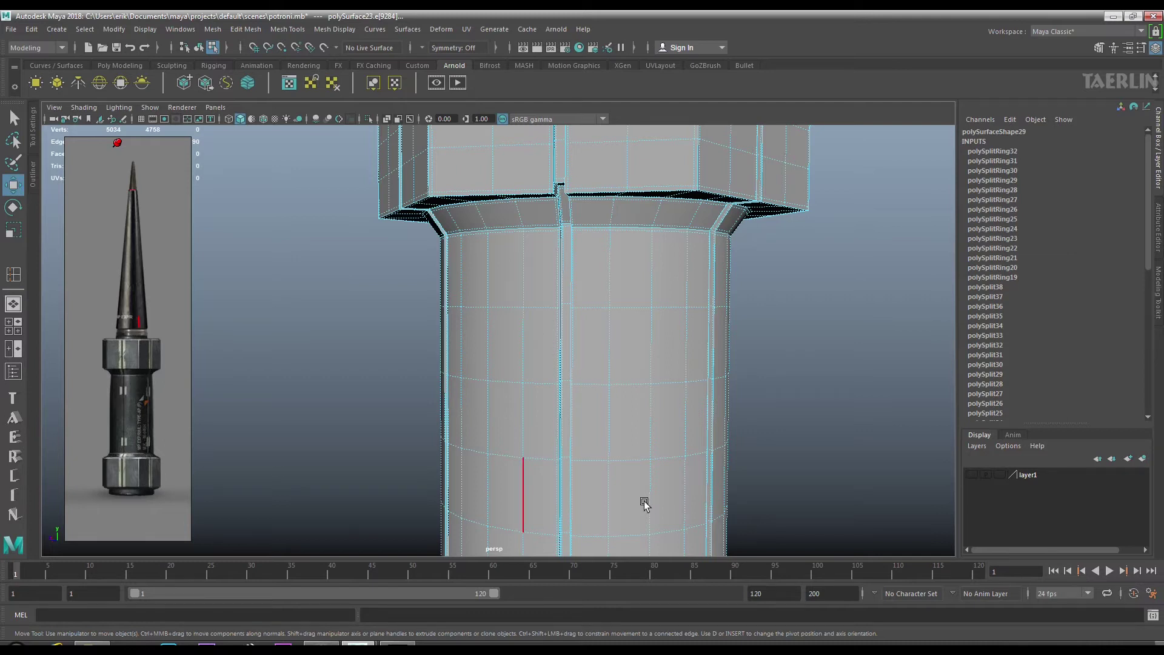
pyautogui.scroll(-3)
pyautogui.moveTo(606, 390); pyautogui.dragTo(616, 396)
pyautogui.scroll(-3)
pyautogui.moveTo(559, 363); pyautogui.dragTo(492, 359)
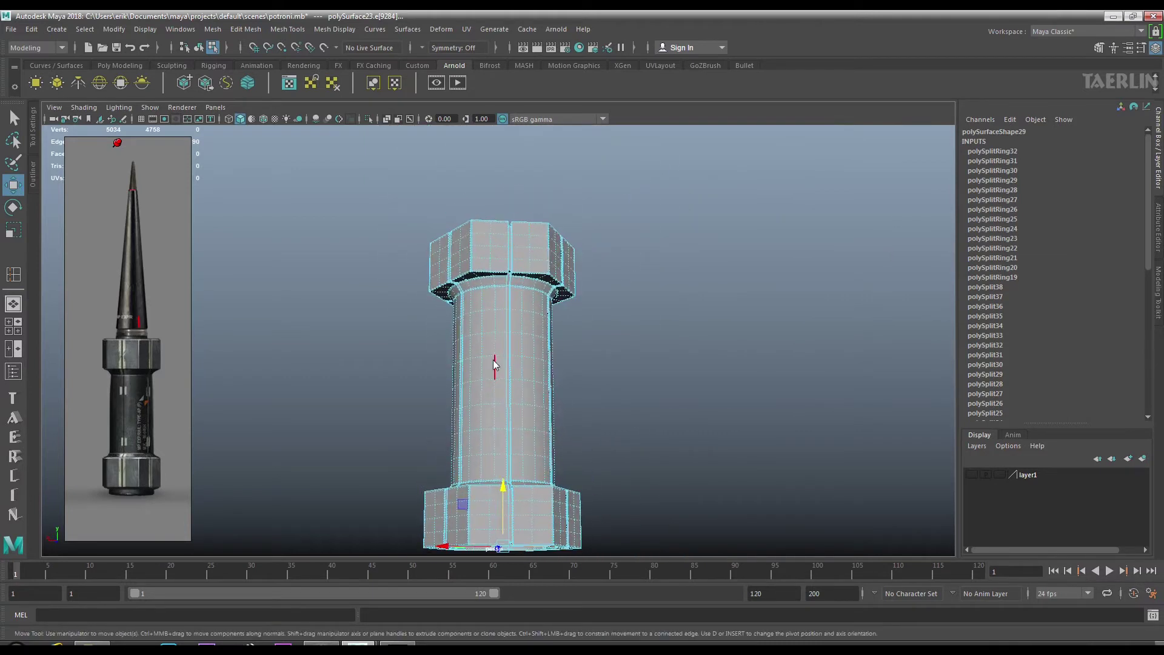
# Select the whole column and Separate it into its loose pieces.
pyautogui.moveTo(493, 359); pyautogui.dragTo(549, 300)
pyautogui.click(636, 371)
pyautogui.click(493, 368)
pyautogui.moveTo(491, 354); pyautogui.dragTo(521, 569)
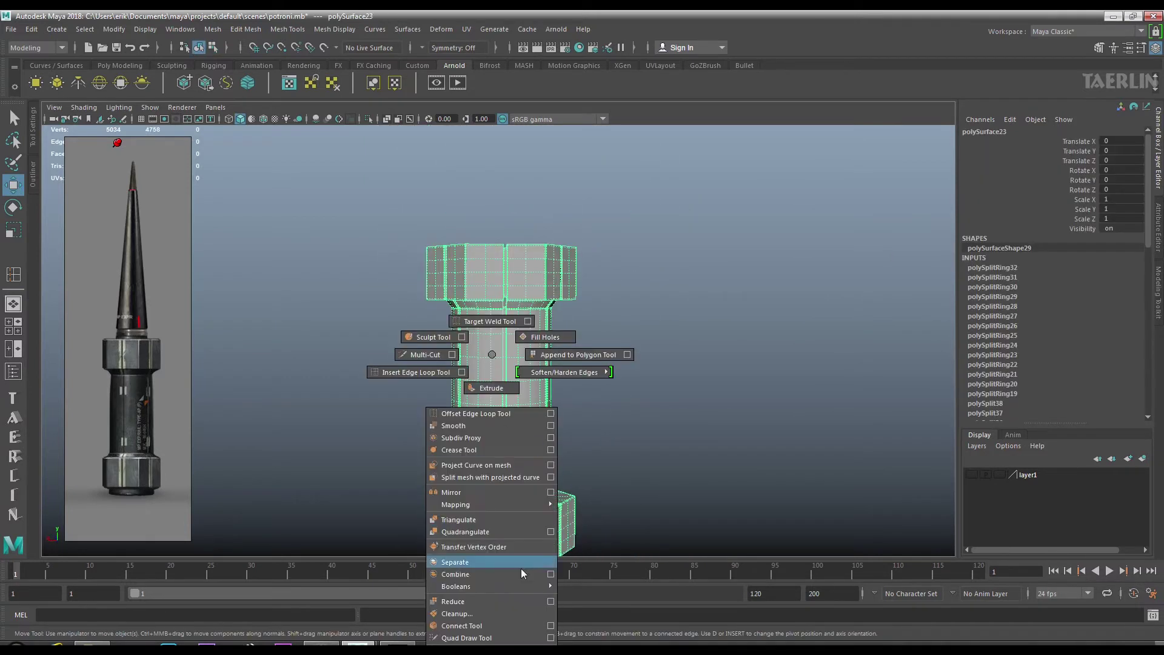
# Assign a new Blinn material to the column and deselect to see the black shading.
pyautogui.moveTo(492, 318); pyautogui.dragTo(503, 640)
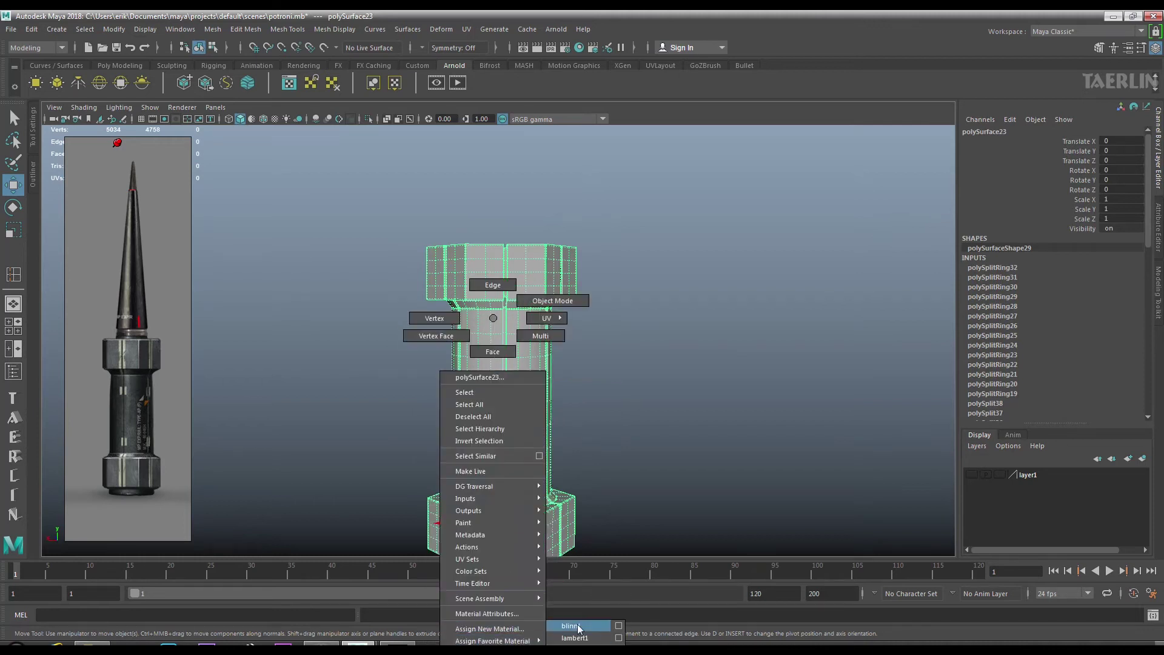
pyautogui.click(579, 628)
pyautogui.click(593, 411)
pyautogui.click(510, 385)
pyautogui.click(629, 386)
pyautogui.moveTo(629, 386); pyautogui.dragTo(555, 483)
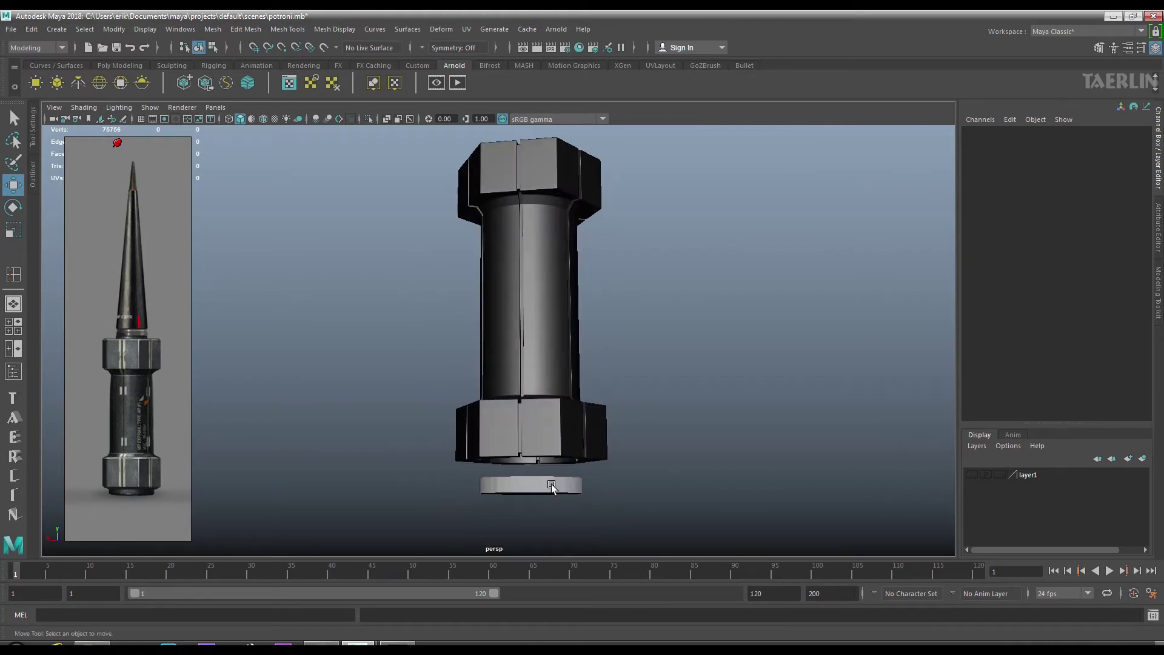
# Select all edges of the separated bottom ring and soften them.
pyautogui.click(555, 483)
pyautogui.scroll(3)
pyautogui.scroll(3)
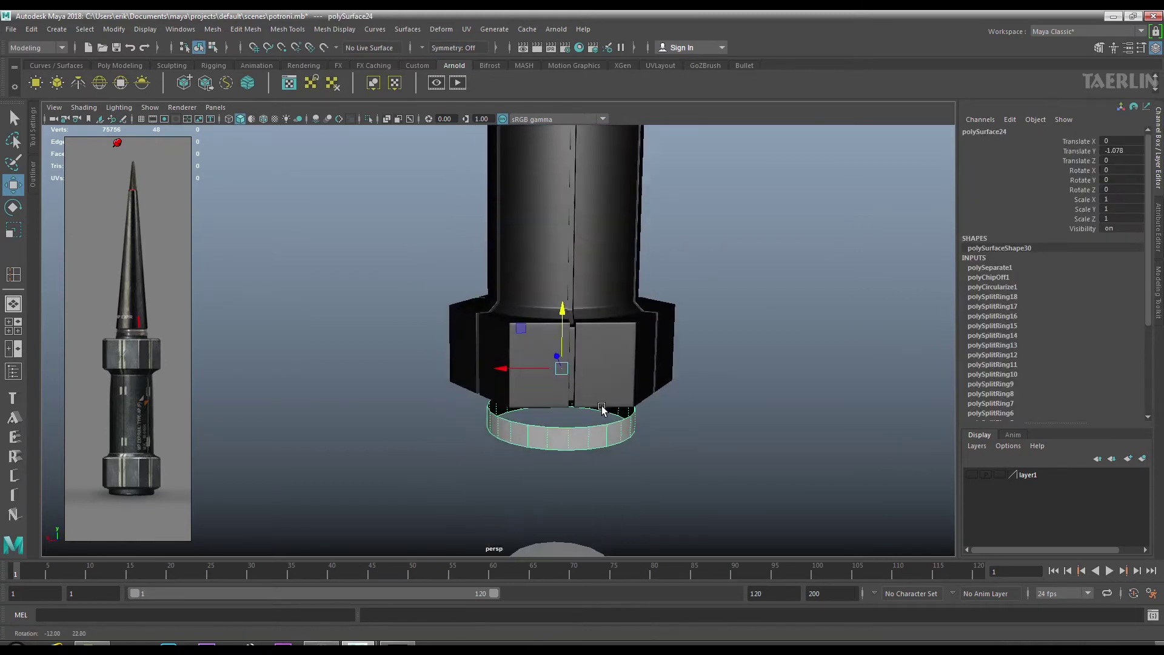
pyautogui.scroll(3)
pyautogui.moveTo(588, 317); pyautogui.dragTo(577, 274)
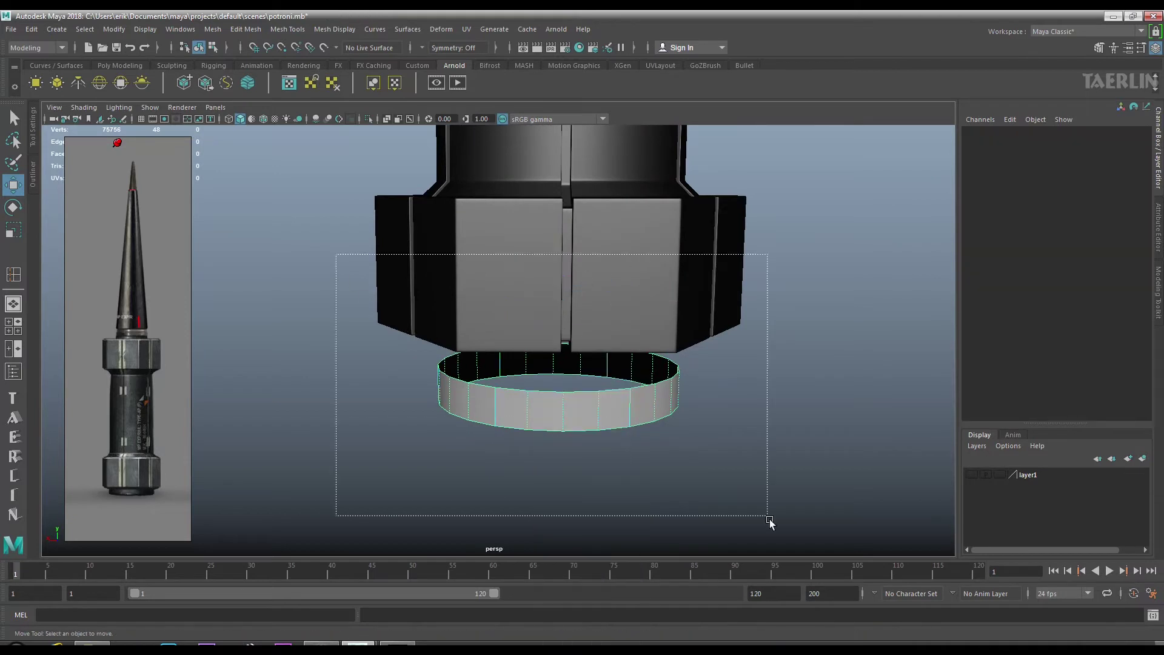
pyautogui.moveTo(336, 254); pyautogui.dragTo(769, 520)
pyautogui.moveTo(552, 402); pyautogui.dragTo(627, 423)
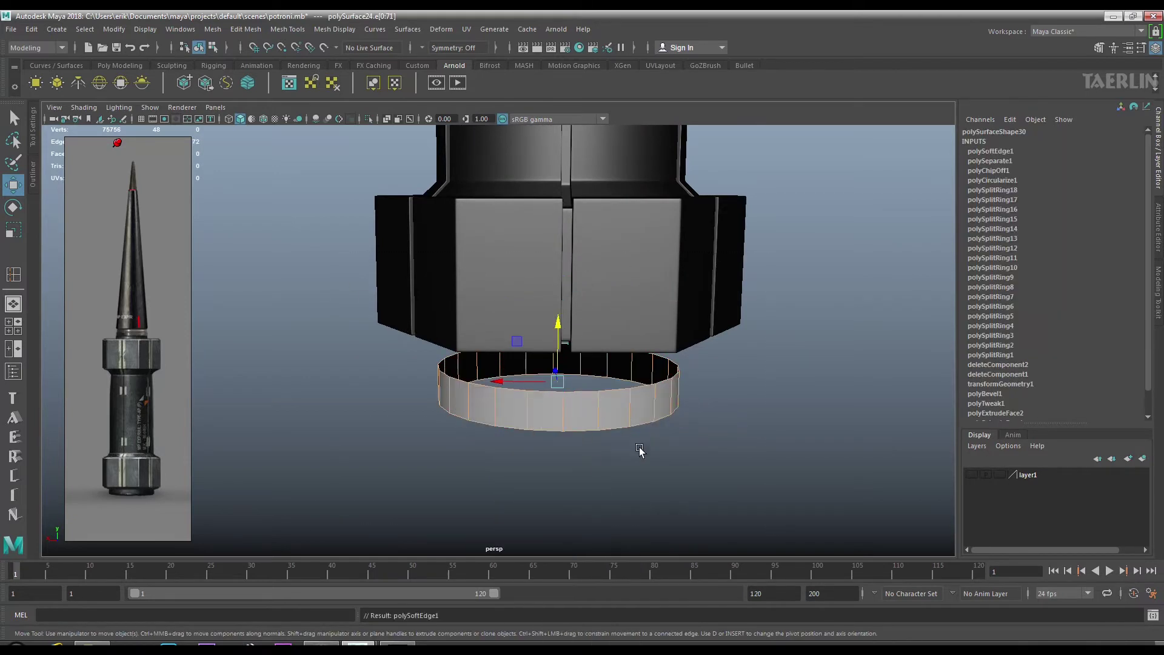
pyautogui.moveTo(597, 325); pyautogui.dragTo(662, 299)
# Move the ring down below the nut, duplicate it with Ctrl+D and nudge the copy up.
pyautogui.scroll(-3)
pyautogui.moveTo(533, 267); pyautogui.dragTo(521, 332)
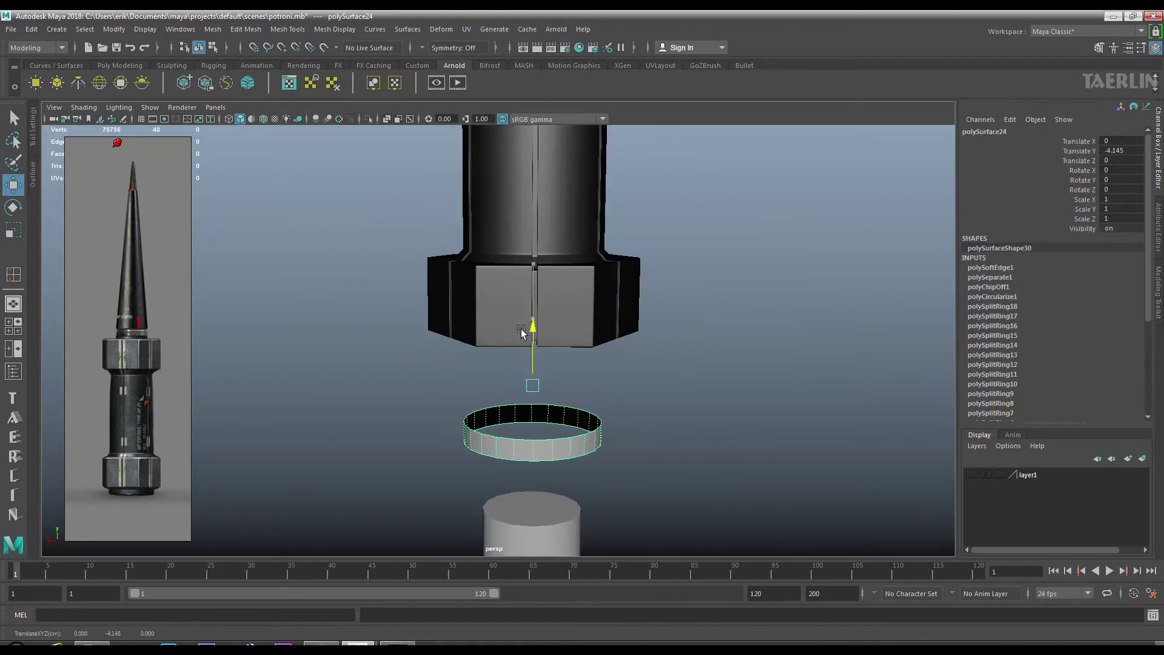
pyautogui.hotkey('ctrl', 'd')
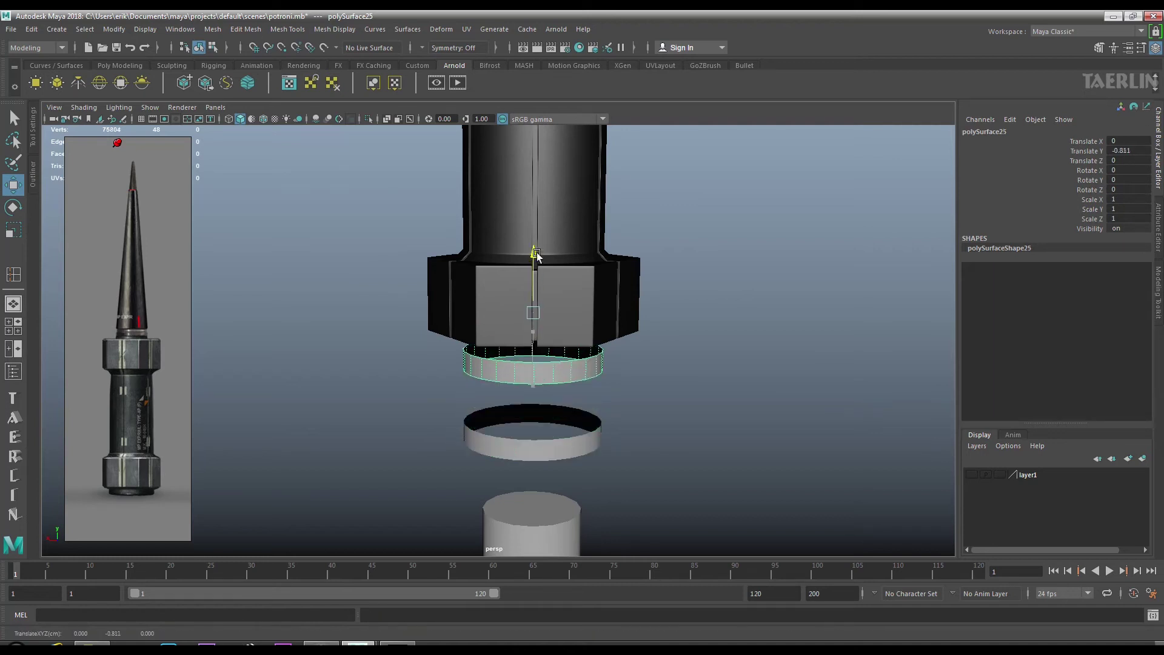
pyautogui.moveTo(535, 257); pyautogui.dragTo(535, 240)
pyautogui.scroll(3)
pyautogui.scroll(-3)
pyautogui.moveTo(576, 303); pyautogui.dragTo(622, 327)
pyautogui.scroll(-3)
# Move the ring copy up so it sits on top of the upper nut.
pyautogui.moveTo(515, 315); pyautogui.dragTo(506, 163)
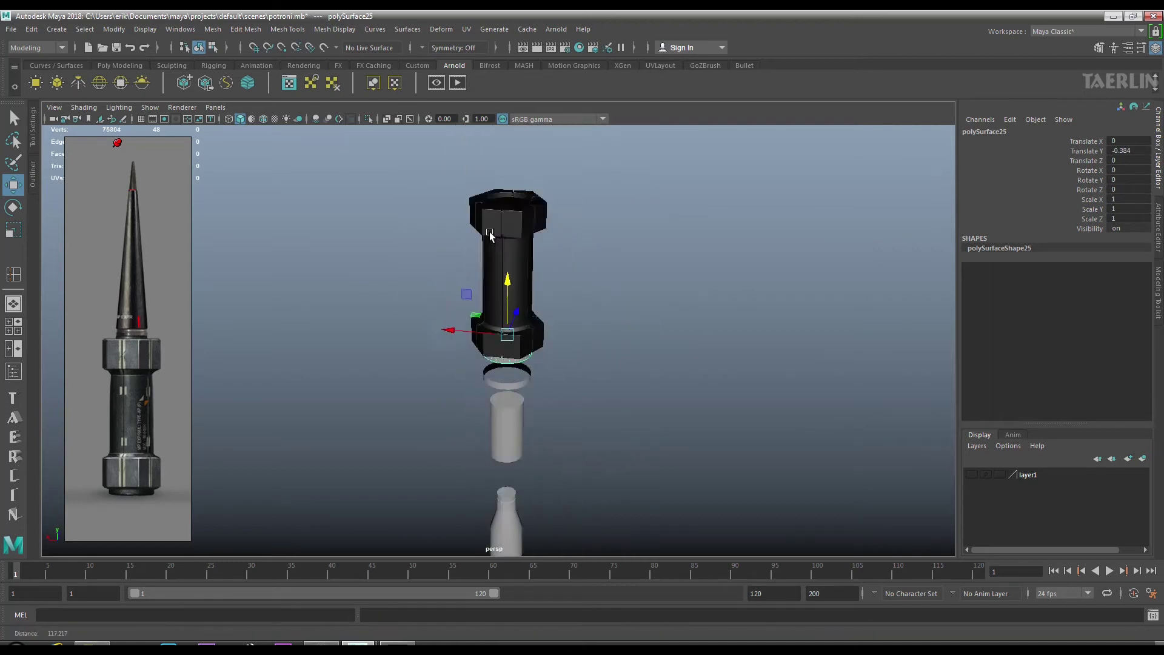
pyautogui.scroll(3)
pyautogui.scroll(3)
pyautogui.moveTo(546, 279); pyautogui.dragTo(561, 368)
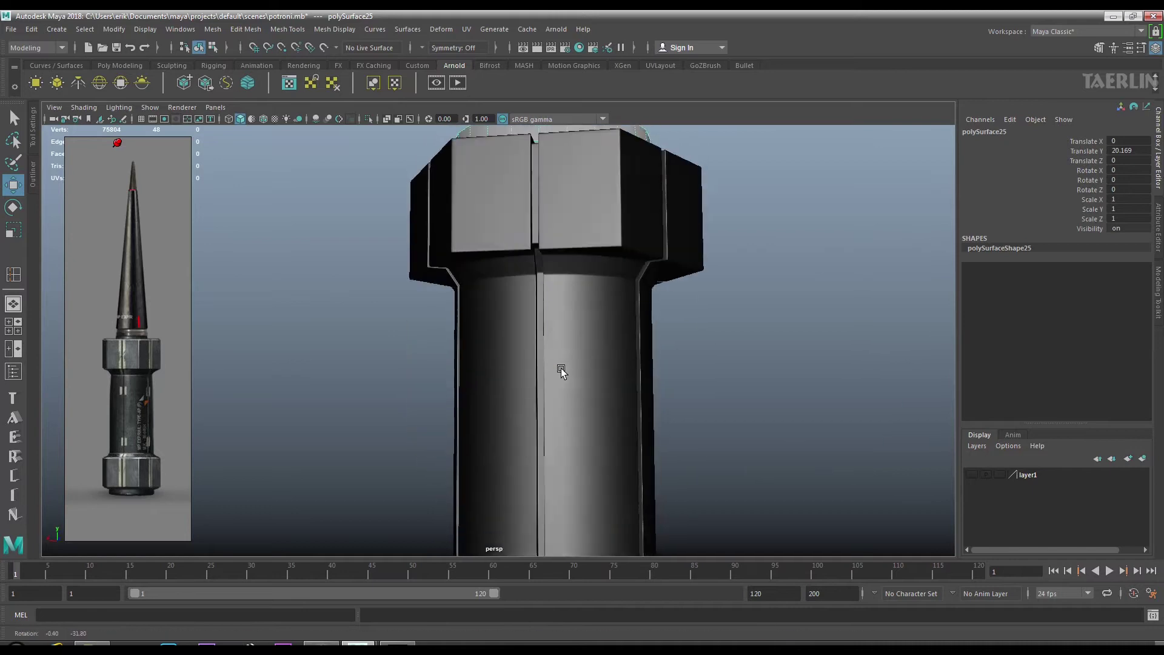
pyautogui.scroll(-3)
pyautogui.moveTo(548, 408); pyautogui.dragTo(506, 414)
pyautogui.scroll(3)
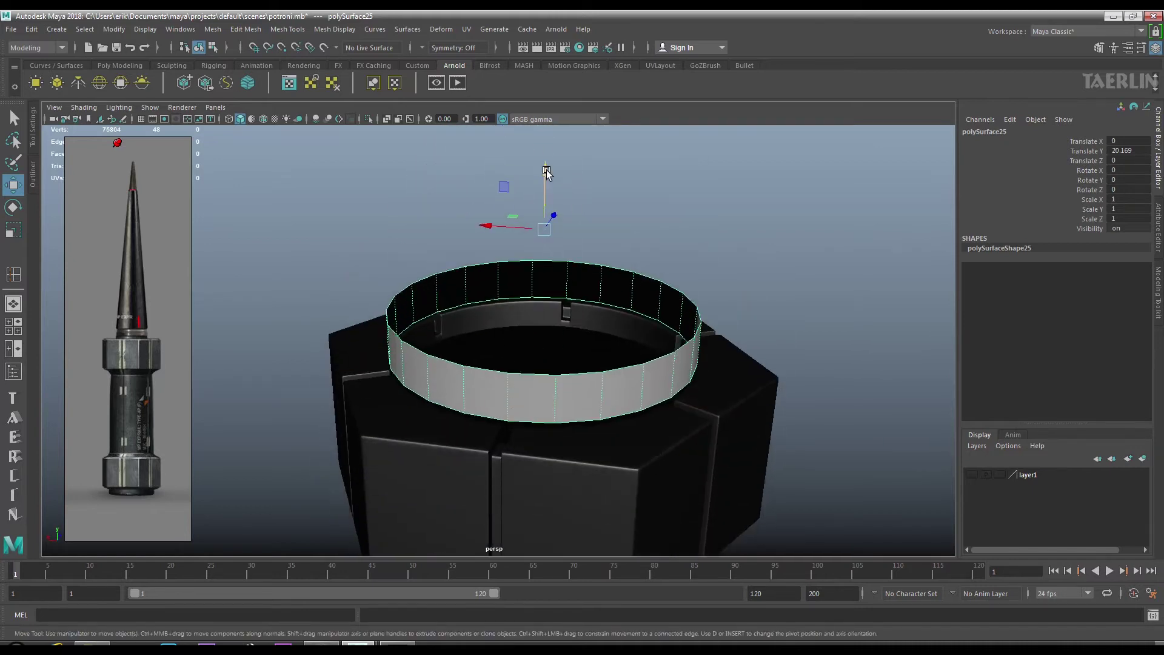
pyautogui.moveTo(553, 176); pyautogui.dragTo(545, 186)
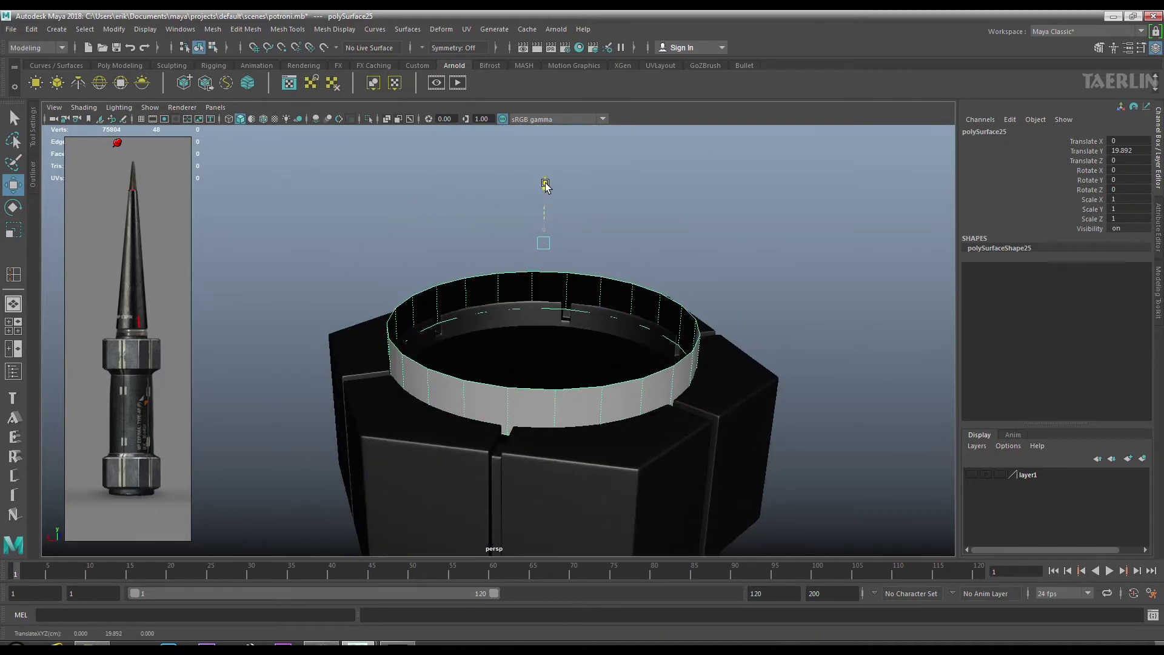
# Duplicate the ring, raise the copy above the first, and select its top rim edge loop.
pyautogui.hotkey('ctrl', 'd')
pyautogui.moveTo(545, 186); pyautogui.dragTo(554, 322)
pyautogui.moveTo(553, 322); pyautogui.dragTo(554, 280)
pyautogui.doubleClick(551, 300)
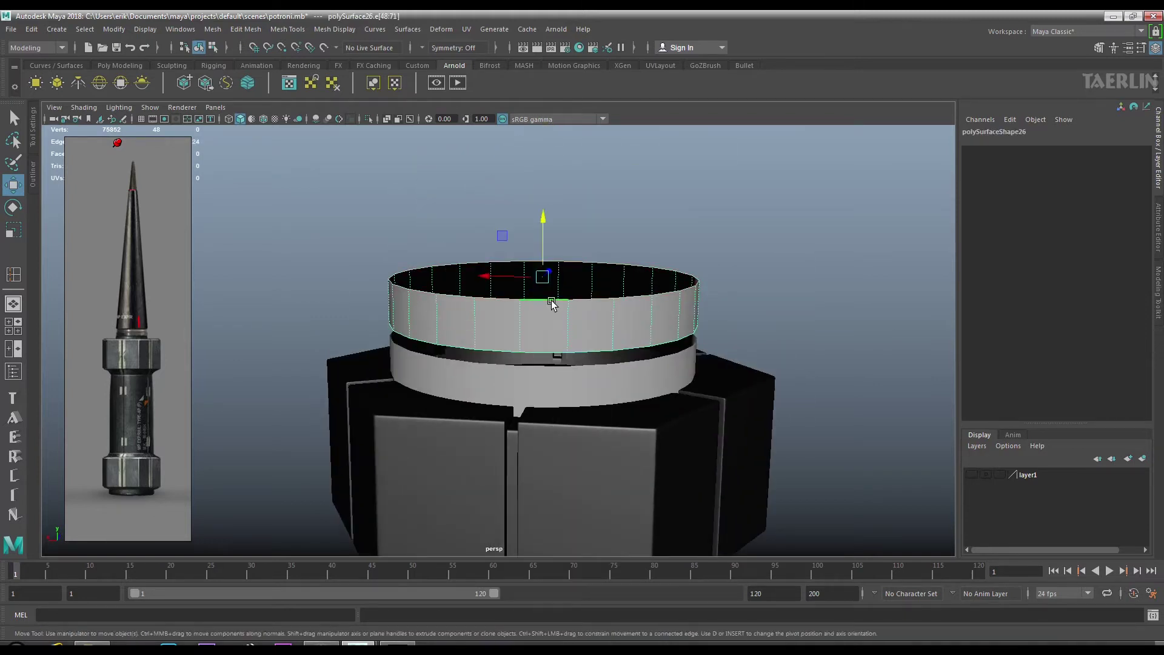
# Extrude the top rim upward and scale its top inward into a taper.
pyautogui.scroll(-3)
pyautogui.scroll(-3)
pyautogui.moveTo(505, 329); pyautogui.dragTo(505, 267)
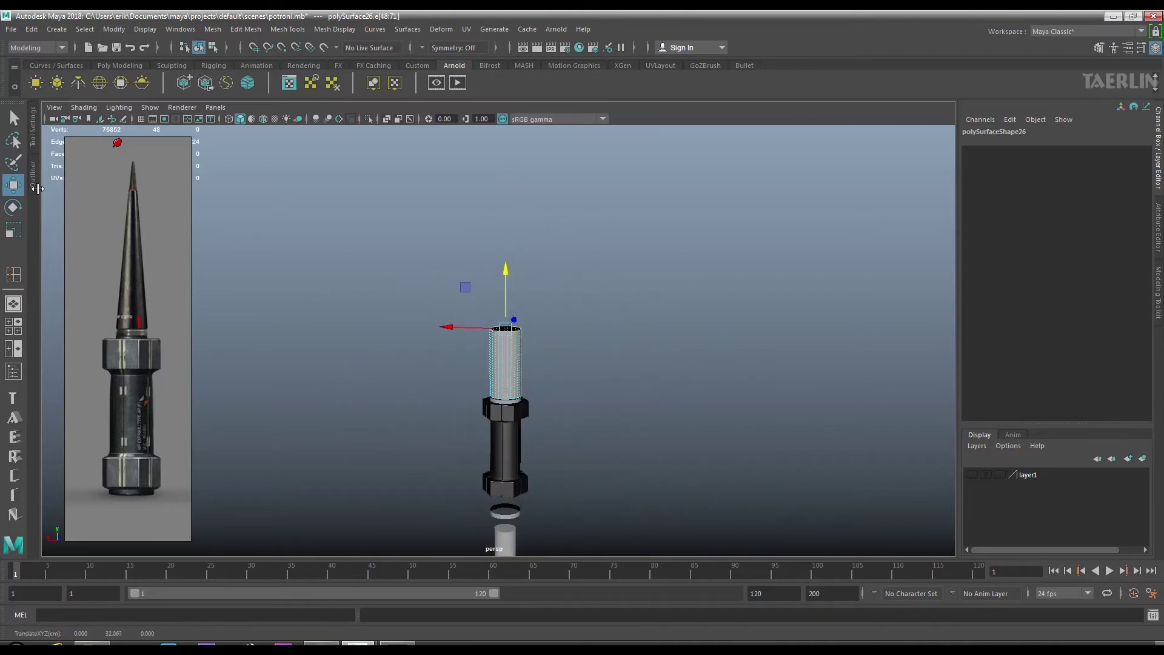
pyautogui.press('r')
pyautogui.moveTo(363, 303); pyautogui.dragTo(436, 291)
pyautogui.moveTo(533, 327); pyautogui.dragTo(518, 330)
# Stretch the tapered tip higher along Y into a tall cone, then view its top.
pyautogui.scroll(3)
pyautogui.scroll(3)
pyautogui.scroll(3)
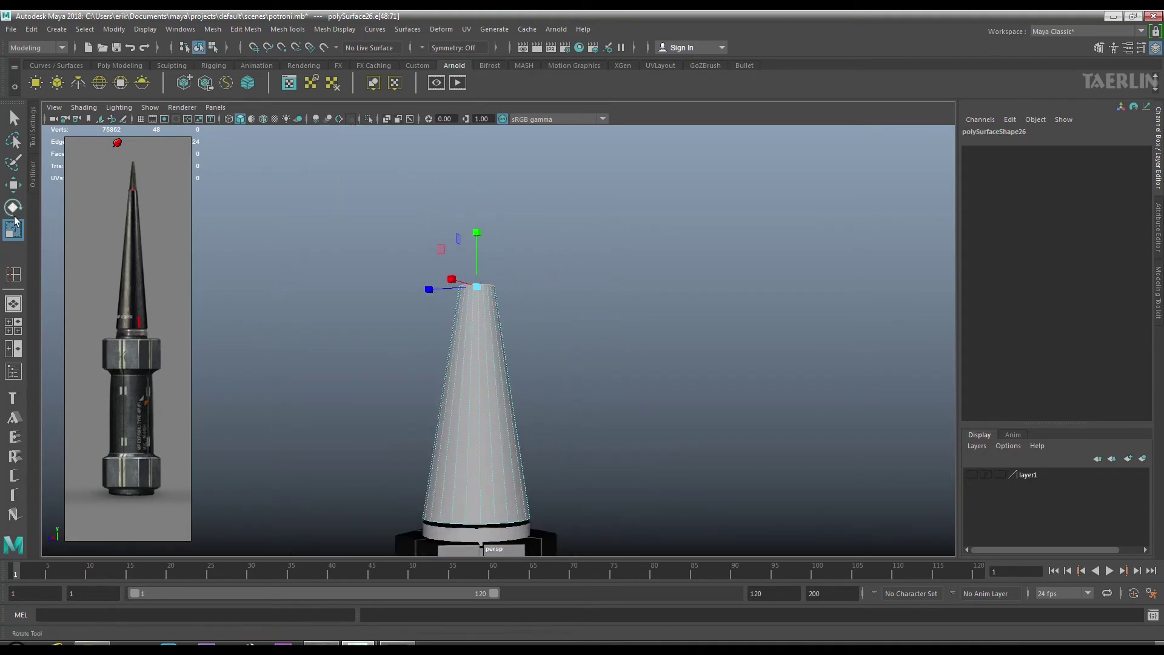
pyautogui.press('w')
pyautogui.scroll(-3)
pyautogui.scroll(-3)
pyautogui.click(493, 260)
pyautogui.moveTo(492, 261); pyautogui.dragTo(487, 232)
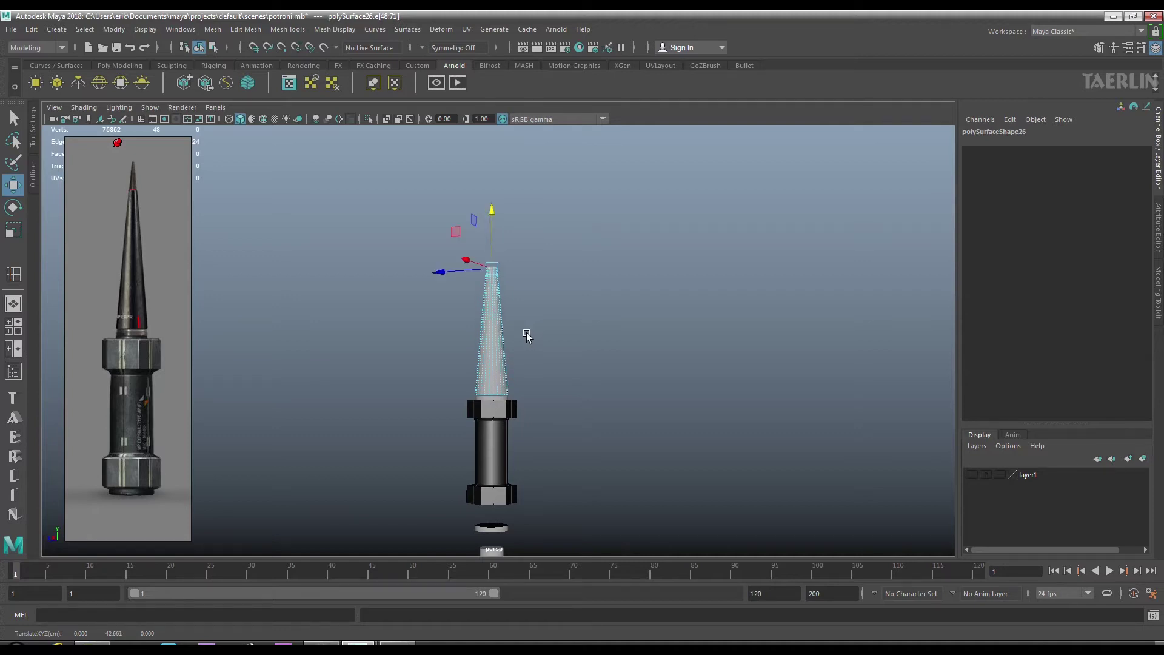
pyautogui.scroll(3)
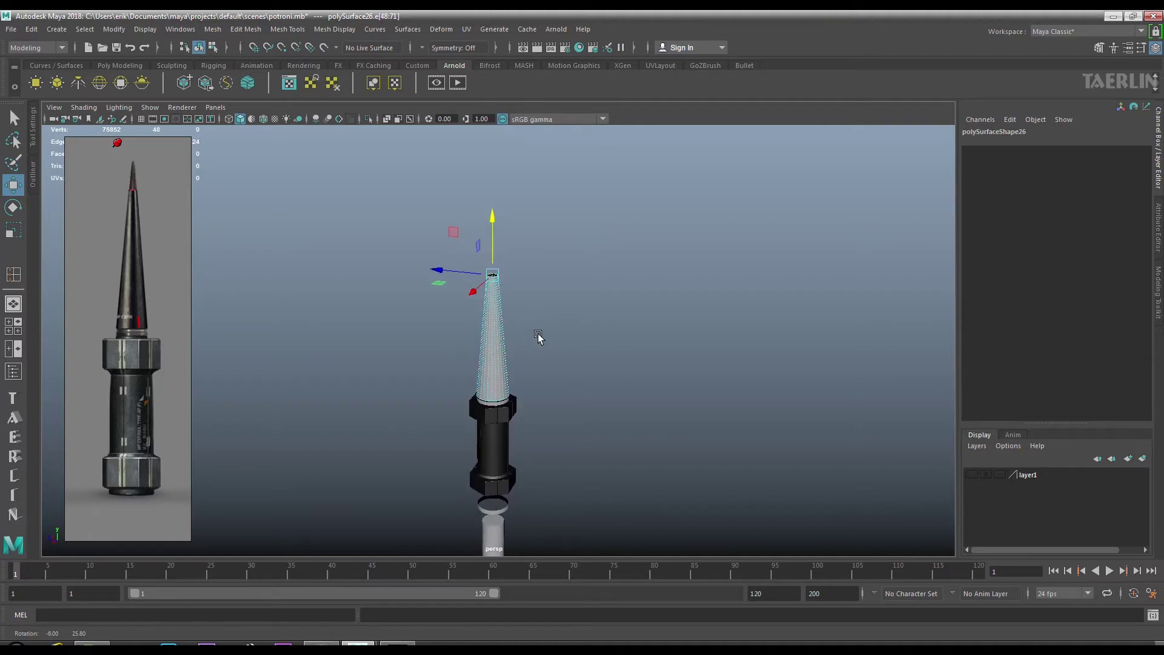
pyautogui.scroll(3)
pyautogui.moveTo(460, 299); pyautogui.dragTo(519, 388)
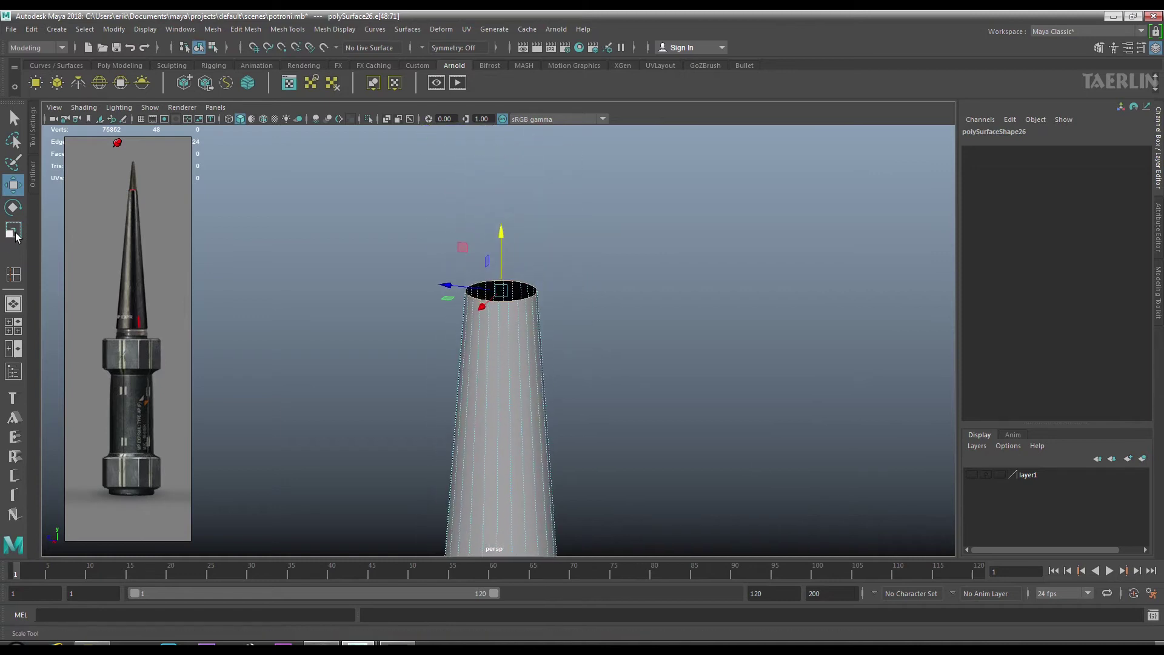
# Try filling the cone's open top with Fill Hole, then undo the cap.
pyautogui.click(15, 233)
pyautogui.scroll(3)
pyautogui.scroll(-3)
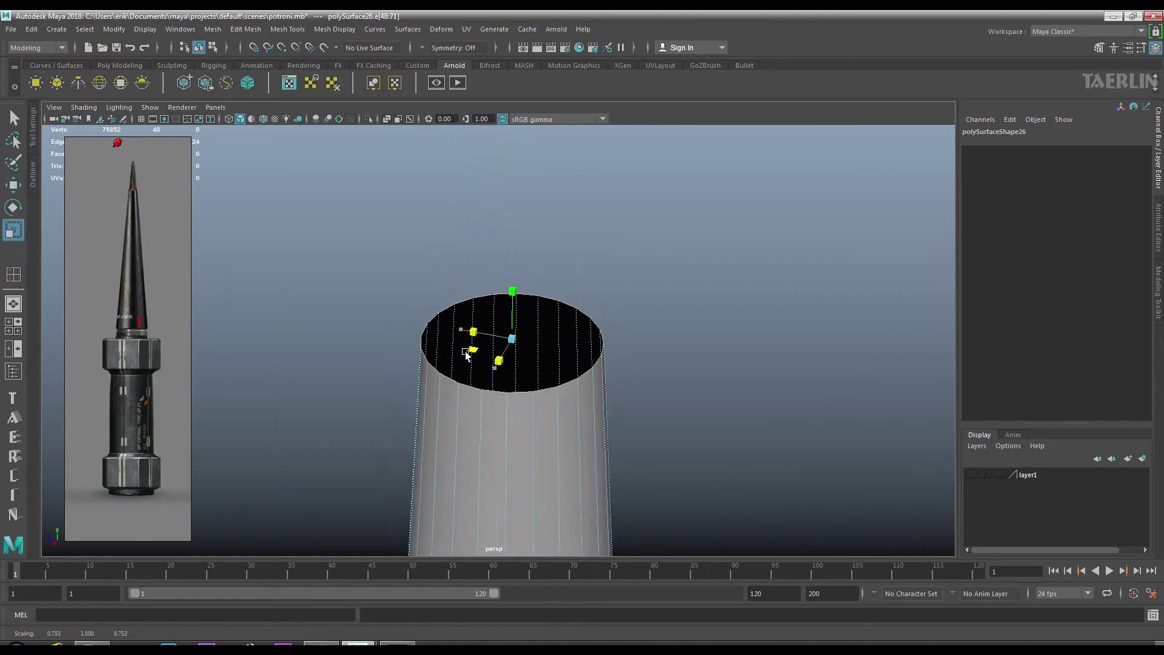
pyautogui.scroll(-3)
pyautogui.scroll(-3)
pyautogui.scroll(3)
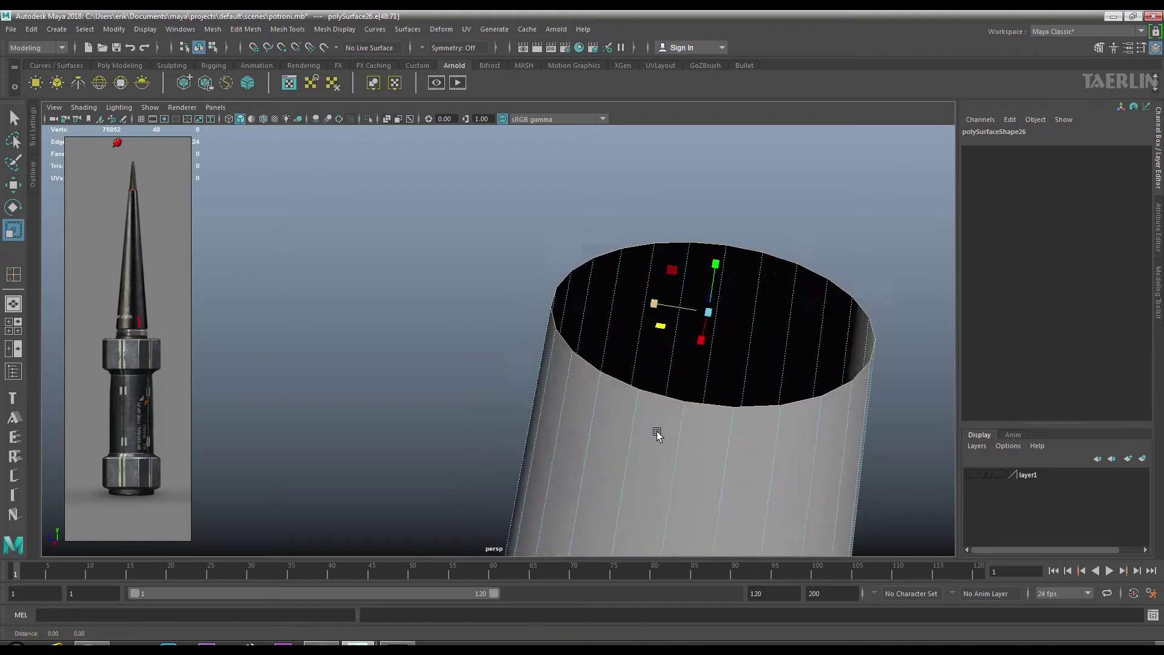
pyautogui.scroll(3)
pyautogui.scroll(-3)
pyautogui.scroll(-3)
pyautogui.scroll(3)
pyautogui.scroll(3)
pyautogui.scroll(3)
pyautogui.scroll(3)
pyautogui.scroll(3)
pyautogui.rightClick(505, 400)
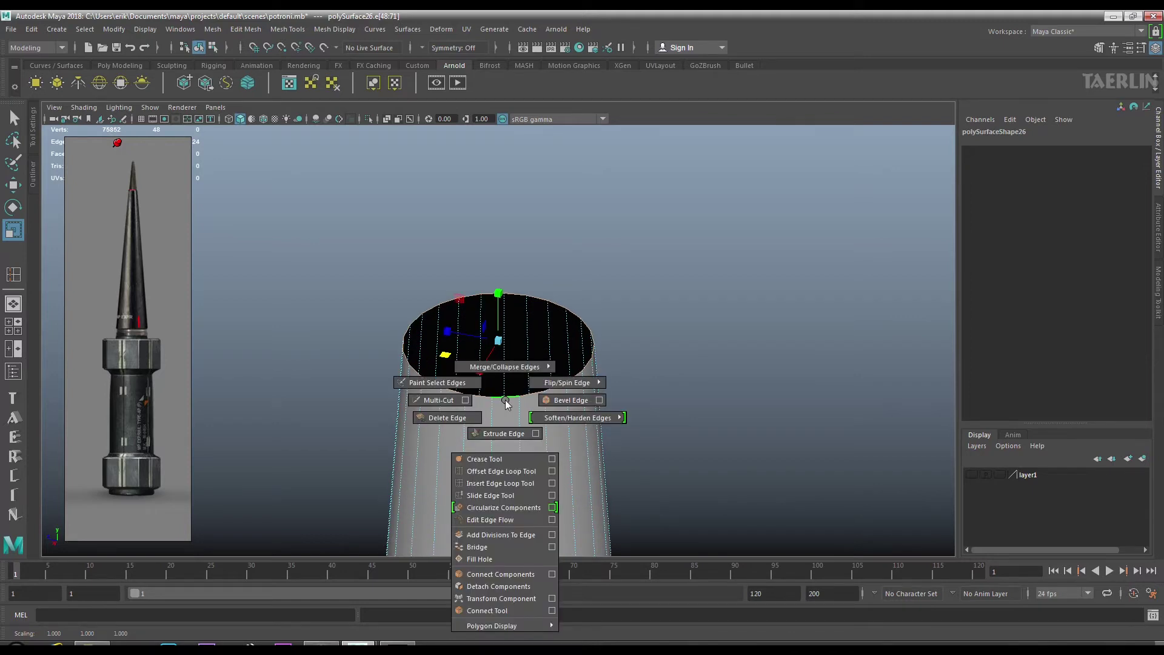
pyautogui.click(502, 558)
pyautogui.hotkey('ctrl', 'z')
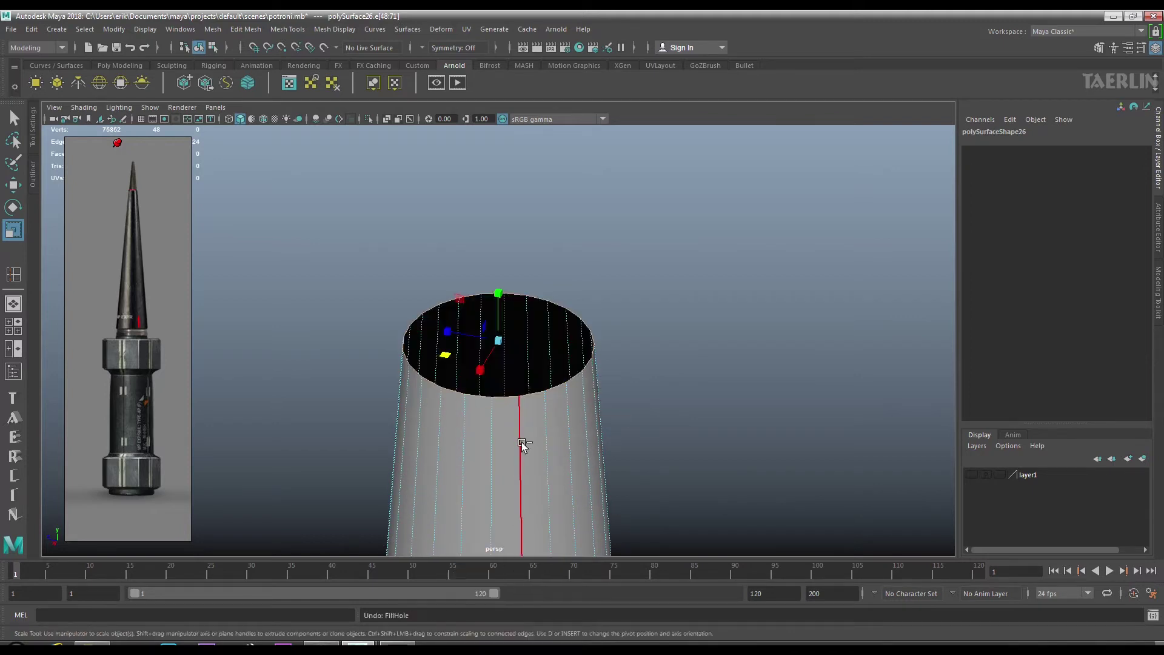
# Extrude the cone's top rim edges inward with thickness -0.05 and offset 0.07.
pyautogui.rightClick(507, 421)
pyautogui.click(508, 456)
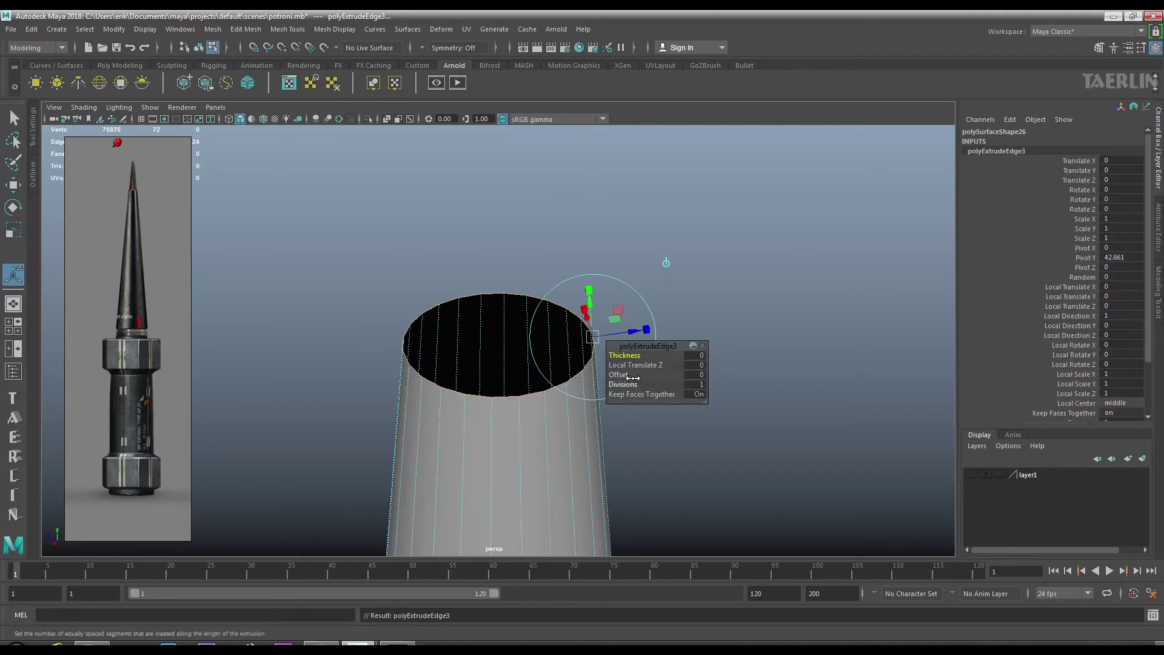
pyautogui.moveTo(618, 374); pyautogui.dragTo(618, 354)
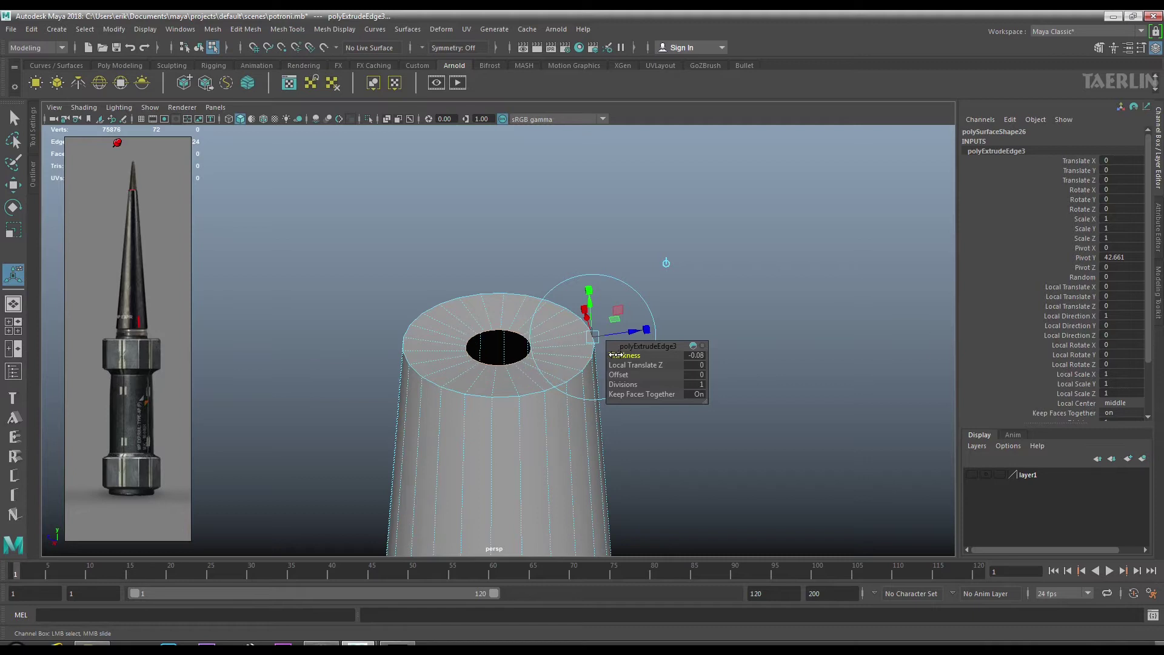
pyautogui.moveTo(500, 367); pyautogui.dragTo(491, 529)
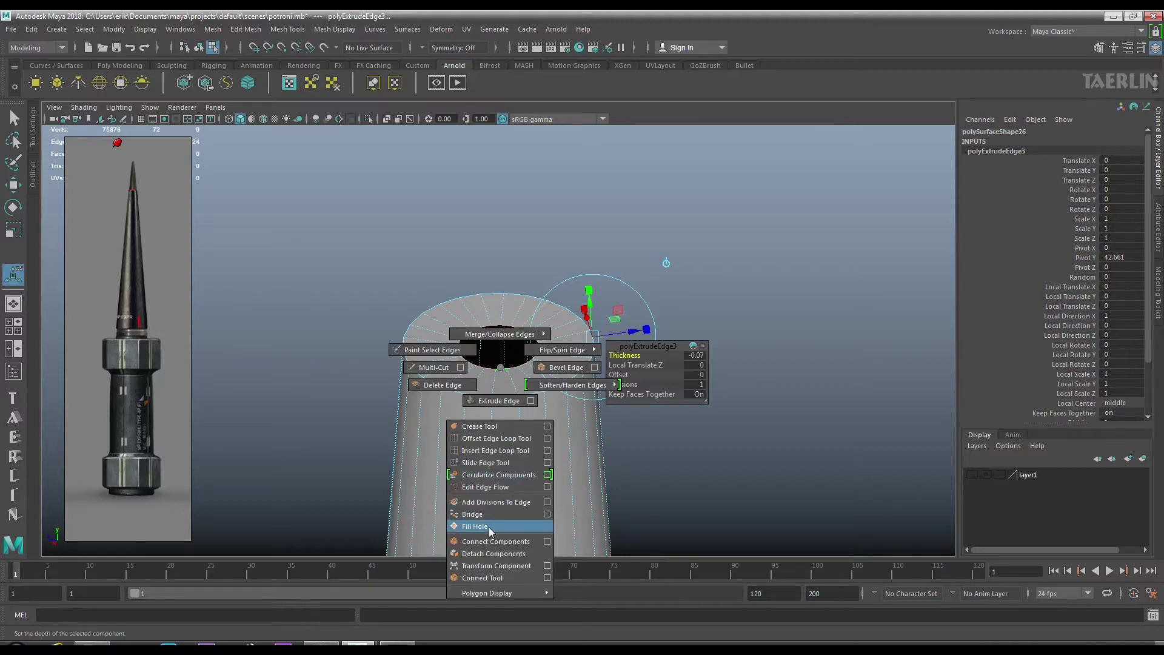
pyautogui.press('Escape')
pyautogui.moveTo(626, 355); pyautogui.dragTo(648, 374)
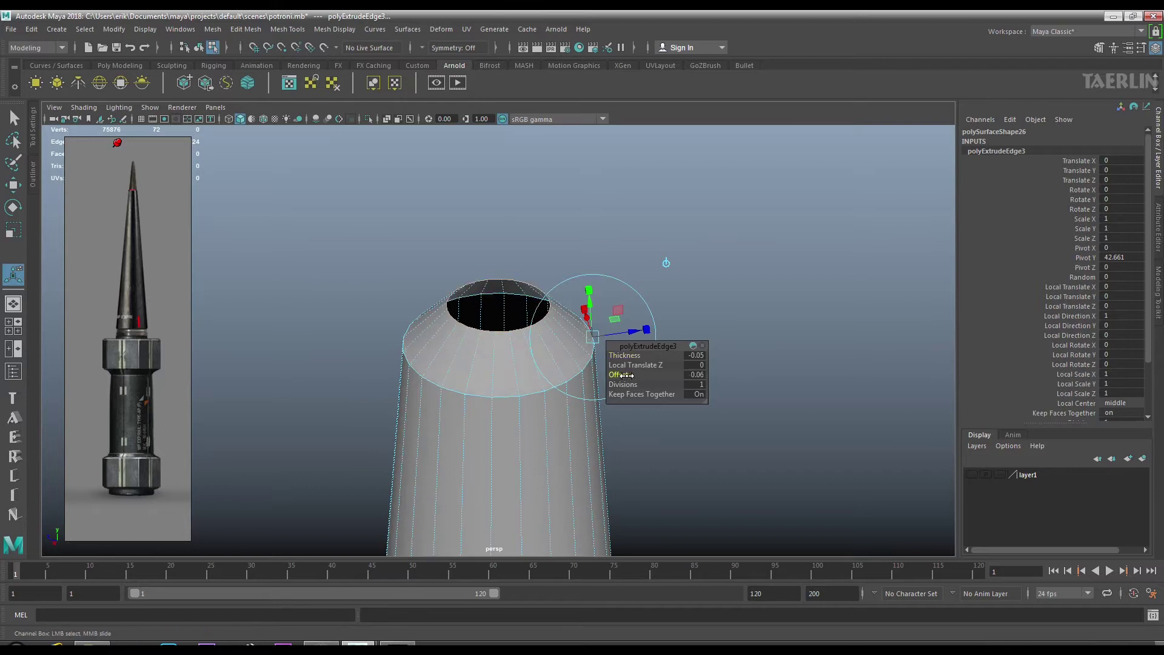
# Cap the top hole with a new face and begin cutting edges across it.
pyautogui.moveTo(494, 359); pyautogui.dragTo(475, 495)
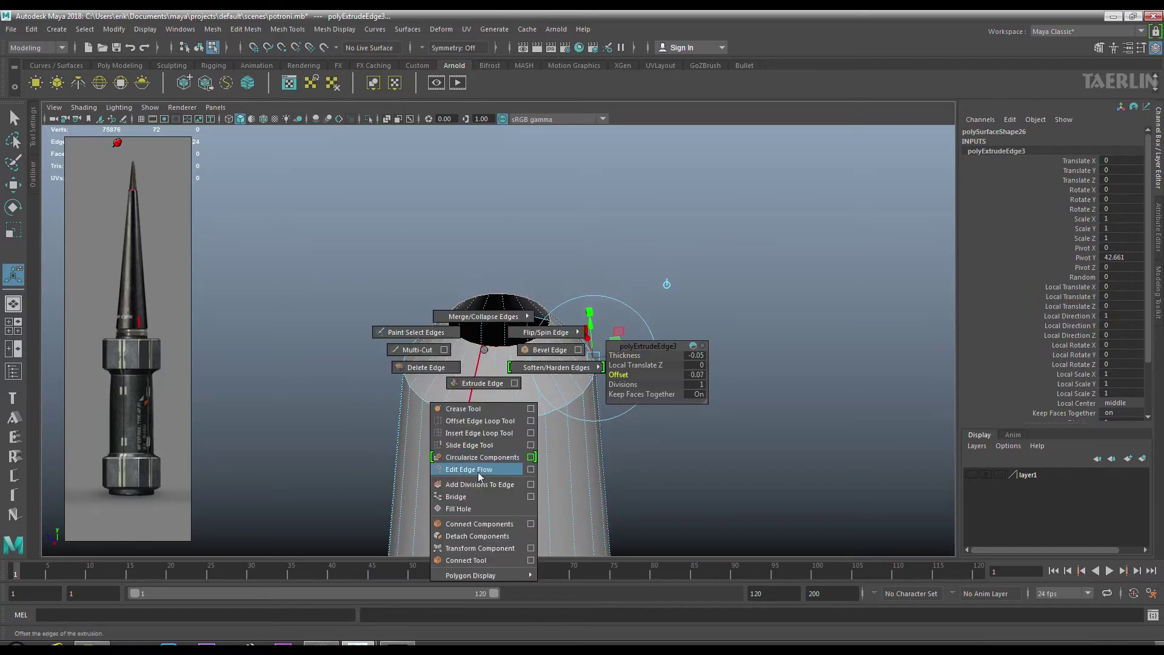
pyautogui.scroll(3)
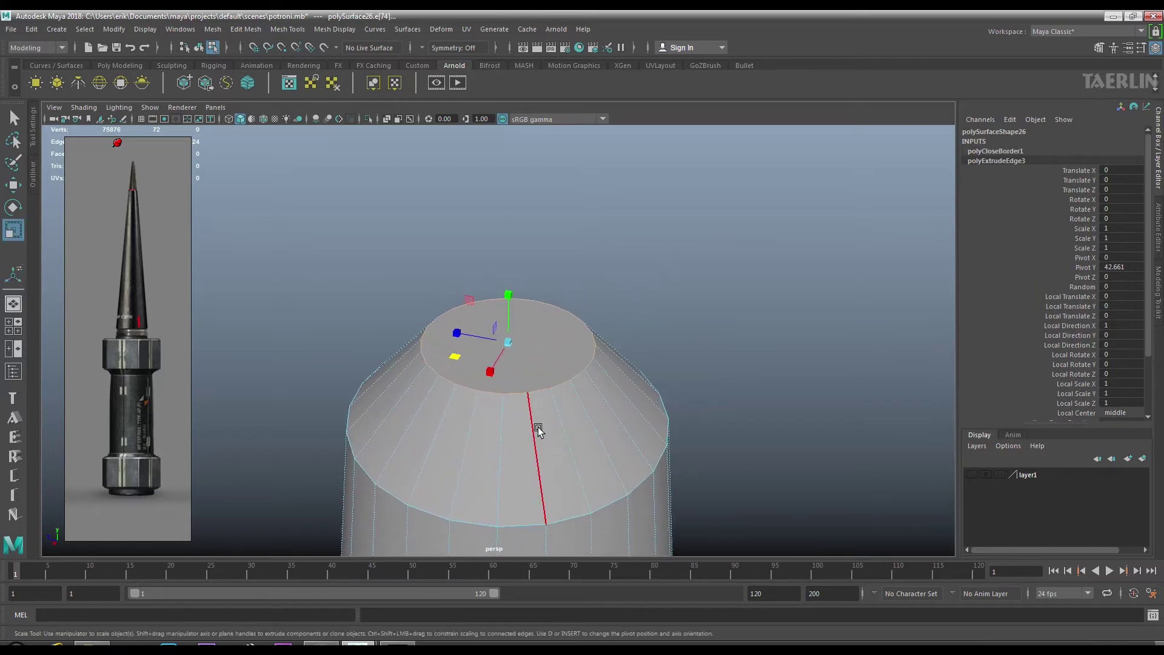
pyautogui.moveTo(533, 317); pyautogui.dragTo(587, 300)
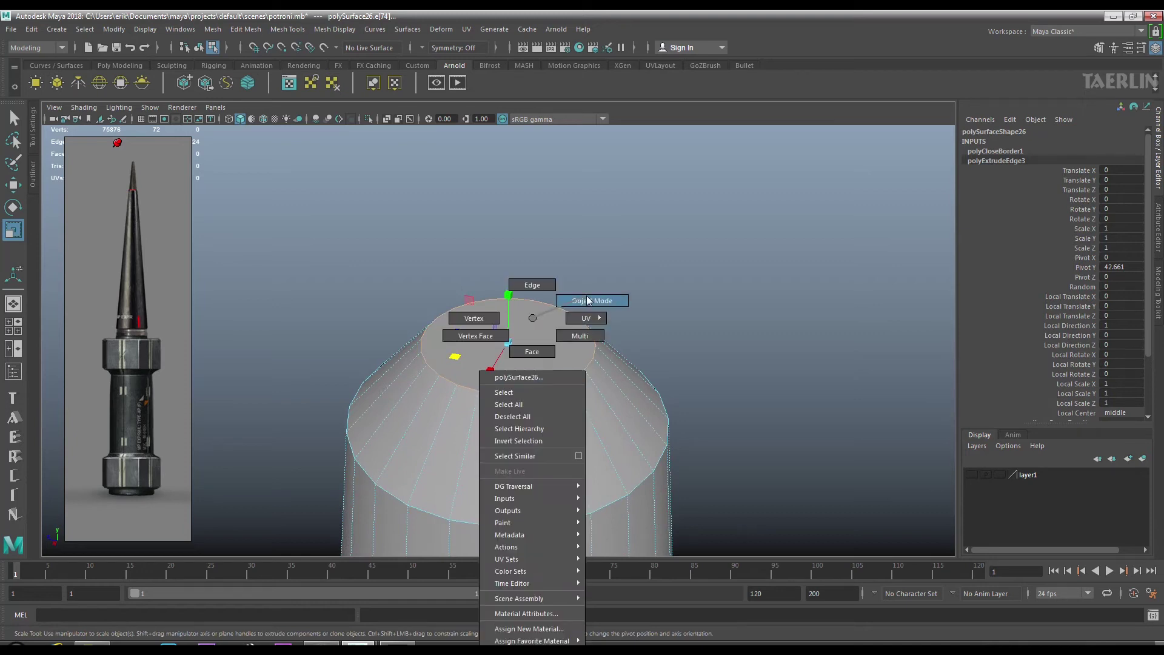
pyautogui.moveTo(532, 338); pyautogui.dragTo(512, 385)
pyautogui.moveTo(508, 321); pyautogui.dragTo(516, 444)
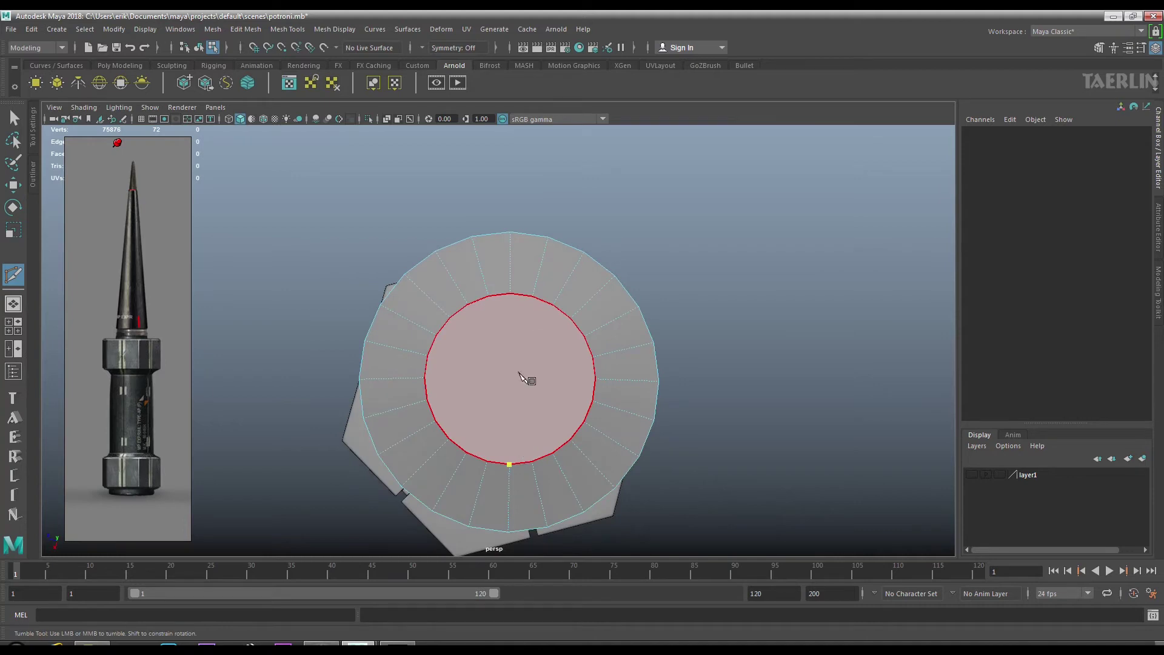
# Multi-cut the cap with lines running from its inner edge to the centre.
pyautogui.press('Return')
pyautogui.click(423, 378)
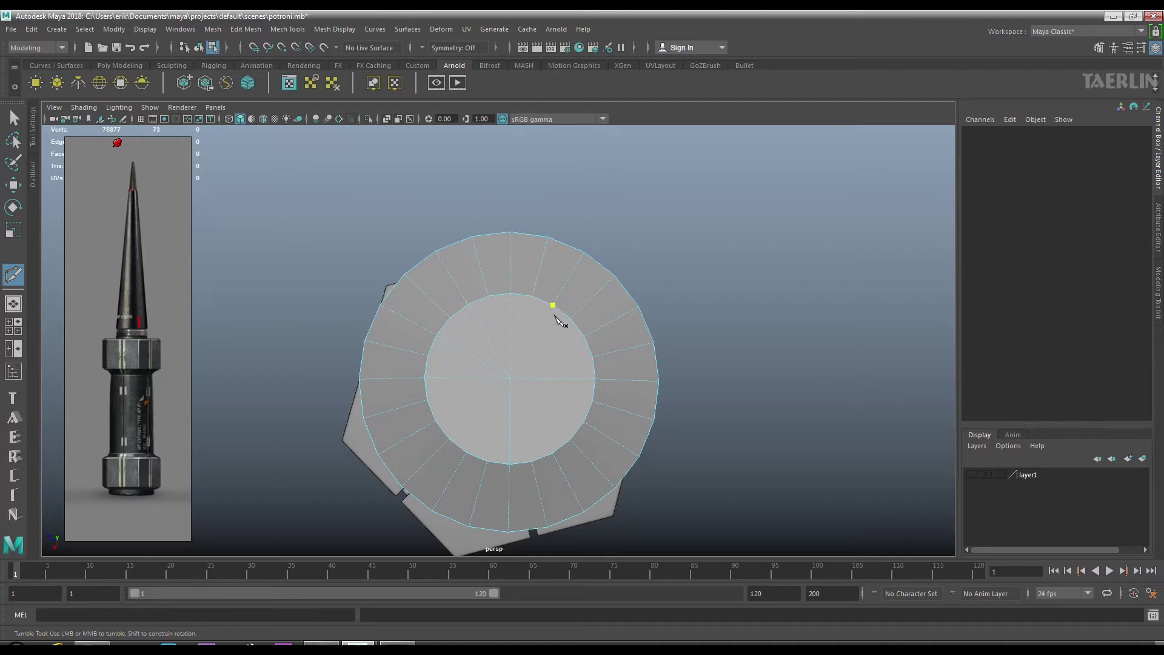
pyautogui.click(507, 375)
pyautogui.press('Return')
pyautogui.click(468, 452)
pyautogui.click(517, 388)
pyautogui.moveTo(637, 464); pyautogui.dragTo(390, 356)
# Raise the cap-centre vertex and bevel the cap-ring edges.
pyautogui.press('w')
pyautogui.rightClick(516, 317)
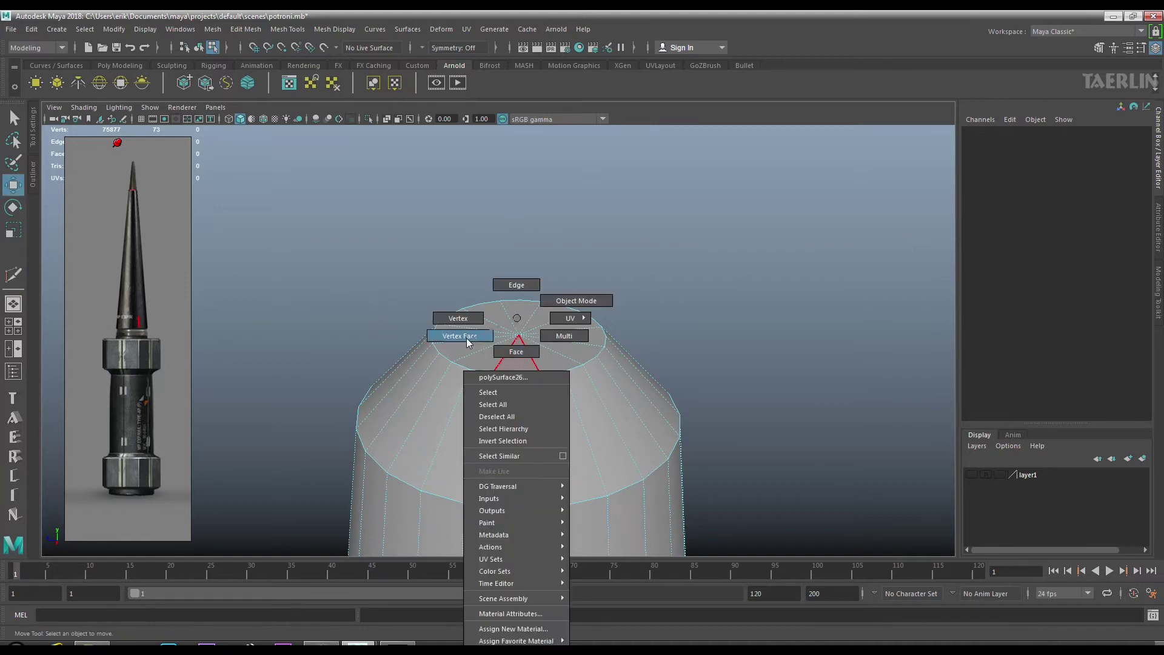
pyautogui.click(520, 333)
pyautogui.moveTo(520, 280); pyautogui.dragTo(528, 247)
pyautogui.moveTo(523, 318); pyautogui.dragTo(523, 285)
pyautogui.click(532, 374)
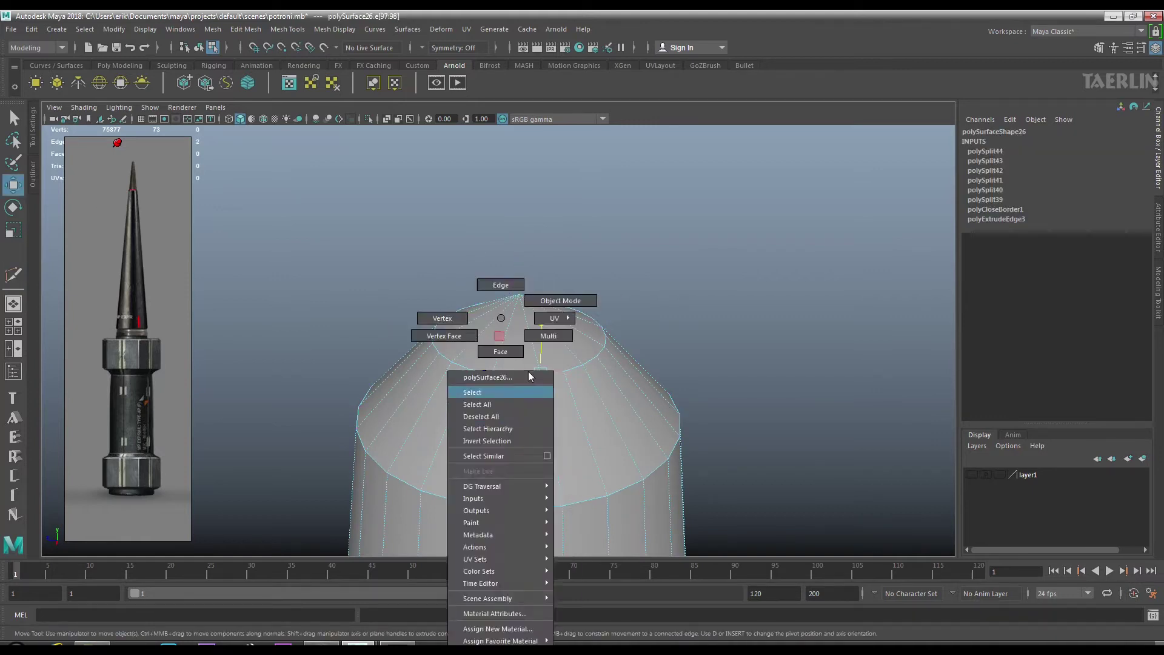
pyautogui.moveTo(531, 374); pyautogui.dragTo(560, 301)
pyautogui.moveTo(556, 354); pyautogui.dragTo(507, 357)
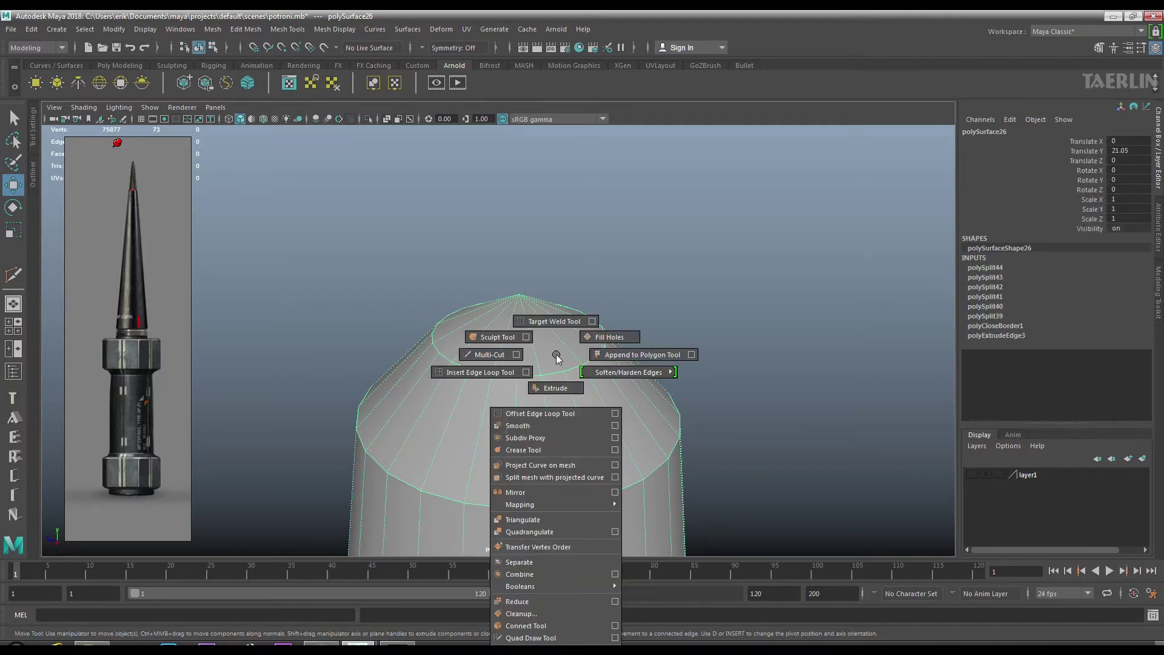
pyautogui.moveTo(536, 315); pyautogui.dragTo(536, 283)
pyautogui.click(539, 509)
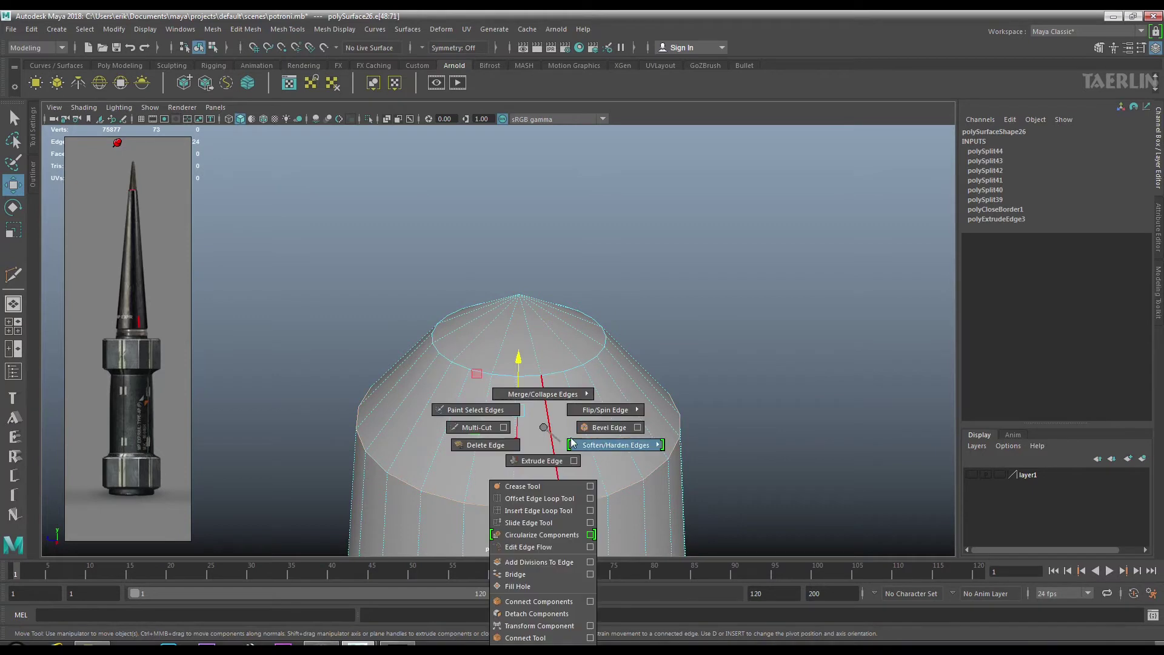
pyautogui.moveTo(538, 512); pyautogui.dragTo(603, 426)
# Pull the top vertex up into a sharp point and preview the smoothed mesh.
pyautogui.scroll(-3)
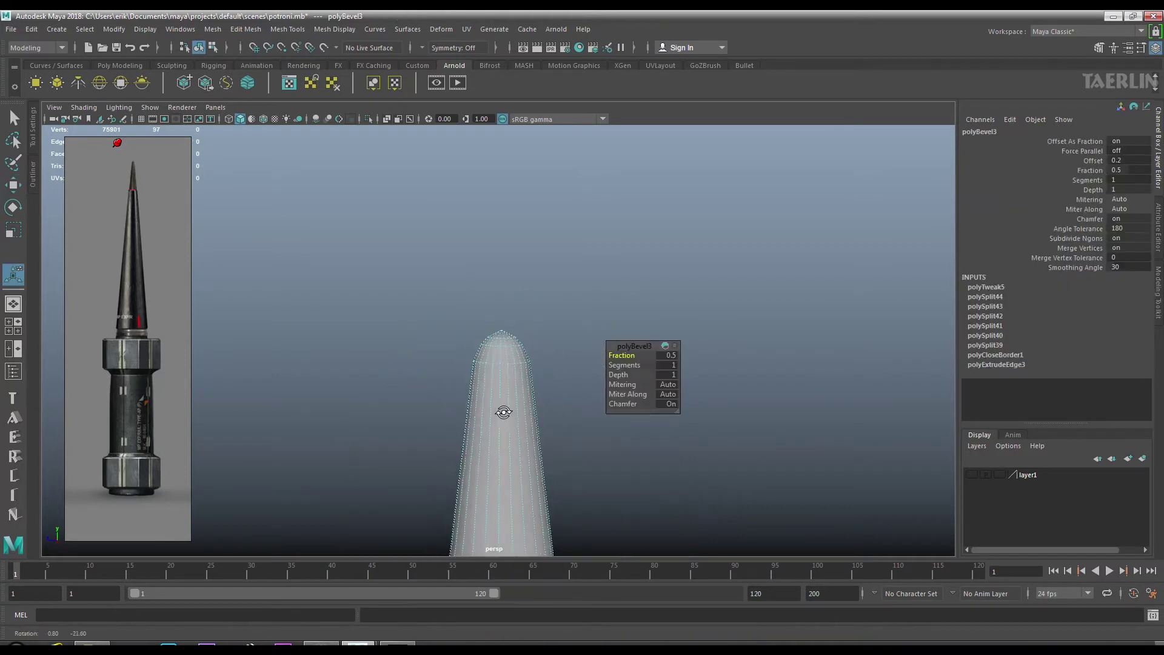
pyautogui.scroll(3)
pyautogui.scroll(3)
pyautogui.press('q')
pyautogui.moveTo(525, 327); pyautogui.dragTo(497, 298)
pyautogui.click(515, 302)
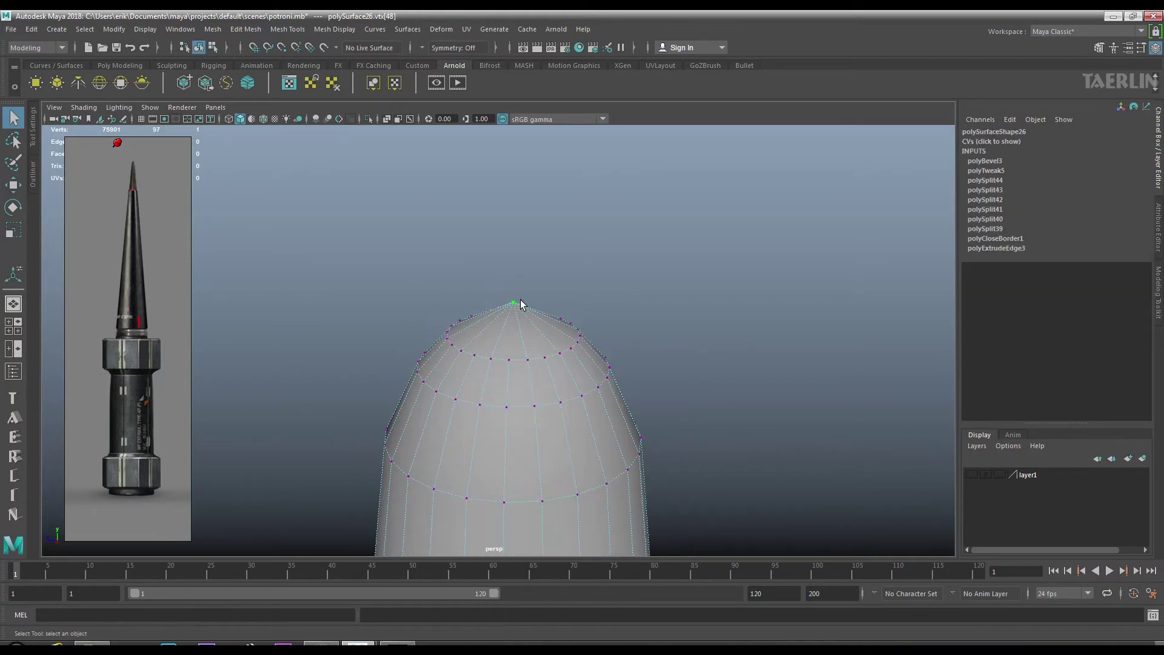
pyautogui.click(20, 191)
pyautogui.moveTo(514, 260); pyautogui.dragTo(514, 265)
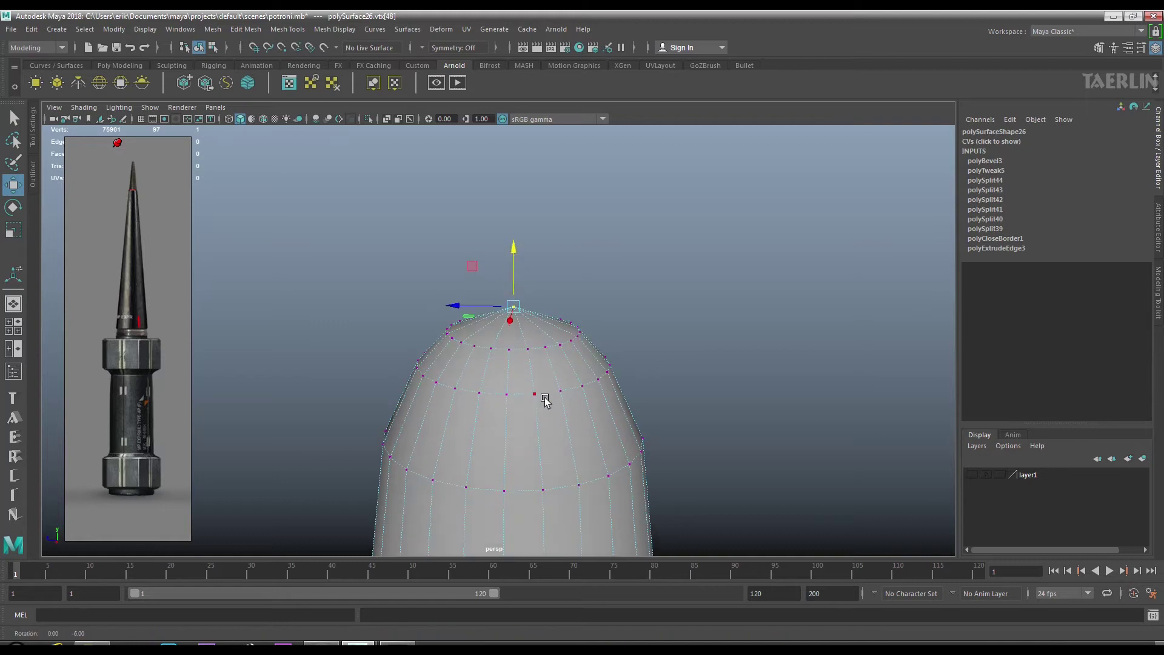
pyautogui.press('3')
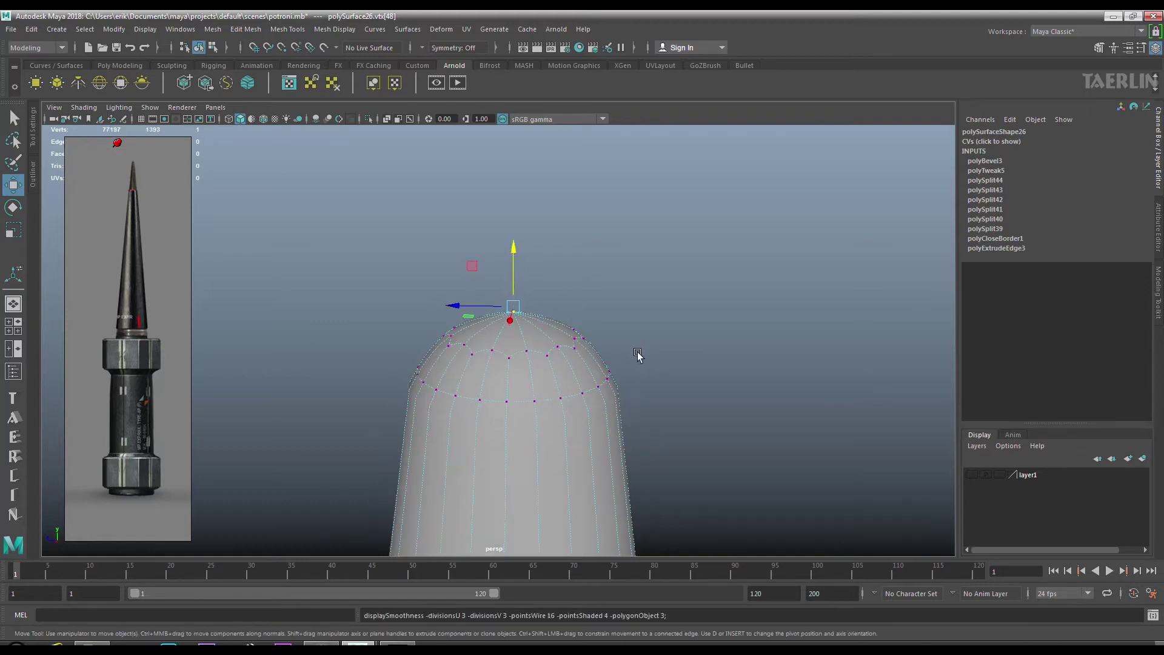
pyautogui.scroll(-3)
pyautogui.press('1')
pyautogui.scroll(3)
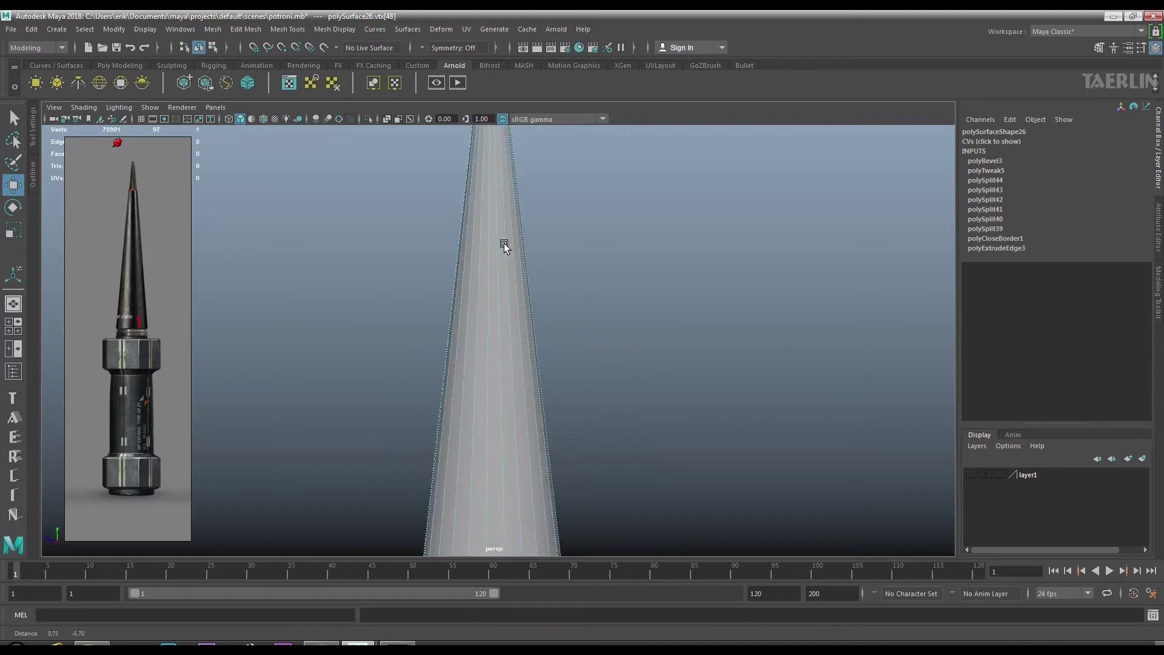
# Select the cone's base edge loop and move it upward.
pyautogui.moveTo(505, 242); pyautogui.dragTo(488, 366)
pyautogui.rightClick(507, 319)
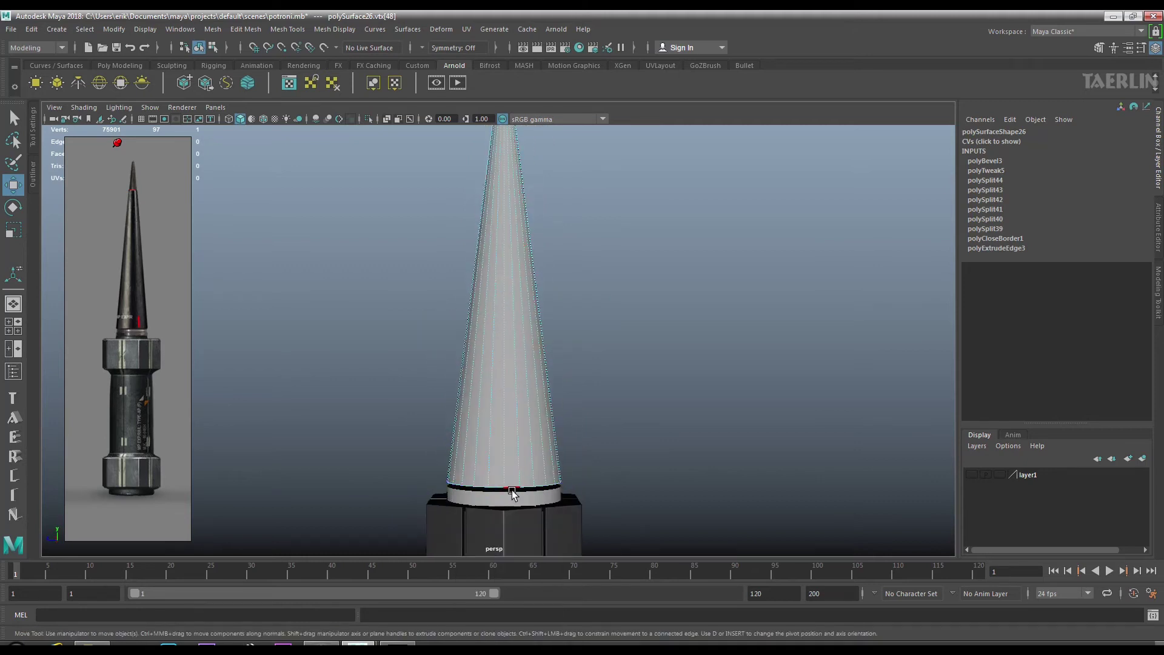
pyautogui.doubleClick(511, 489)
pyautogui.scroll(-3)
pyautogui.scroll(3)
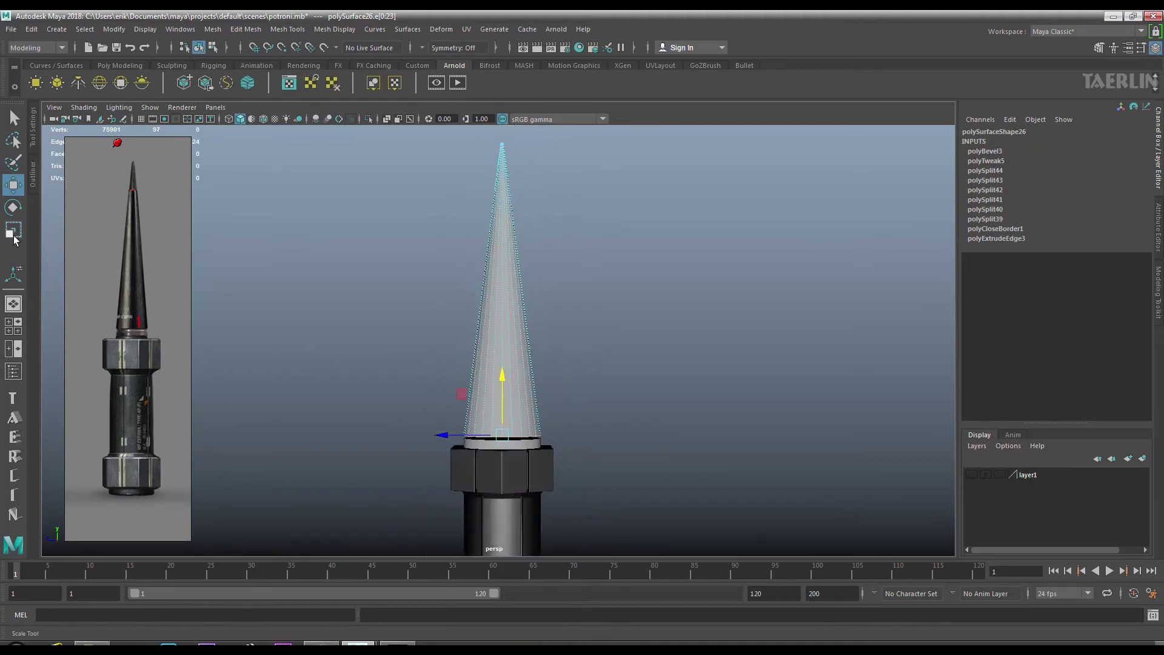
pyautogui.click(14, 233)
pyautogui.moveTo(525, 488); pyautogui.dragTo(472, 302)
pyautogui.press('w')
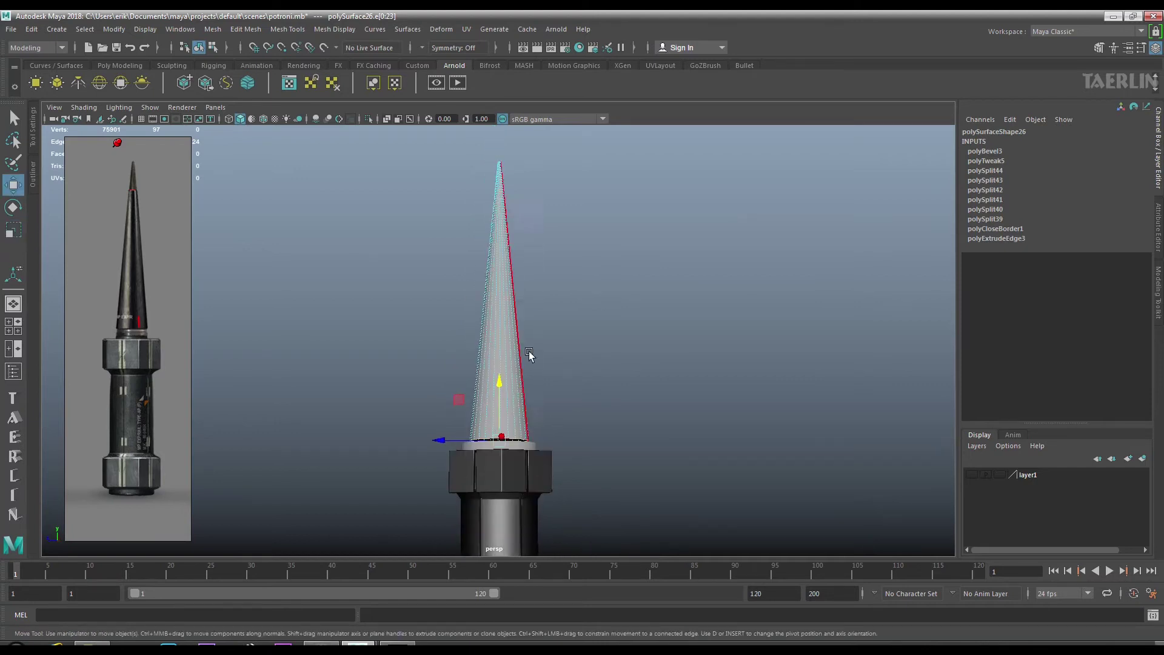
pyautogui.moveTo(499, 383); pyautogui.dragTo(582, 428)
# Return to object selection and select the ring band on the base.
pyautogui.scroll(3)
pyautogui.moveTo(478, 317); pyautogui.dragTo(537, 298)
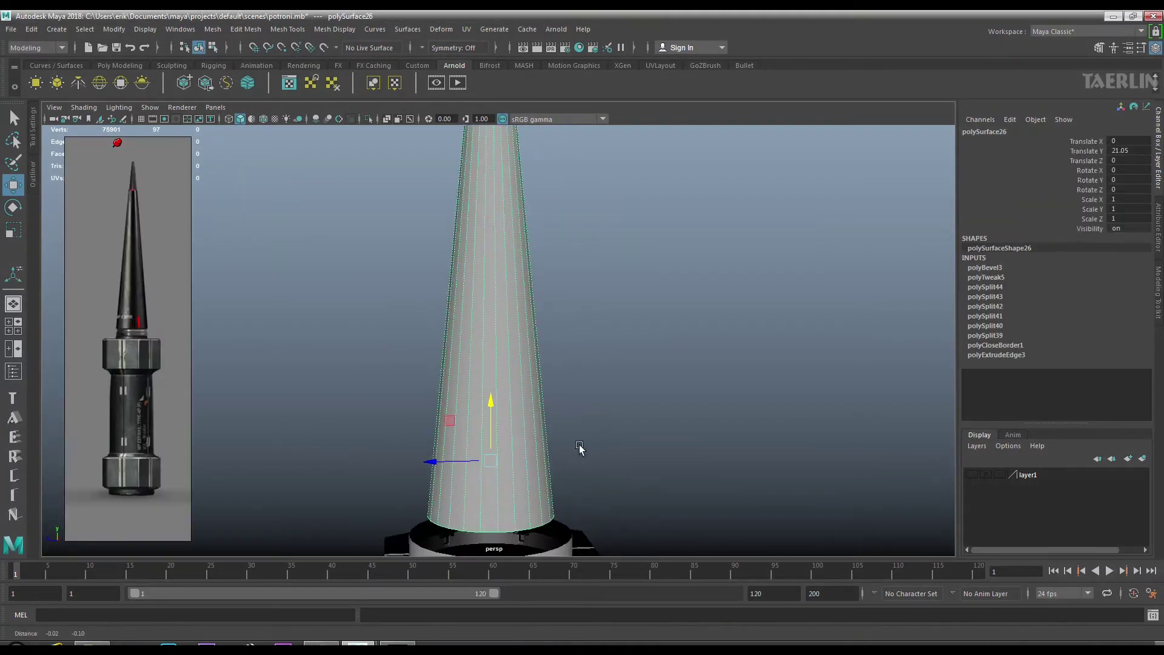
pyautogui.scroll(3)
pyautogui.scroll(3)
pyautogui.moveTo(618, 449); pyautogui.dragTo(530, 384)
pyautogui.click(546, 408)
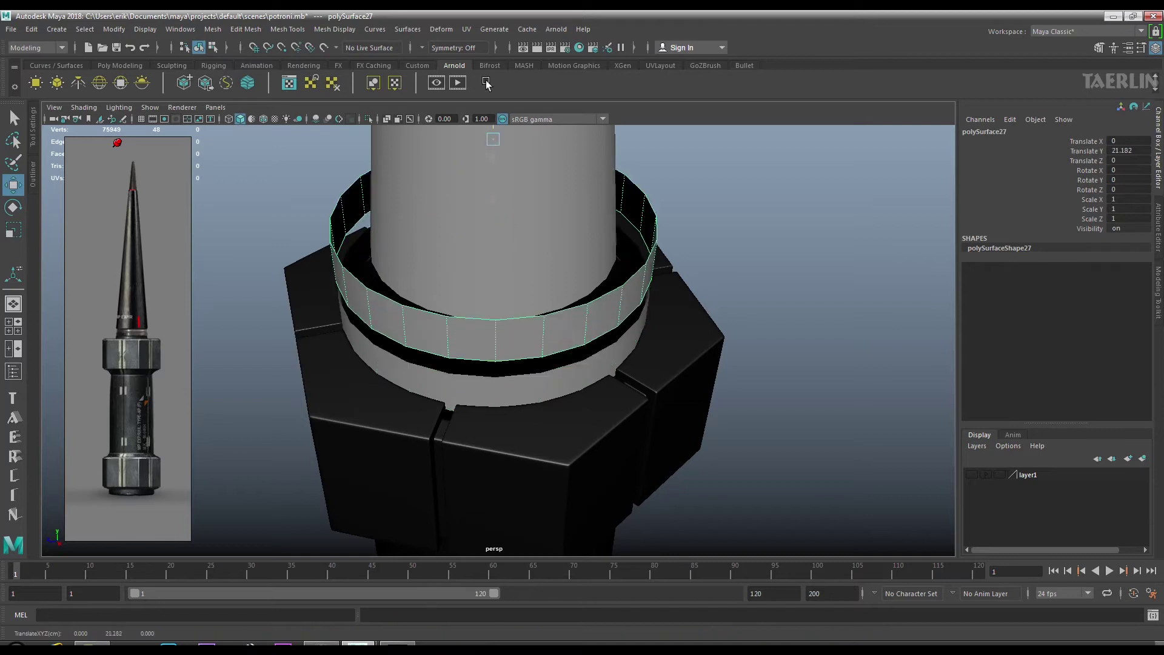
# Lower the ring band, then extrude its edge loop with thicknesses -0.4 and -0.55.
pyautogui.click(514, 384)
pyautogui.moveTo(514, 384); pyautogui.dragTo(553, 436)
pyautogui.moveTo(507, 133); pyautogui.dragTo(481, 328)
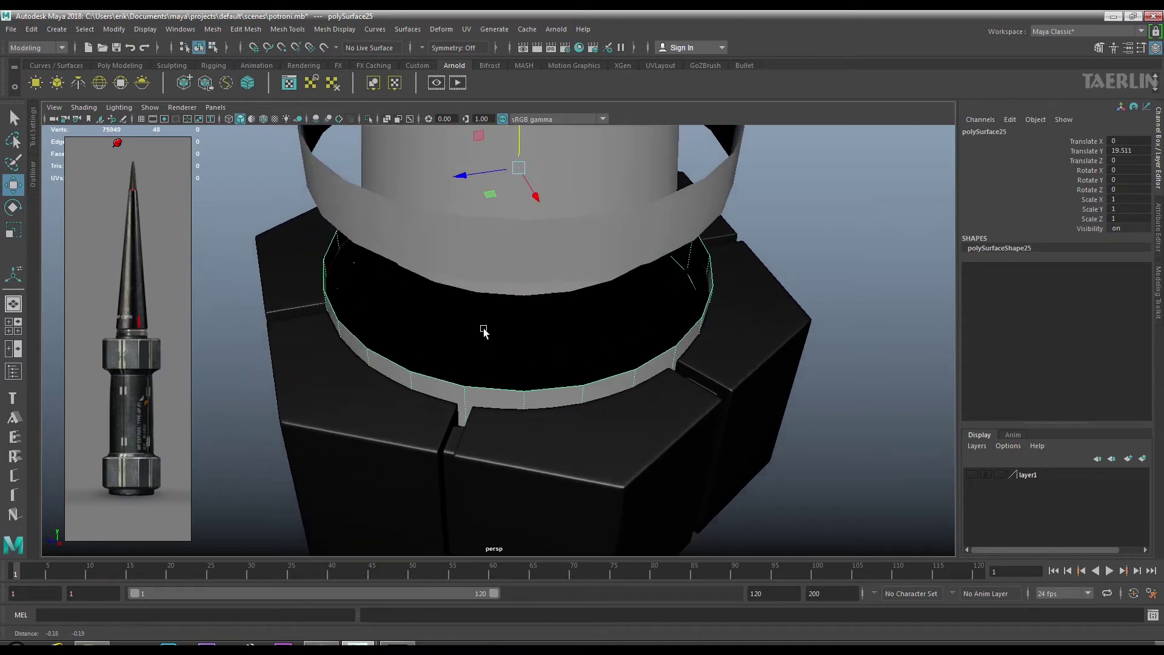
pyautogui.moveTo(491, 314); pyautogui.dragTo(530, 343)
pyautogui.doubleClick(509, 377)
pyautogui.moveTo(604, 363); pyautogui.dragTo(659, 369)
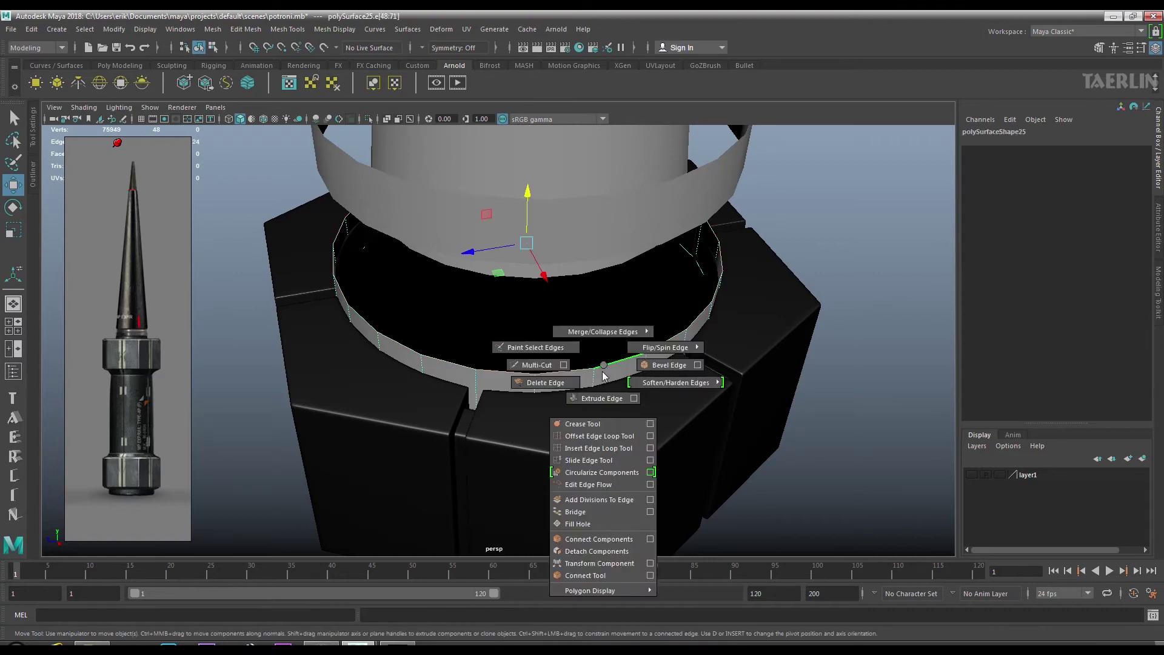
pyautogui.moveTo(620, 375); pyautogui.dragTo(600, 350)
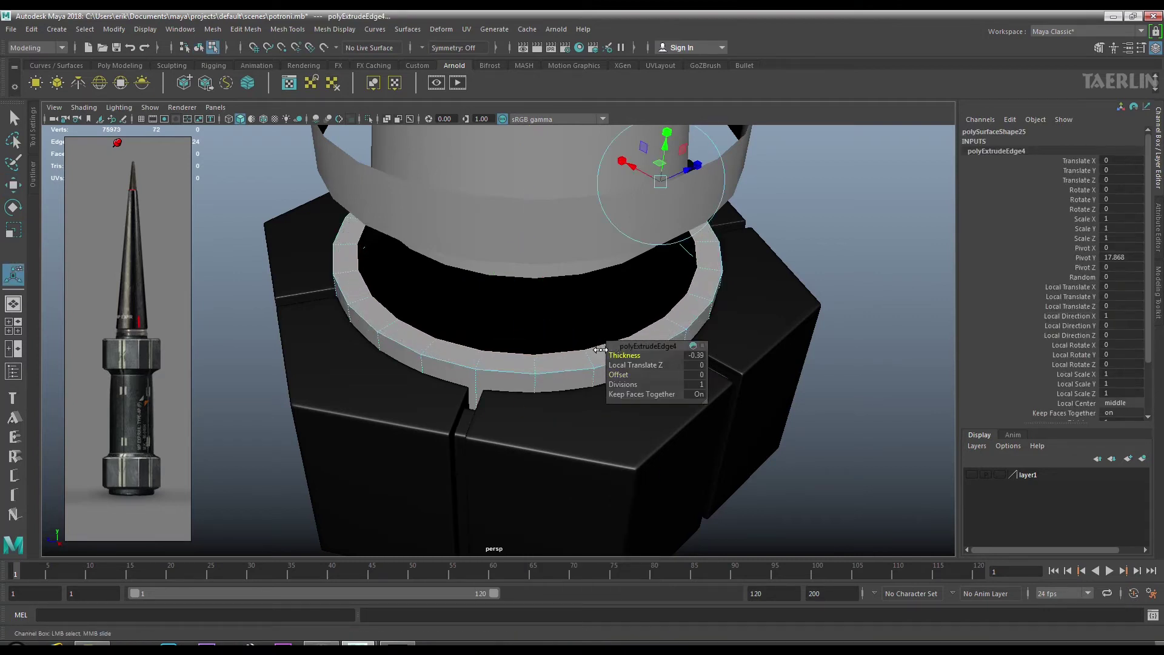
pyautogui.moveTo(600, 350); pyautogui.dragTo(600, 349)
pyautogui.moveTo(599, 350); pyautogui.dragTo(533, 330)
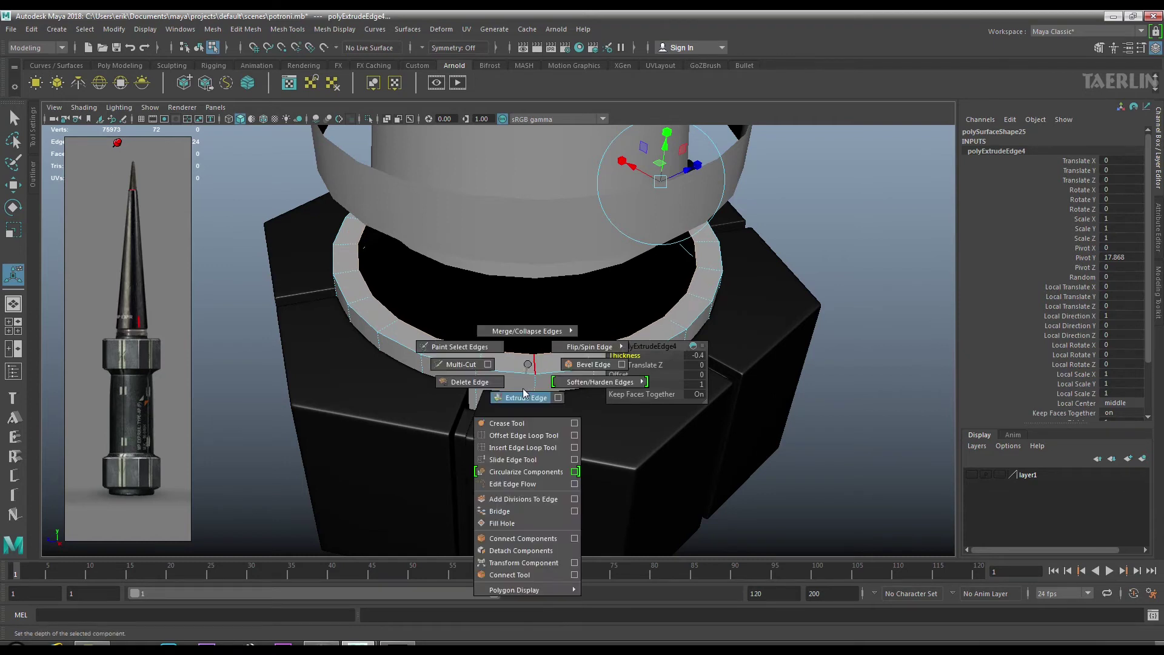
pyautogui.moveTo(597, 350); pyautogui.dragTo(590, 351)
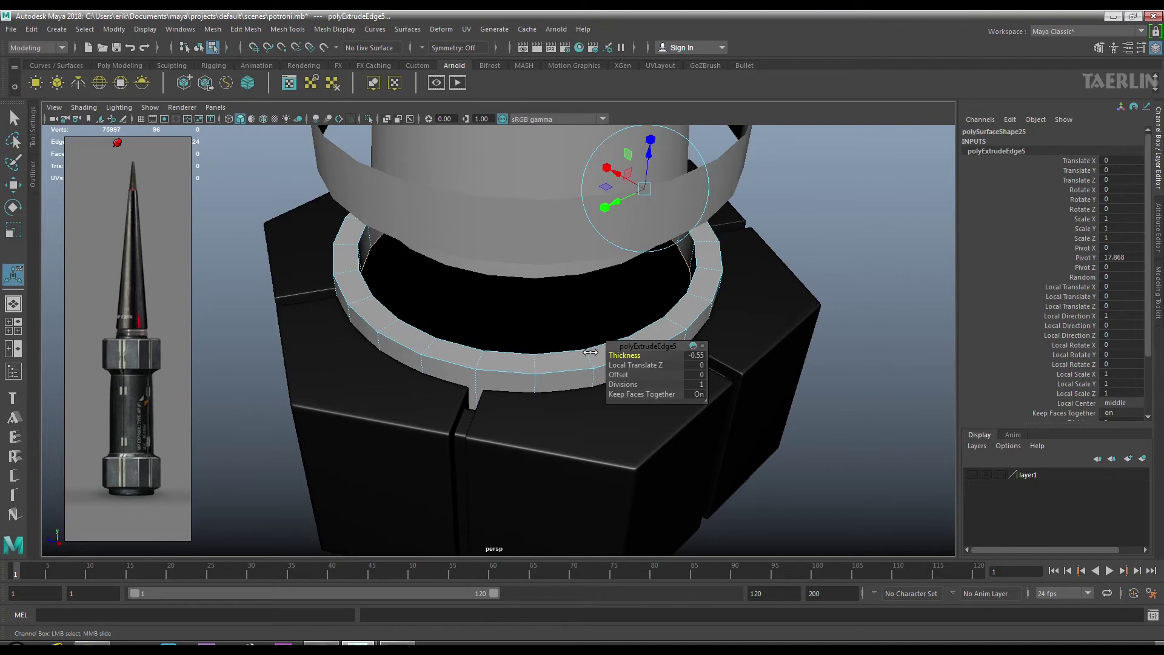
pyautogui.press('q')
pyautogui.click(466, 306)
# Select the extruded ring and bevel its edges.
pyautogui.press('F8')
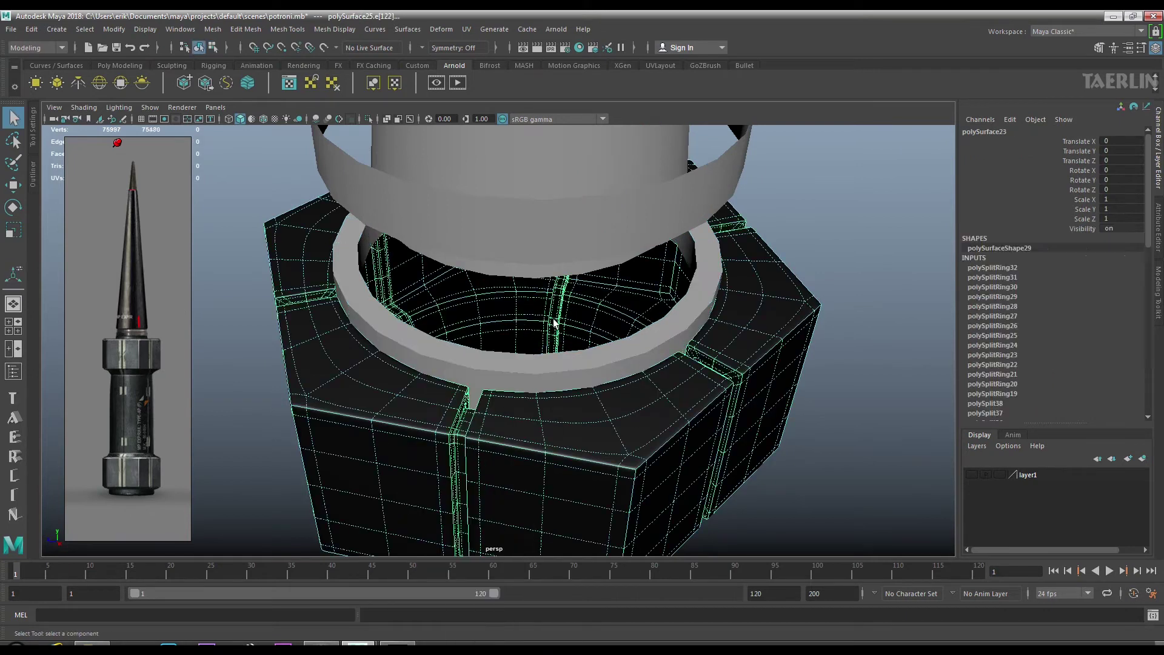
pyautogui.click(485, 377)
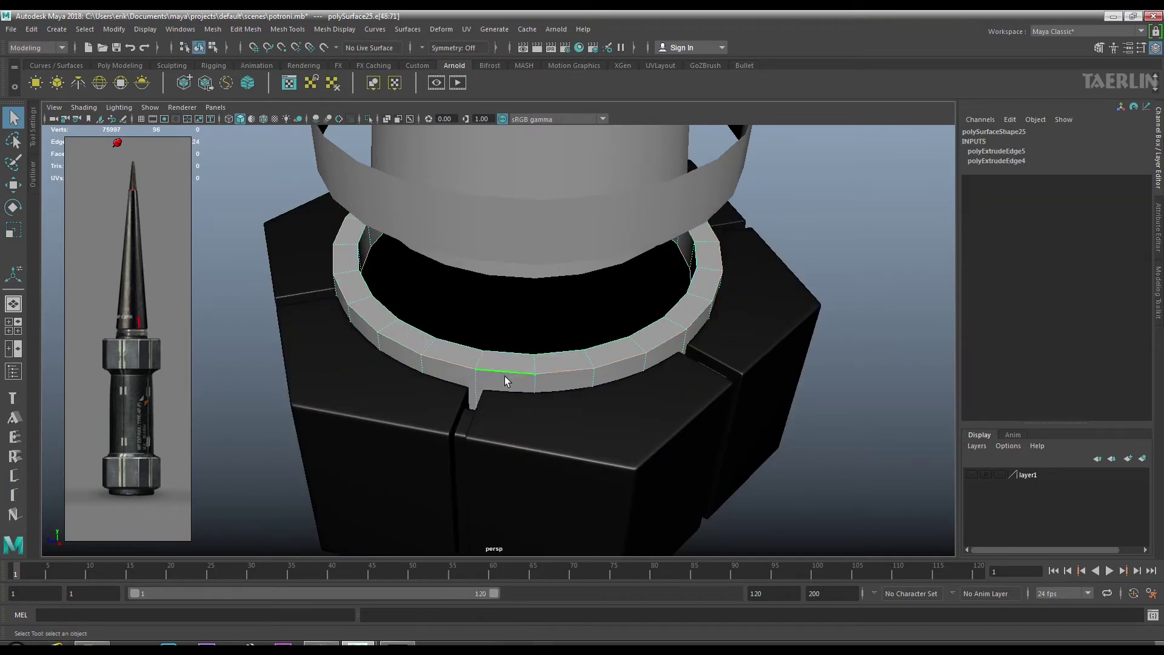
pyautogui.moveTo(506, 356); pyautogui.dragTo(639, 376)
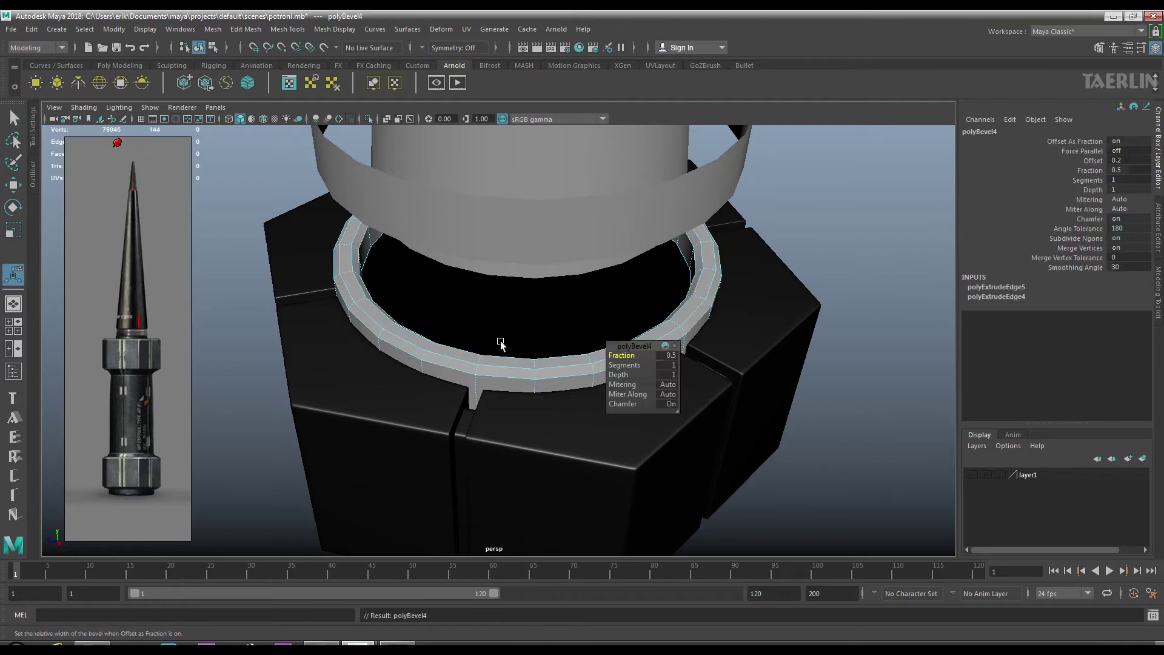
pyautogui.scroll(3)
pyautogui.scroll(3)
pyautogui.scroll(3)
# Bevel the ring's edge loop with chamfer off at fraction 0.36 and preview smoothed.
pyautogui.doubleClick(518, 412)
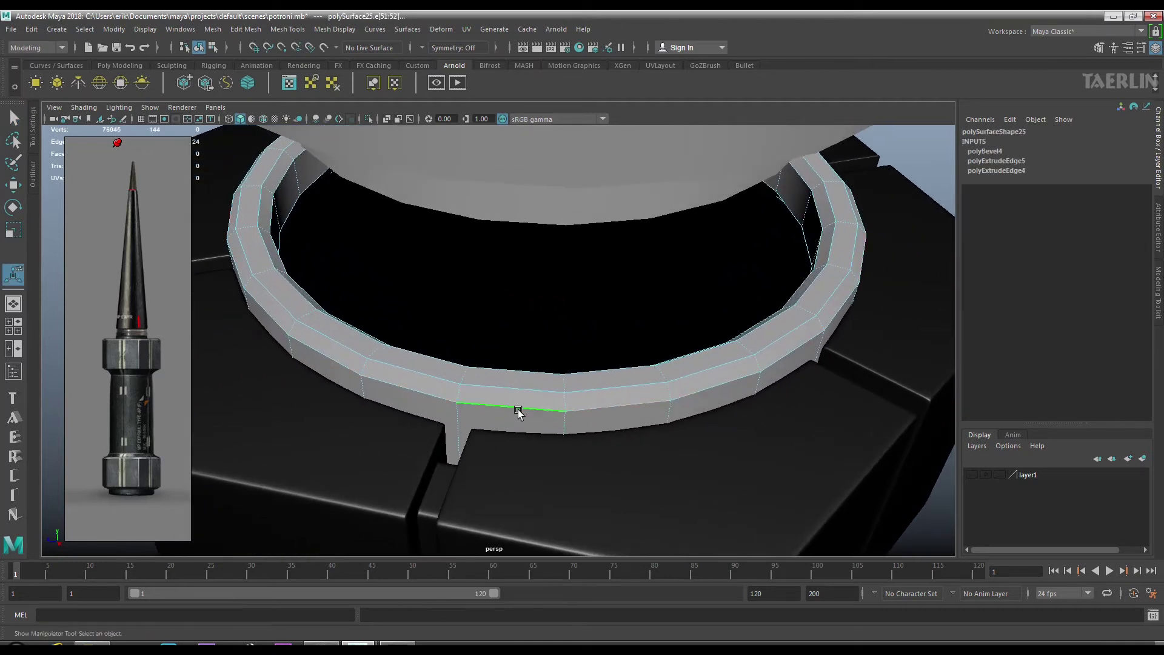
pyautogui.moveTo(421, 388); pyautogui.dragTo(482, 387)
pyautogui.click(668, 403)
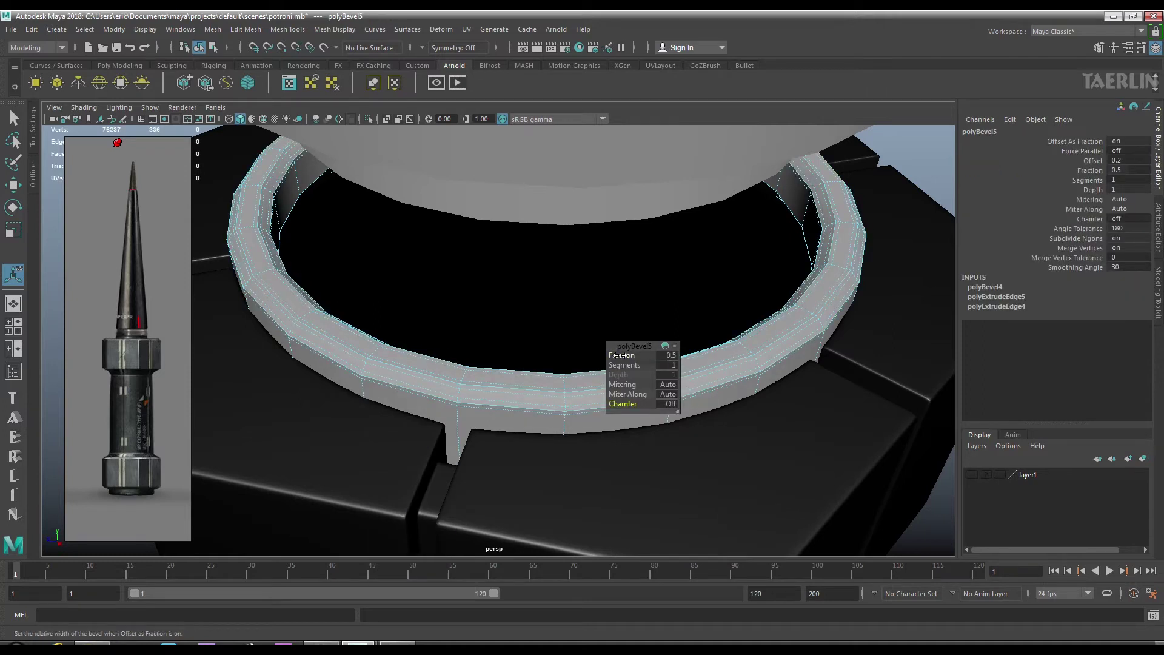
pyautogui.moveTo(624, 355); pyautogui.dragTo(582, 356)
pyautogui.press('3')
# Select the upper band with the Move tool.
pyautogui.moveTo(430, 339); pyautogui.dragTo(485, 301)
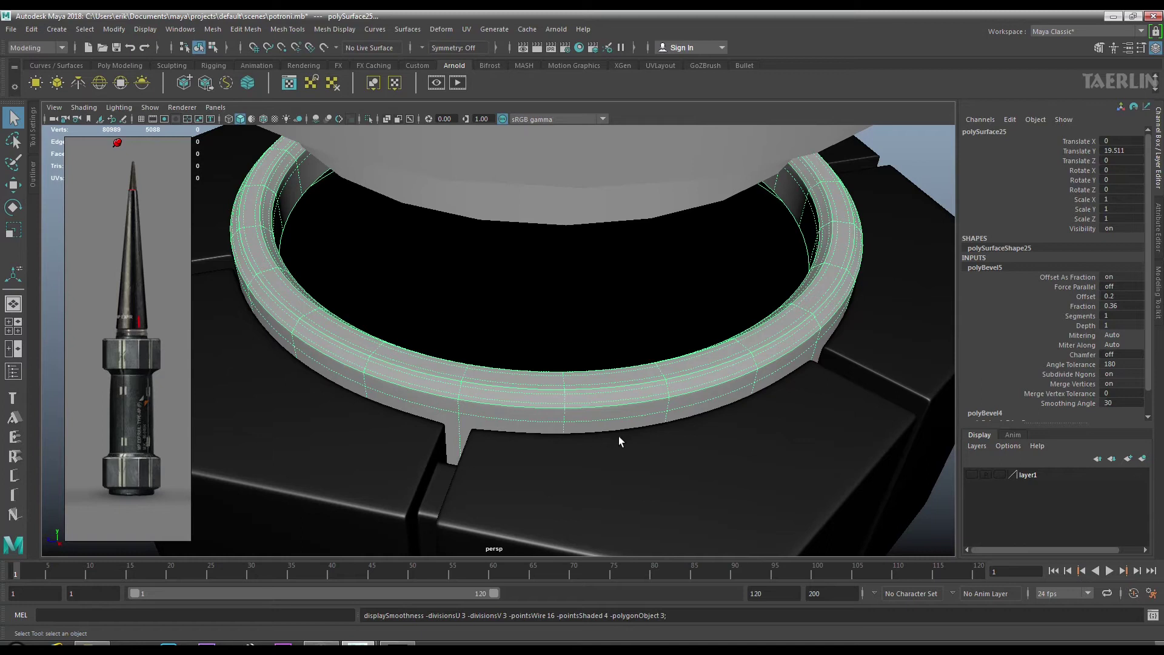
pyautogui.moveTo(619, 437); pyautogui.dragTo(527, 349)
pyautogui.click(543, 250)
pyautogui.click(21, 186)
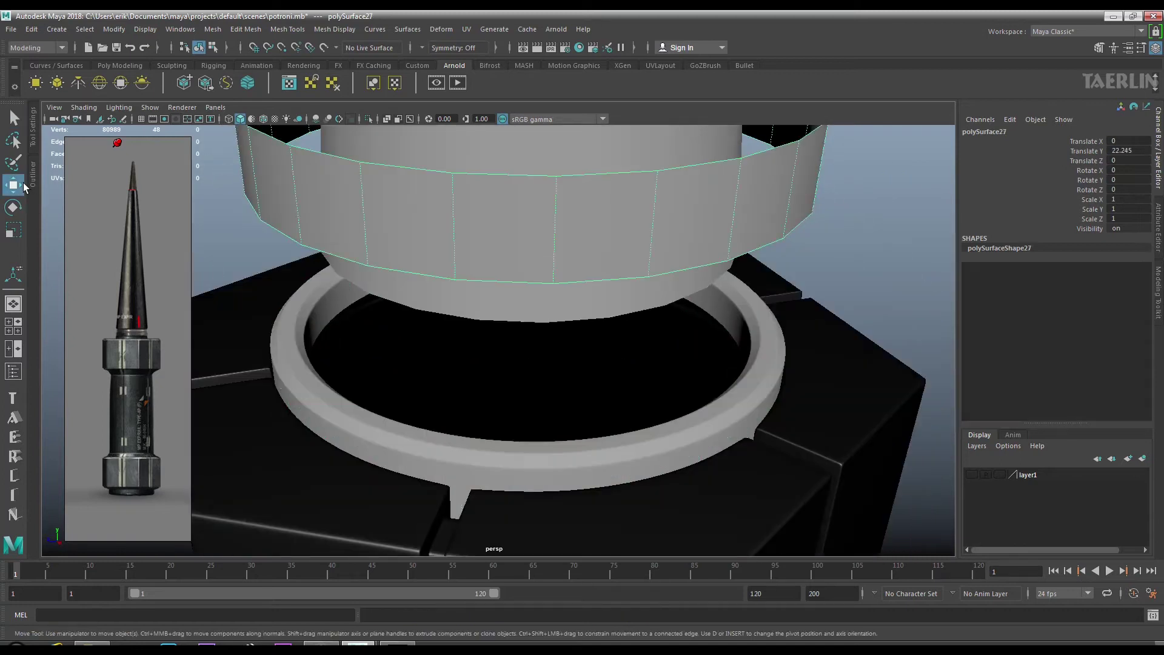
# Test-lower the upper band onto the ring, then raise it back.
pyautogui.moveTo(543, 242); pyautogui.dragTo(446, 239)
pyautogui.moveTo(561, 318); pyautogui.dragTo(512, 214)
pyautogui.moveTo(512, 214); pyautogui.dragTo(643, 405)
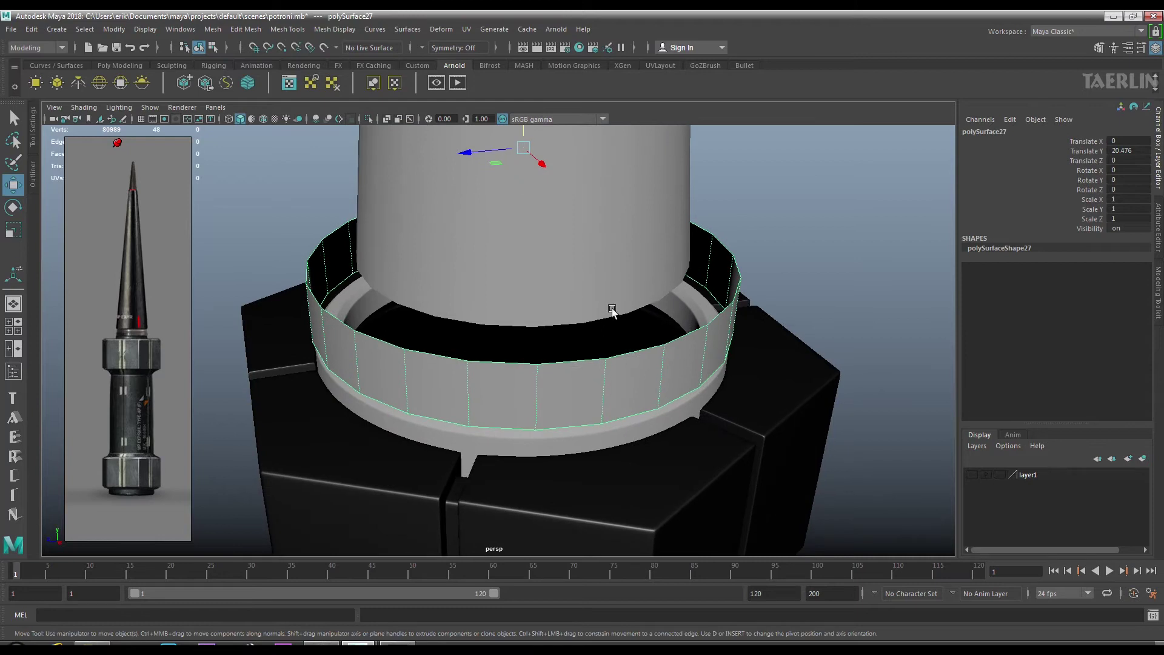
pyautogui.moveTo(527, 362); pyautogui.dragTo(528, 185)
pyautogui.moveTo(518, 144); pyautogui.dragTo(520, 12)
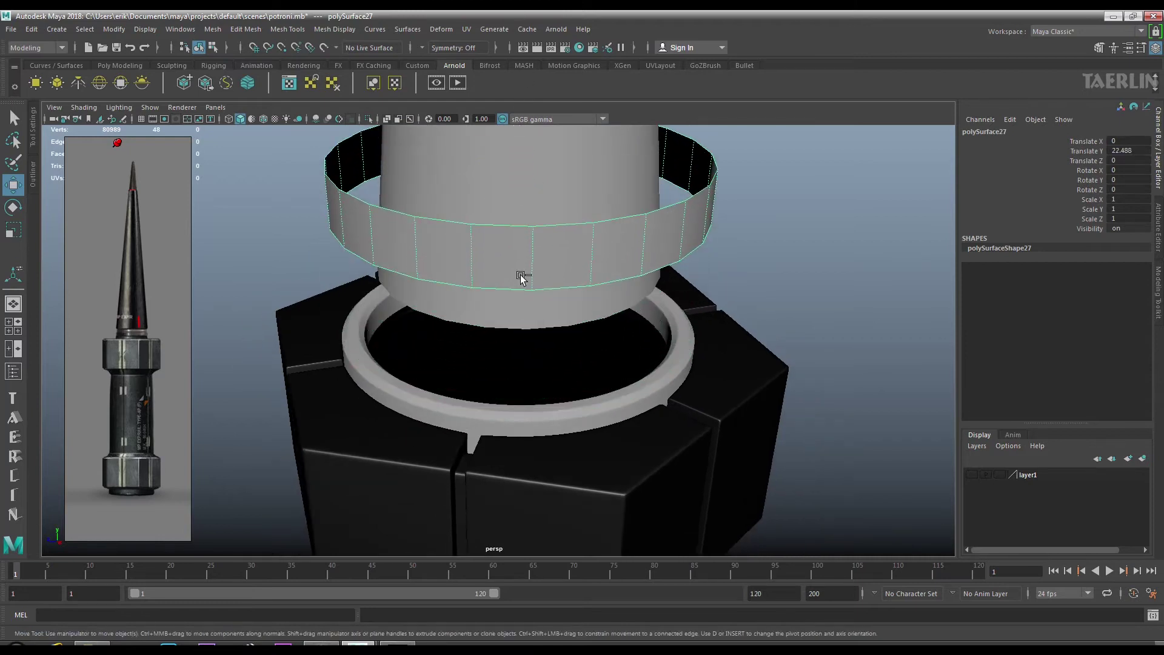
pyautogui.moveTo(512, 314); pyautogui.dragTo(488, 242)
# Duplicate the upper band, lower the copy onto the ring and shrink it to about 0.93.
pyautogui.hotkey('ctrl', 'd')
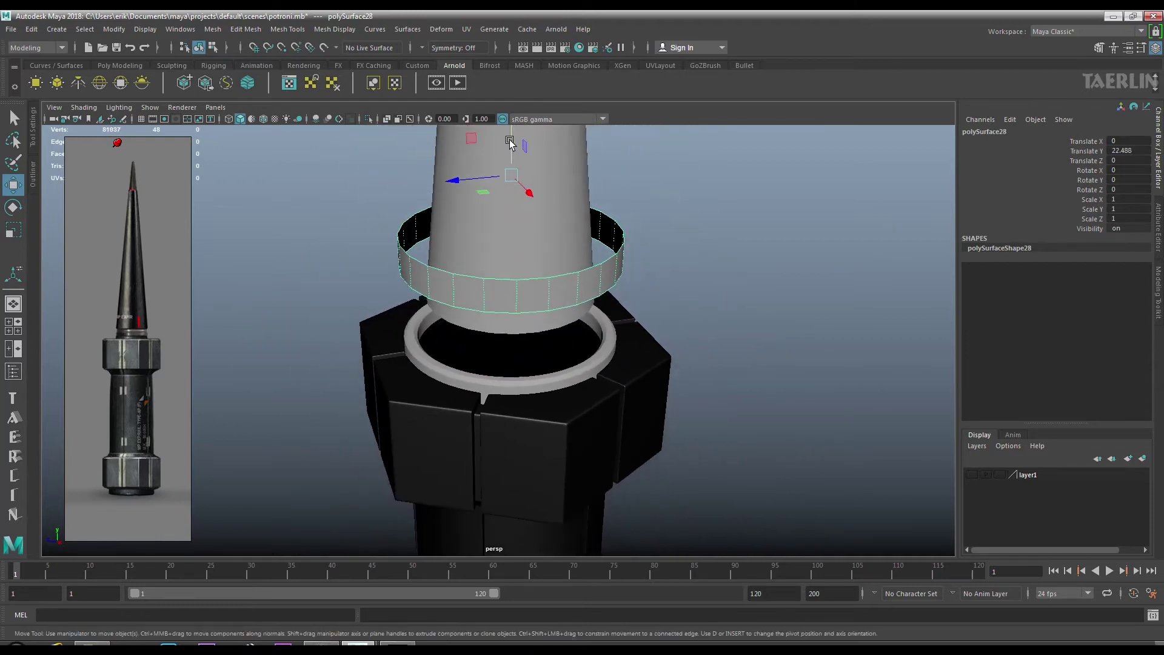
pyautogui.moveTo(503, 112); pyautogui.dragTo(502, 203)
pyautogui.moveTo(502, 203); pyautogui.dragTo(555, 422)
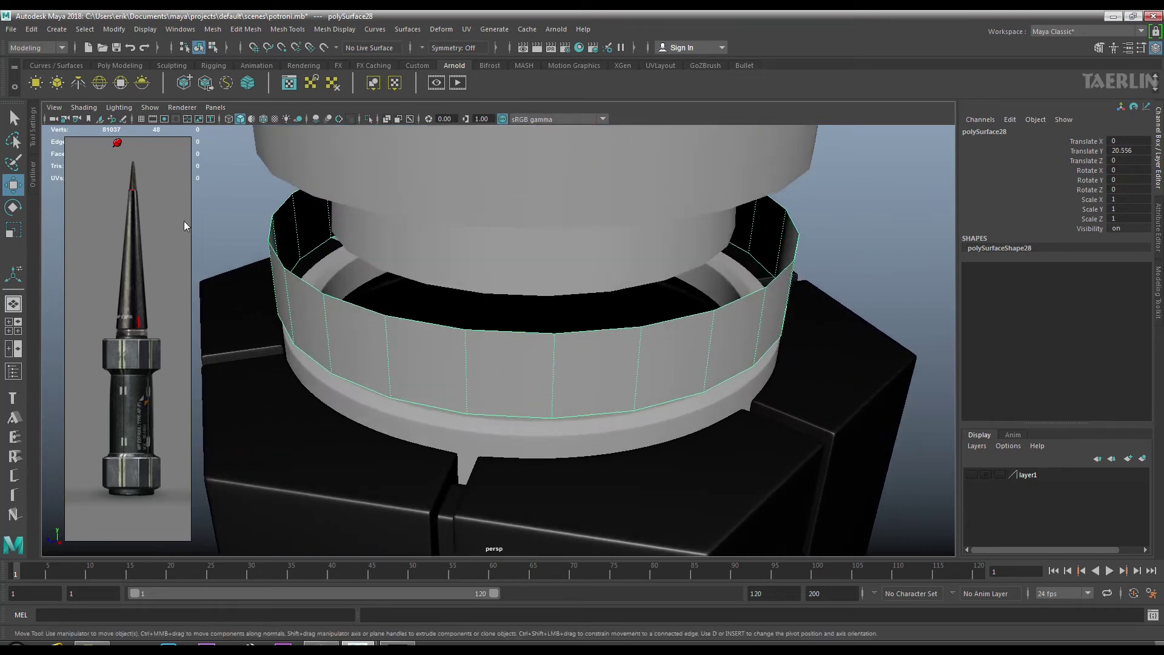
pyautogui.click(13, 230)
pyautogui.moveTo(485, 279); pyautogui.dragTo(453, 264)
pyautogui.moveTo(520, 176); pyautogui.dragTo(475, 256)
# Seat the copy inside the ring, narrowed to about 0.866 in X/Z at height 19.634.
pyautogui.press('w')
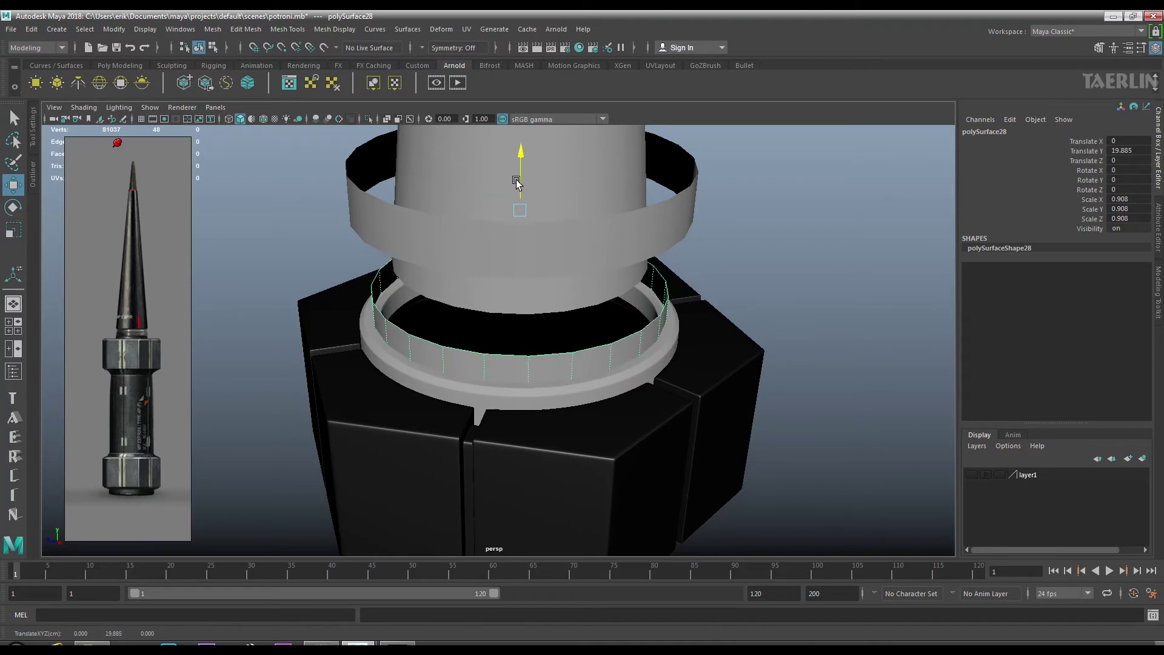
pyautogui.moveTo(474, 257); pyautogui.dragTo(609, 262)
pyautogui.press('r')
pyautogui.moveTo(504, 226); pyautogui.dragTo(551, 208)
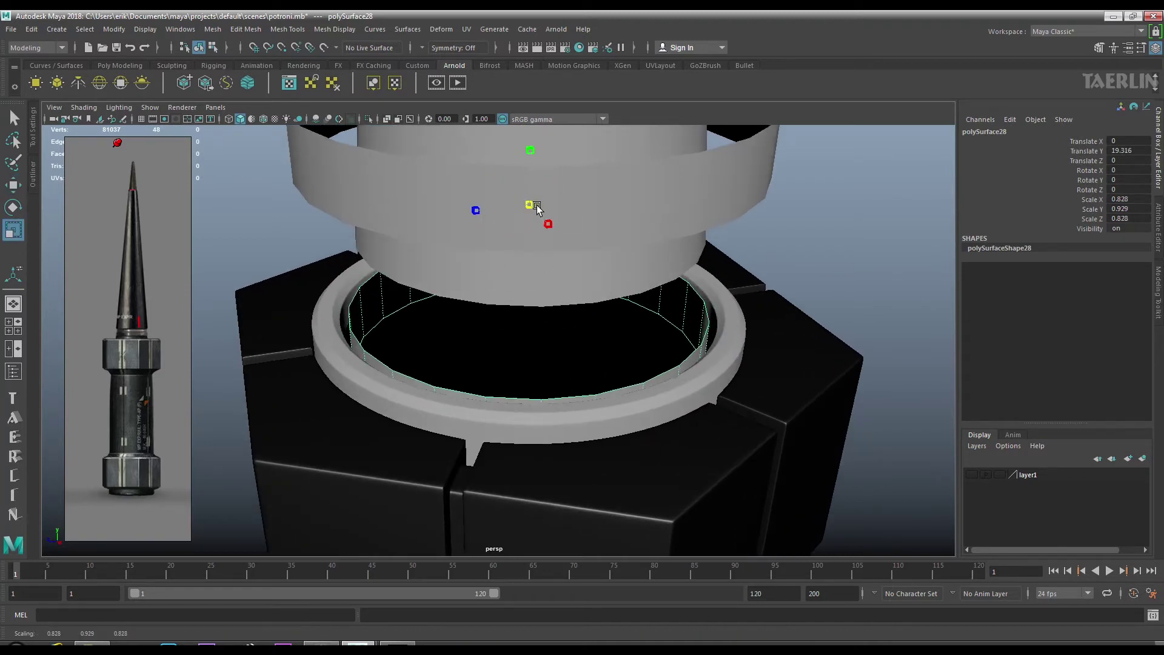
pyautogui.press('w')
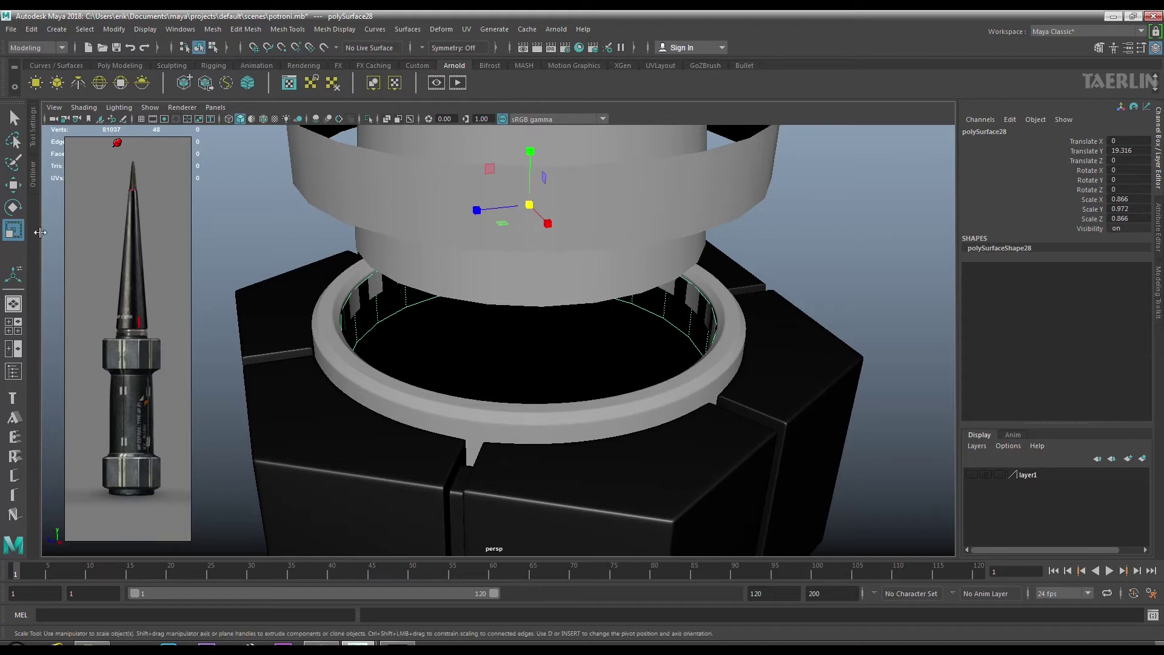
pyautogui.moveTo(536, 150); pyautogui.dragTo(541, 300)
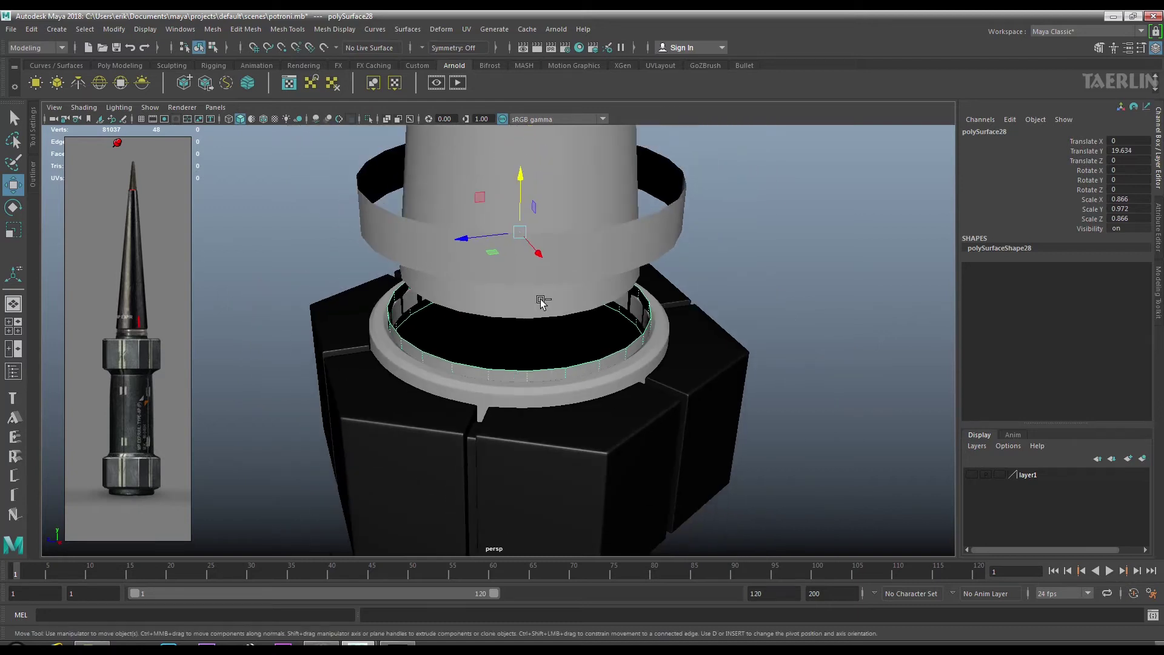
# Duplicate the inner band again, then undo the extra copy.
pyautogui.hotkey('ctrl', 'd')
pyautogui.moveTo(520, 176); pyautogui.dragTo(519, 34)
pyautogui.hotkey('ctrl', 'z')
pyautogui.hotkey('ctrl', 'z')
pyautogui.moveTo(456, 363); pyautogui.dragTo(540, 495)
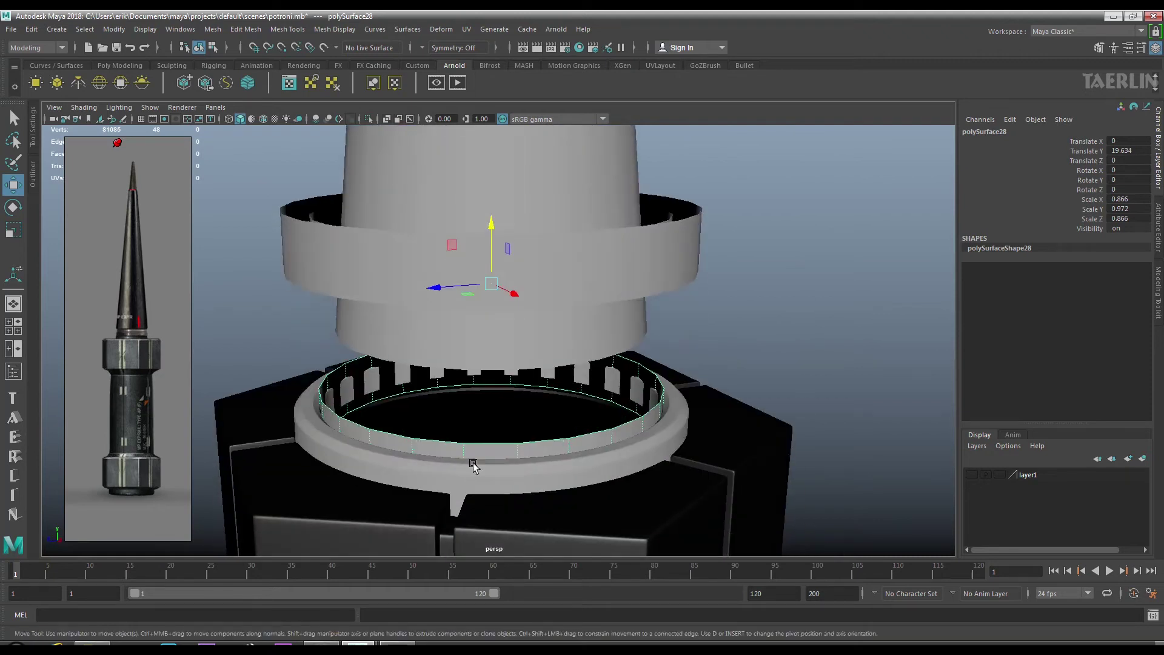
# Extrude the inner band's edge loop twice: a flat lip, then an inner wall of thickness -0.56.
pyautogui.moveTo(519, 320); pyautogui.dragTo(514, 283)
pyautogui.doubleClick(502, 440)
pyautogui.moveTo(503, 427); pyautogui.dragTo(500, 466)
pyautogui.moveTo(614, 374); pyautogui.dragTo(625, 374)
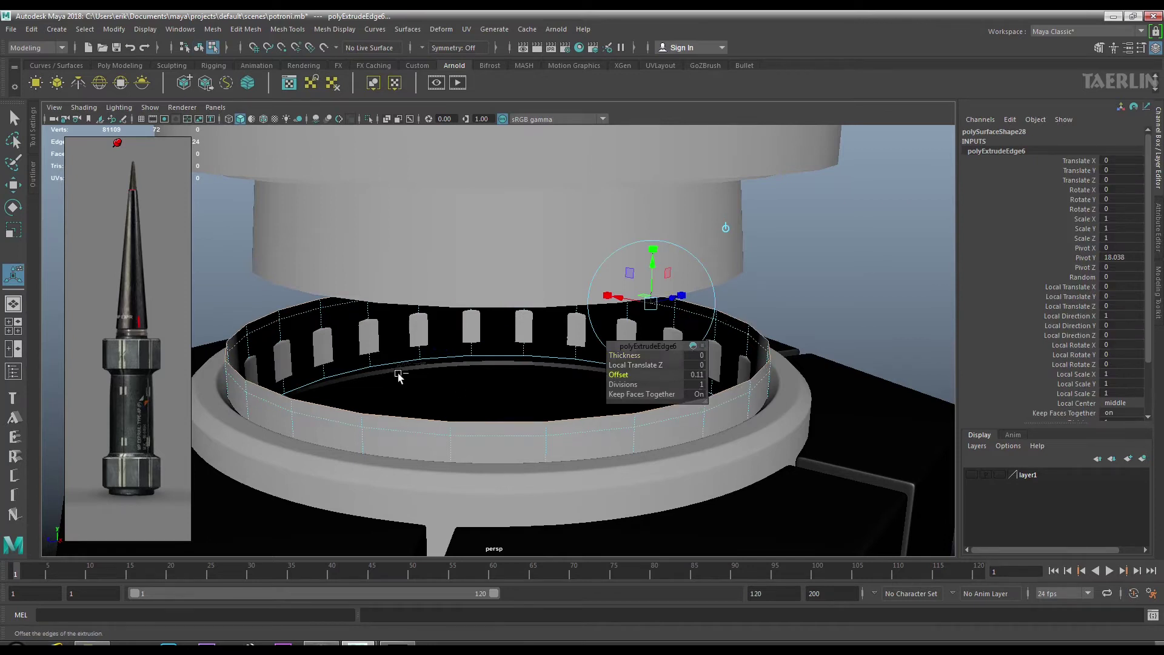
pyautogui.moveTo(399, 376); pyautogui.dragTo(376, 376)
pyautogui.moveTo(625, 355); pyautogui.dragTo(594, 353)
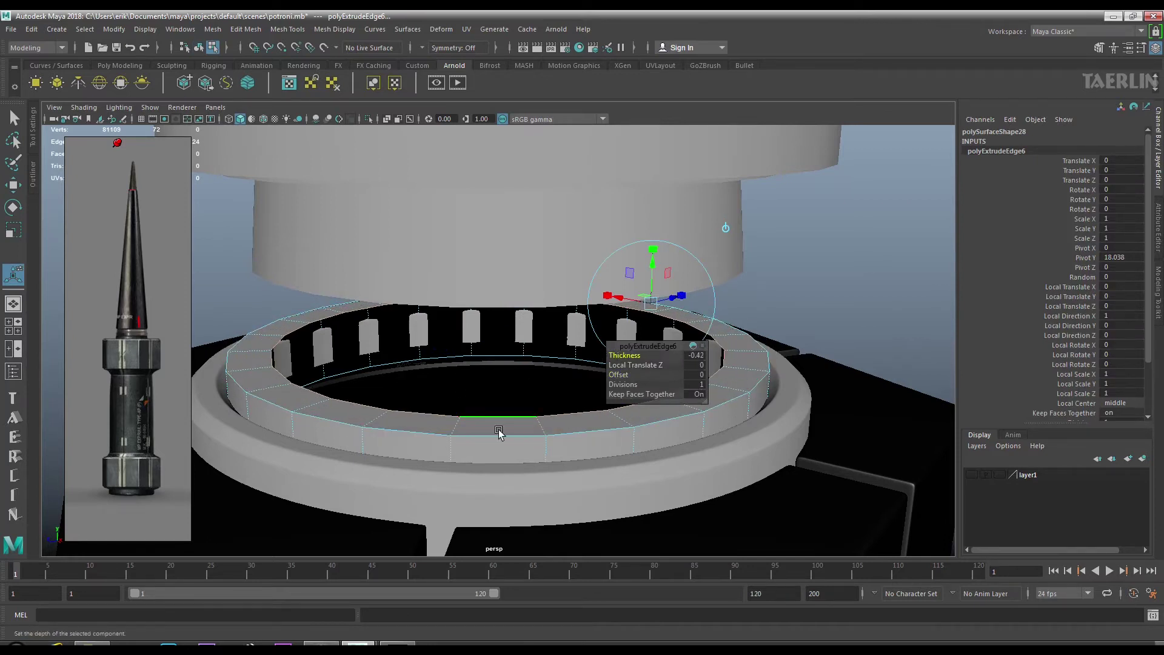
pyautogui.moveTo(437, 441); pyautogui.dragTo(427, 463)
pyautogui.moveTo(618, 373); pyautogui.dragTo(627, 373)
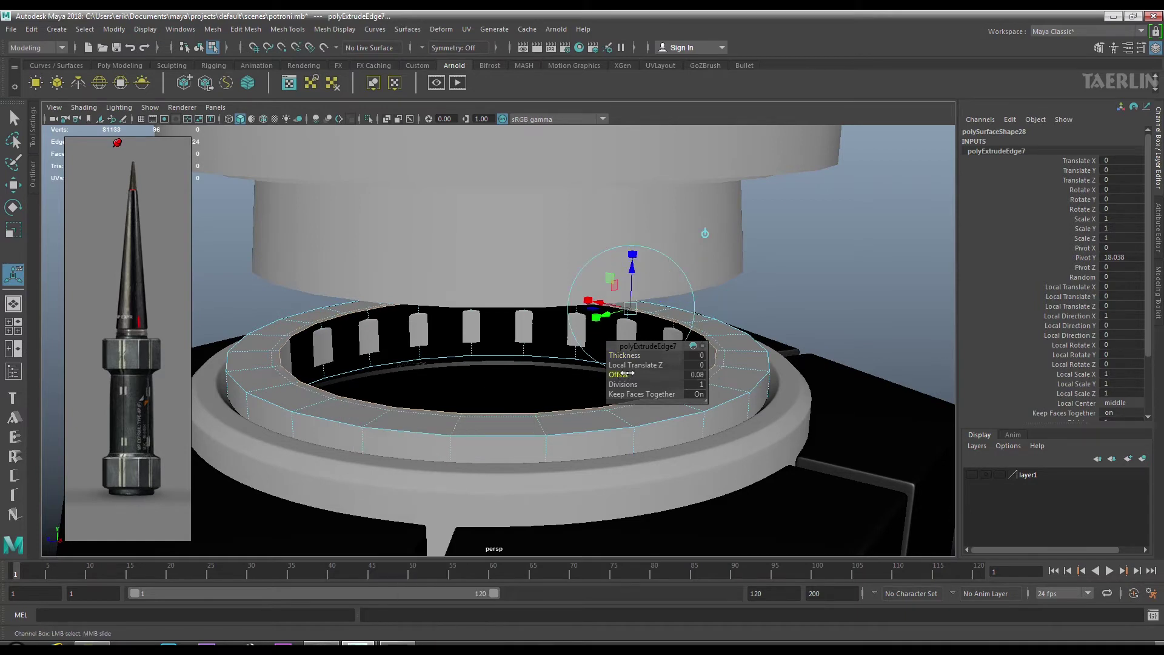
pyautogui.moveTo(512, 383); pyautogui.dragTo(485, 383)
pyautogui.click(624, 355)
pyautogui.moveTo(624, 355); pyautogui.dragTo(588, 358)
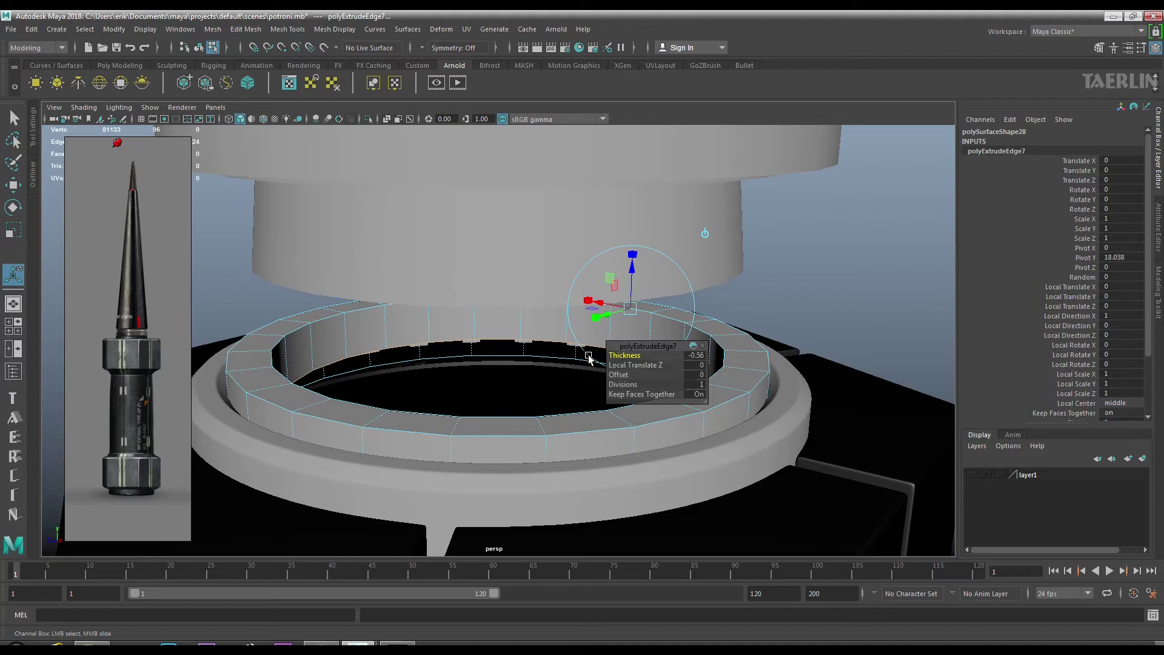
# Insert an edge loop around the band and bevel it to fraction 0.31.
pyautogui.moveTo(400, 424); pyautogui.dragTo(452, 300)
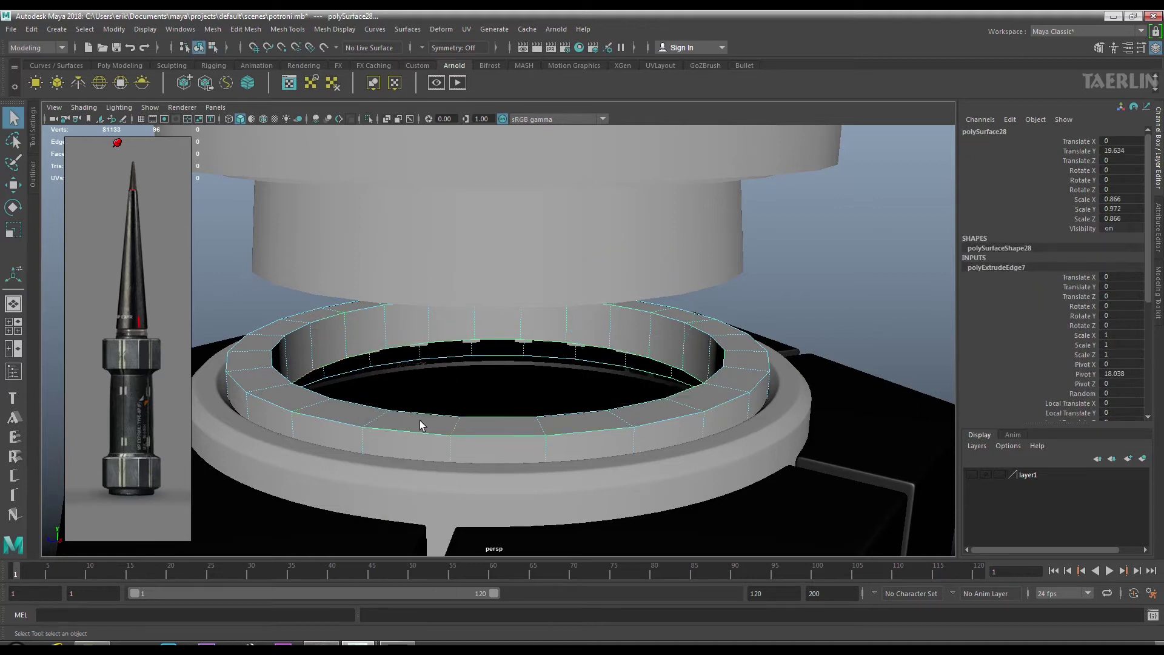
pyautogui.moveTo(402, 430); pyautogui.dragTo(469, 301)
pyautogui.moveTo(432, 425); pyautogui.dragTo(347, 374)
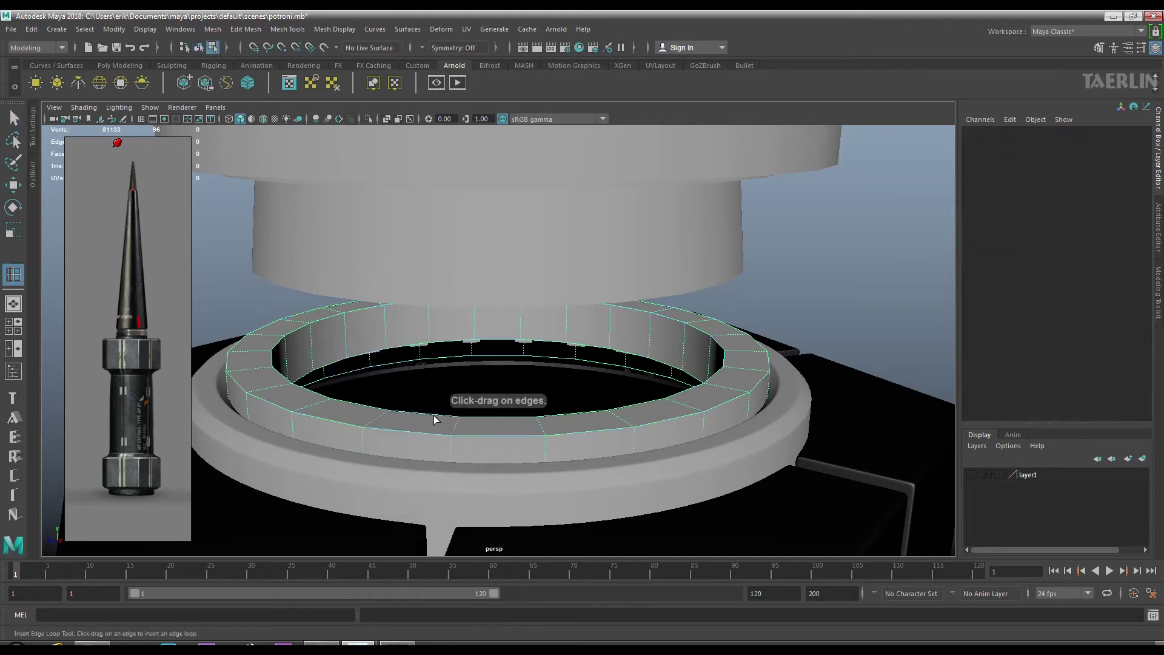
pyautogui.click(457, 429)
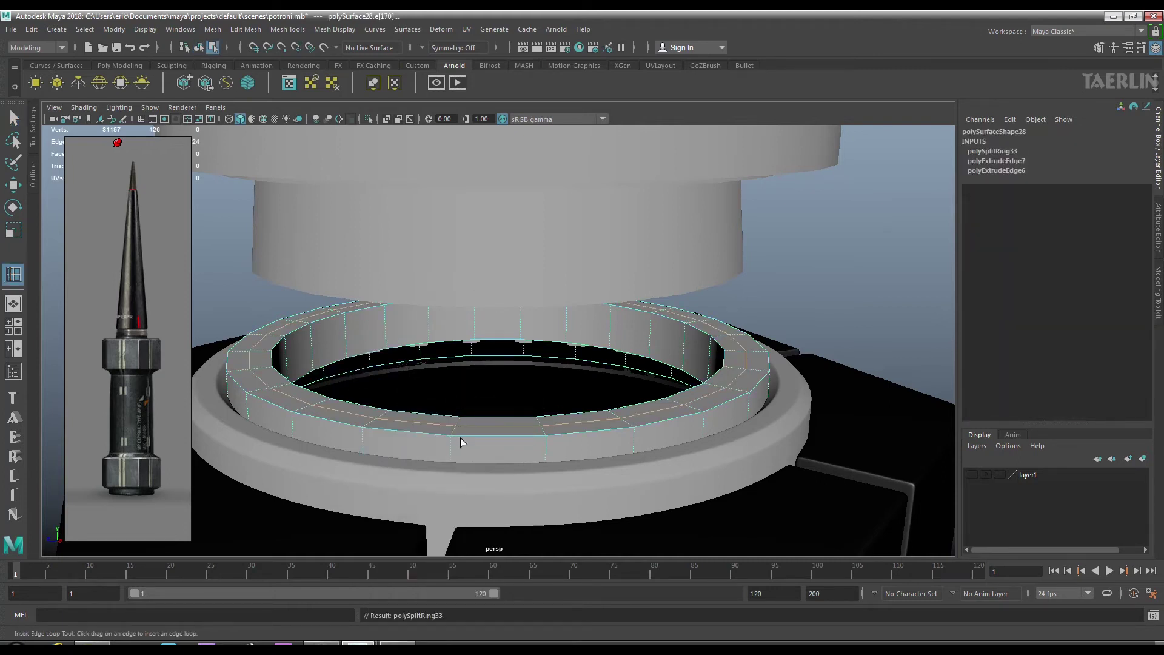
pyautogui.press('w')
pyautogui.rightClick(488, 425)
pyautogui.click(537, 426)
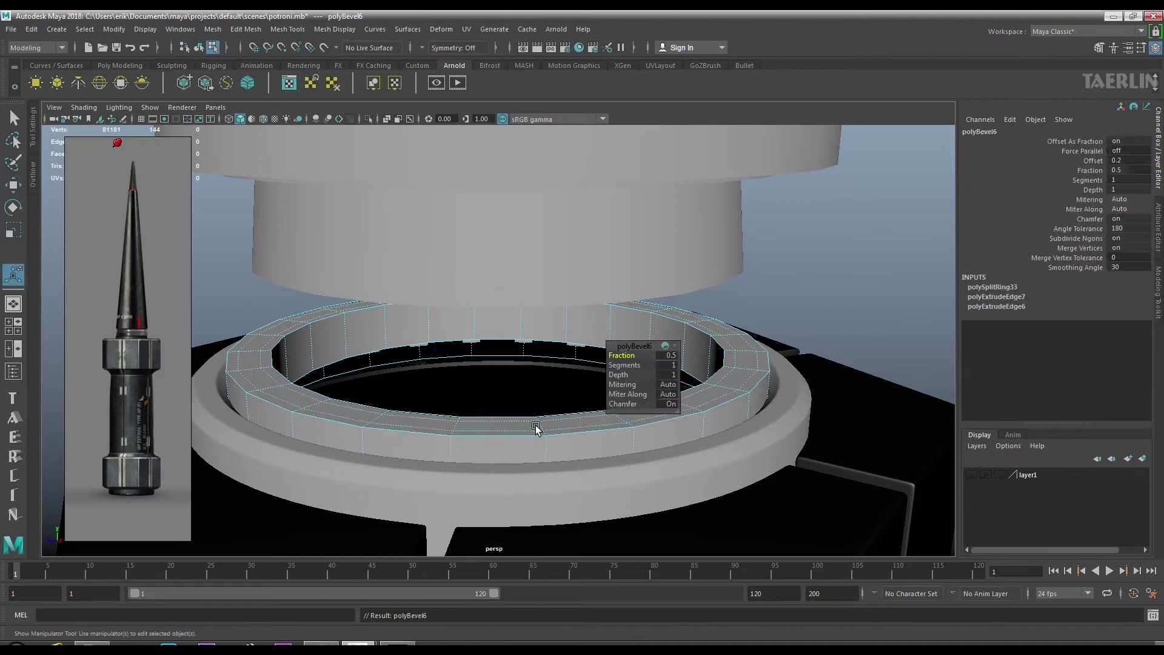
pyautogui.rightClick(510, 420)
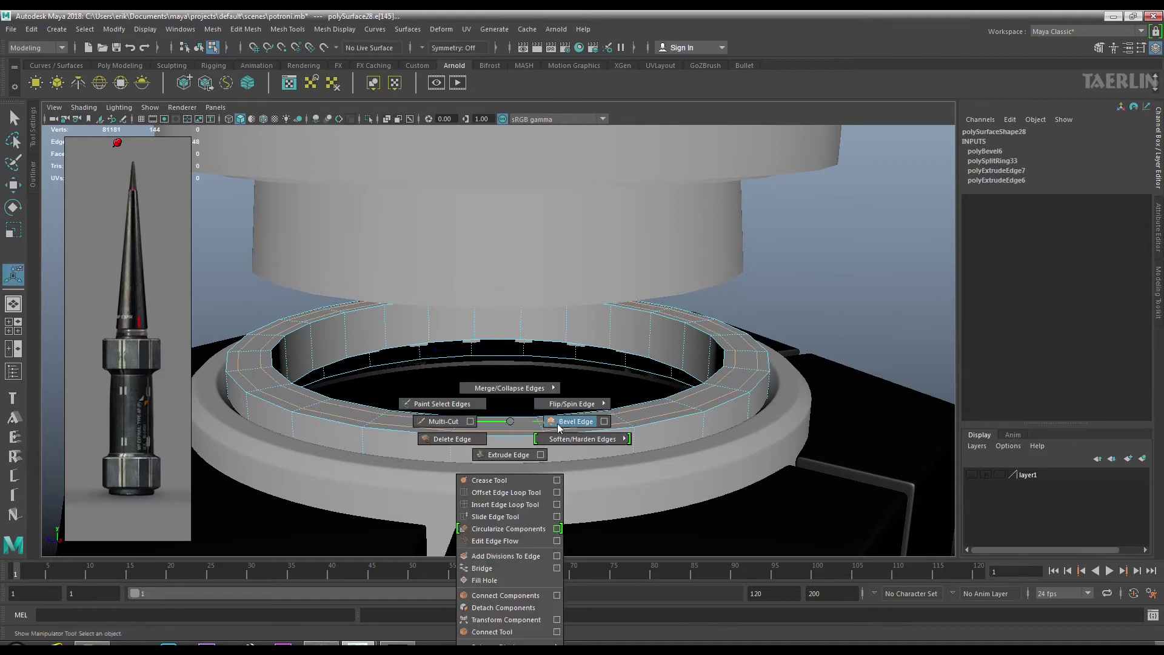
pyautogui.click(564, 426)
pyautogui.moveTo(621, 356); pyautogui.dragTo(613, 355)
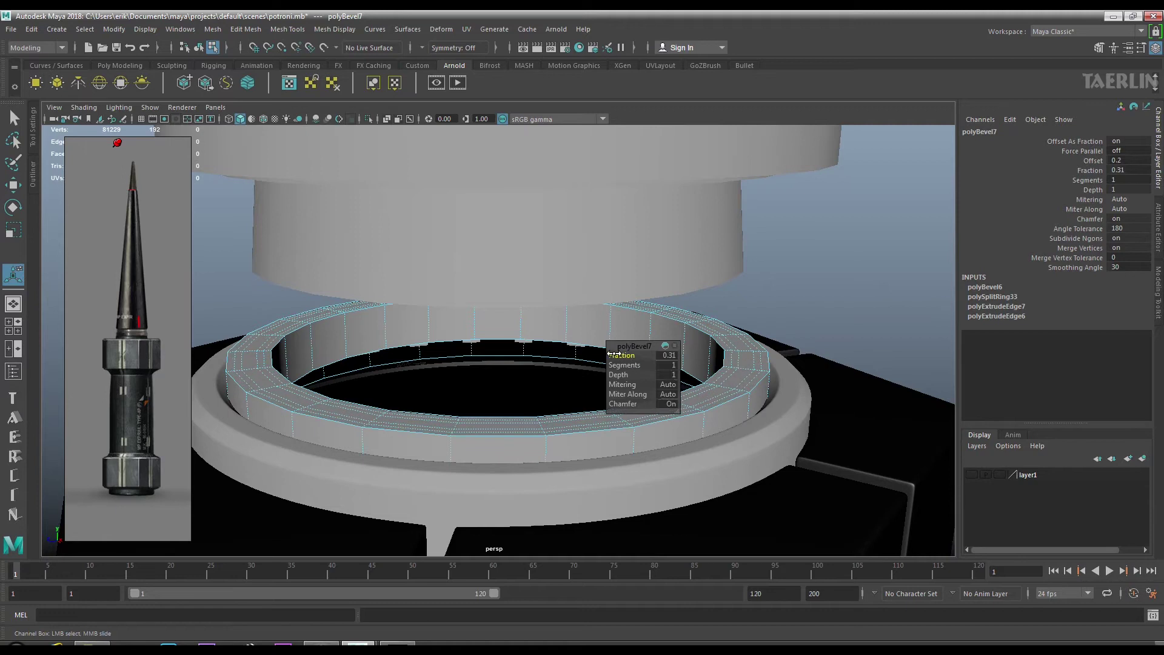
# Extrude the strip of faces around the band with thickness 0.07.
pyautogui.moveTo(447, 408); pyautogui.dragTo(566, 525)
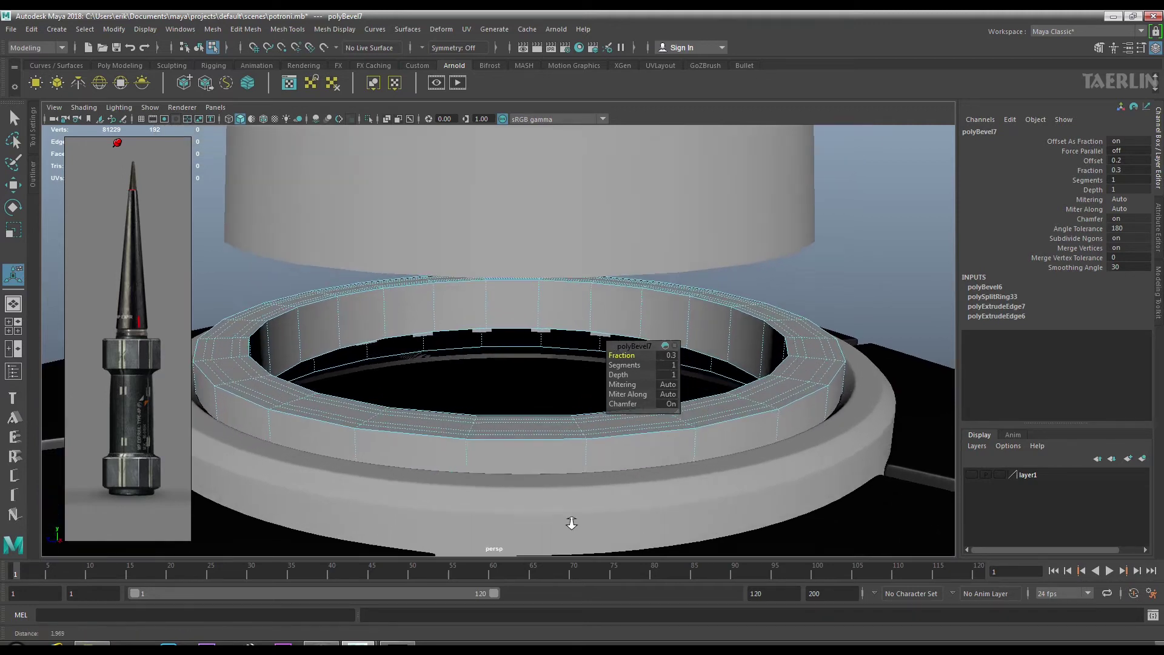
pyautogui.rightClick(517, 319)
pyautogui.moveTo(516, 319); pyautogui.dragTo(533, 315)
pyautogui.press('q')
pyautogui.rightClick(533, 318)
pyautogui.click(532, 351)
pyautogui.click(610, 304)
pyautogui.moveTo(610, 305); pyautogui.dragTo(591, 343)
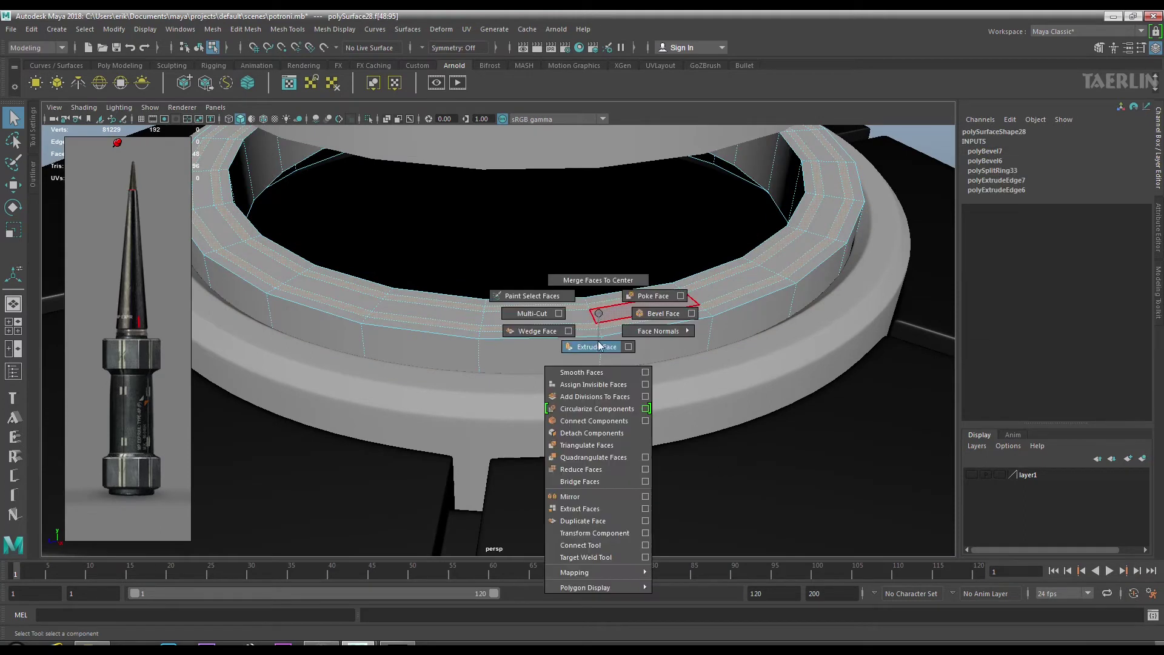
pyautogui.moveTo(631, 356); pyautogui.dragTo(636, 355)
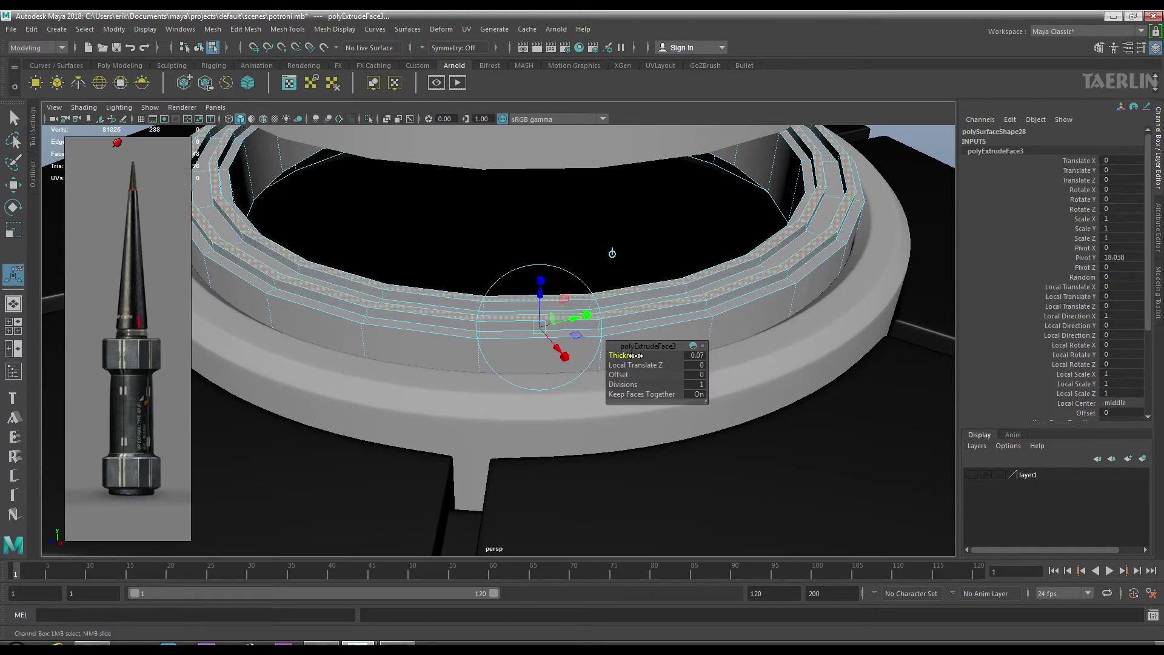
pyautogui.press('F10')
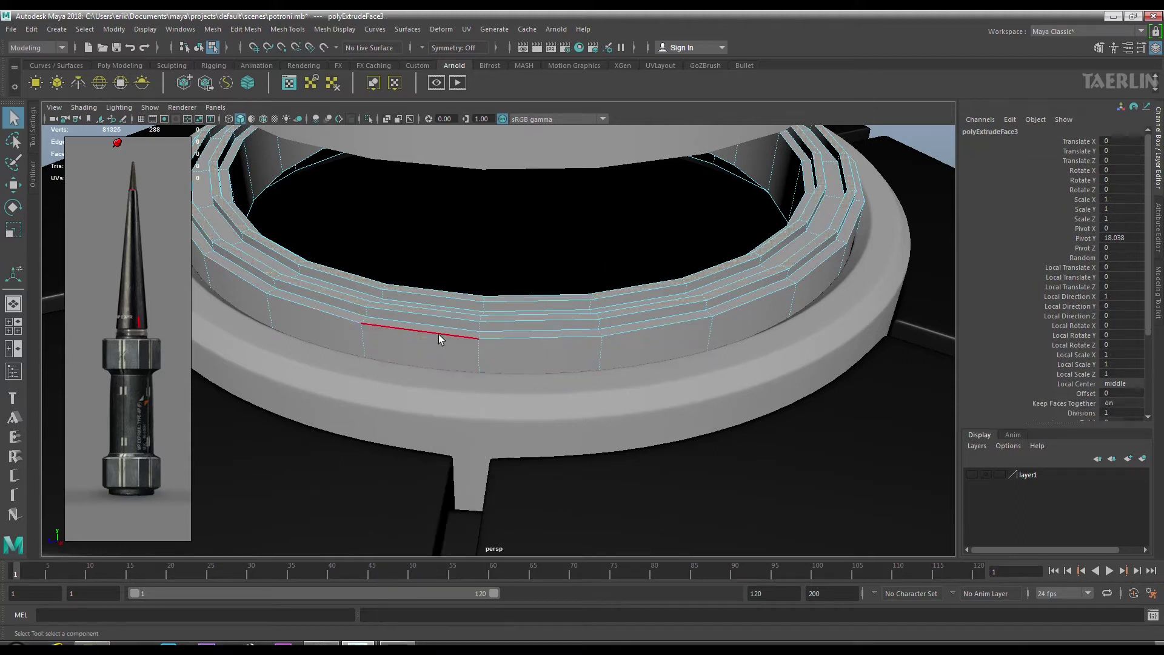
# Bevel an edge loop at fraction 0.39 with chamfer off and preview the band smoothed.
pyautogui.doubleClick(438, 336)
pyautogui.rightClick(235, 156)
pyautogui.moveTo(235, 157); pyautogui.dragTo(285, 158)
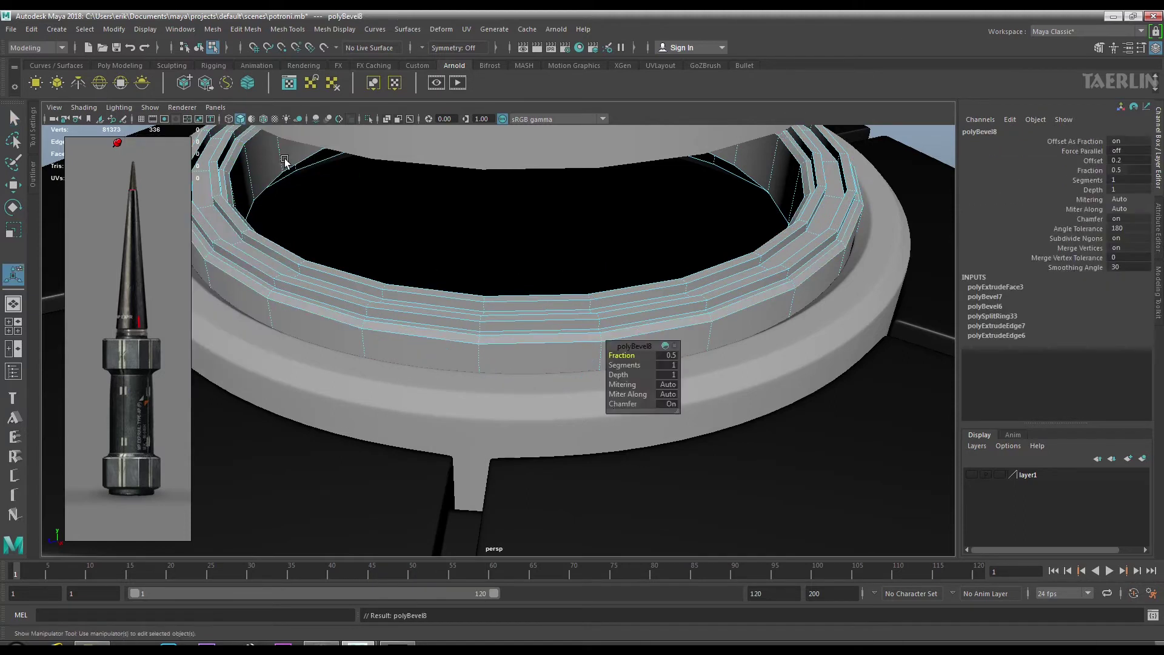
pyautogui.click(662, 404)
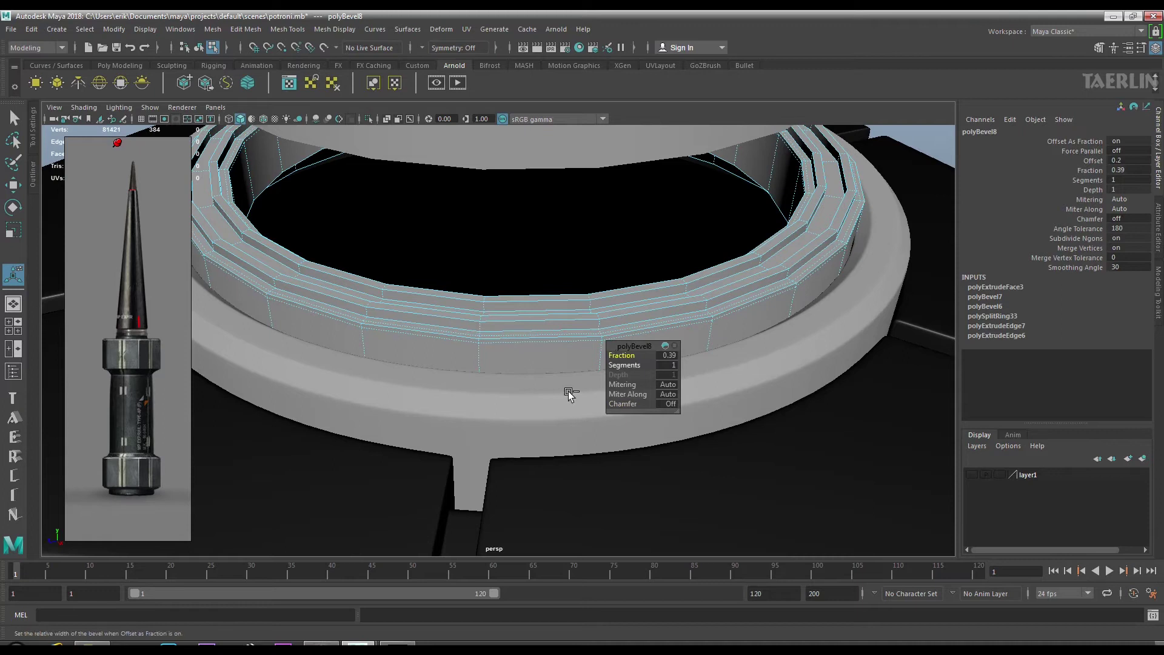
pyautogui.press('3')
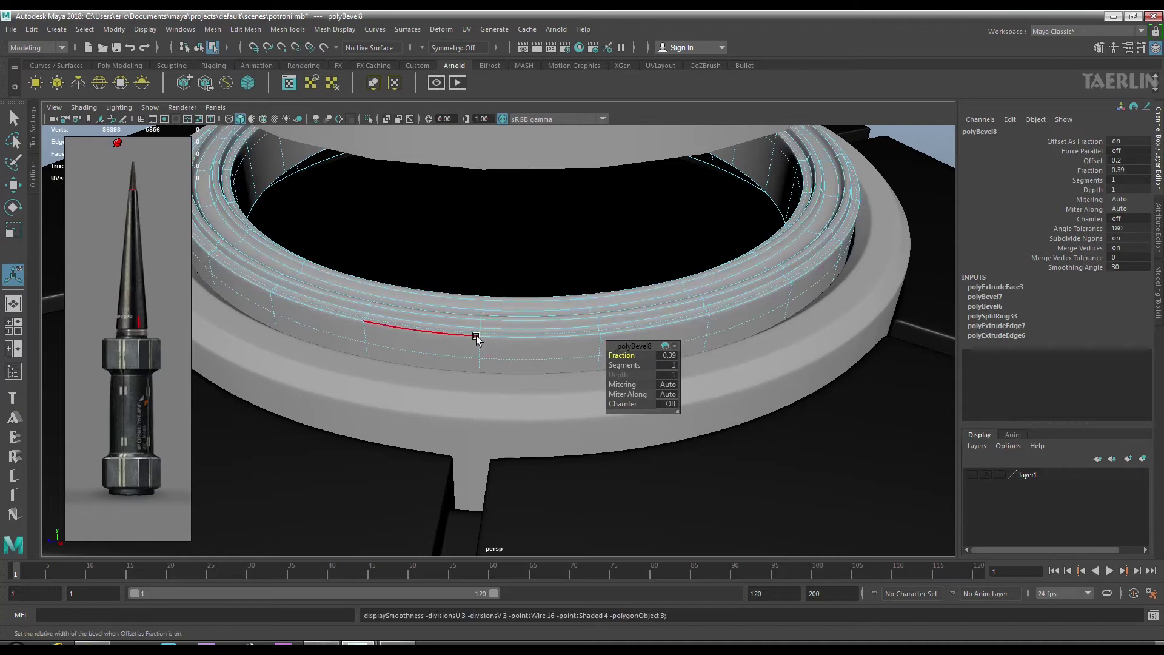
pyautogui.moveTo(477, 327); pyautogui.dragTo(524, 304)
pyautogui.moveTo(493, 357); pyautogui.dragTo(412, 420)
pyautogui.click(412, 420)
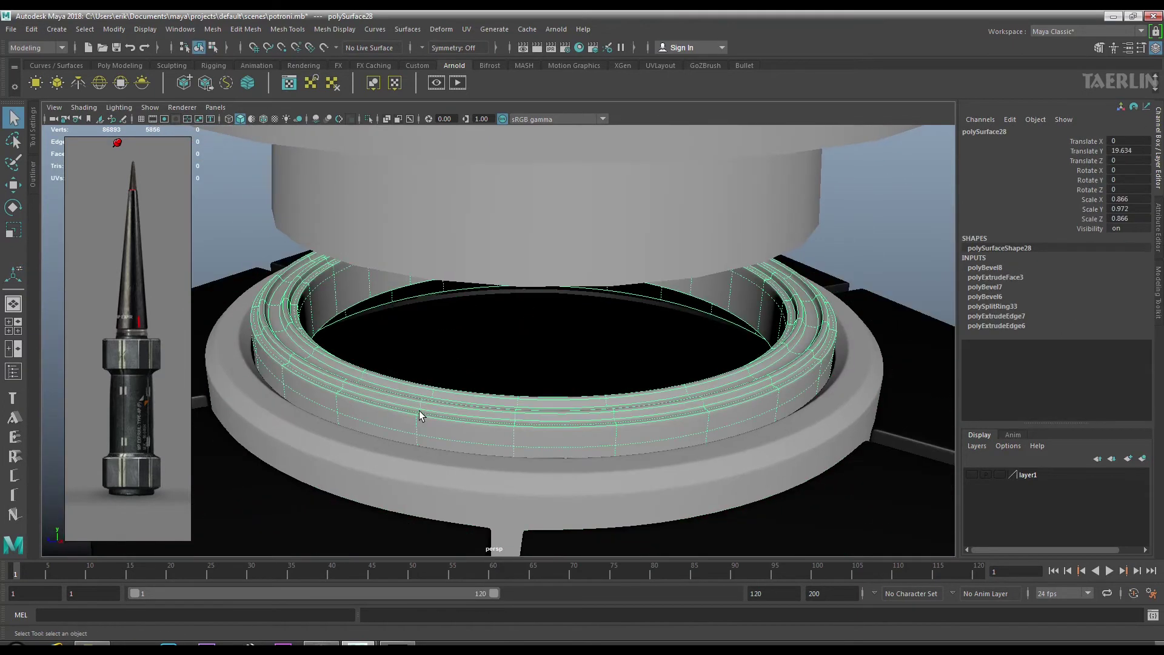
# Lower the selected ring slightly and widen it a little.
pyautogui.click(17, 189)
pyautogui.scroll(-3)
pyautogui.moveTo(530, 145); pyautogui.dragTo(530, 151)
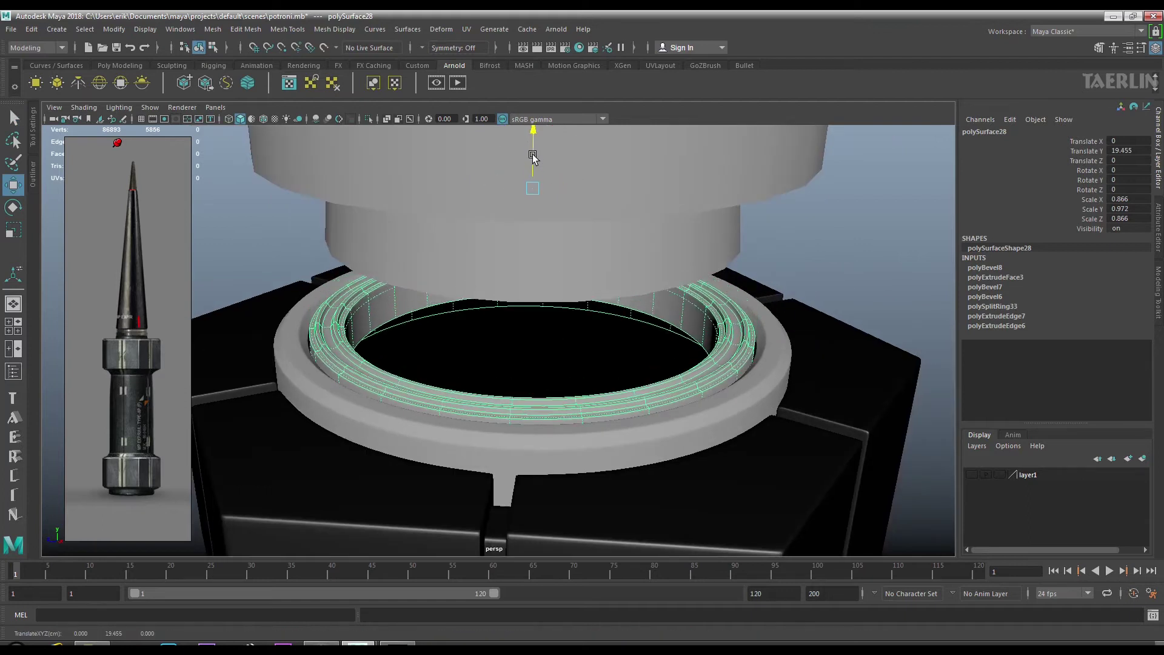
pyautogui.moveTo(493, 384); pyautogui.dragTo(511, 236)
pyautogui.press('r')
pyautogui.moveTo(525, 156); pyautogui.dragTo(520, 255)
# Clear the selection and select the upper ring from a new angle.
pyautogui.rightClick(364, 316)
pyautogui.moveTo(545, 364); pyautogui.dragTo(671, 402)
pyautogui.moveTo(671, 403); pyautogui.dragTo(434, 347)
pyautogui.moveTo(434, 346); pyautogui.dragTo(478, 402)
pyautogui.click(426, 371)
pyautogui.moveTo(478, 402); pyautogui.dragTo(535, 462)
pyautogui.moveTo(535, 462); pyautogui.dragTo(487, 439)
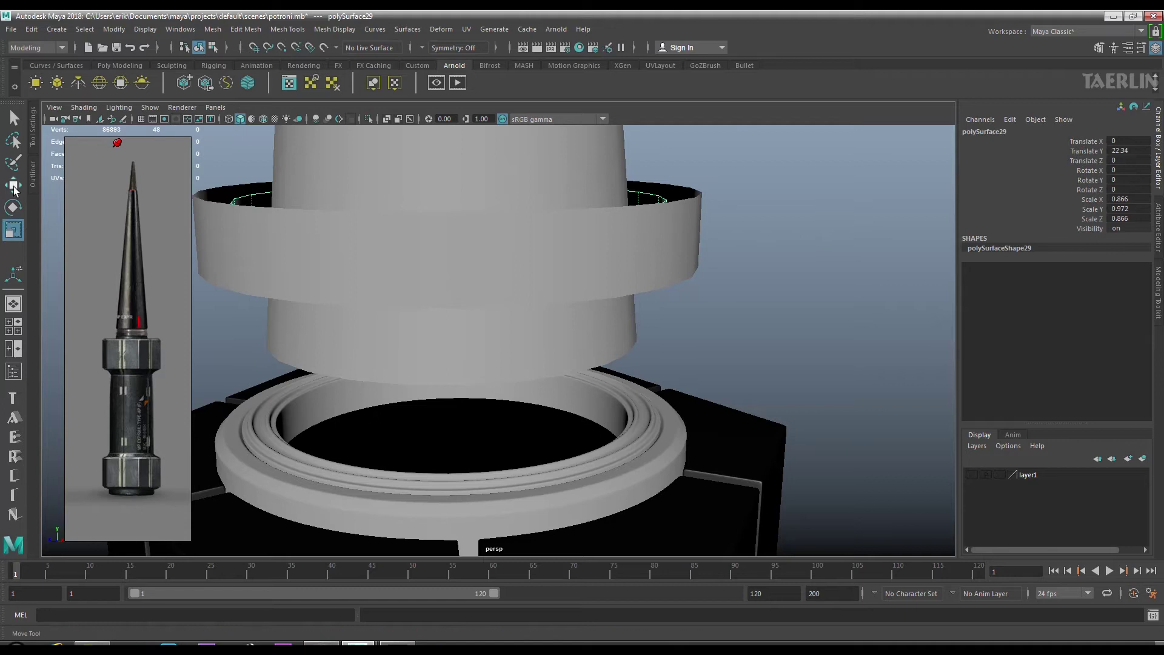
# Lower the upper ring toward the base and shrink its width to hug the tower.
pyautogui.click(14, 188)
pyautogui.scroll(-3)
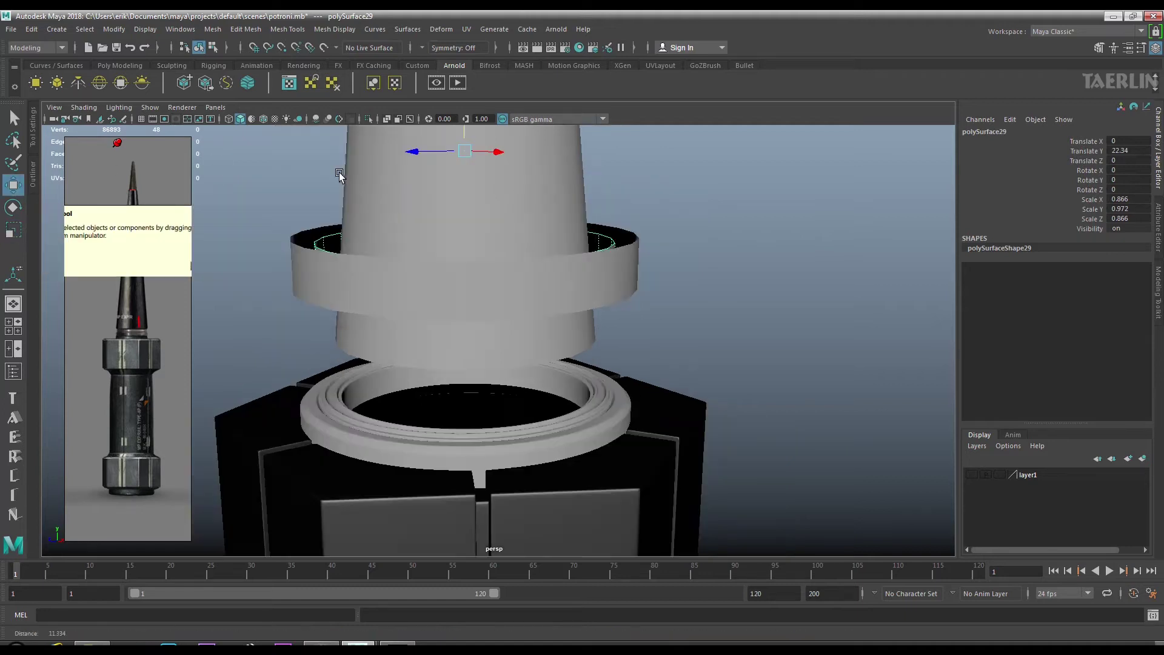
pyautogui.scroll(-3)
pyautogui.moveTo(488, 129); pyautogui.dragTo(536, 331)
pyautogui.scroll(3)
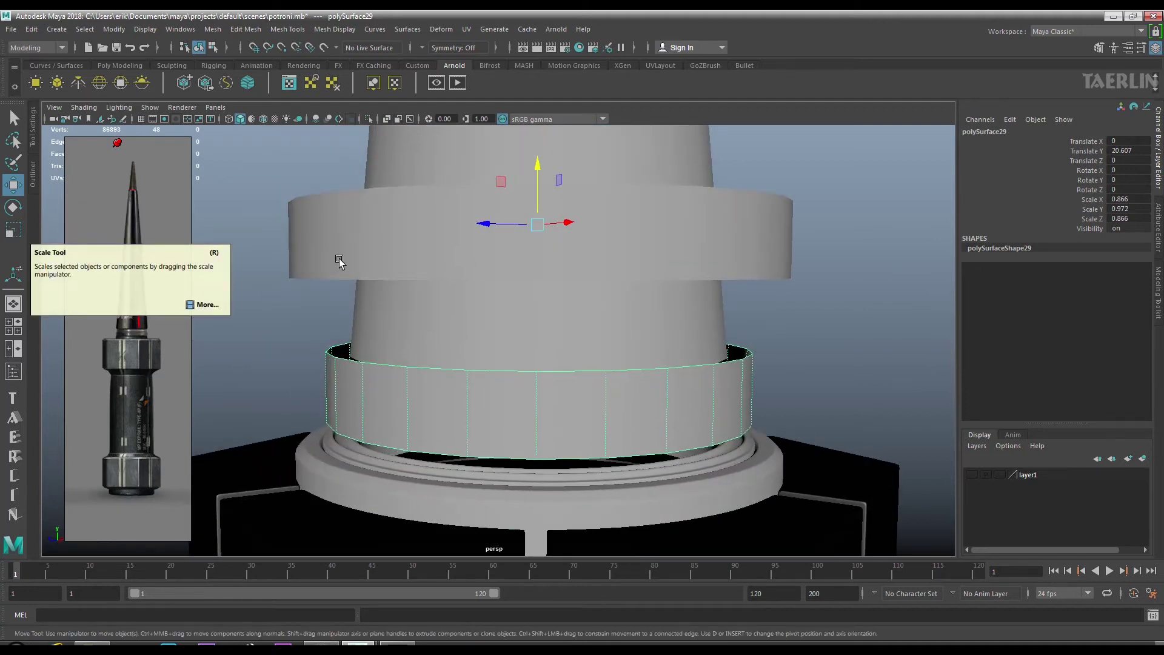
pyautogui.moveTo(537, 182); pyautogui.dragTo(515, 252)
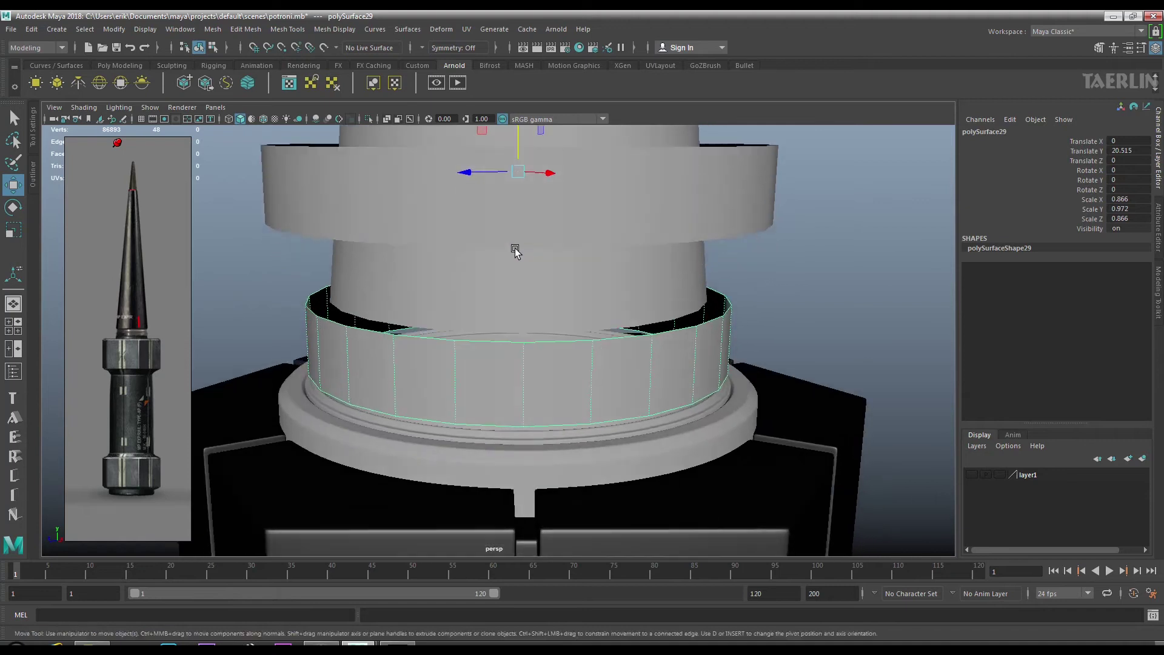
pyautogui.press('r')
pyautogui.moveTo(538, 385); pyautogui.dragTo(493, 213)
# Flatten the ring and sink it into the base, scaled to 0.751 × 0.758 × 0.751.
pyautogui.press('w')
pyautogui.moveTo(395, 278); pyautogui.dragTo(569, 265)
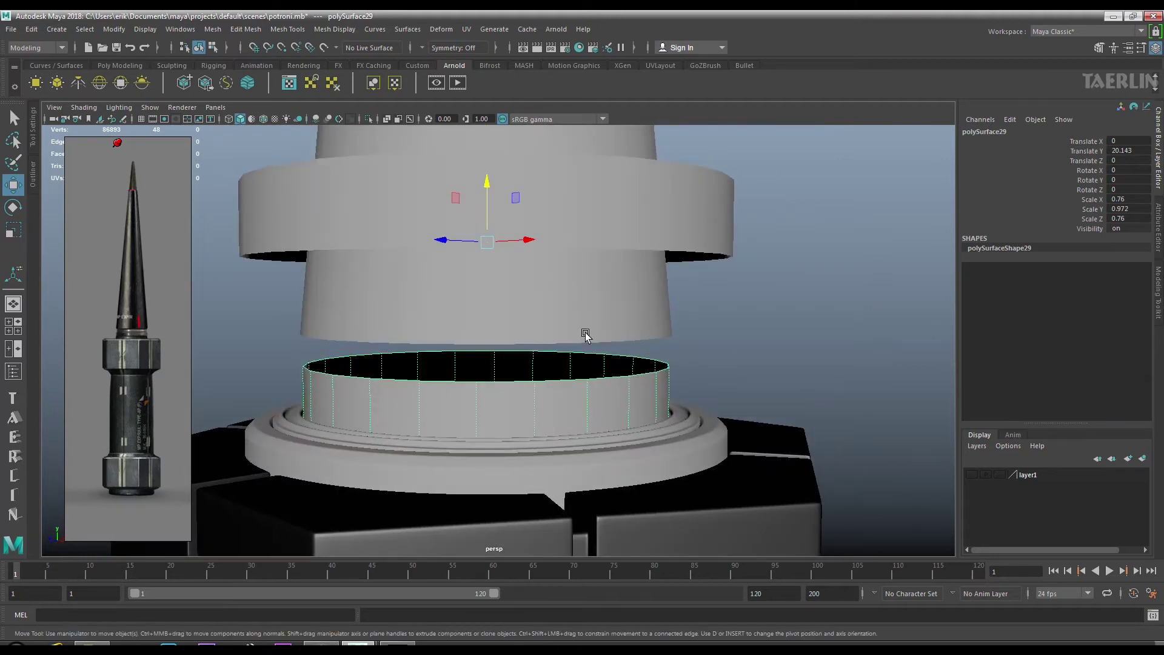
pyautogui.press('r')
pyautogui.moveTo(486, 187); pyautogui.dragTo(486, 202)
pyautogui.press('w')
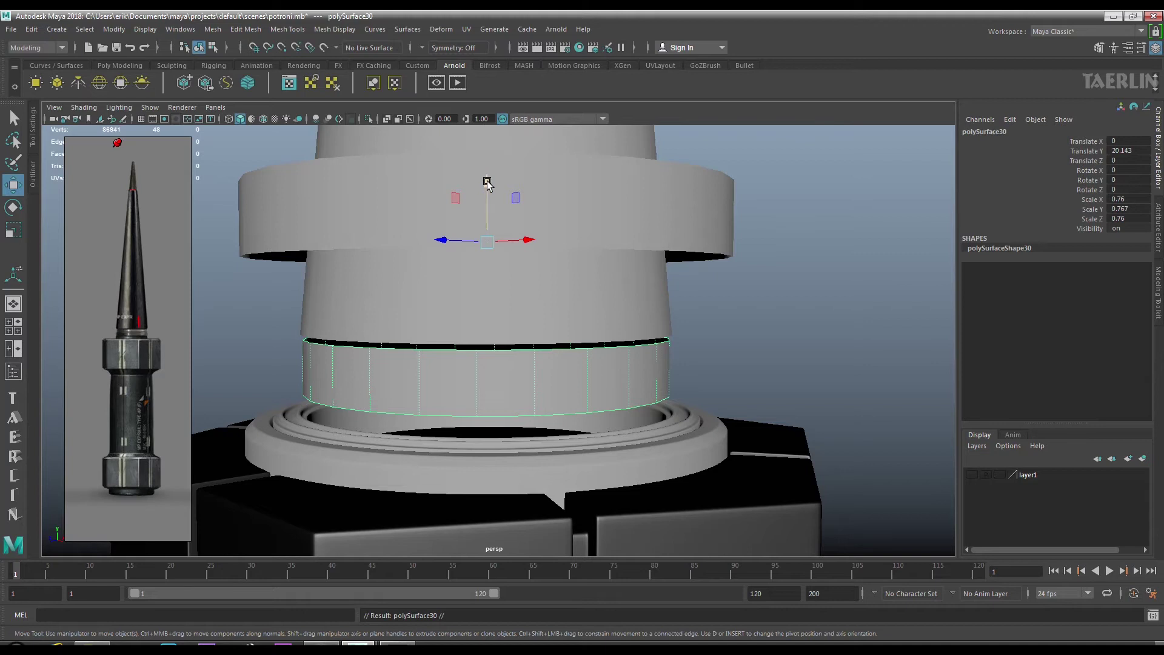
pyautogui.moveTo(488, 182); pyautogui.dragTo(494, 259)
pyautogui.click(490, 250)
pyautogui.click(468, 384)
pyautogui.press('f')
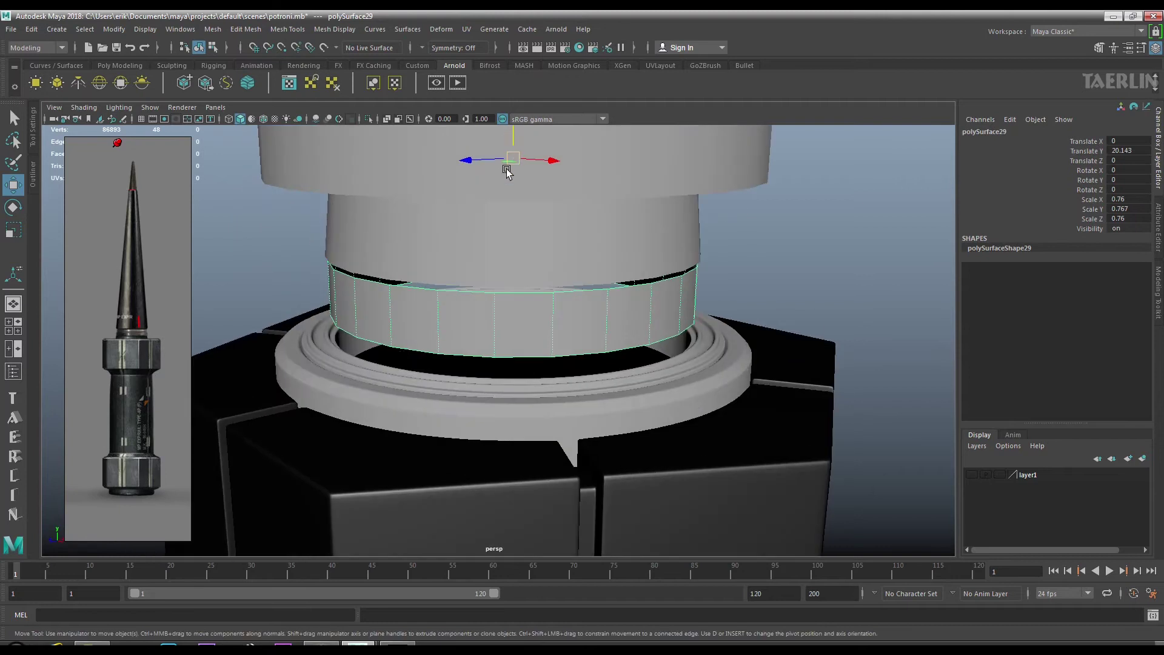
pyautogui.moveTo(513, 140); pyautogui.dragTo(512, 214)
pyautogui.click(13, 234)
pyautogui.press('w')
# Raise the ring slightly, then duplicate it and lift the copy to 20.474 height.
pyautogui.moveTo(512, 214); pyautogui.dragTo(523, 244)
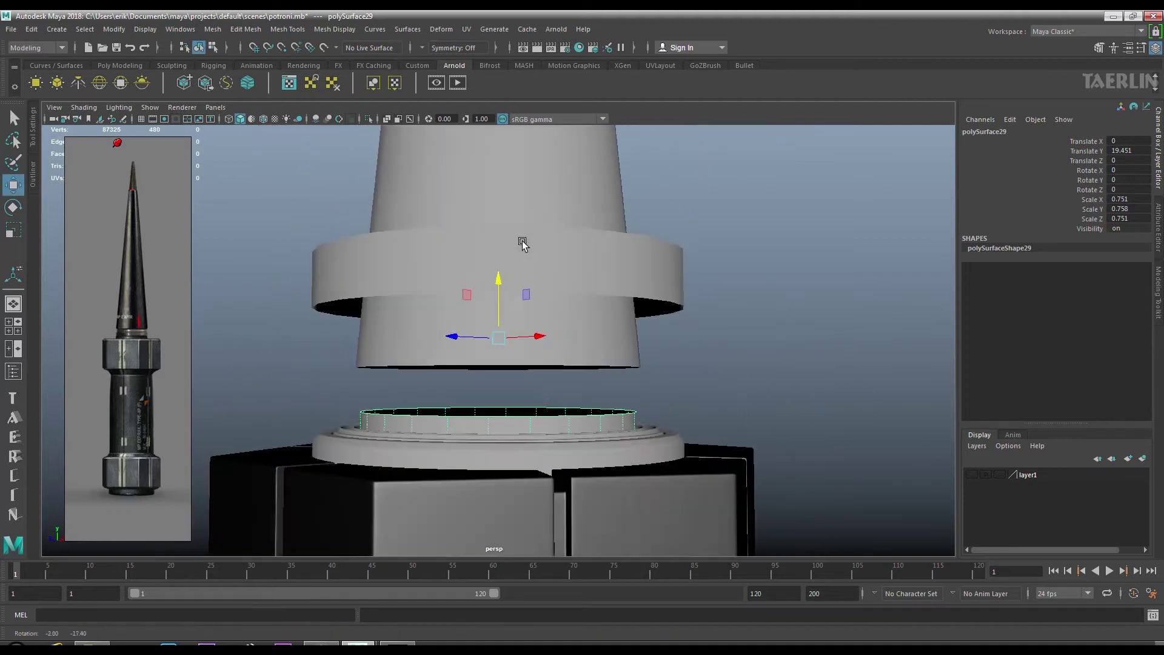
pyautogui.scroll(3)
pyautogui.scroll(3)
pyautogui.moveTo(493, 200); pyautogui.dragTo(492, 203)
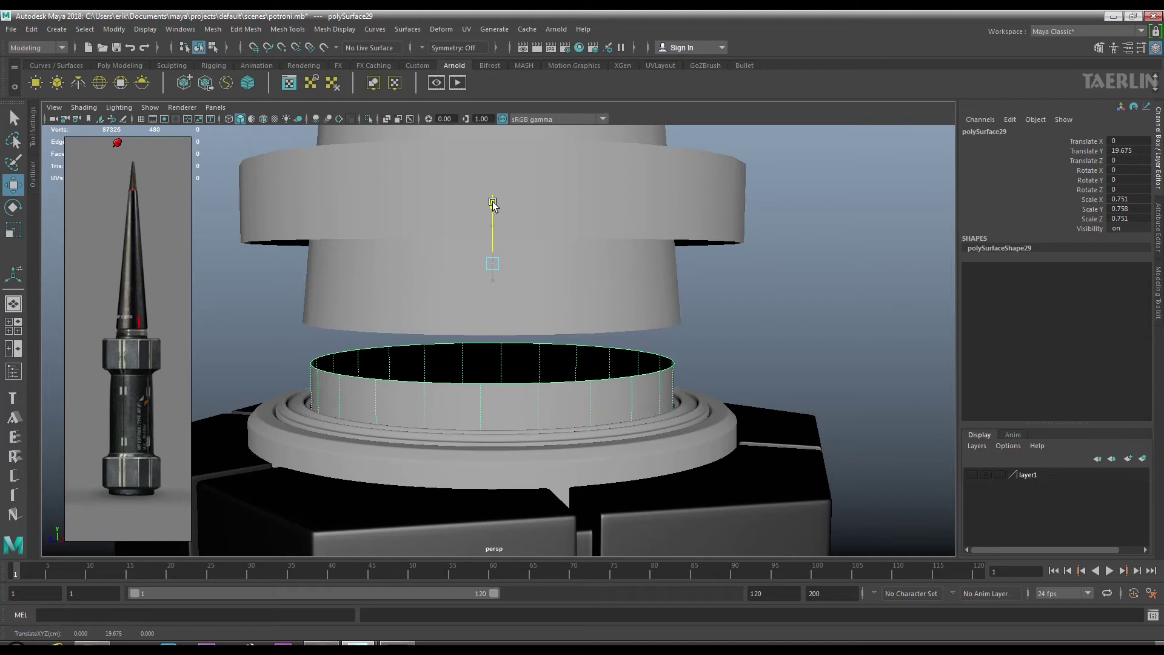
pyautogui.hotkey('ctrl', 'd')
pyautogui.moveTo(492, 203); pyautogui.dragTo(506, 137)
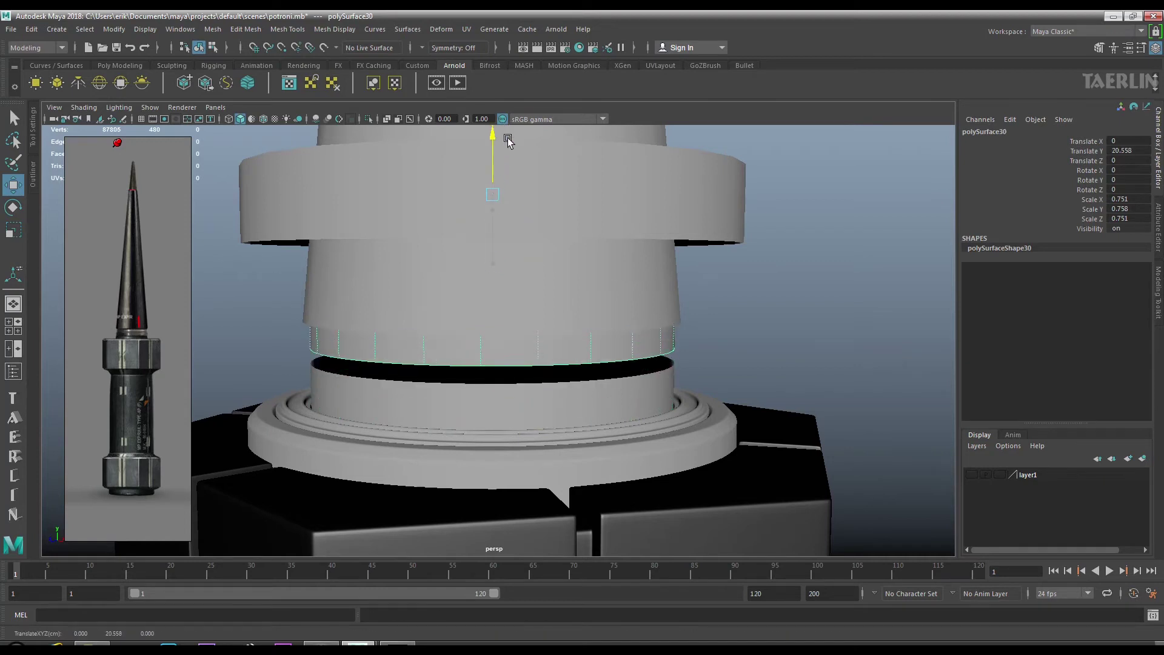
# Switch to edge mode and select the ring's top edge loop.
pyautogui.moveTo(506, 138); pyautogui.dragTo(631, 371)
pyautogui.scroll(3)
pyautogui.scroll(3)
pyautogui.moveTo(509, 328); pyautogui.dragTo(528, 241)
pyautogui.scroll(-3)
pyautogui.doubleClick(527, 241)
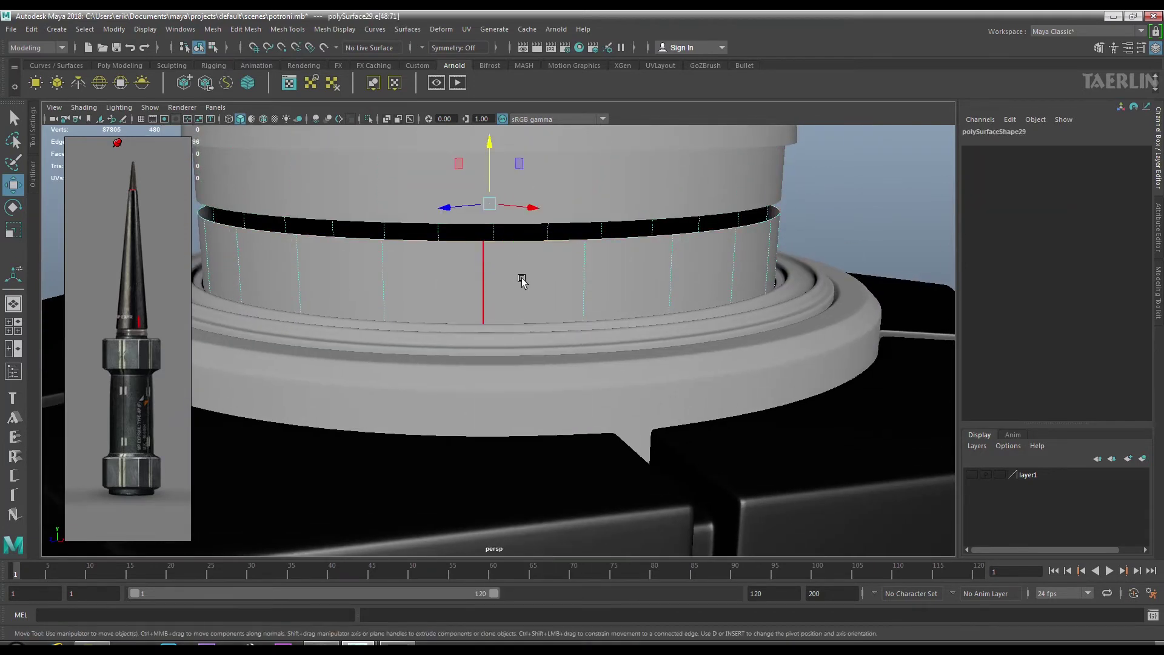
# Extrude the ring's top edge loop inward with offset 0 and thickness -0.39.
pyautogui.moveTo(522, 281); pyautogui.dragTo(589, 357)
pyautogui.moveTo(563, 319); pyautogui.dragTo(563, 353)
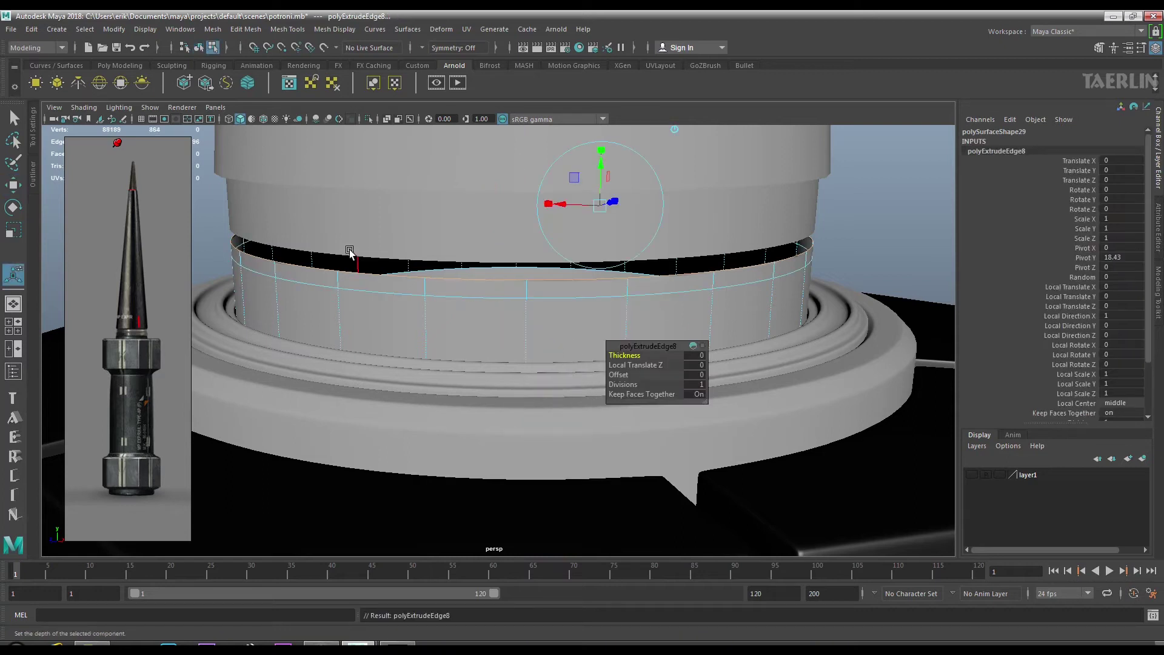
pyautogui.hotkey('ctrl', 'z')
pyautogui.moveTo(462, 306); pyautogui.dragTo(466, 342)
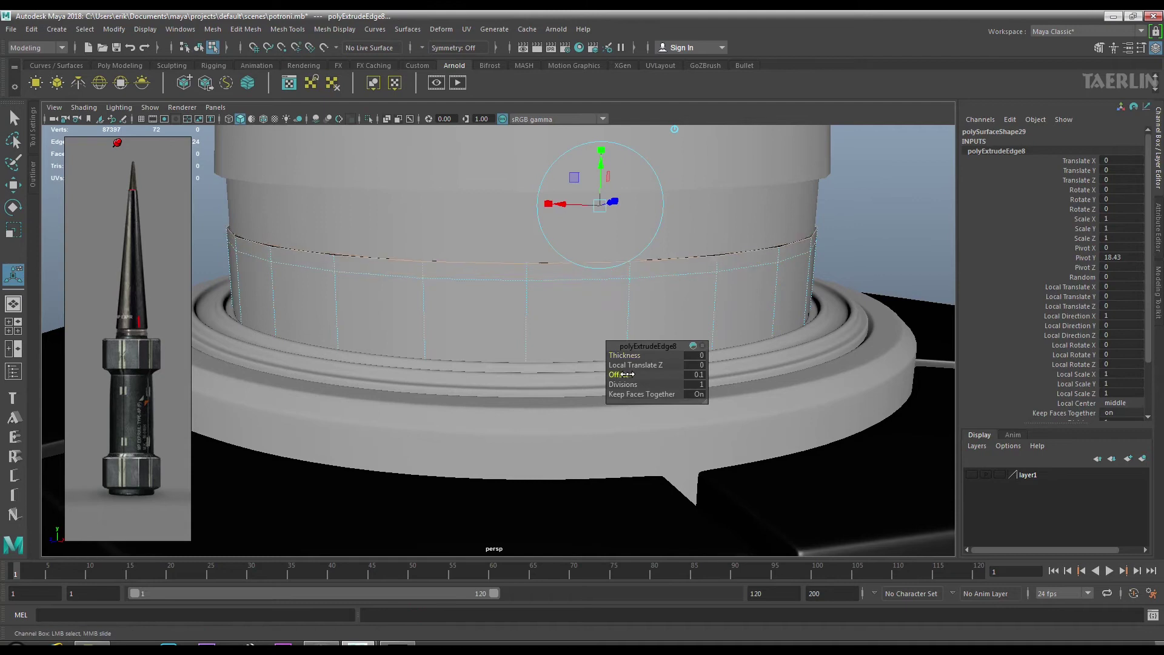
pyautogui.moveTo(556, 361); pyautogui.dragTo(540, 362)
pyautogui.click(625, 355)
pyautogui.moveTo(624, 355); pyautogui.dragTo(599, 355)
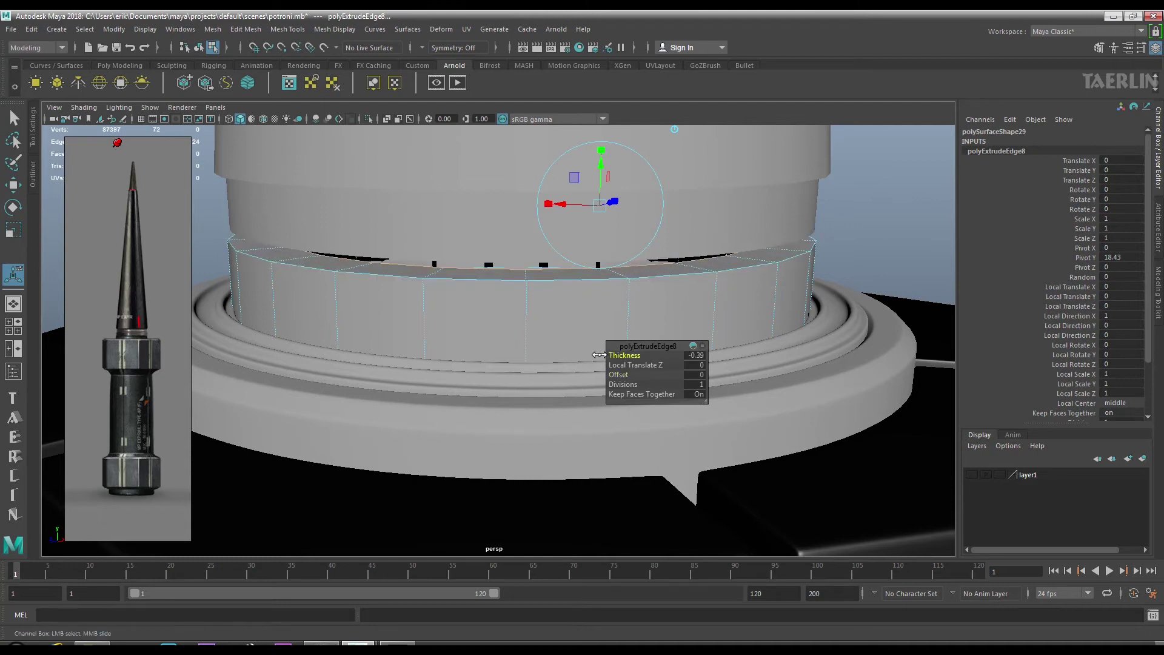
pyautogui.moveTo(494, 293); pyautogui.dragTo(506, 281)
# Bevel the rim edges and the next edge loop with a narrowed fraction.
pyautogui.rightClick(507, 281)
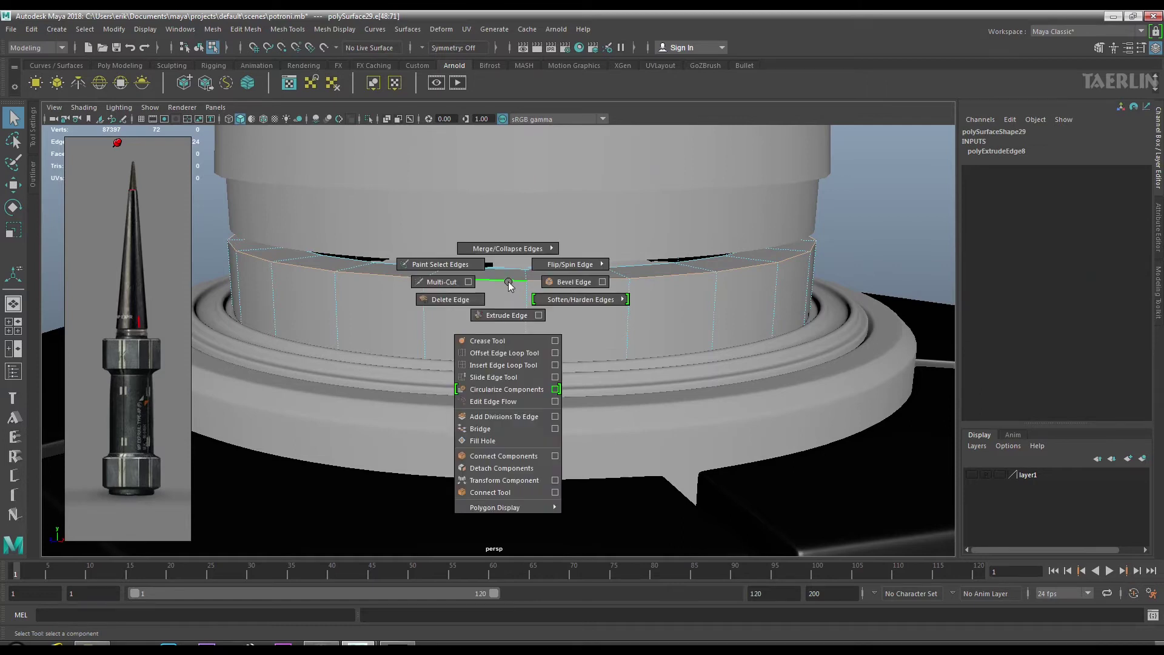
pyautogui.moveTo(508, 281); pyautogui.dragTo(572, 282)
pyautogui.click(622, 355)
pyautogui.moveTo(622, 356); pyautogui.dragTo(607, 353)
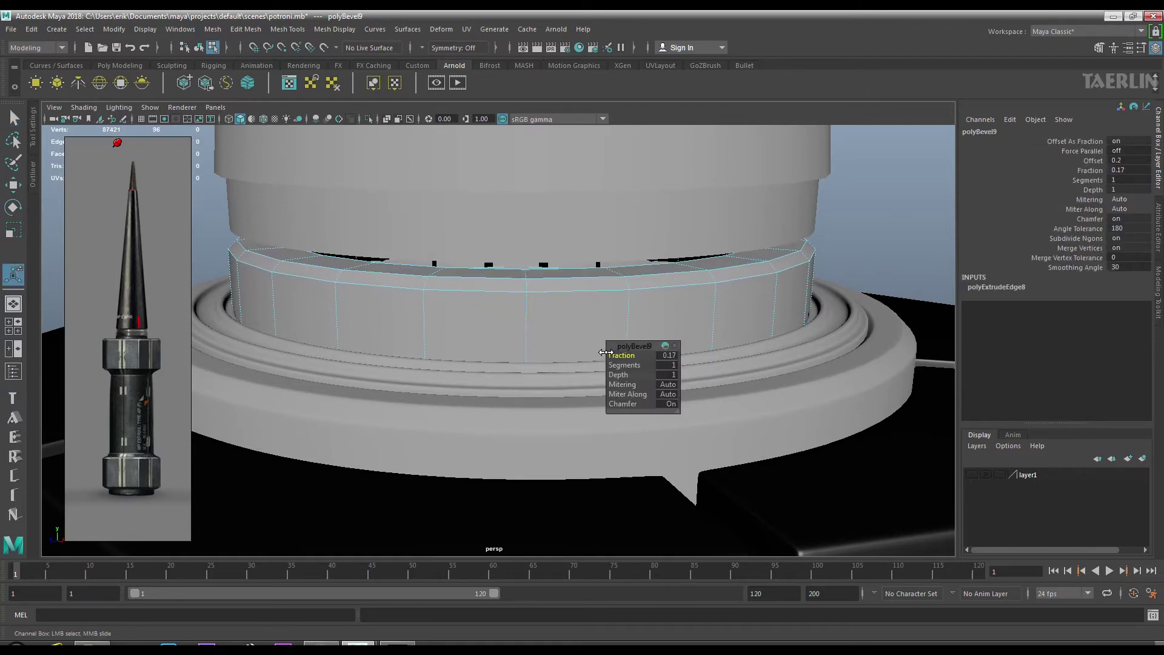
pyautogui.click(572, 278)
pyautogui.moveTo(567, 294); pyautogui.dragTo(632, 294)
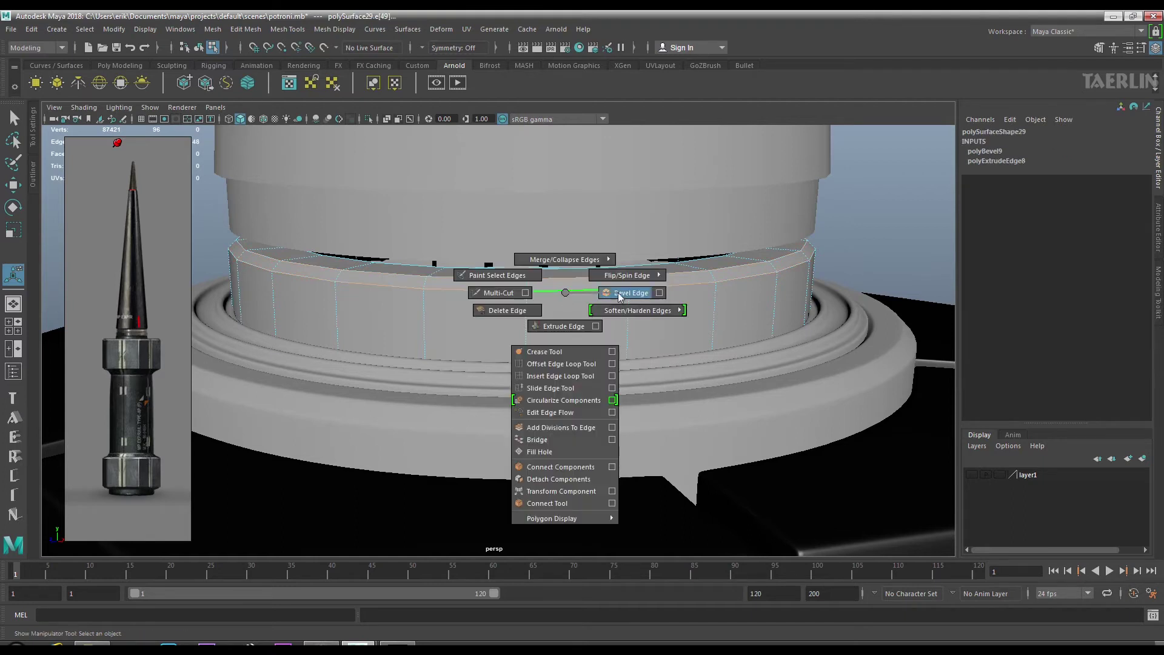
pyautogui.press('1')
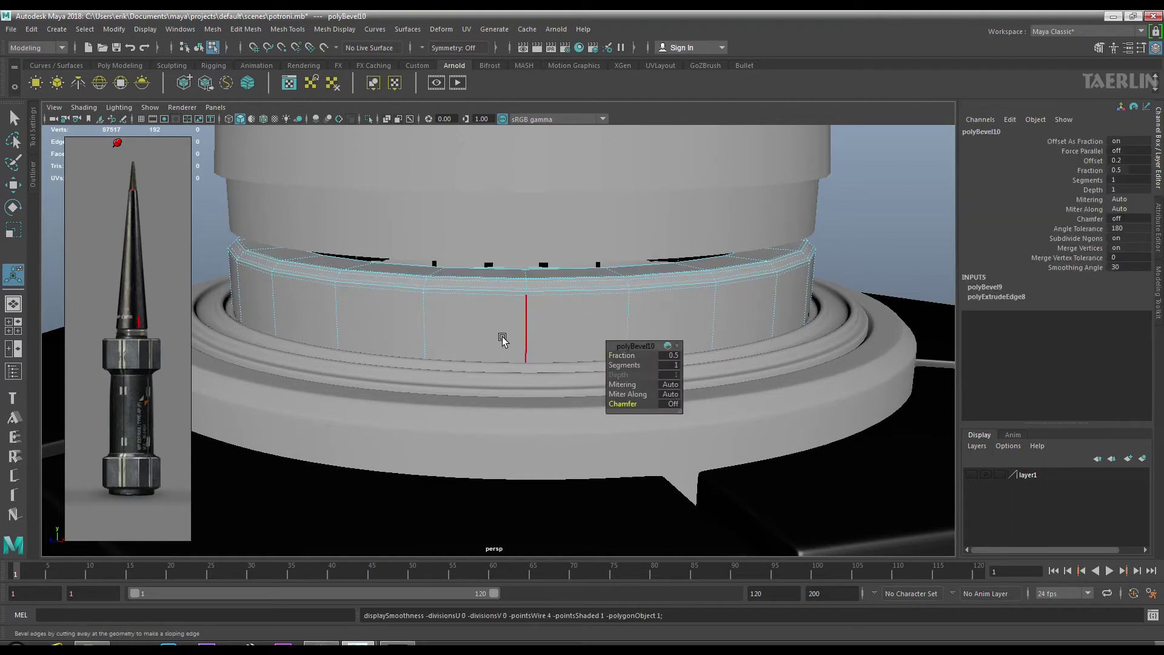
# Cut three new edge loops around the ring's middle with Multi-Cut.
pyautogui.rightClick(528, 319)
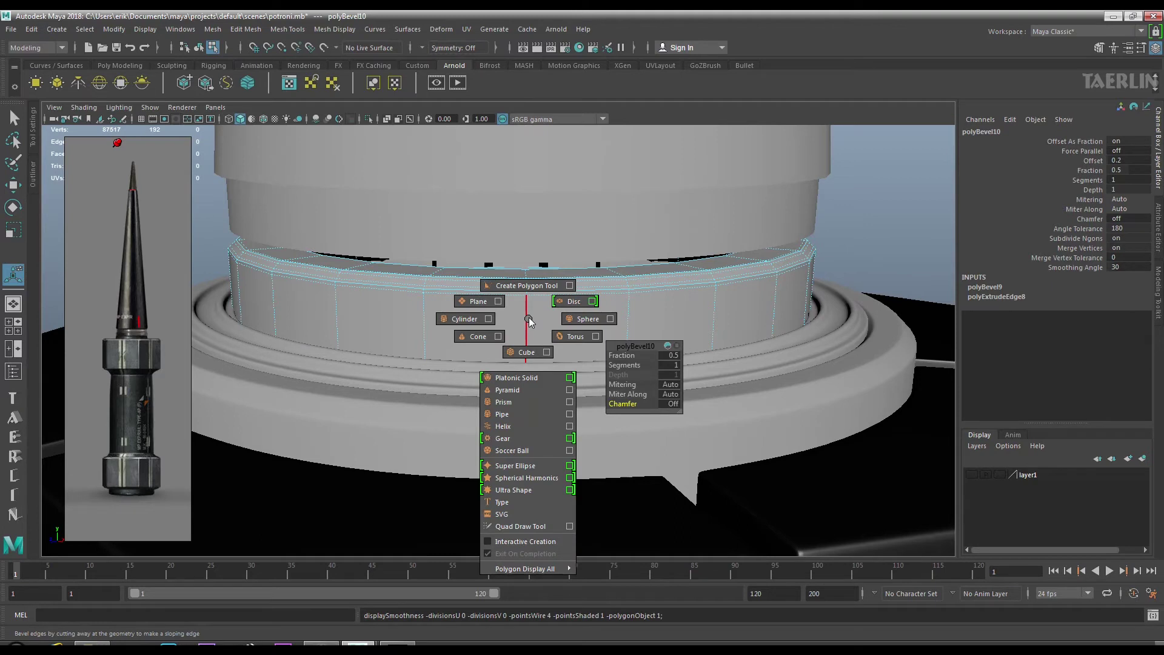
pyautogui.rightClick(528, 318)
pyautogui.moveTo(521, 316); pyautogui.dragTo(497, 340)
pyautogui.click(526, 295)
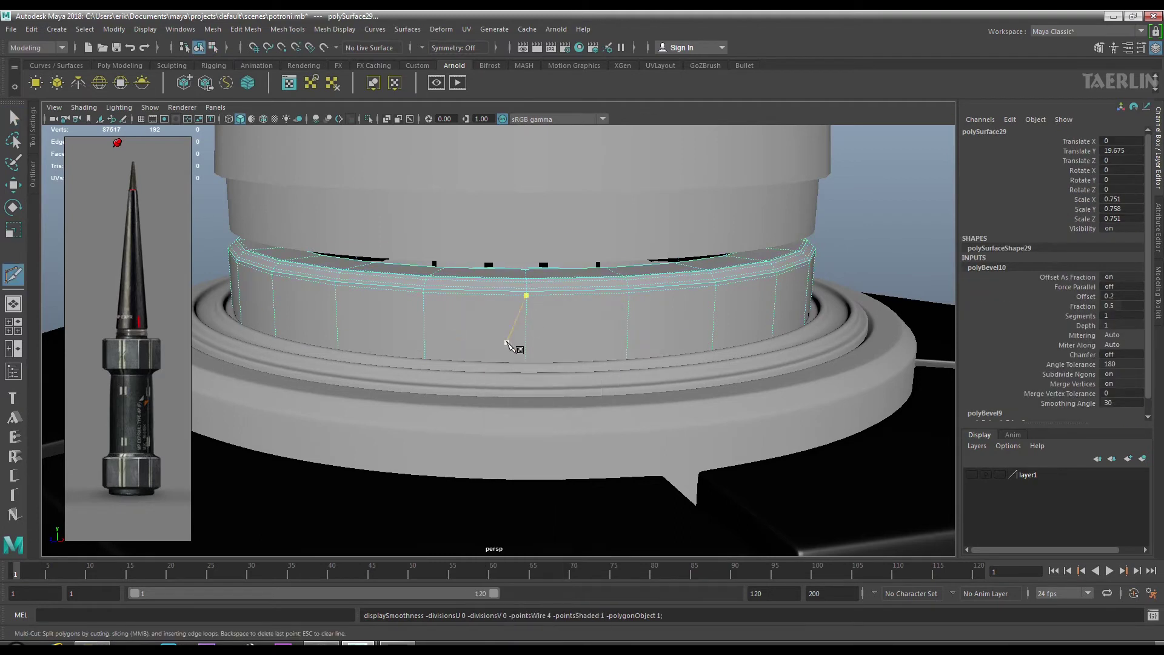
pyautogui.click(518, 333)
pyautogui.click(525, 327)
pyautogui.click(526, 320)
pyautogui.press('w')
pyautogui.moveTo(423, 321); pyautogui.dragTo(527, 338)
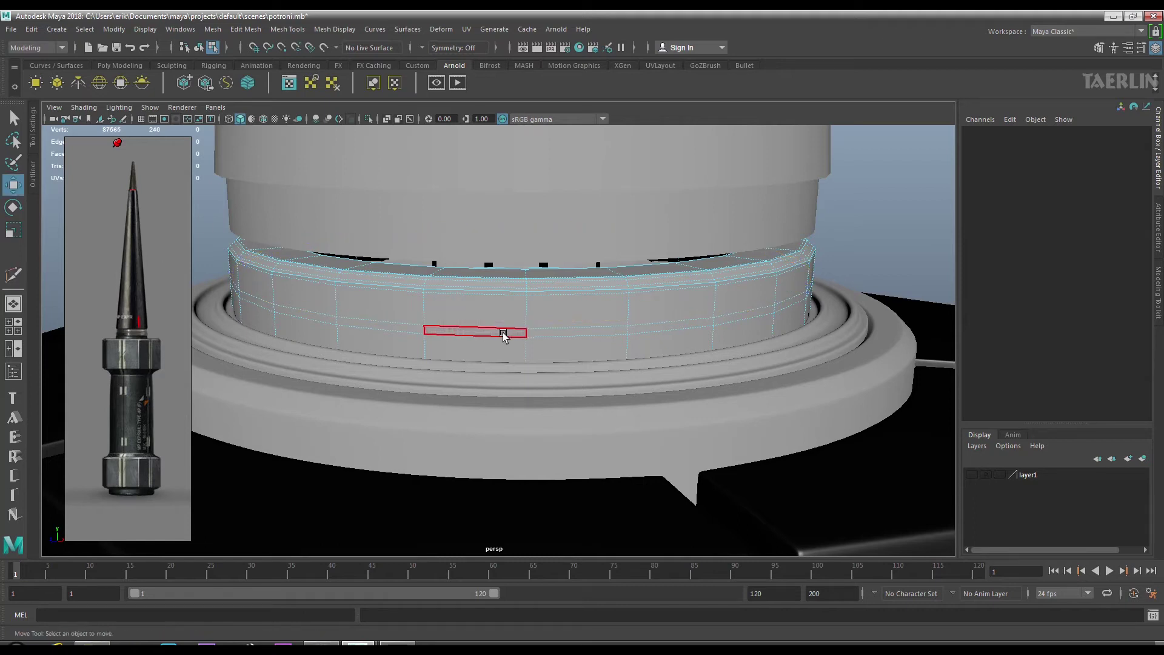
# Extrude the face loop between the new edges into a 0.05-thick band.
pyautogui.doubleClick(582, 332)
pyautogui.moveTo(596, 327); pyautogui.dragTo(603, 361)
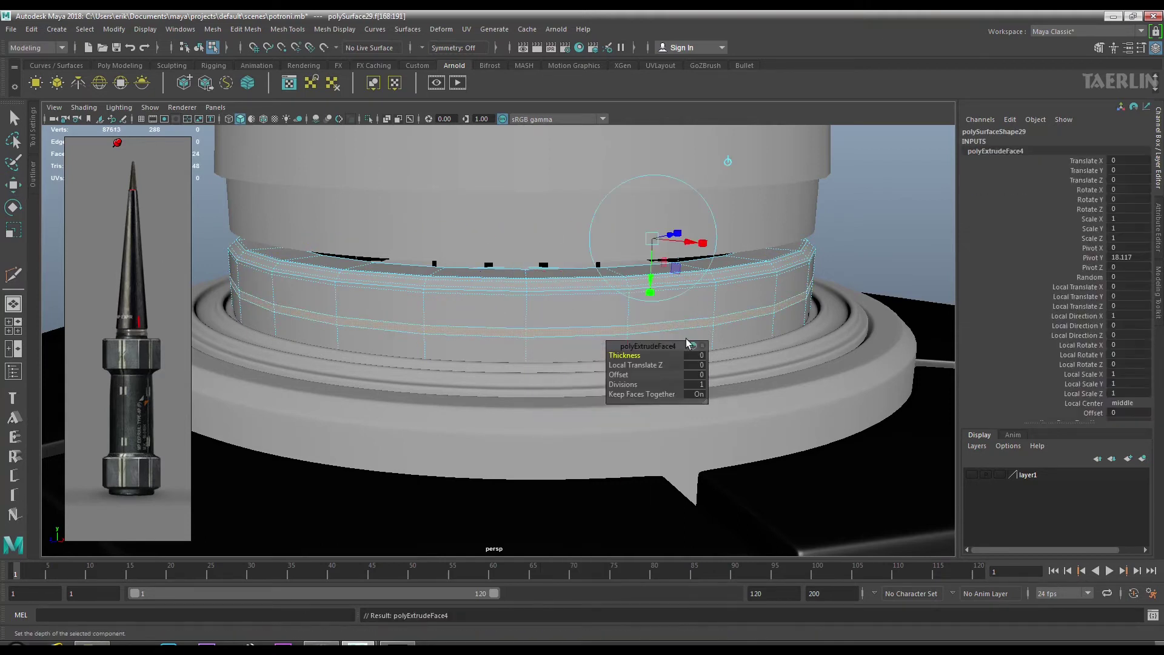
pyautogui.moveTo(624, 355); pyautogui.dragTo(649, 355)
pyautogui.press('q')
pyautogui.moveTo(627, 294); pyautogui.dragTo(527, 330)
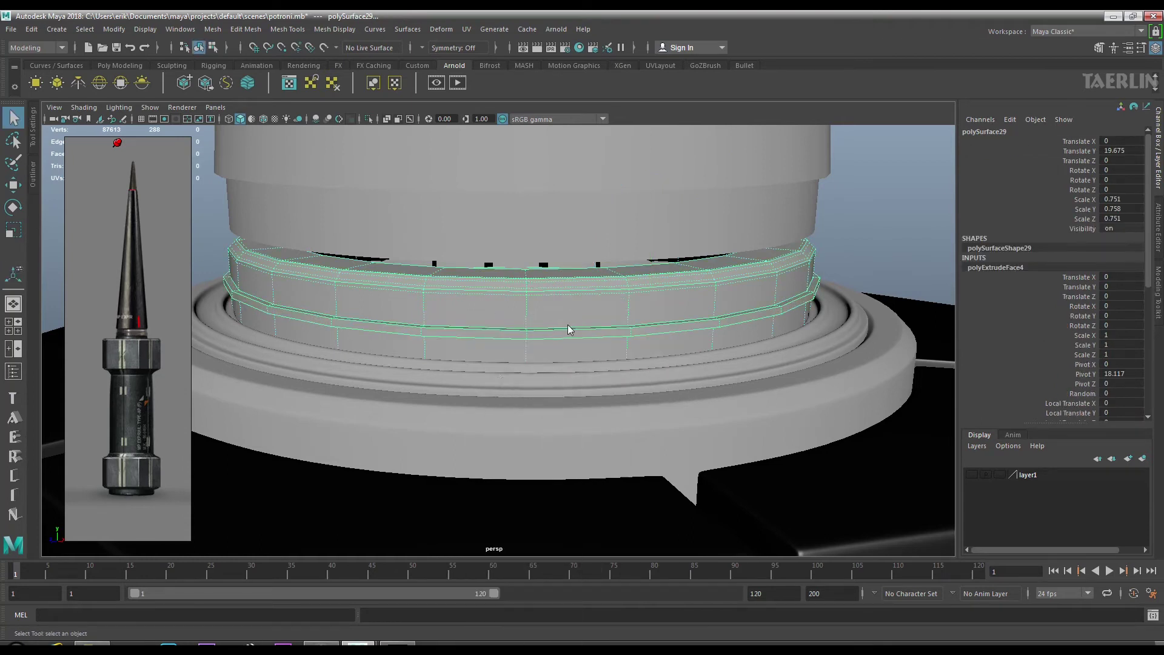
# Cut one more edge loop into the ring band.
pyautogui.moveTo(568, 328); pyautogui.dragTo(533, 327)
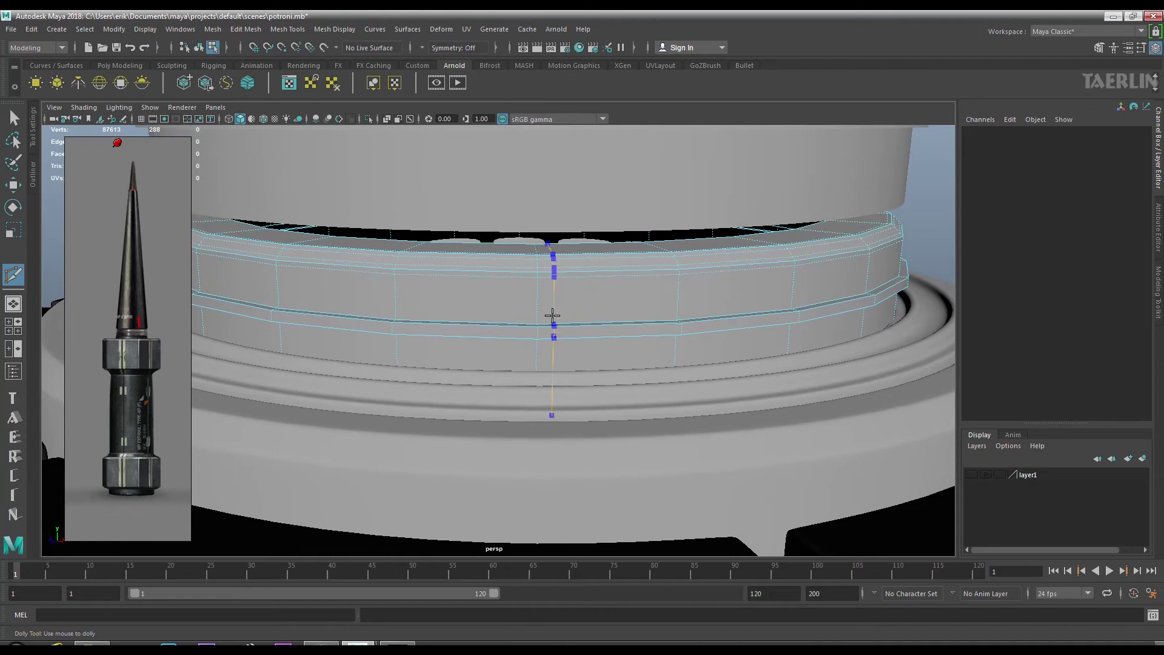
pyautogui.click(536, 314)
pyautogui.moveTo(572, 346); pyautogui.dragTo(576, 366)
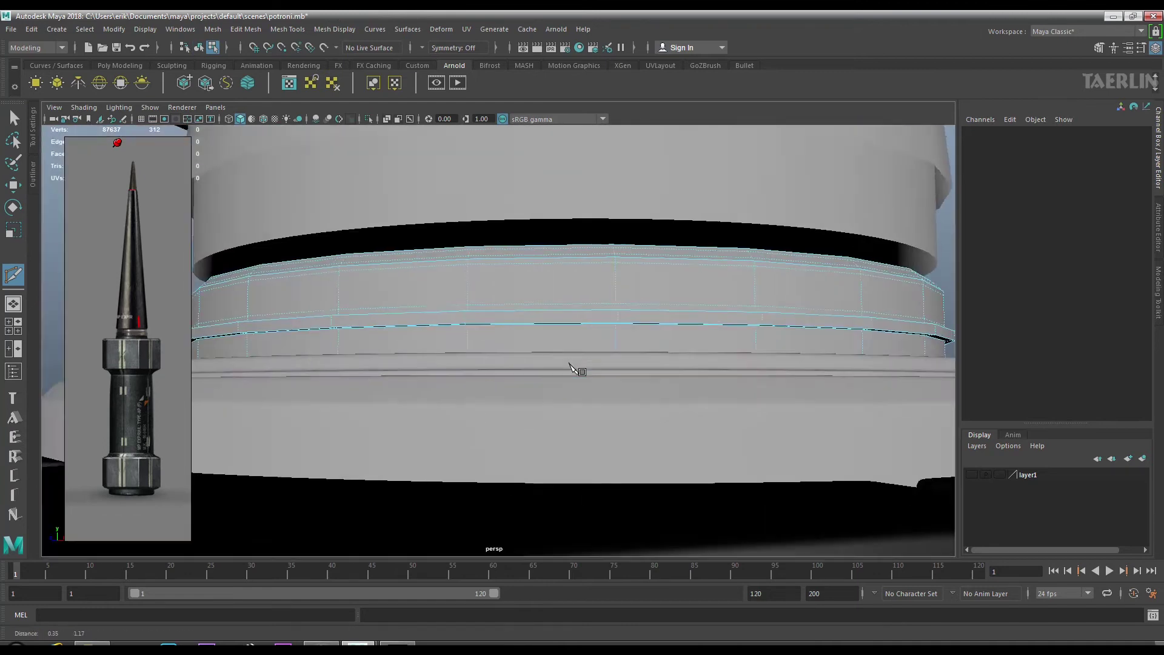
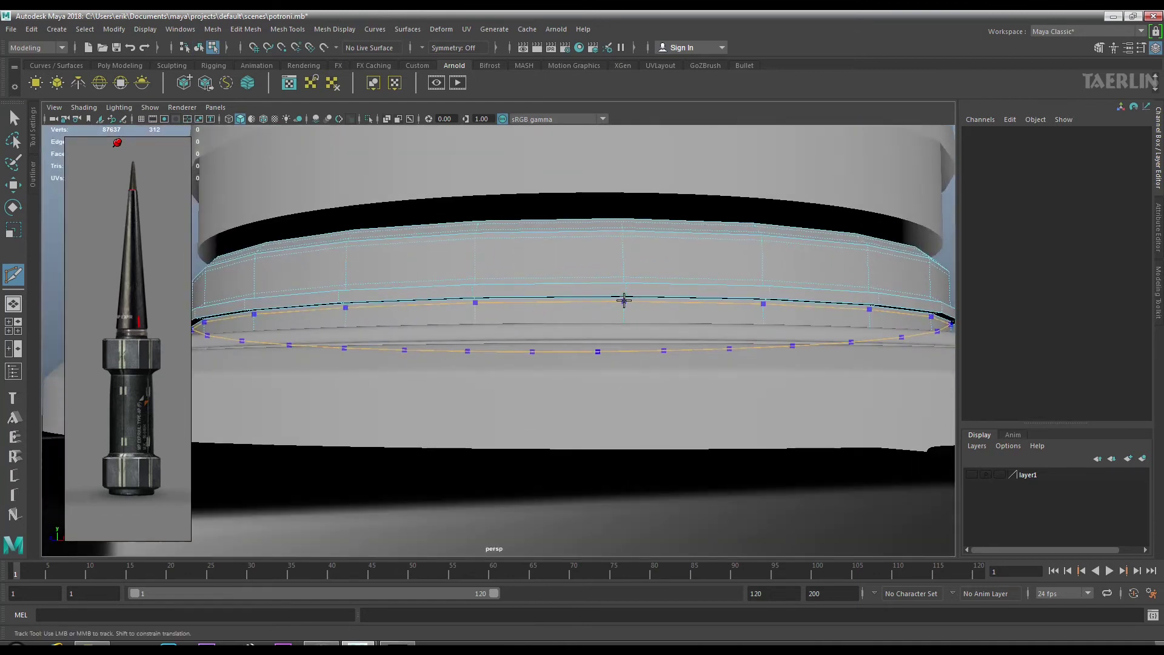
# Commit the ring's new edge loop and lower the thin band polySurface30 slightly down the column.
pyautogui.click(623, 302)
pyautogui.moveTo(719, 361); pyautogui.dragTo(539, 287)
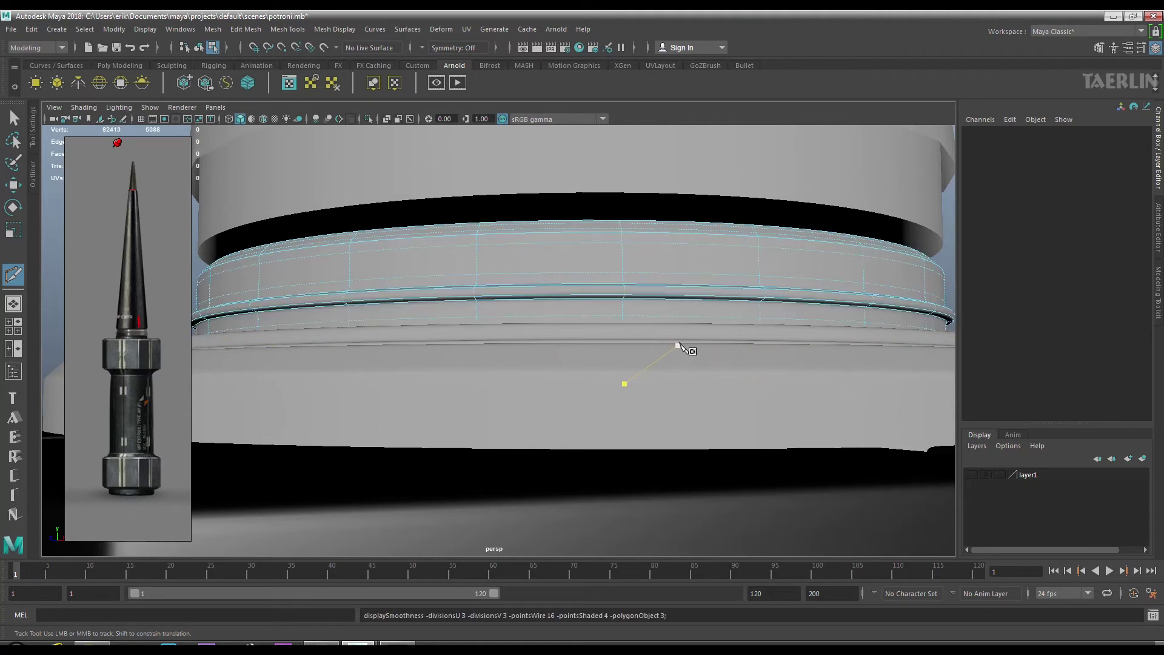
pyautogui.scroll(3)
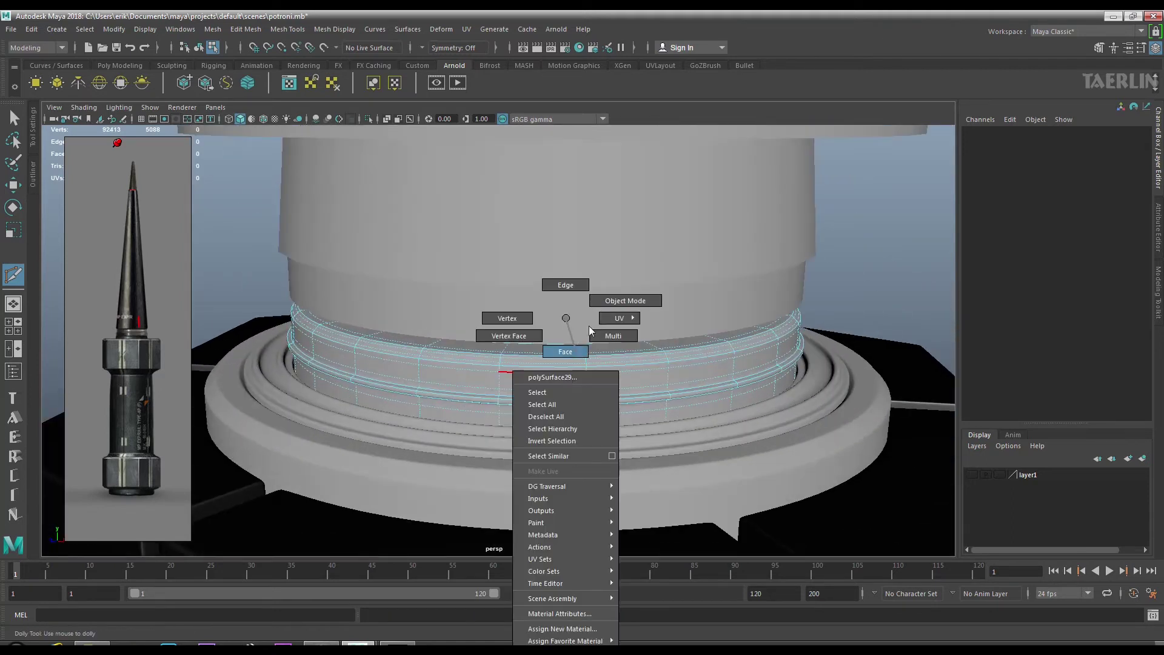
pyautogui.moveTo(561, 317); pyautogui.dragTo(494, 323)
pyautogui.press('w')
pyautogui.click(494, 323)
pyautogui.scroll(-3)
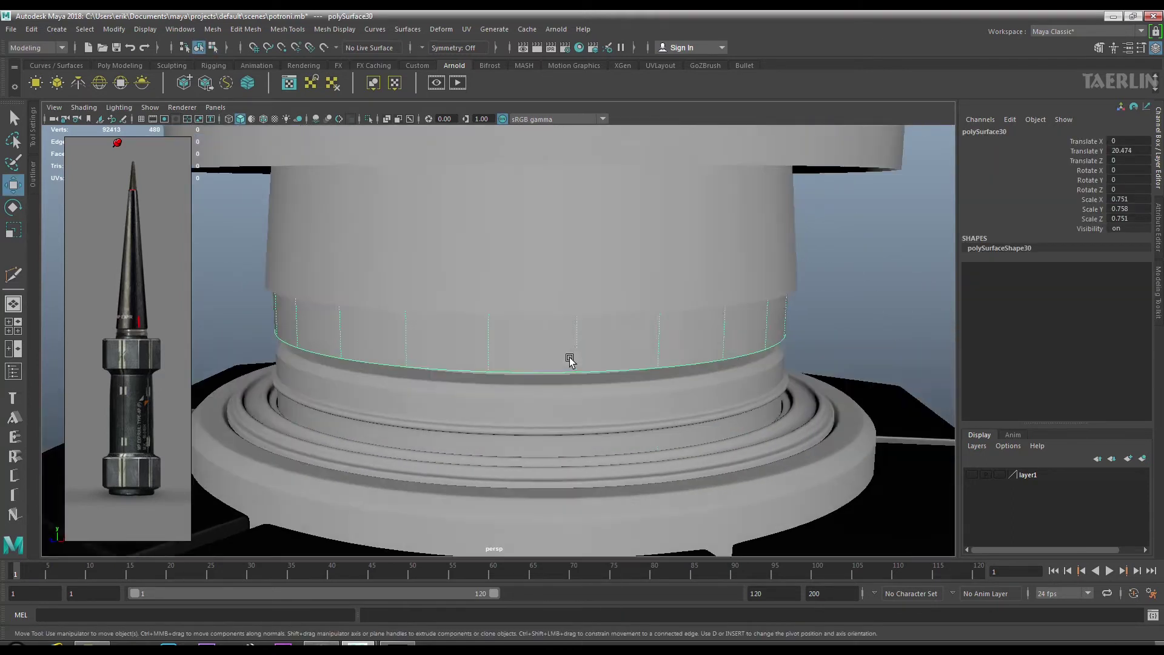
pyautogui.scroll(3)
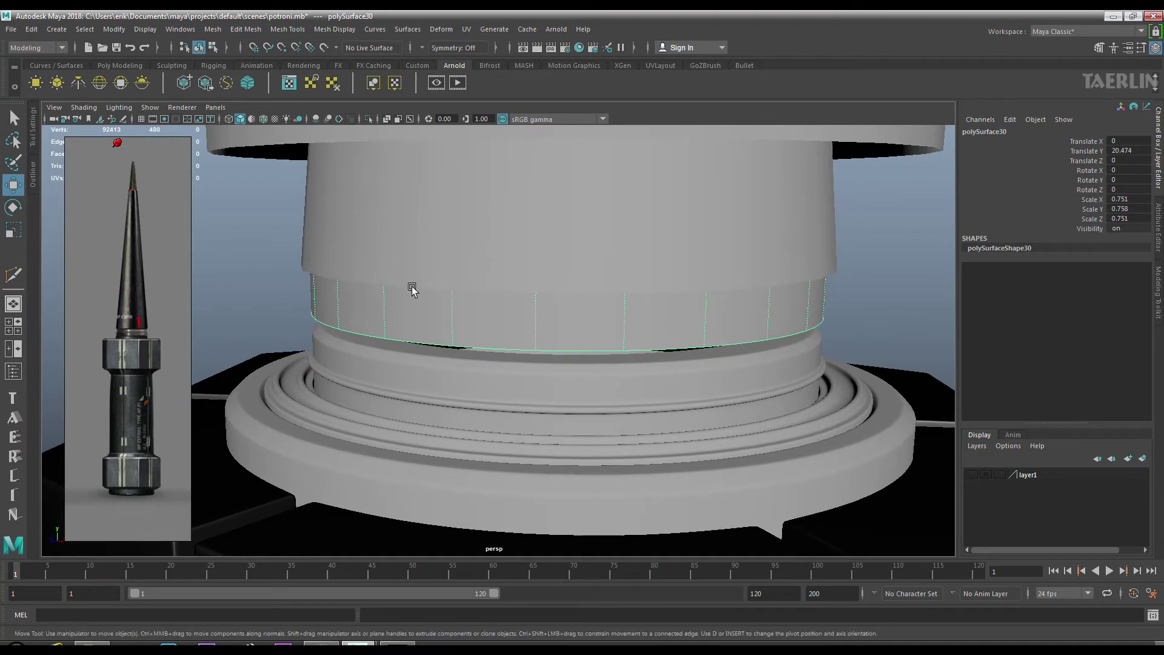
pyautogui.press('f')
pyautogui.moveTo(576, 185); pyautogui.dragTo(566, 176)
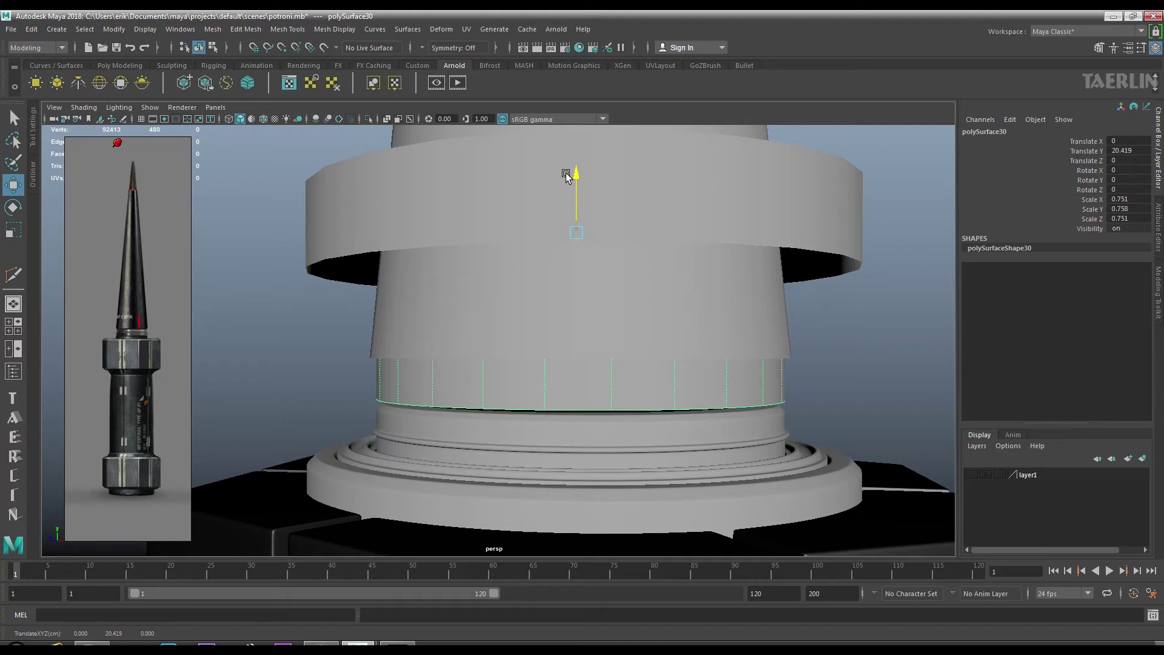
# Duplicate the band and raise the copy, polySurface31, to Translate Y 22.392.
pyautogui.hotkey('ctrl', 'd')
pyautogui.moveTo(566, 176); pyautogui.dragTo(564, 100)
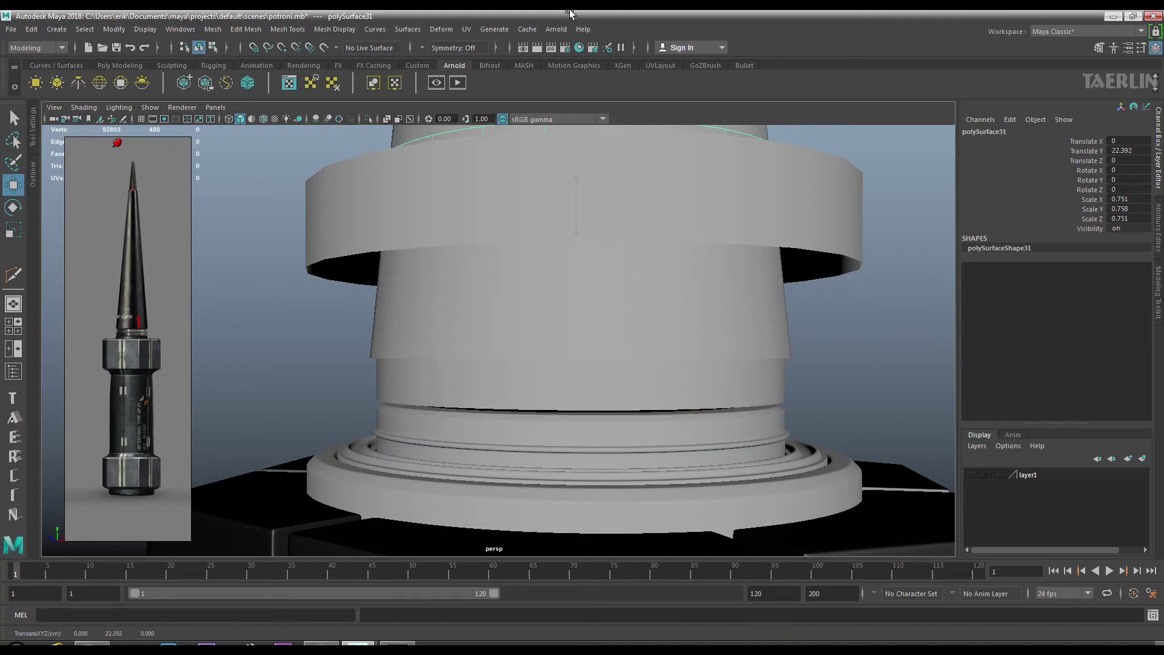
pyautogui.scroll(-3)
pyautogui.scroll(-3)
pyautogui.click(513, 362)
pyautogui.scroll(3)
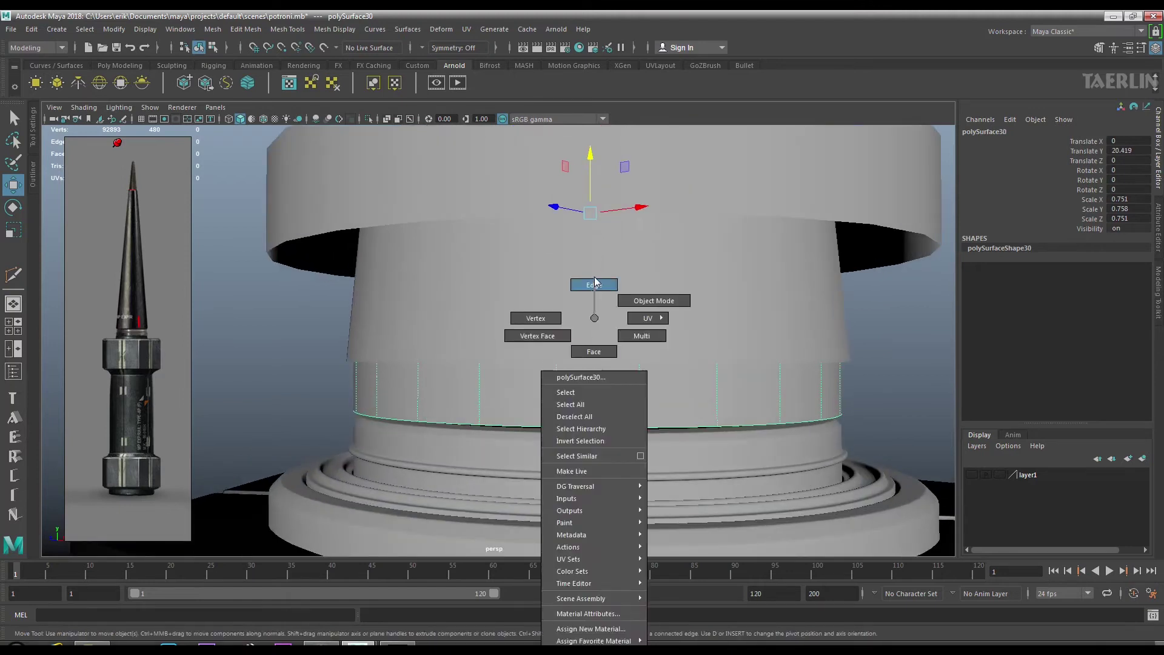
# Extrude the band's bottom edge loop inward, adjusting its thickness and offset.
pyautogui.moveTo(593, 315); pyautogui.dragTo(592, 281)
pyautogui.doubleClick(598, 426)
pyautogui.moveTo(599, 419); pyautogui.dragTo(599, 449)
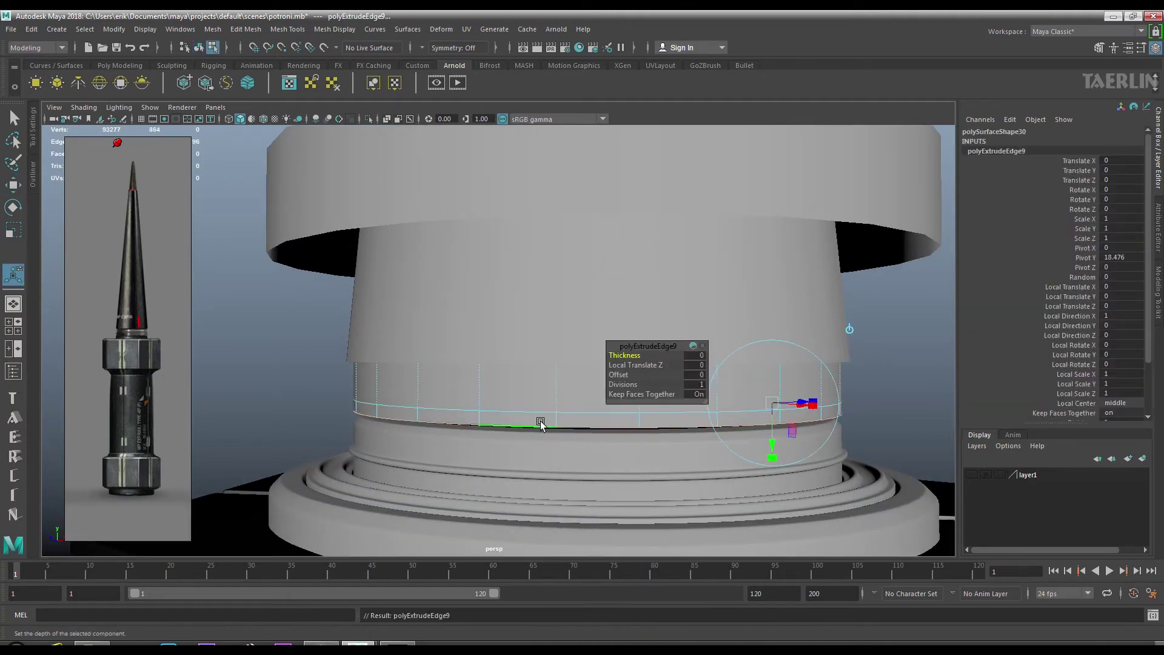
pyautogui.press('1')
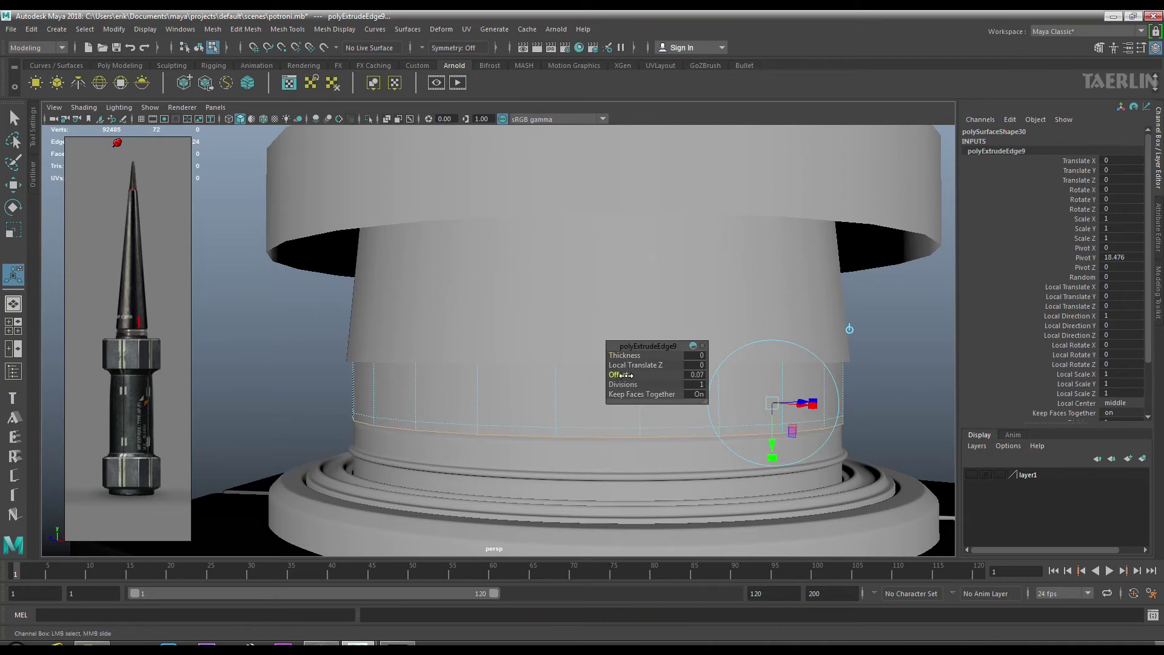
pyautogui.moveTo(623, 356); pyautogui.dragTo(558, 200)
# Bevel the extruded edge loop with fraction 0.38.
pyautogui.doubleClick(572, 436)
pyautogui.rightClick(570, 429)
pyautogui.click(635, 427)
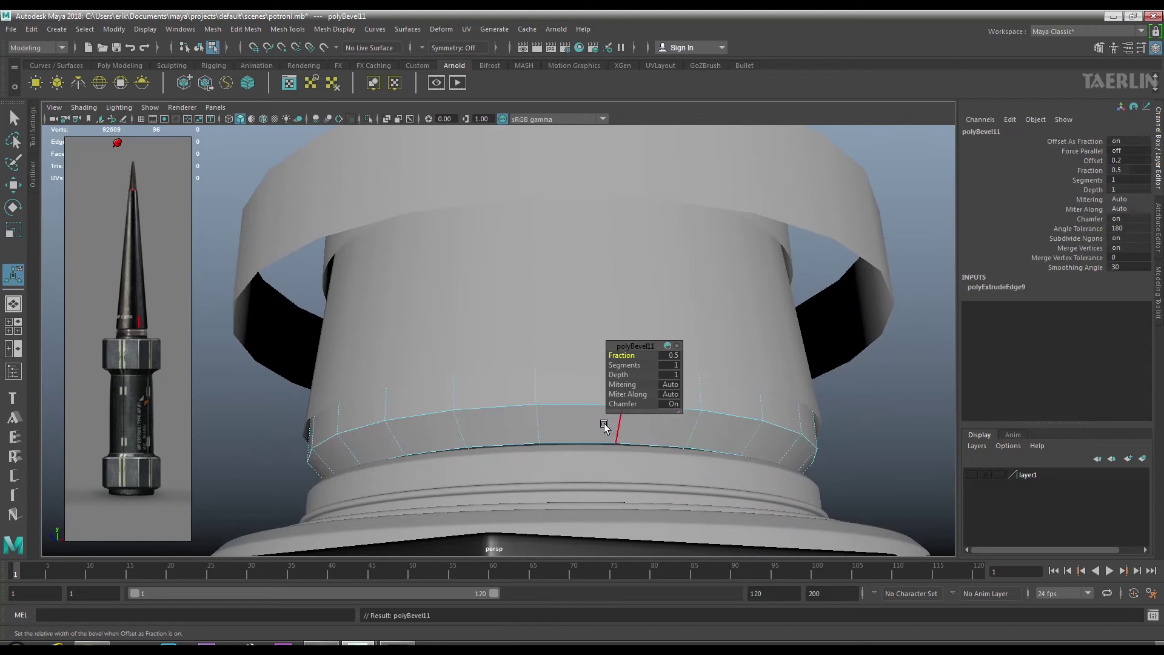
pyautogui.moveTo(610, 423); pyautogui.dragTo(520, 434)
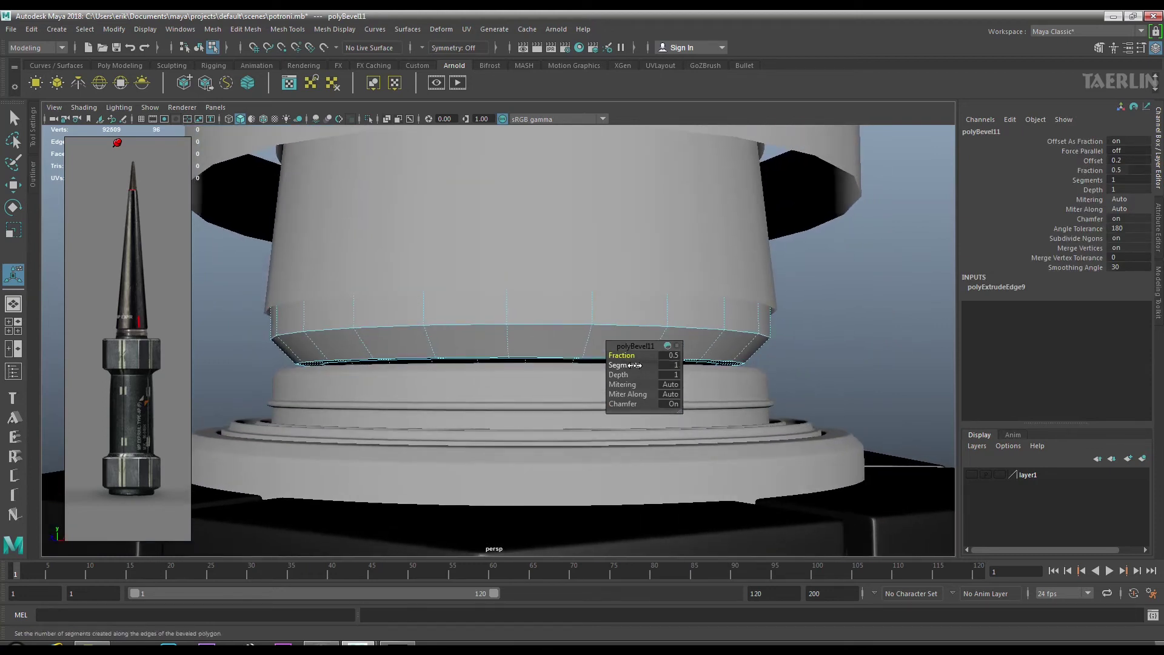
pyautogui.moveTo(625, 356); pyautogui.dragTo(620, 355)
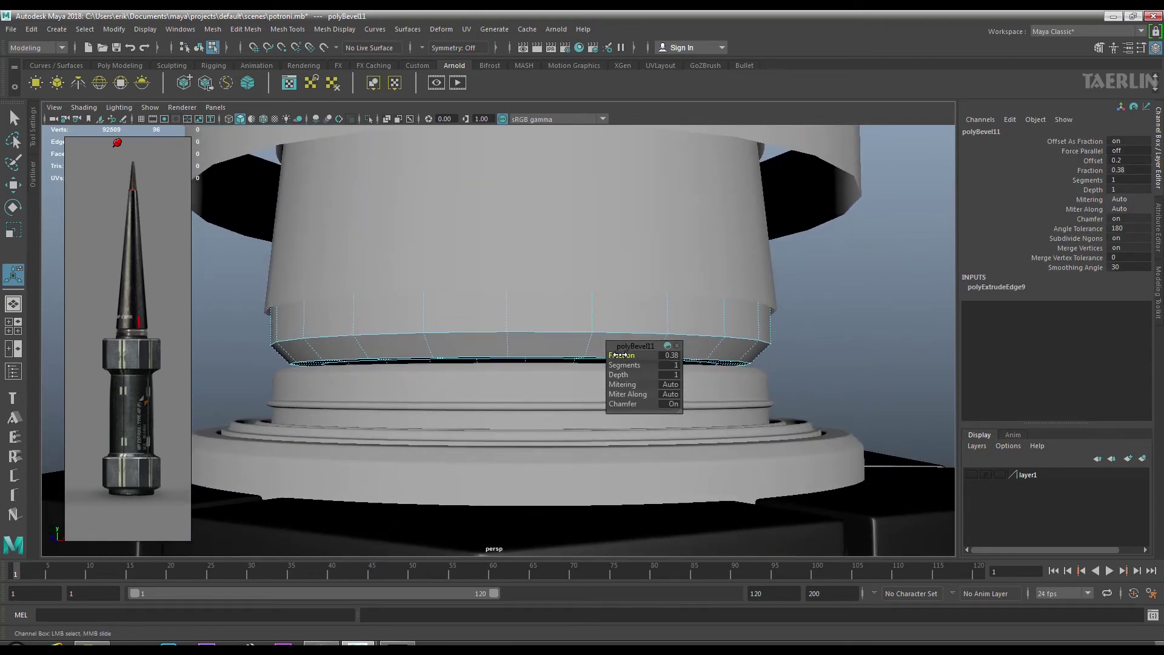
# Bevel the next edge loop with chamfer off and fraction 0.23.
pyautogui.click(548, 358)
pyautogui.moveTo(548, 330); pyautogui.dragTo(548, 400)
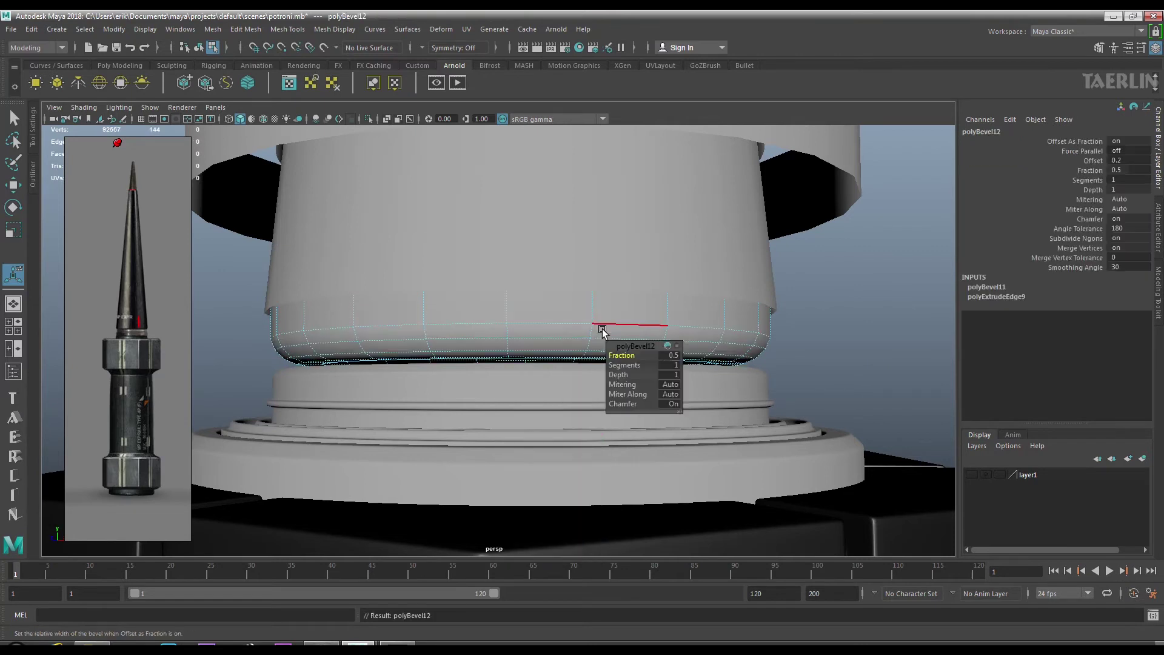
pyautogui.click(671, 404)
pyautogui.moveTo(621, 355); pyautogui.dragTo(609, 356)
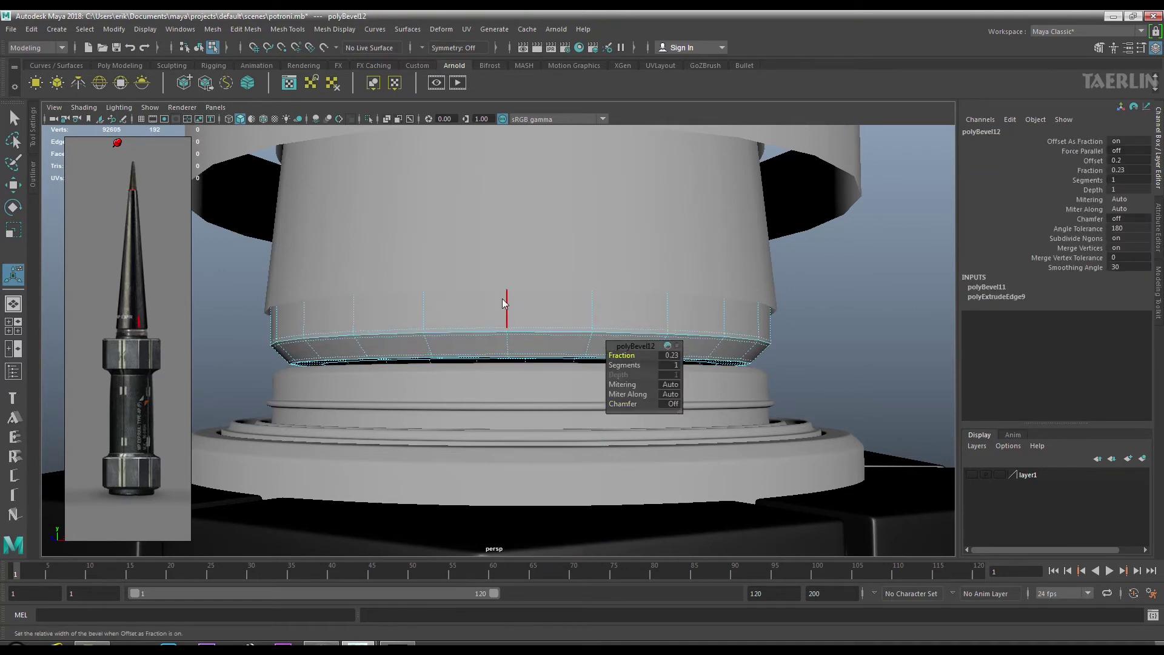
pyautogui.press('q')
# Nudge the whole band slightly upward in object mode.
pyautogui.press('F8')
pyautogui.press('w')
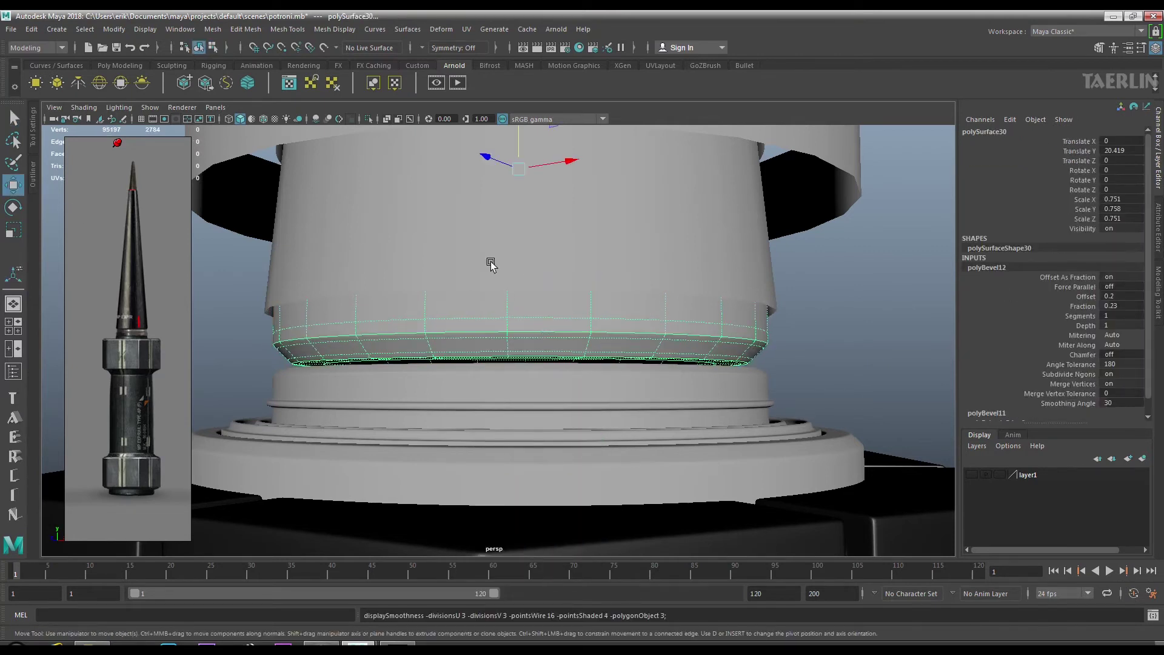
pyautogui.moveTo(492, 260); pyautogui.dragTo(516, 434)
pyautogui.moveTo(566, 125); pyautogui.dragTo(553, 130)
pyautogui.scroll(-3)
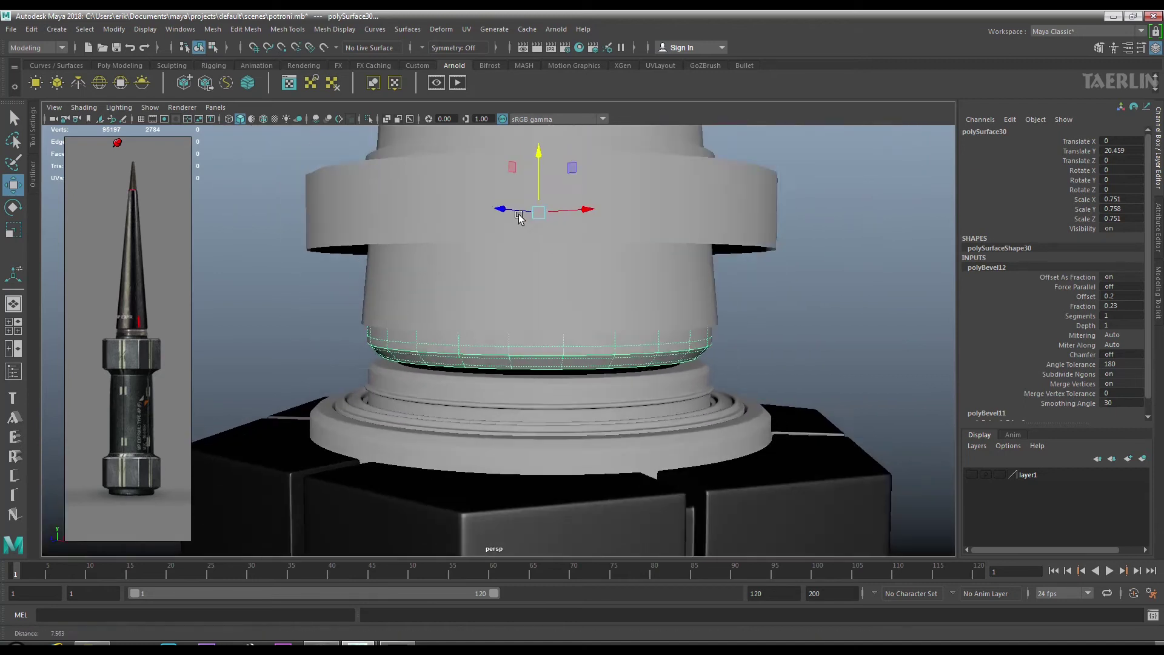
# Move polySurface31 down, center its pivot, and flatten it to about 0.17 in Y.
pyautogui.scroll(-3)
pyautogui.click(623, 215)
pyautogui.moveTo(531, 134); pyautogui.dragTo(530, 267)
pyautogui.scroll(3)
pyautogui.press('r')
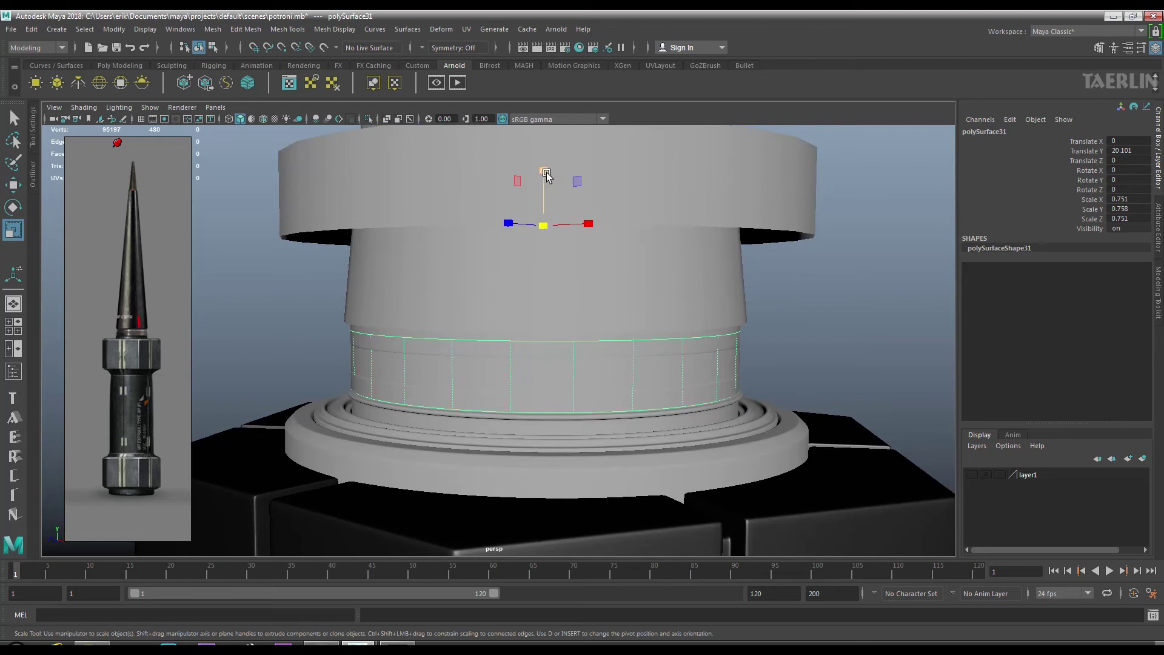
pyautogui.moveTo(546, 174); pyautogui.dragTo(541, 185)
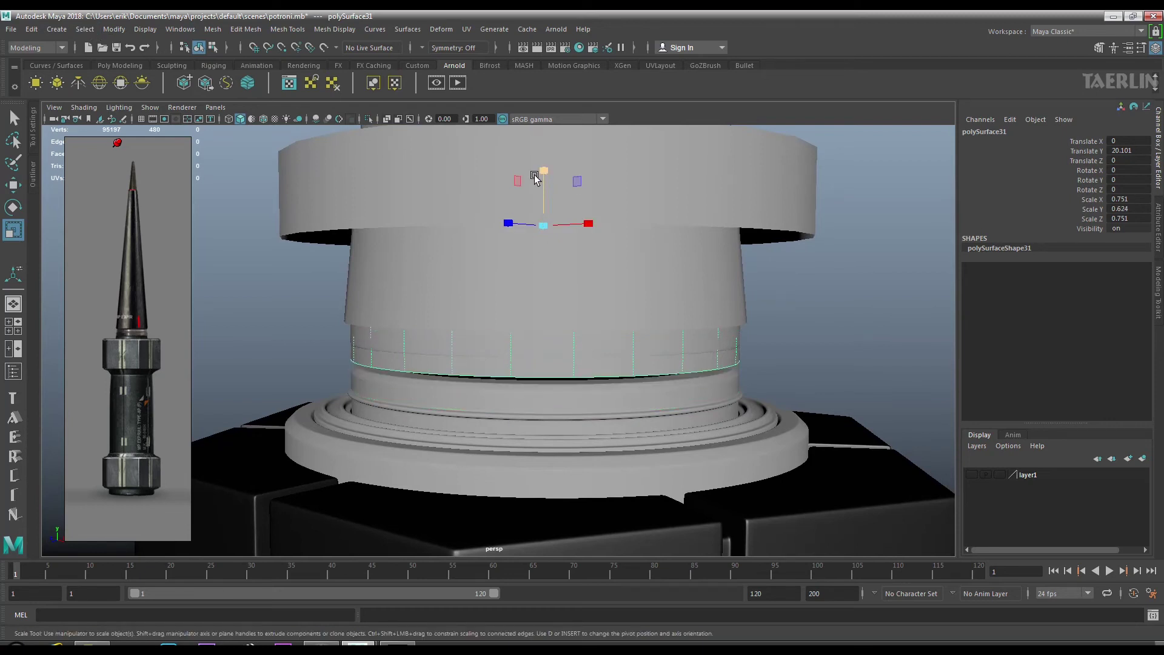
pyautogui.click(114, 30)
pyautogui.click(139, 118)
pyautogui.moveTo(547, 271); pyautogui.dragTo(545, 284)
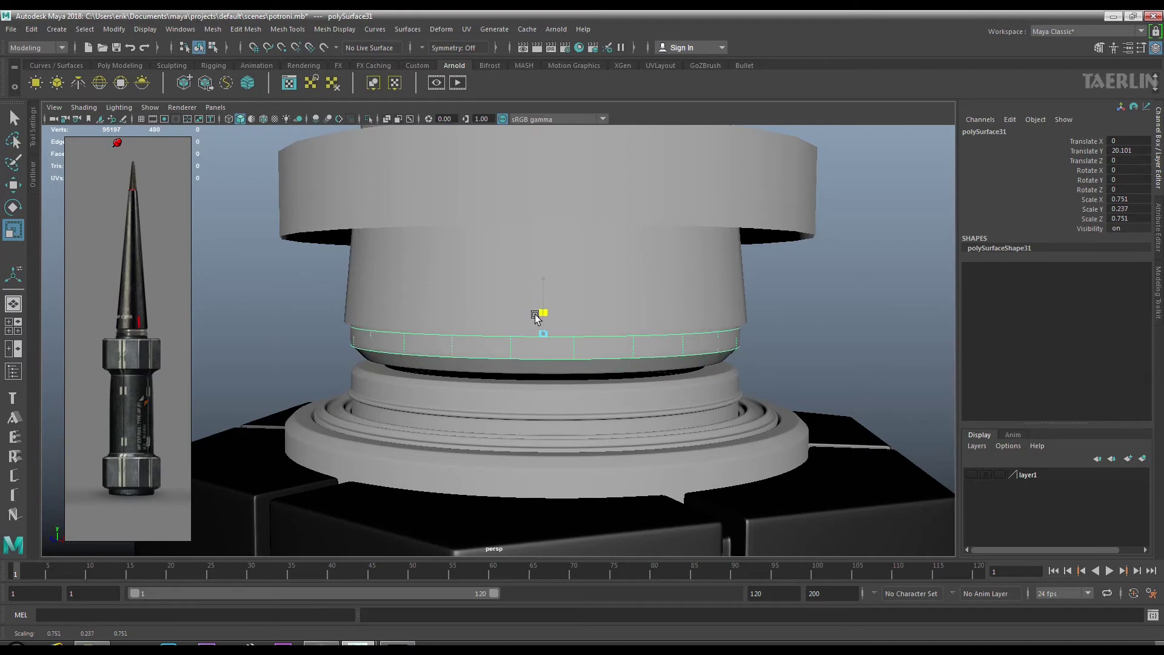
# Lower the thin strip to Translate Y 19.825 and shrink it uniformly to about 0.722.
pyautogui.press('w')
pyautogui.moveTo(542, 278); pyautogui.dragTo(536, 291)
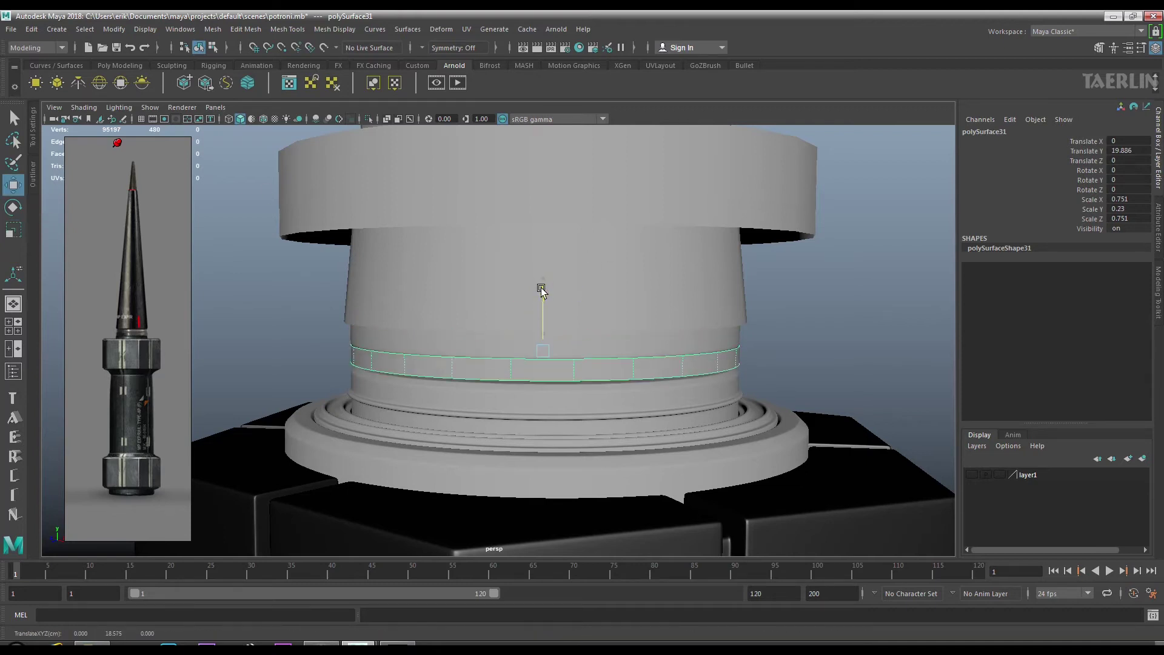
pyautogui.scroll(3)
pyautogui.scroll(3)
pyautogui.moveTo(602, 252); pyautogui.dragTo(606, 263)
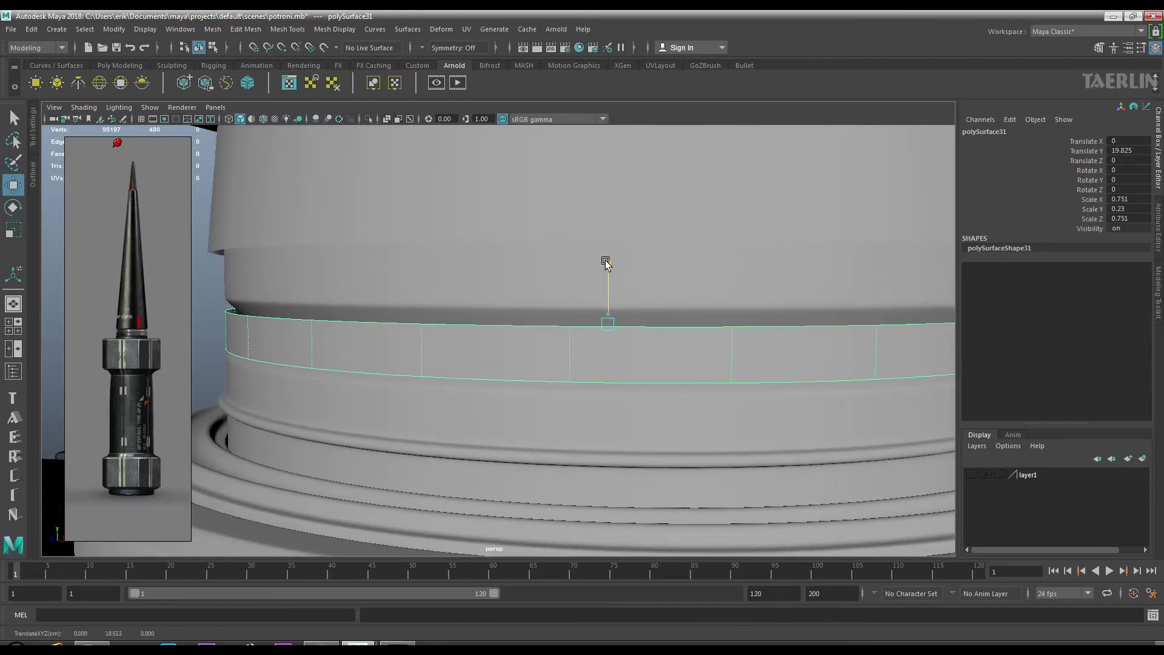
pyautogui.scroll(-3)
pyautogui.press('r')
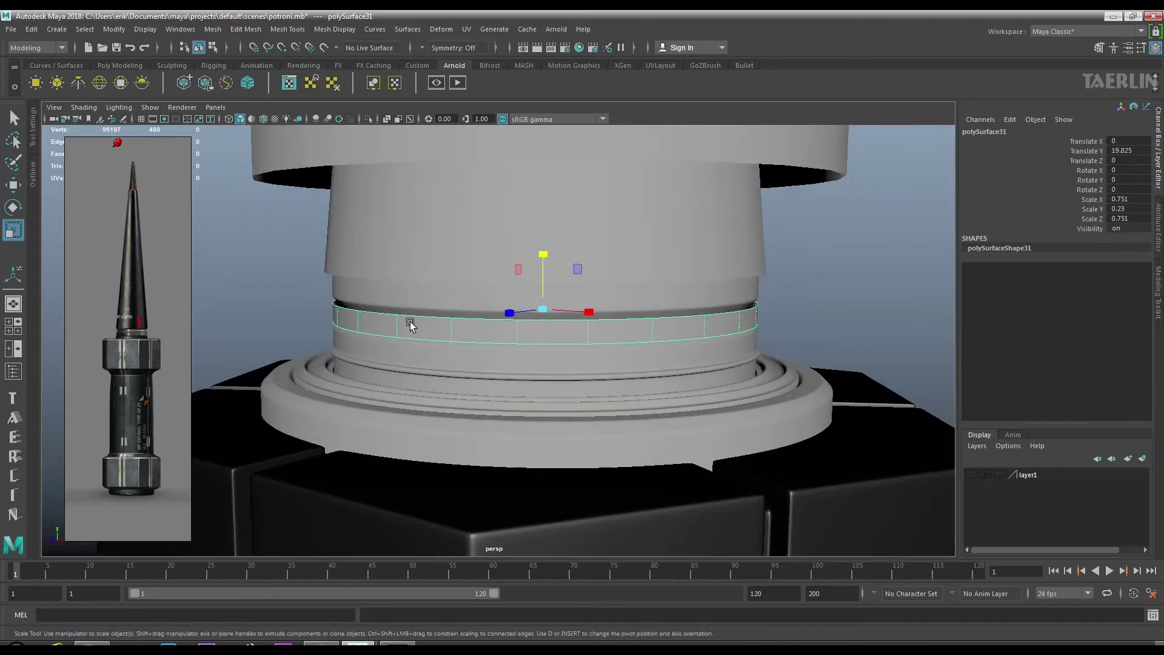
pyautogui.scroll(3)
pyautogui.moveTo(514, 285); pyautogui.dragTo(701, 369)
pyautogui.scroll(3)
pyautogui.scroll(3)
pyautogui.moveTo(582, 282); pyautogui.dragTo(579, 282)
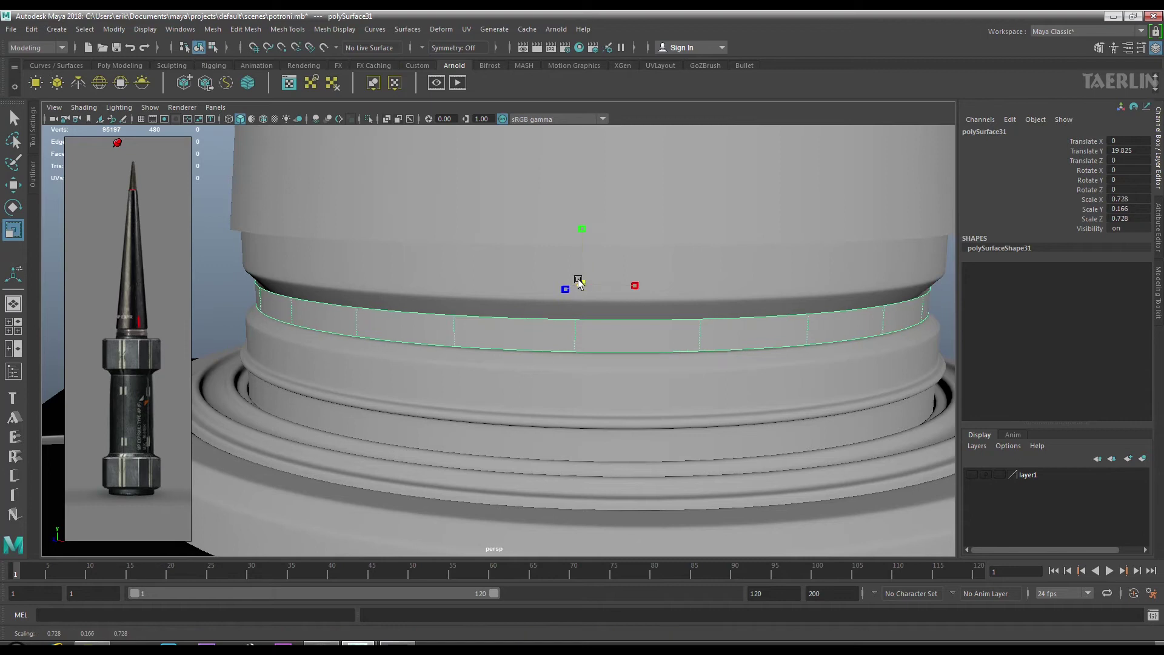
pyautogui.moveTo(634, 309); pyautogui.dragTo(644, 192)
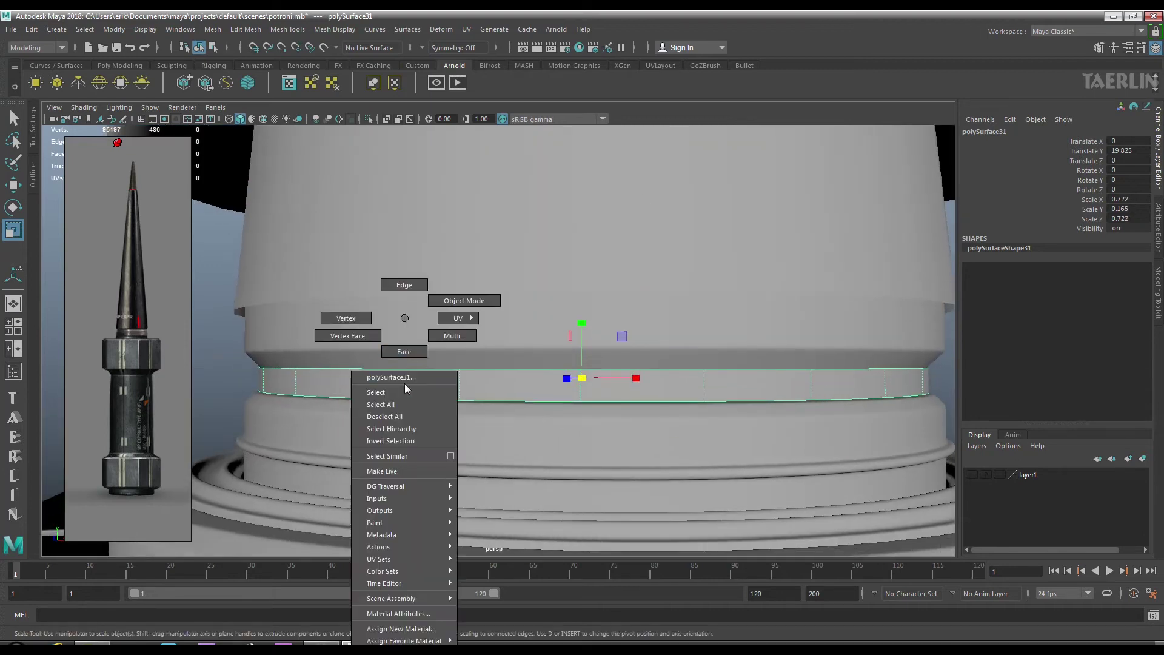
# Extrude the ring band's selected edge loop with a 0.05 thickness.
pyautogui.moveTo(402, 320); pyautogui.dragTo(402, 285)
pyautogui.click(457, 402)
pyautogui.moveTo(496, 389); pyautogui.dragTo(558, 391)
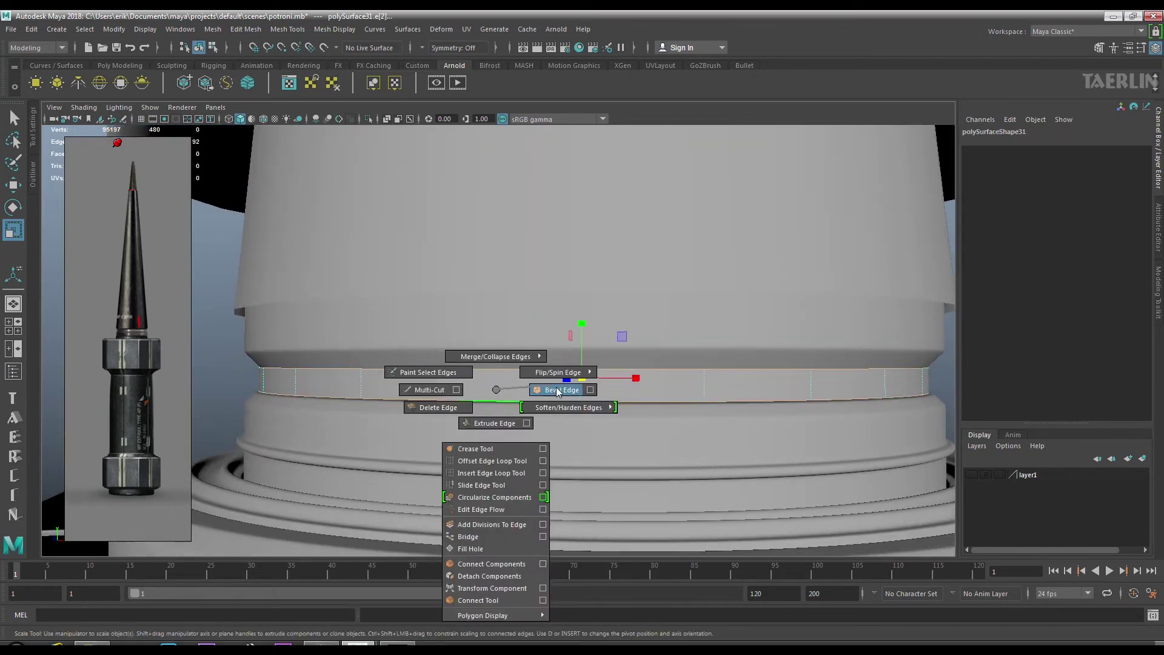
pyautogui.moveTo(486, 424); pyautogui.dragTo(486, 425)
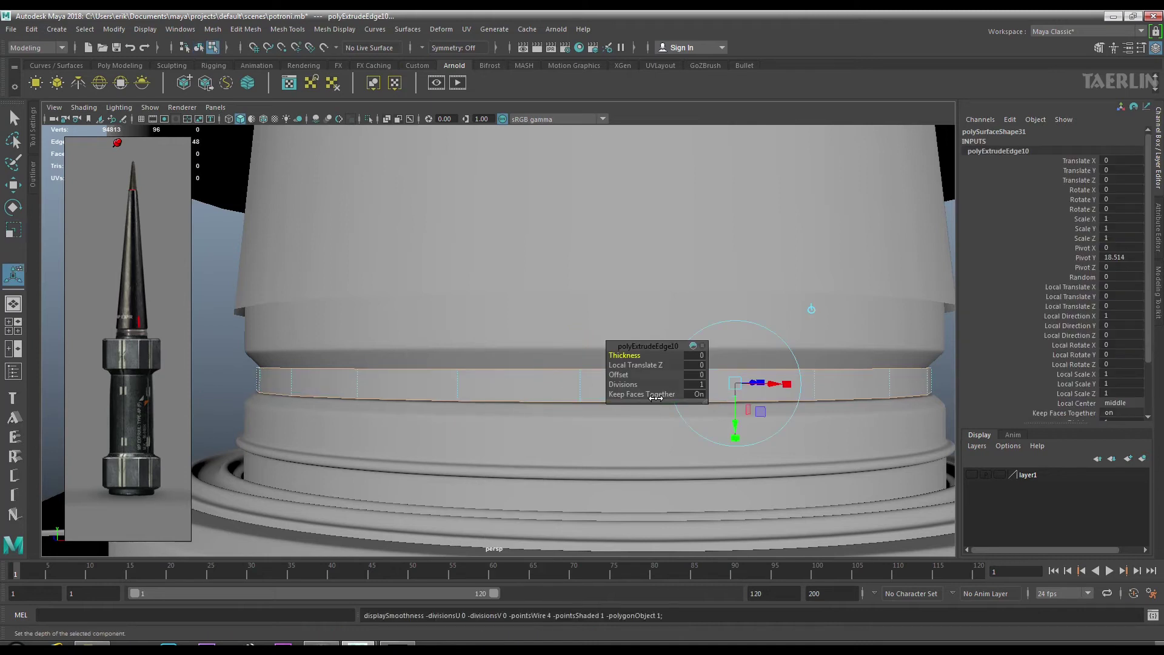
pyautogui.moveTo(618, 374); pyautogui.dragTo(603, 375)
pyautogui.moveTo(623, 355); pyautogui.dragTo(628, 350)
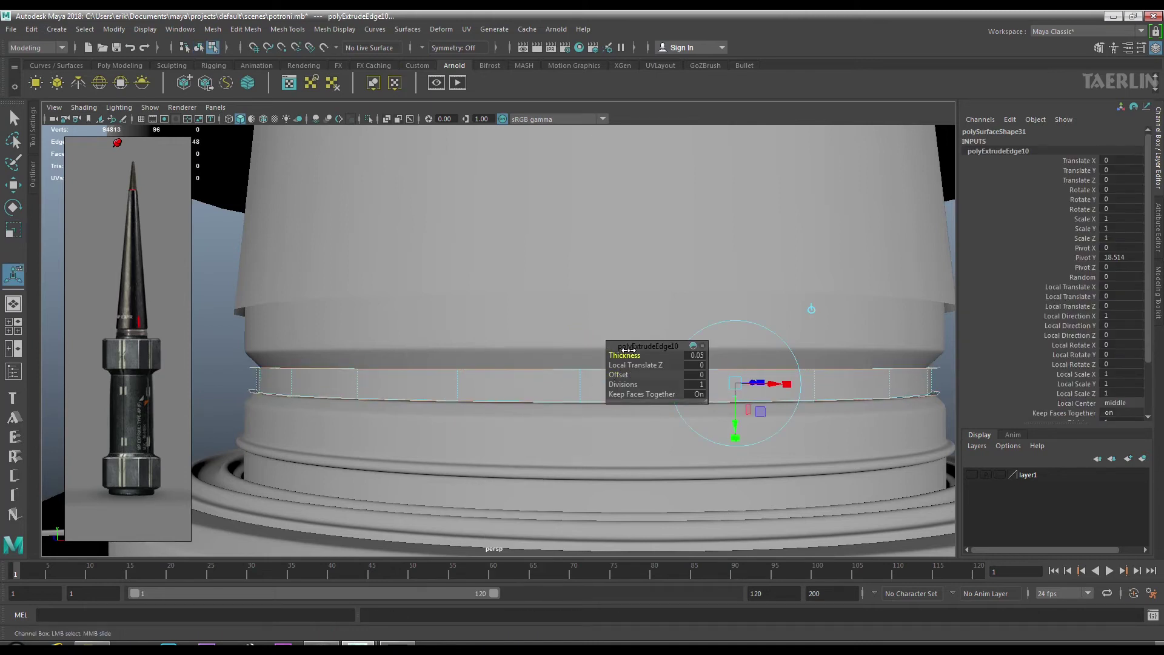
# Bevel the band's bottom edge loop with fraction 0.5 and chamfer off.
pyautogui.doubleClick(520, 401)
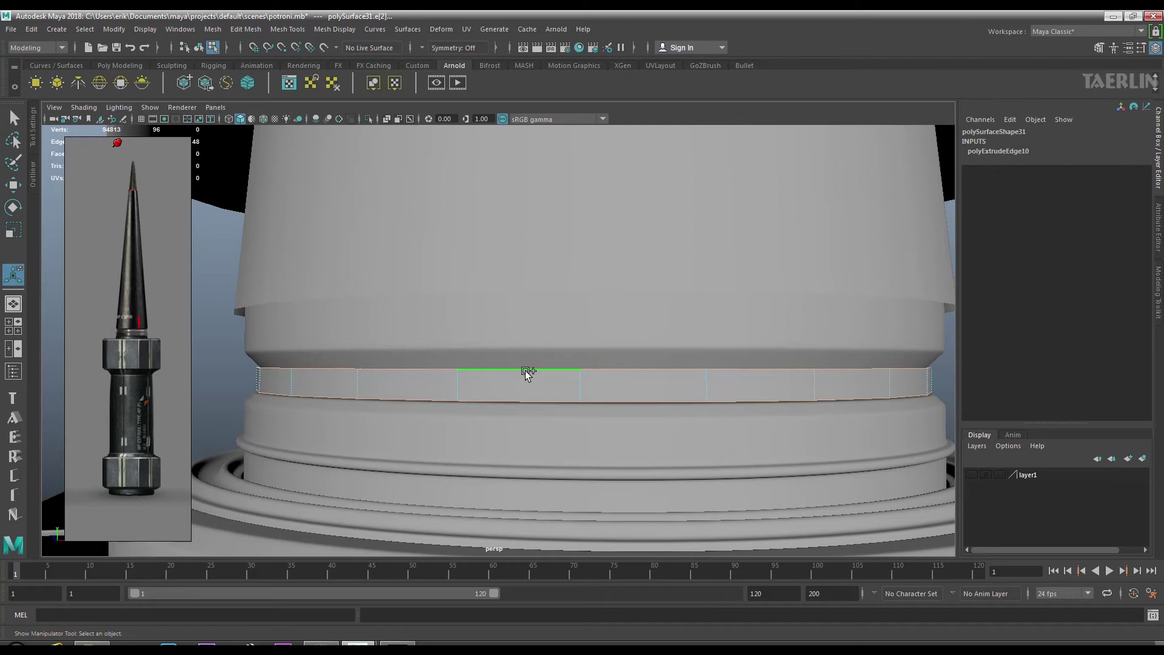
pyautogui.moveTo(529, 388); pyautogui.dragTo(597, 381)
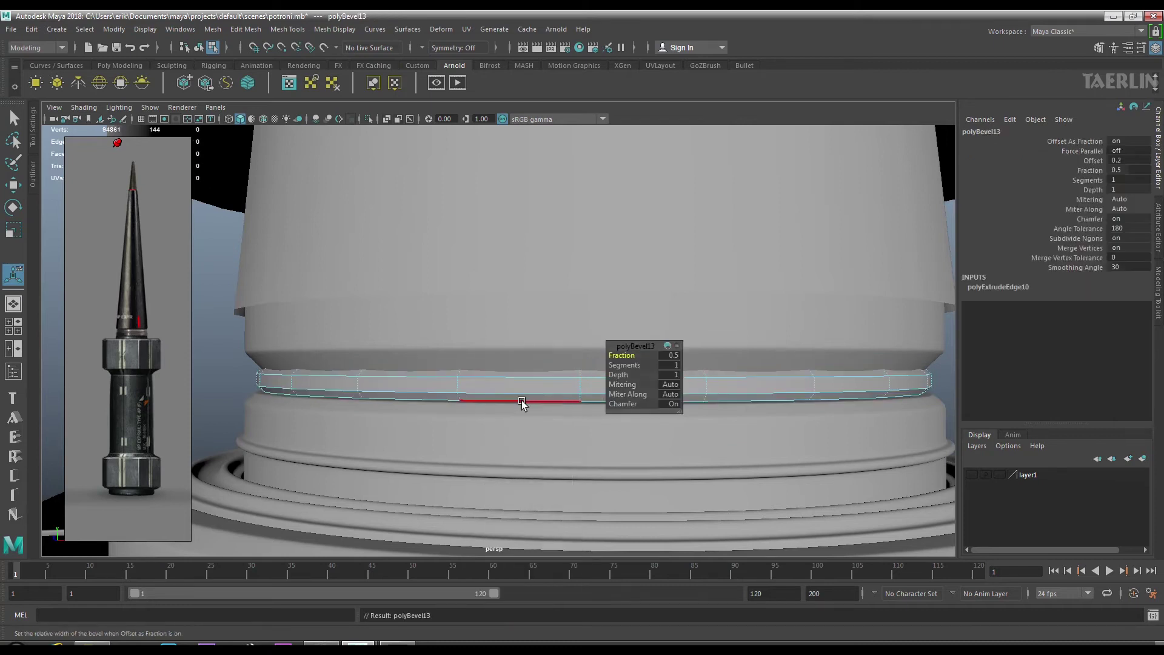
pyautogui.moveTo(506, 371); pyautogui.dragTo(606, 356)
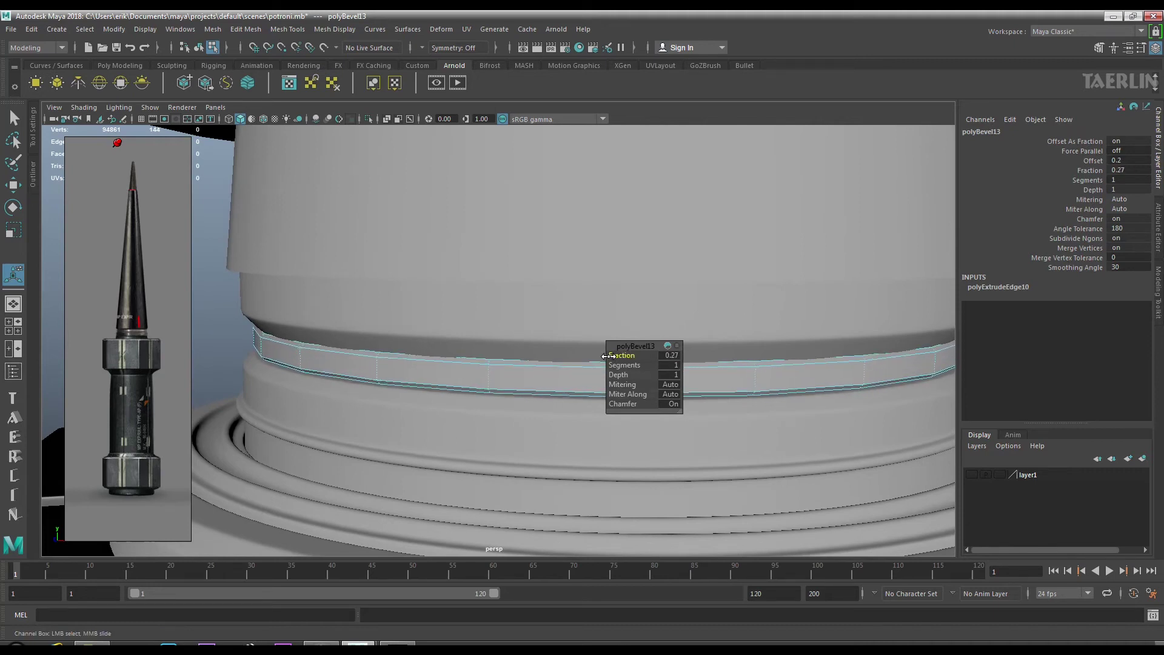
pyautogui.moveTo(503, 382); pyautogui.dragTo(592, 215)
pyautogui.moveTo(592, 216); pyautogui.dragTo(549, 408)
pyautogui.click(498, 432)
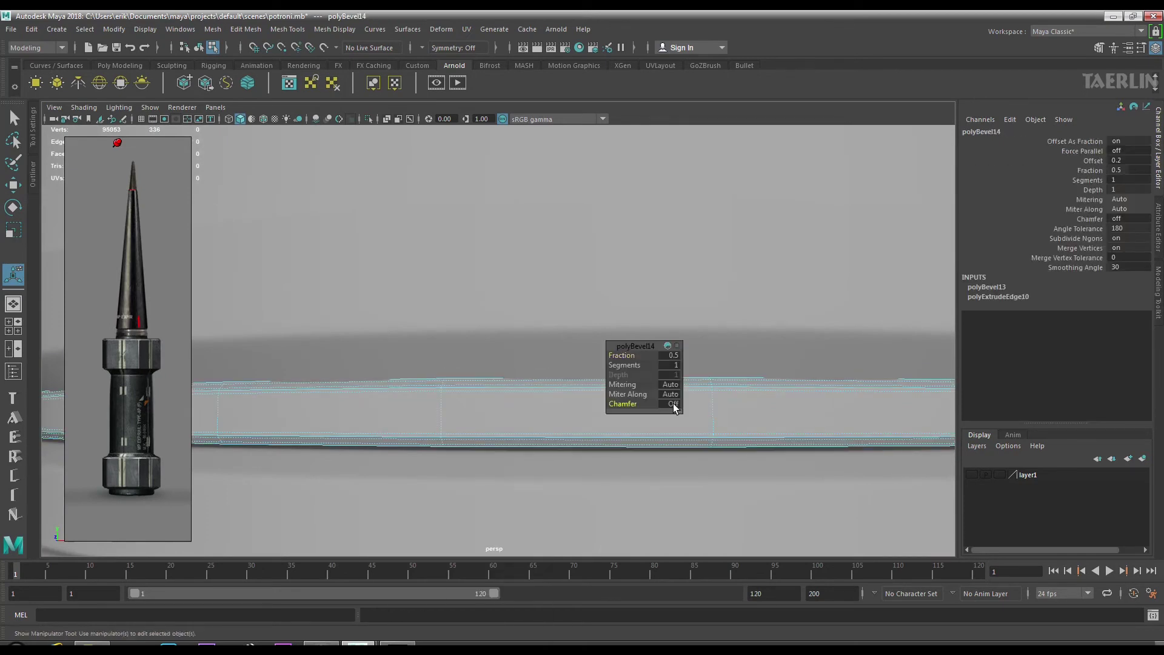
# Raise the tapered cone body polySurface26 slightly to Translate Y 21.176.
pyautogui.moveTo(485, 322); pyautogui.dragTo(604, 377)
pyautogui.moveTo(604, 377); pyautogui.dragTo(831, 346)
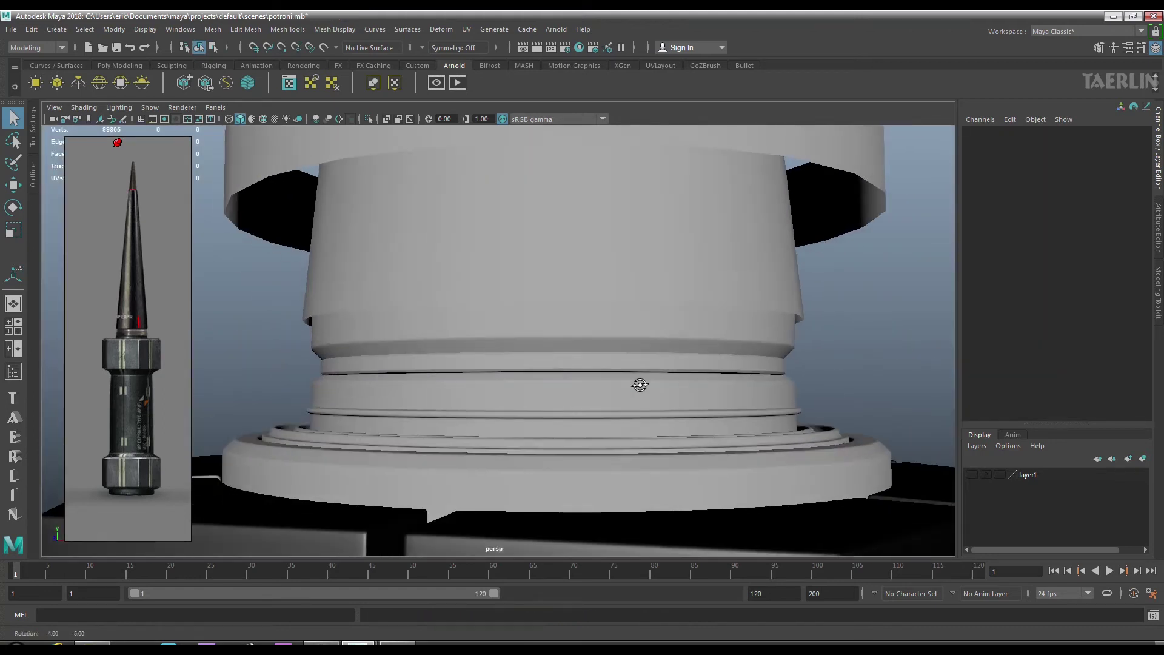
pyautogui.click(604, 362)
pyautogui.click(13, 187)
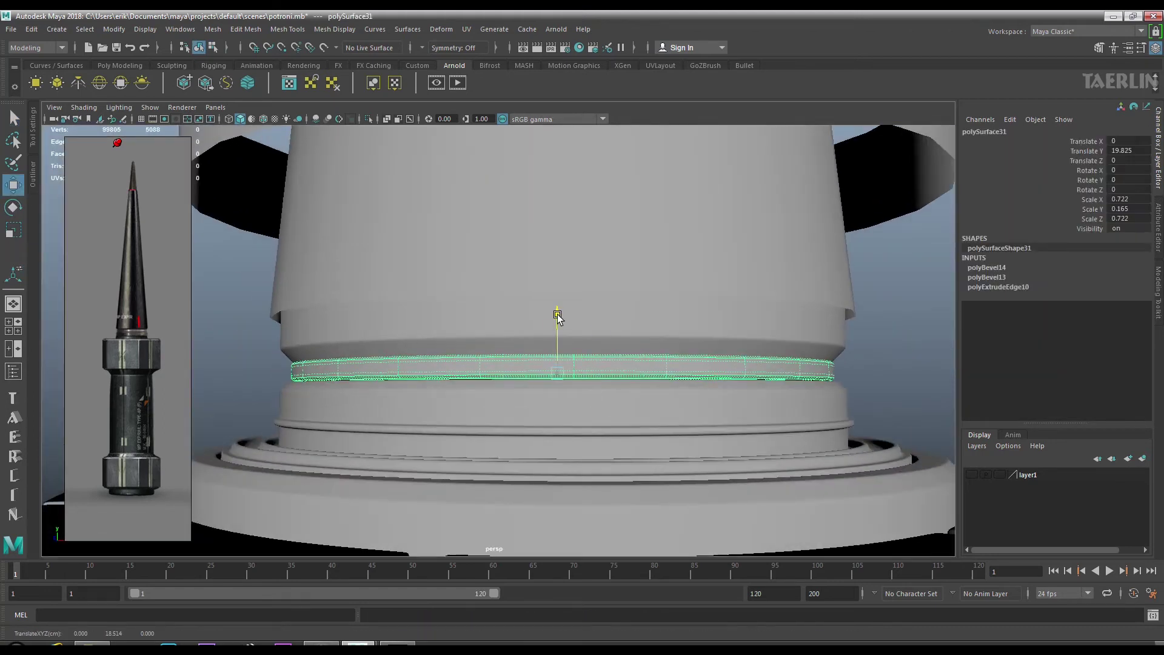
pyautogui.moveTo(553, 317); pyautogui.dragTo(591, 365)
pyautogui.moveTo(591, 365); pyautogui.dragTo(566, 382)
pyautogui.click(554, 364)
pyautogui.moveTo(525, 368); pyautogui.dragTo(523, 345)
pyautogui.moveTo(523, 345); pyautogui.dragTo(517, 243)
pyautogui.moveTo(517, 200); pyautogui.dragTo(514, 170)
pyautogui.moveTo(512, 175); pyautogui.dragTo(820, 420)
pyautogui.scroll(3)
pyautogui.scroll(3)
pyautogui.scroll(3)
pyautogui.moveTo(511, 318); pyautogui.dragTo(510, 284)
# Extrude the cone's bottom edge loop into an inward rim with thickness -0.16.
pyautogui.doubleClick(546, 396)
pyautogui.press('r')
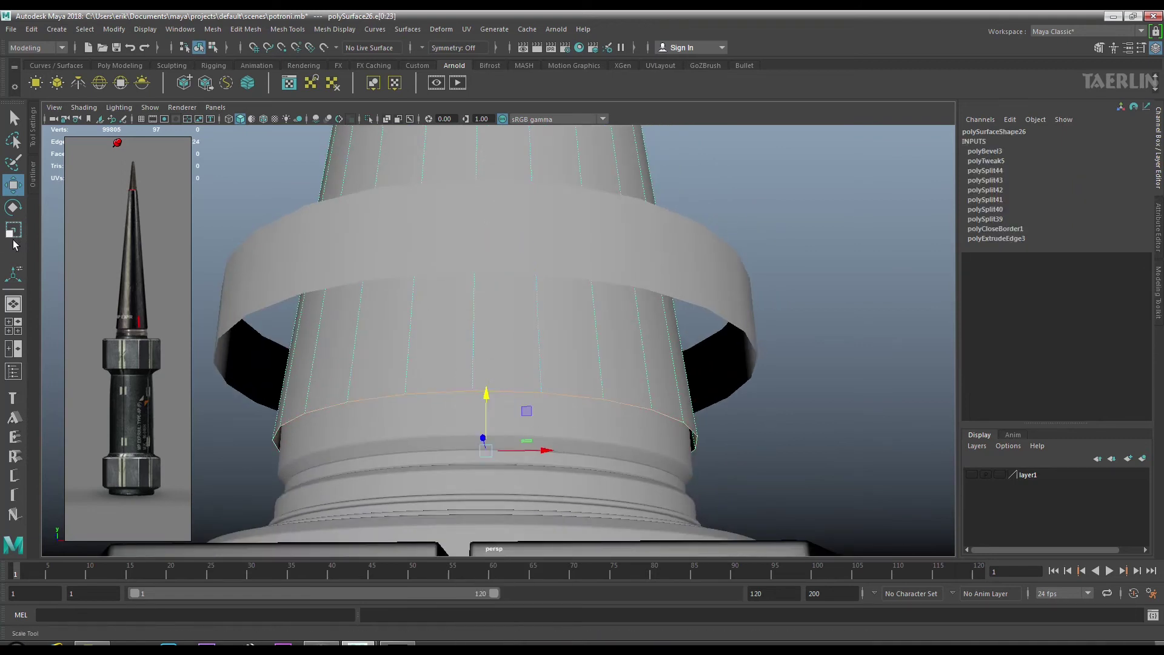
pyautogui.moveTo(486, 451); pyautogui.dragTo(592, 447)
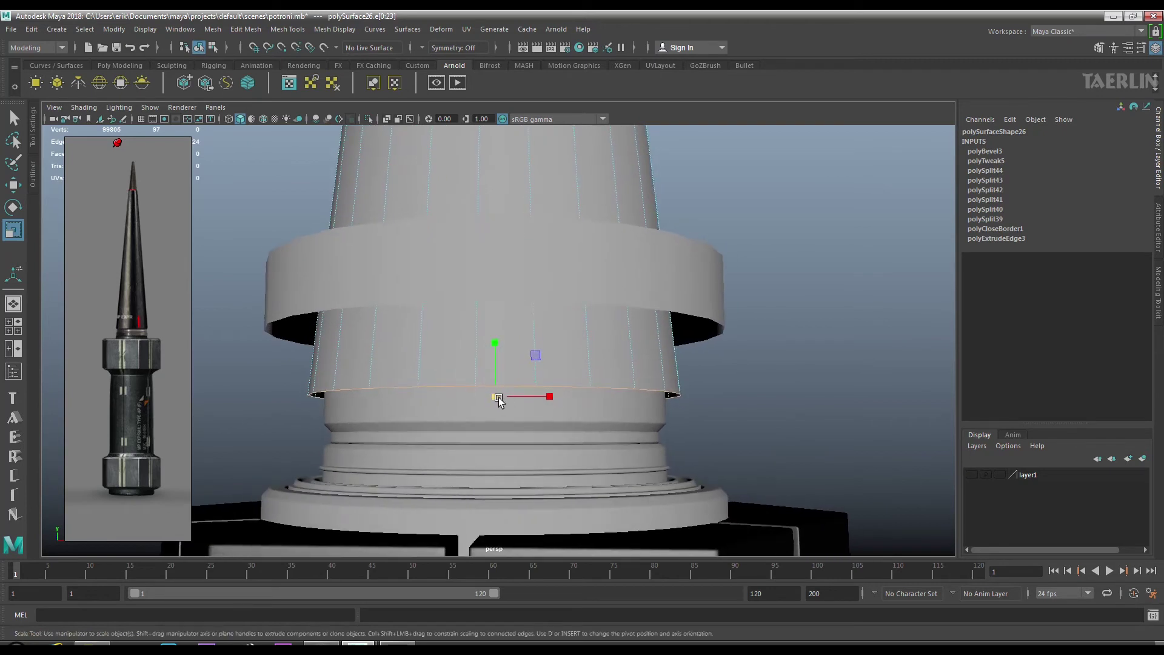
pyautogui.scroll(3)
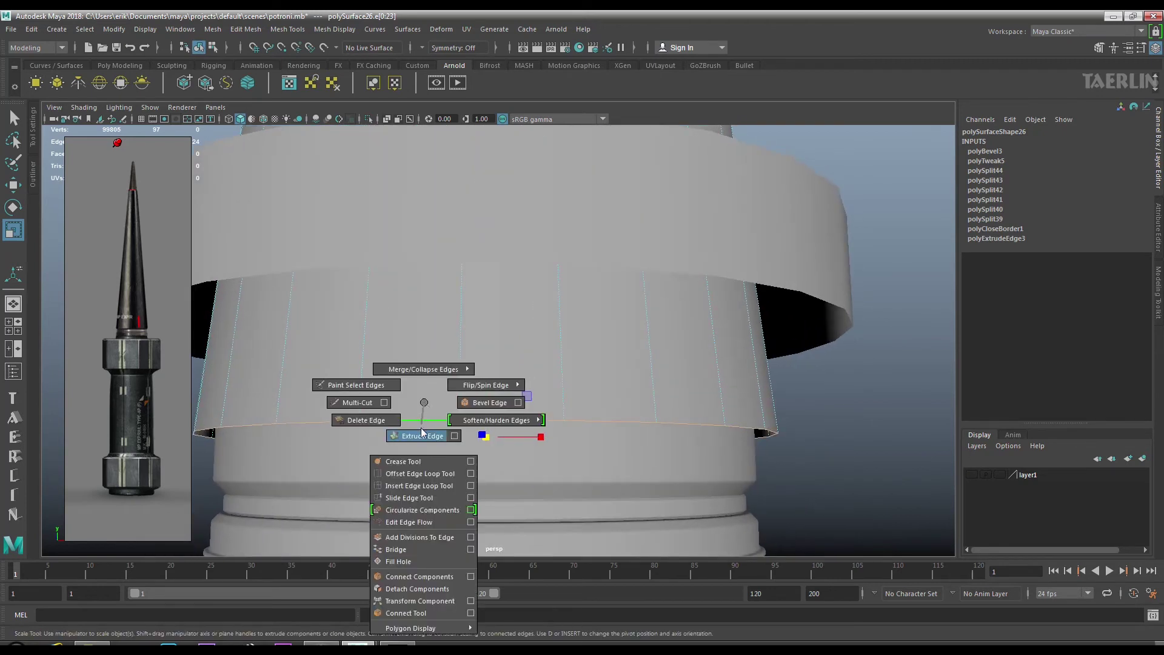
pyautogui.moveTo(420, 423); pyautogui.dragTo(412, 456)
pyautogui.moveTo(628, 353); pyautogui.dragTo(618, 355)
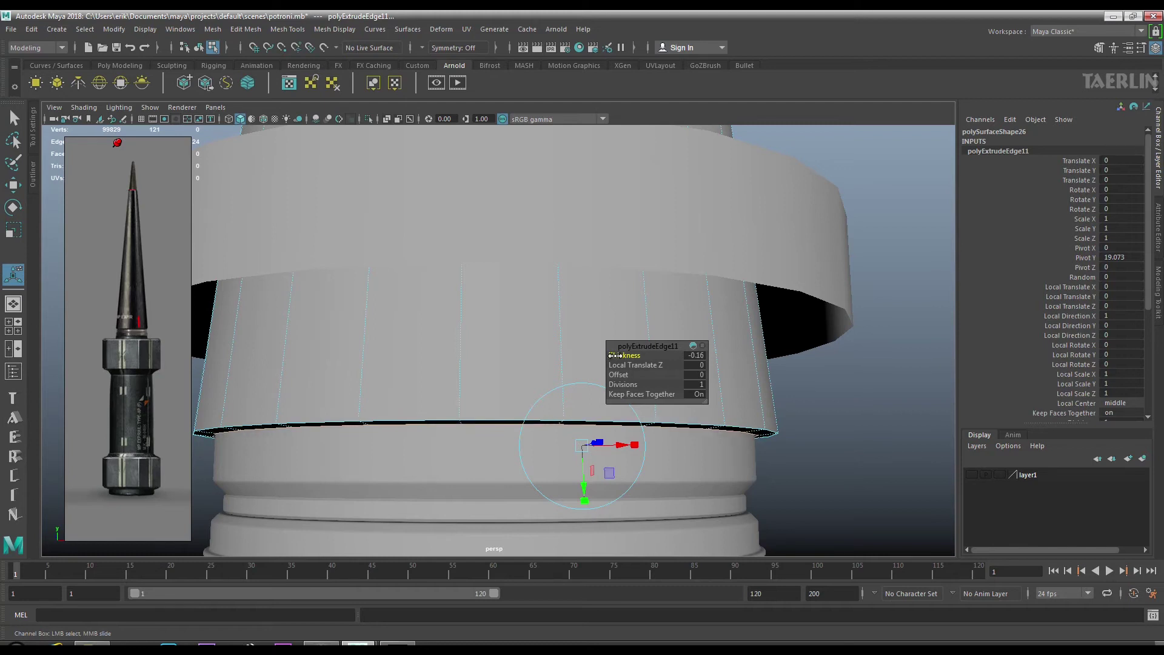
# Bevel the rim's edge loops with chamfer turned off.
pyautogui.doubleClick(423, 403)
pyautogui.moveTo(423, 400); pyautogui.dragTo(489, 401)
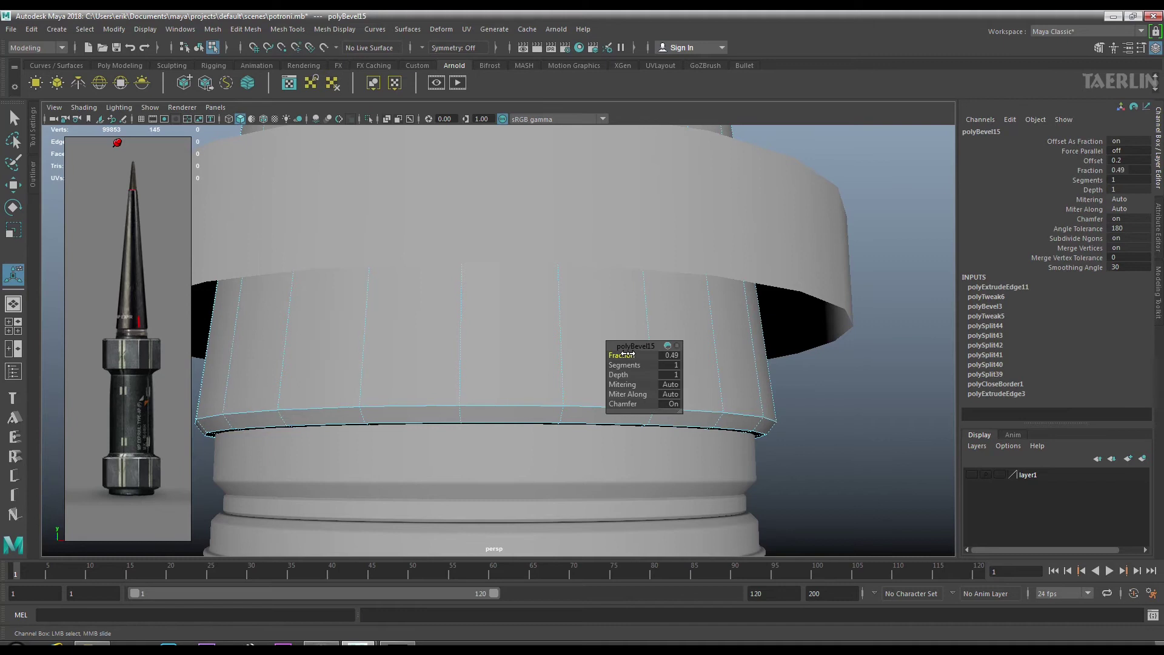
pyautogui.scroll(3)
pyautogui.click(469, 328)
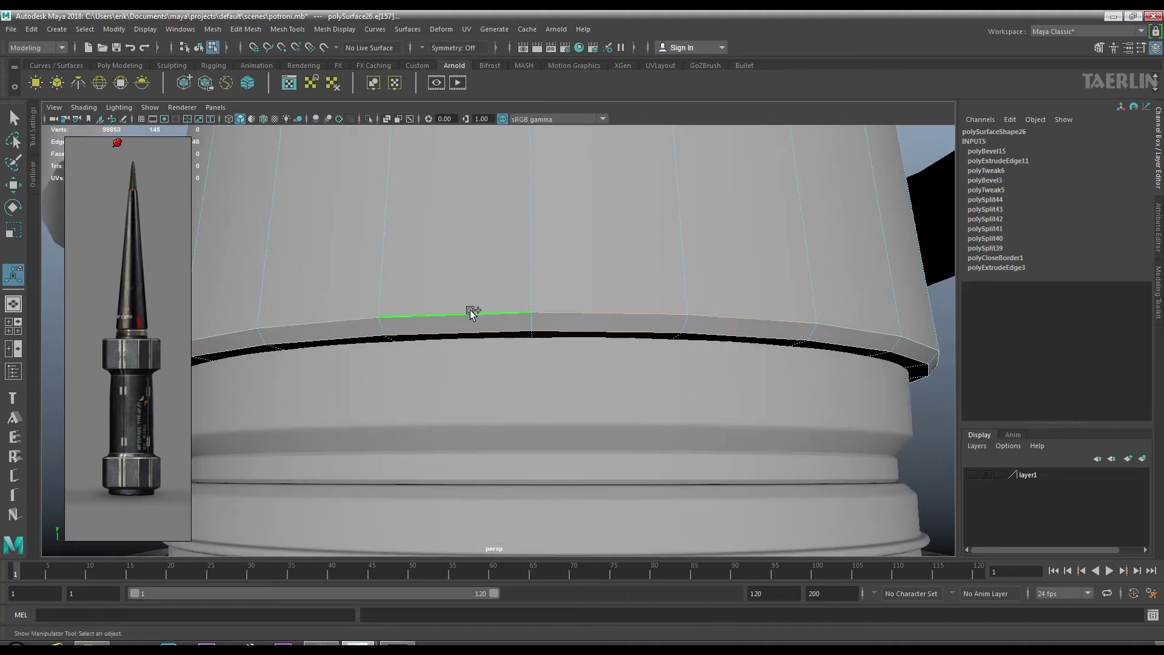
pyautogui.moveTo(473, 313); pyautogui.dragTo(516, 311)
pyautogui.click(670, 404)
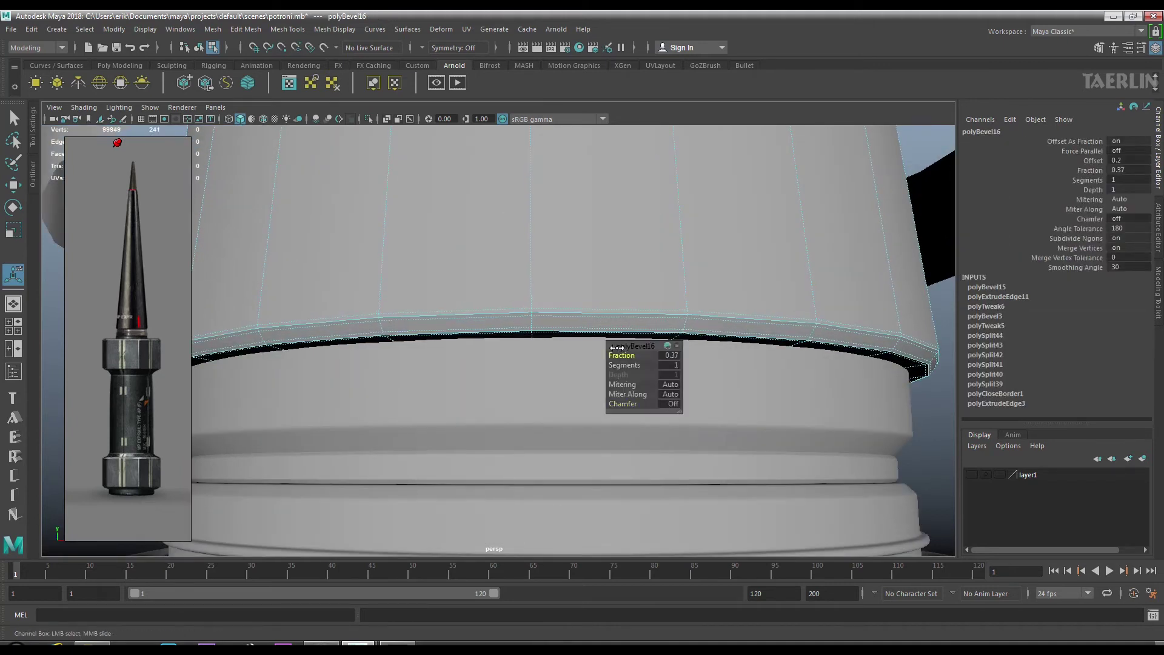
pyautogui.scroll(-3)
# Select the cone's lower ring of vertices for scaling.
pyautogui.moveTo(431, 318); pyautogui.dragTo(467, 304)
pyautogui.scroll(-3)
pyautogui.press('w')
pyautogui.scroll(-3)
pyautogui.scroll(3)
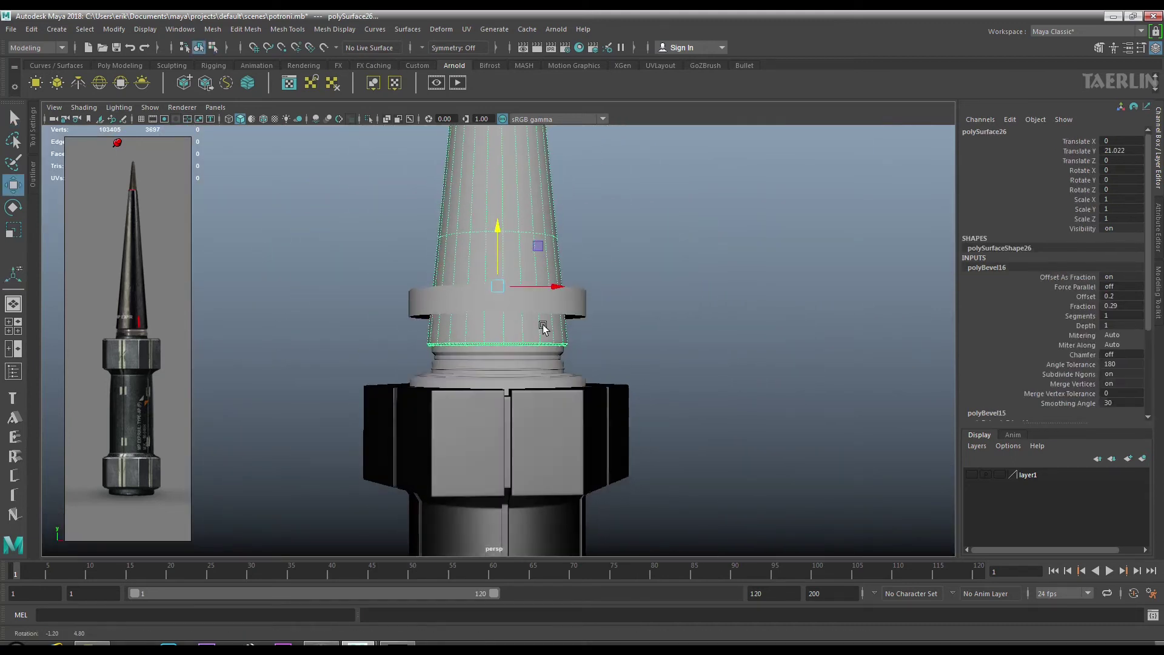
pyautogui.scroll(3)
pyautogui.moveTo(564, 333); pyautogui.dragTo(574, 376)
pyautogui.moveTo(680, 398); pyautogui.dragTo(317, 302)
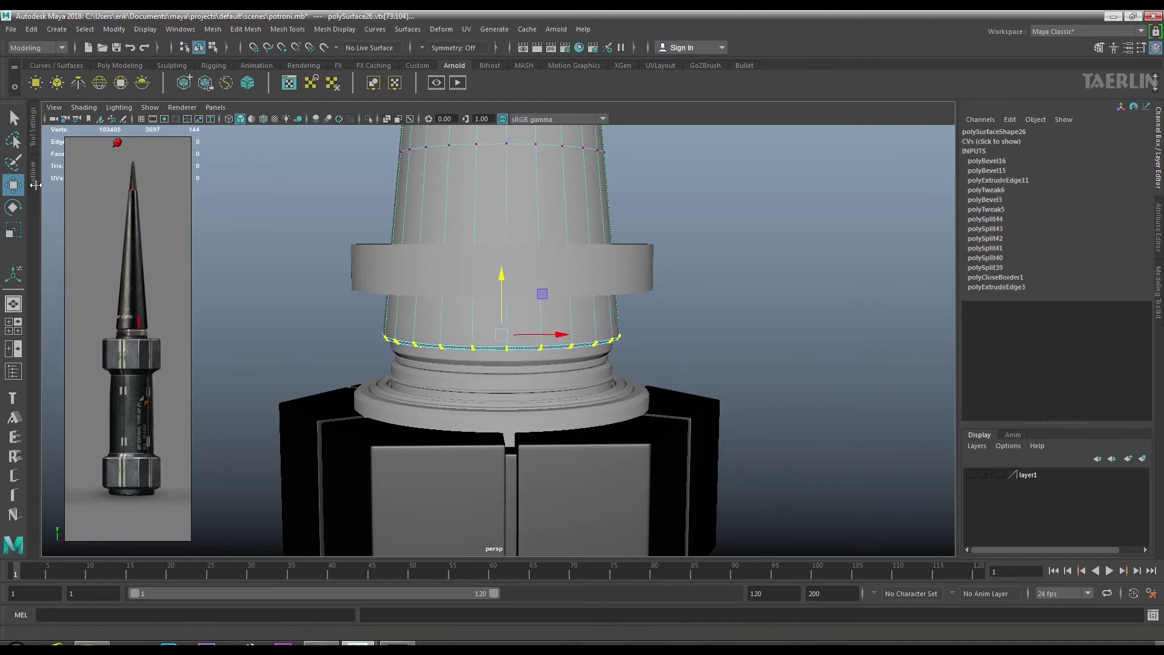
pyautogui.press('r')
pyautogui.moveTo(501, 333); pyautogui.dragTo(573, 333)
# Extend the vertex selection around the collar and scale the ring inward.
pyautogui.press('1')
pyautogui.press('3')
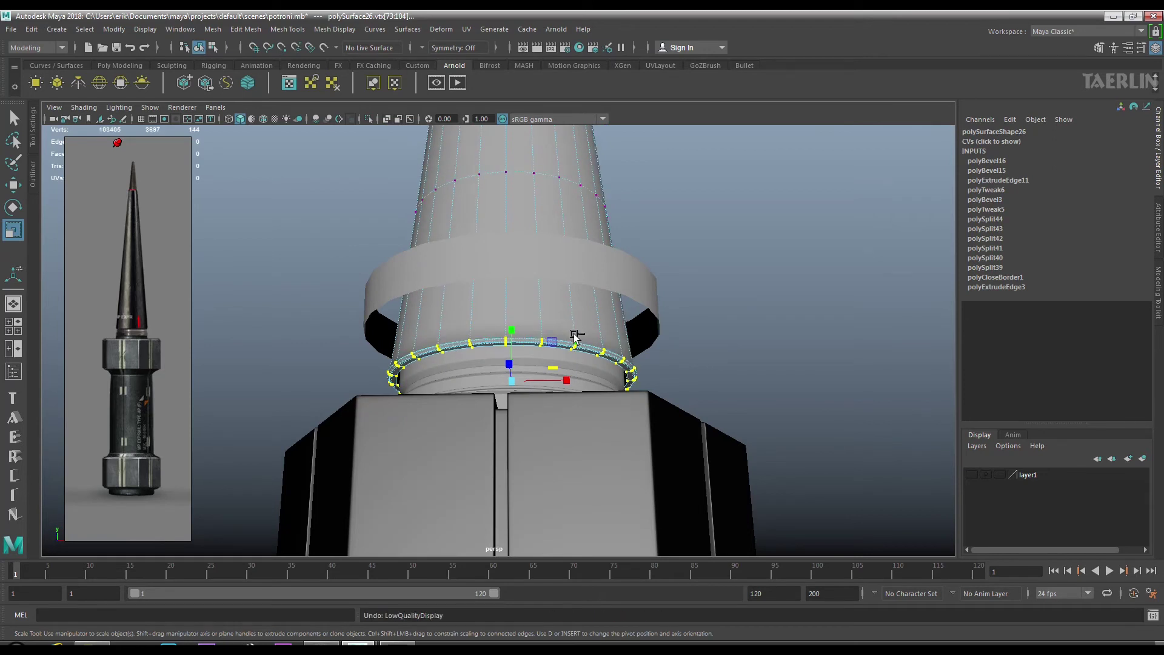
pyautogui.moveTo(574, 335); pyautogui.dragTo(586, 400)
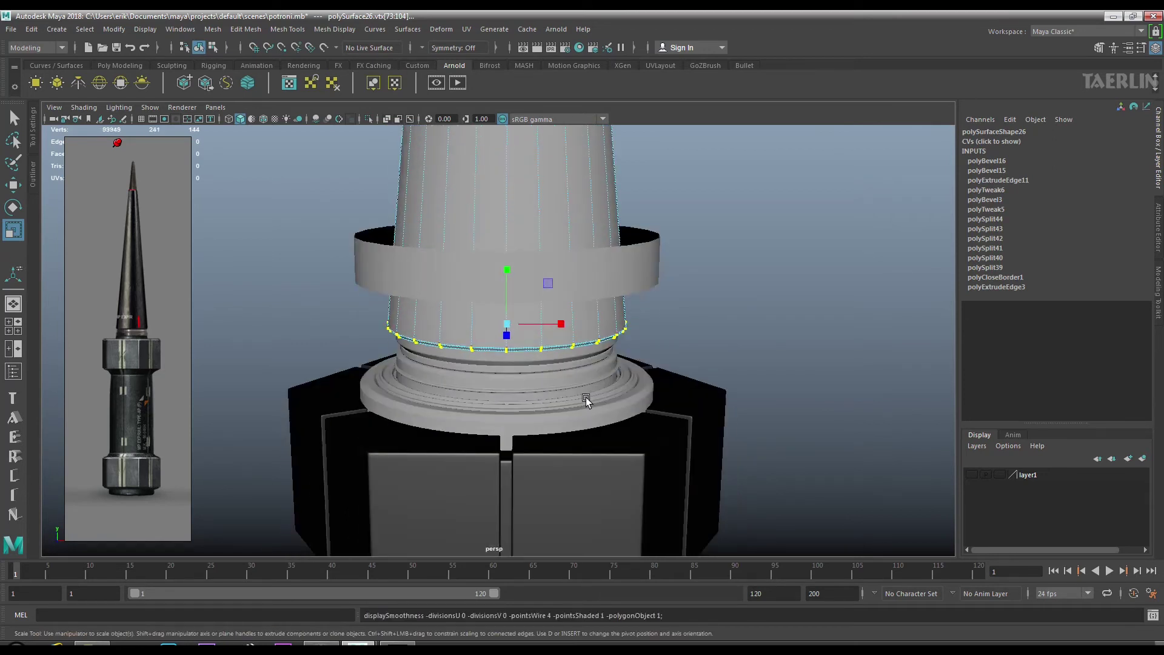
pyautogui.moveTo(760, 464); pyautogui.dragTo(270, 169)
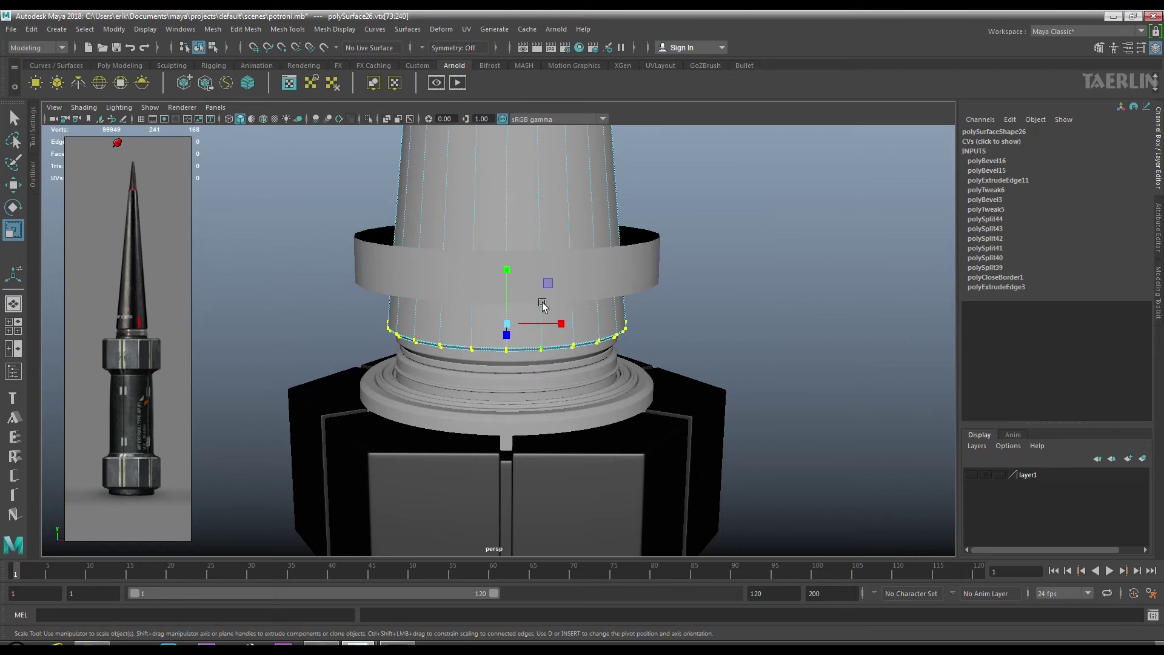
pyautogui.moveTo(526, 328); pyautogui.dragTo(545, 315)
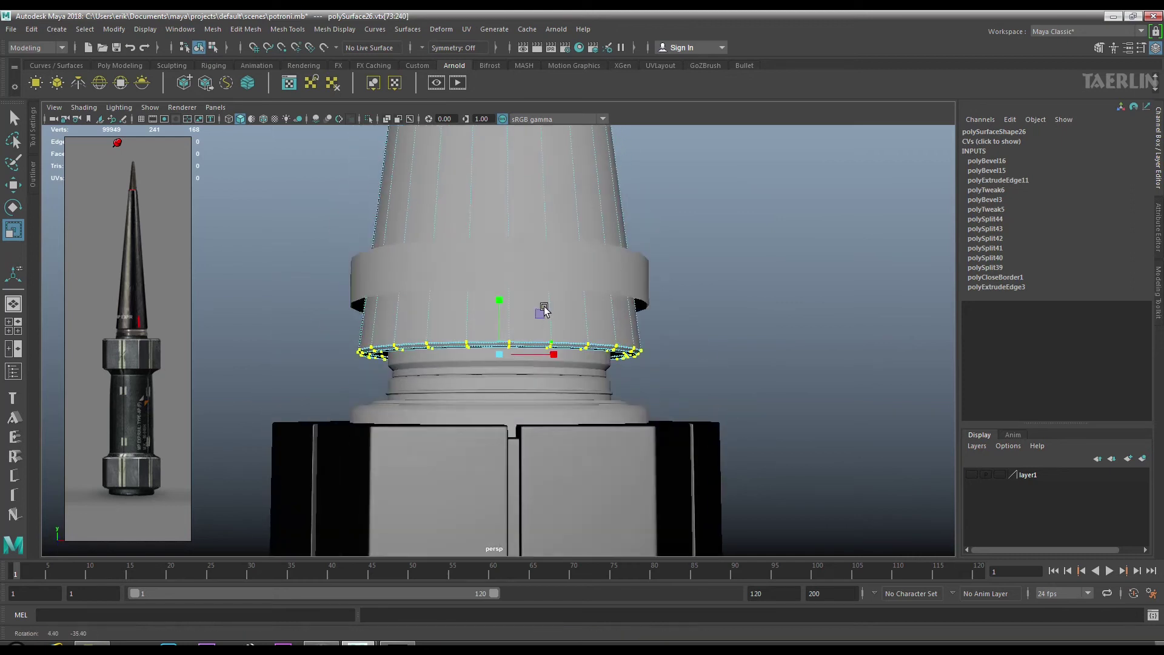
pyautogui.moveTo(541, 312); pyautogui.dragTo(509, 304)
# Select the collar edge loop, then return to object mode and pick the loose ring.
pyautogui.moveTo(509, 303); pyautogui.dragTo(600, 311)
pyautogui.doubleClick(598, 322)
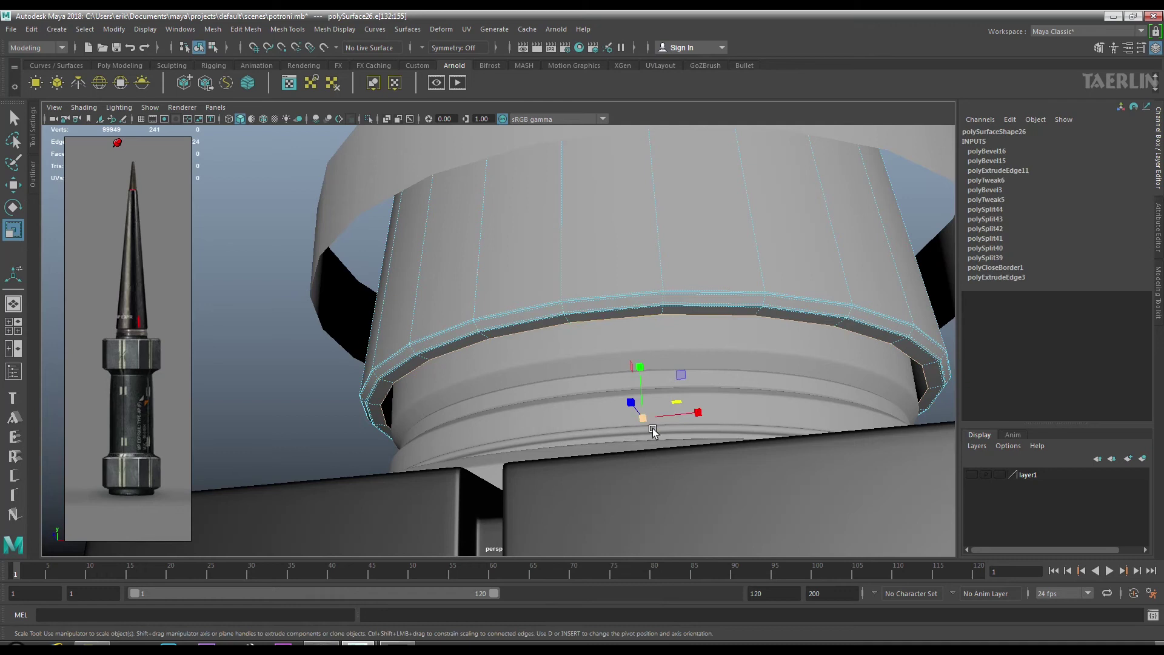
pyautogui.moveTo(628, 411); pyautogui.dragTo(572, 338)
pyautogui.moveTo(609, 299); pyautogui.dragTo(632, 290)
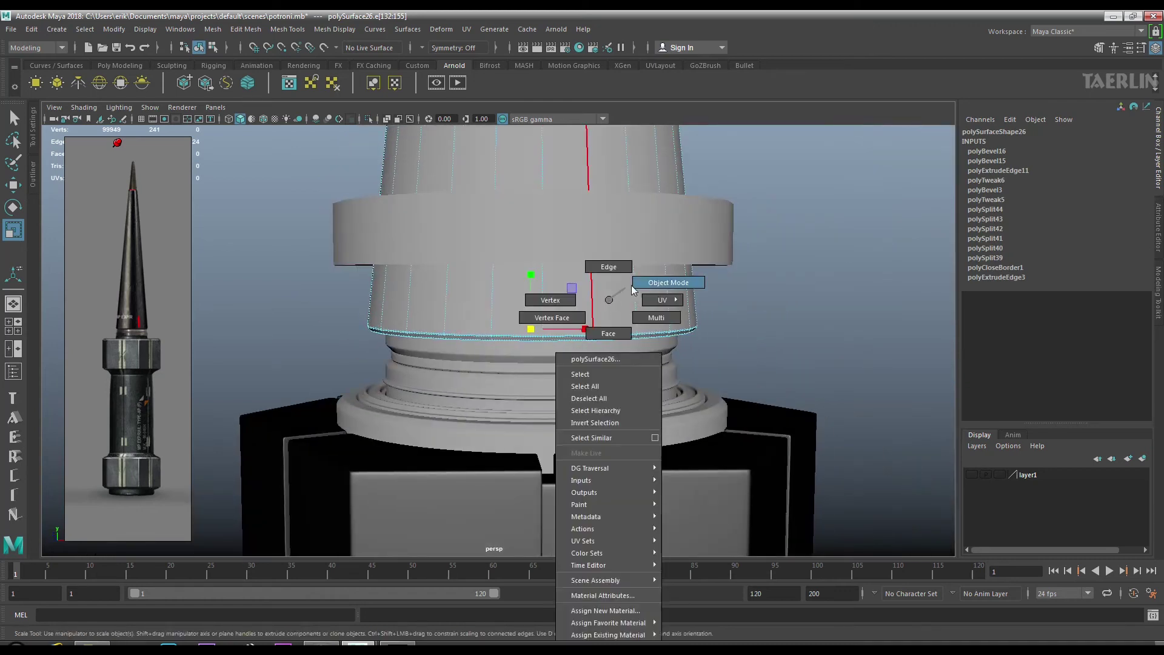
pyautogui.scroll(-3)
pyautogui.click(574, 303)
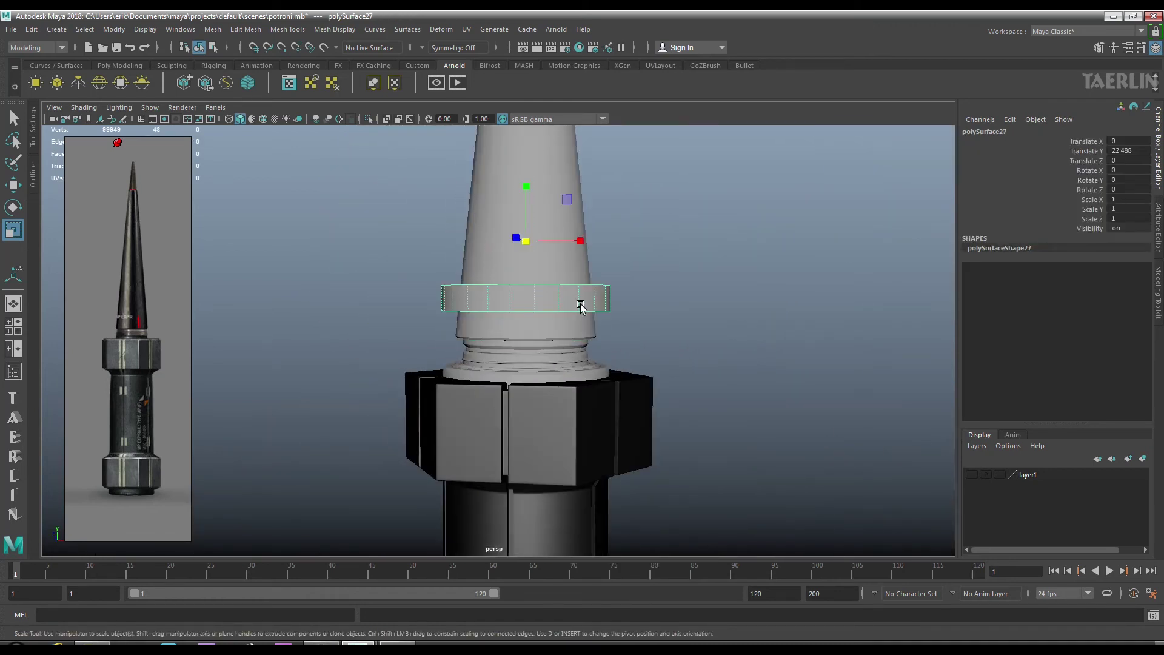
# Raise the loose ring polySurface27 high above the cone.
pyautogui.moveTo(619, 324); pyautogui.dragTo(94, 135)
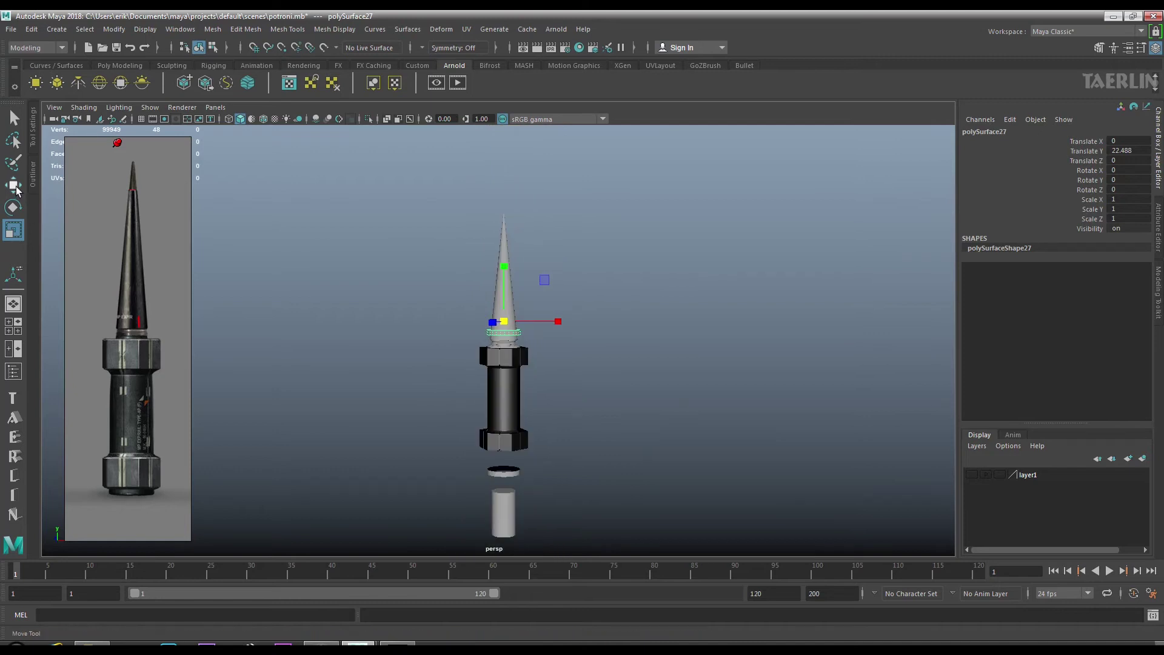
pyautogui.click(14, 185)
pyautogui.moveTo(497, 259); pyautogui.dragTo(523, 157)
pyautogui.moveTo(422, 276); pyautogui.dragTo(519, 372)
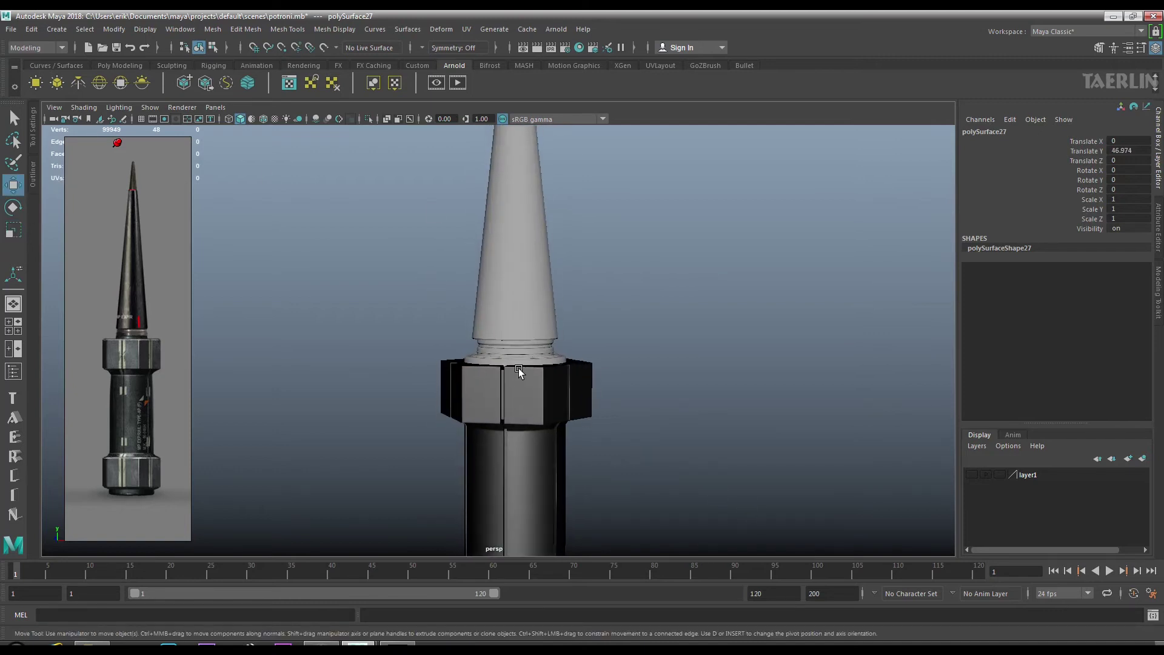
pyautogui.moveTo(480, 327); pyautogui.dragTo(532, 369)
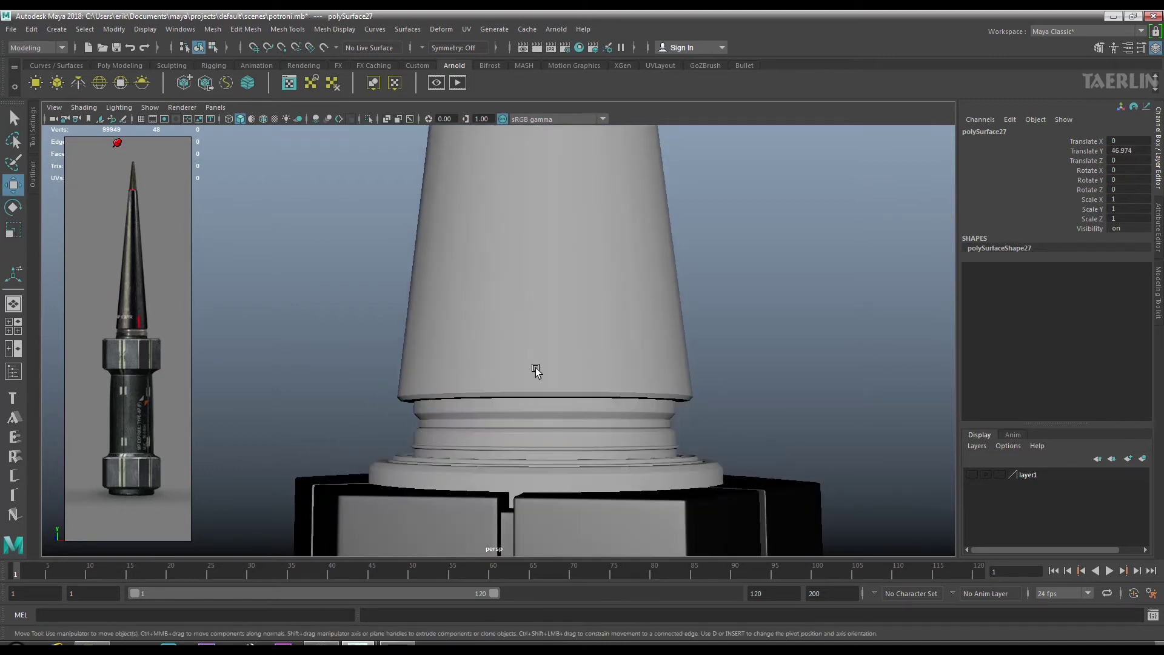
# Select the cone's upper tip faces and extract them as a separate object.
pyautogui.click(498, 277)
pyautogui.moveTo(497, 277); pyautogui.dragTo(457, 291)
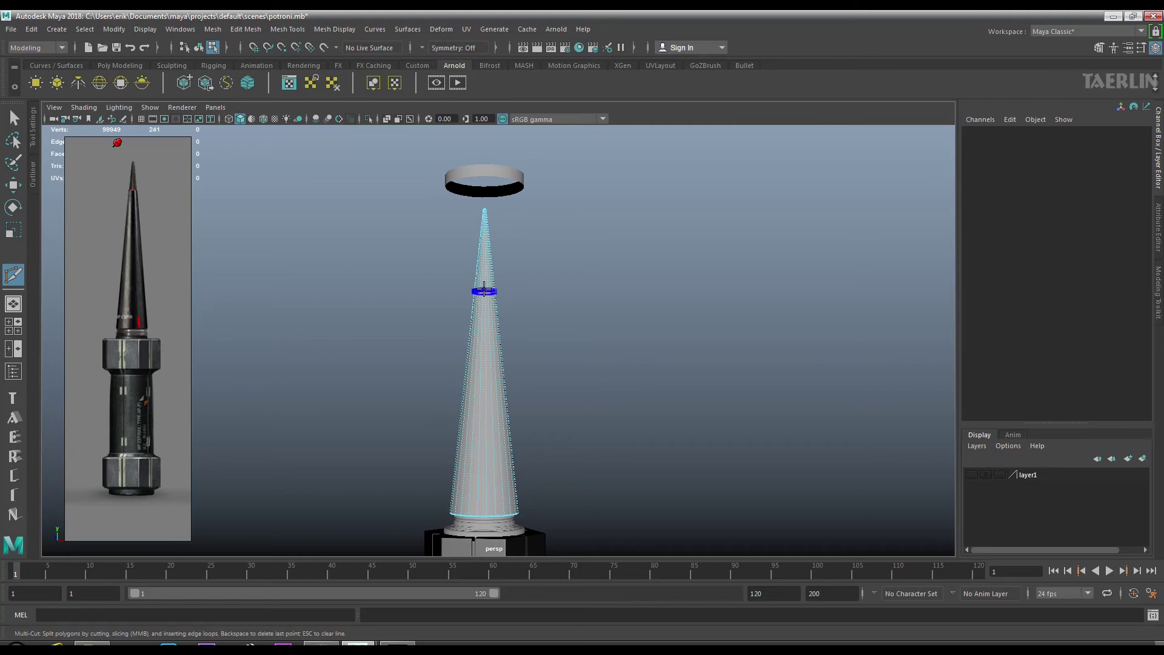
pyautogui.moveTo(426, 219); pyautogui.dragTo(636, 447)
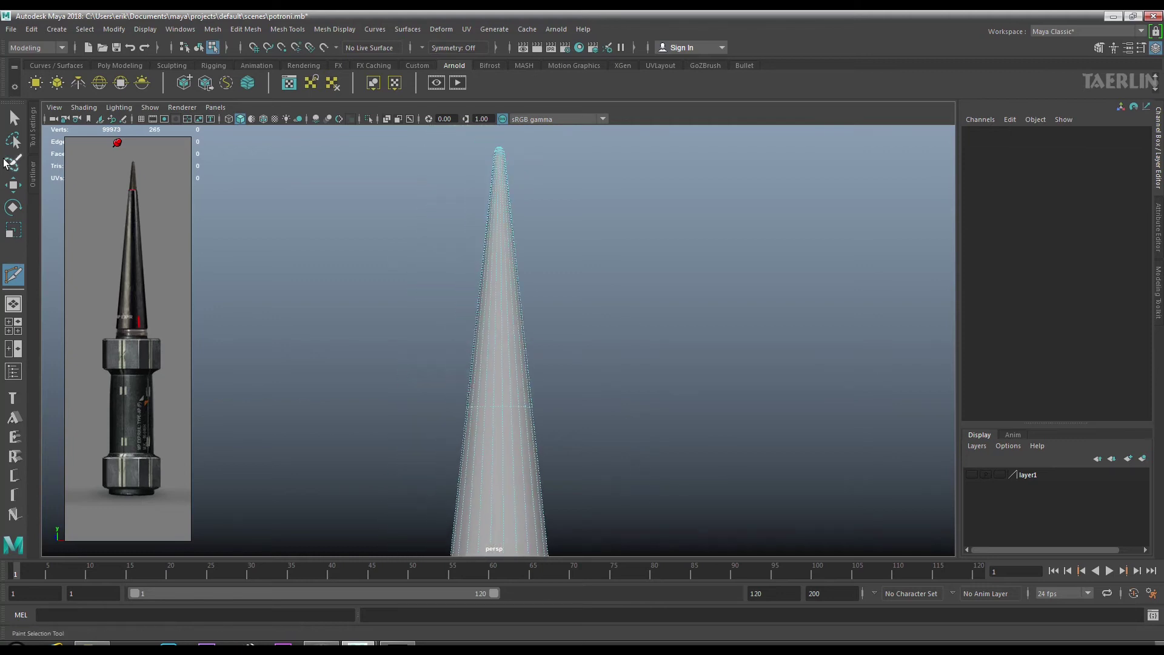
pyautogui.moveTo(446, 132); pyautogui.dragTo(501, 159)
pyautogui.moveTo(509, 311); pyautogui.dragTo(501, 164)
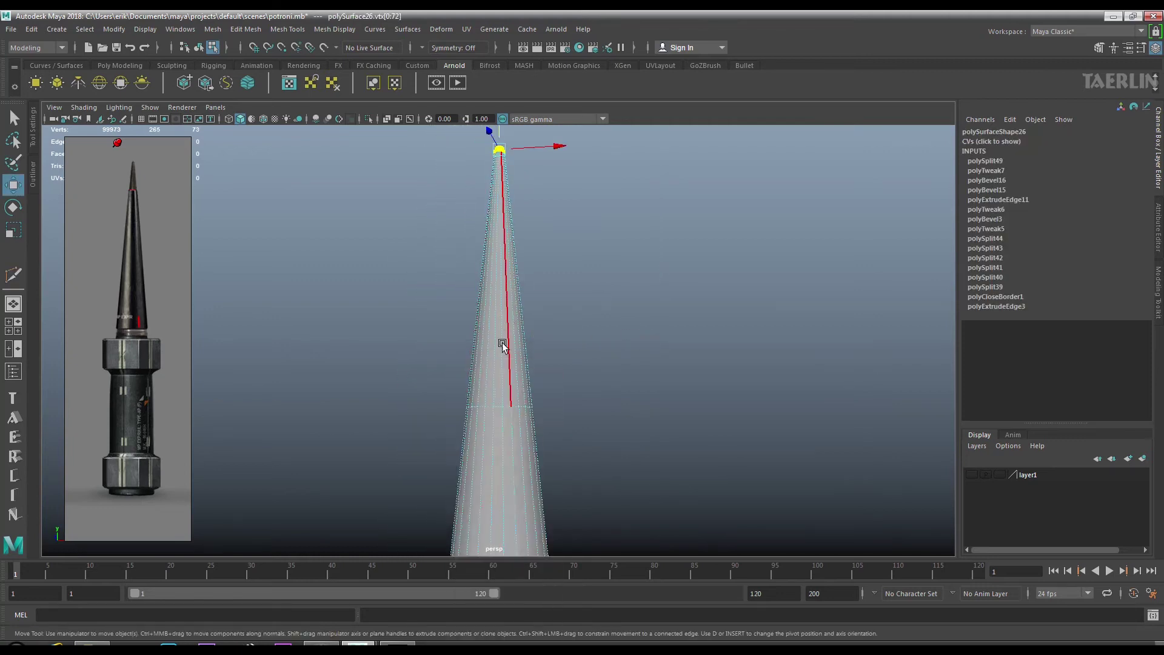
pyautogui.moveTo(607, 364); pyautogui.dragTo(607, 365)
pyautogui.moveTo(500, 342); pyautogui.dragTo(497, 541)
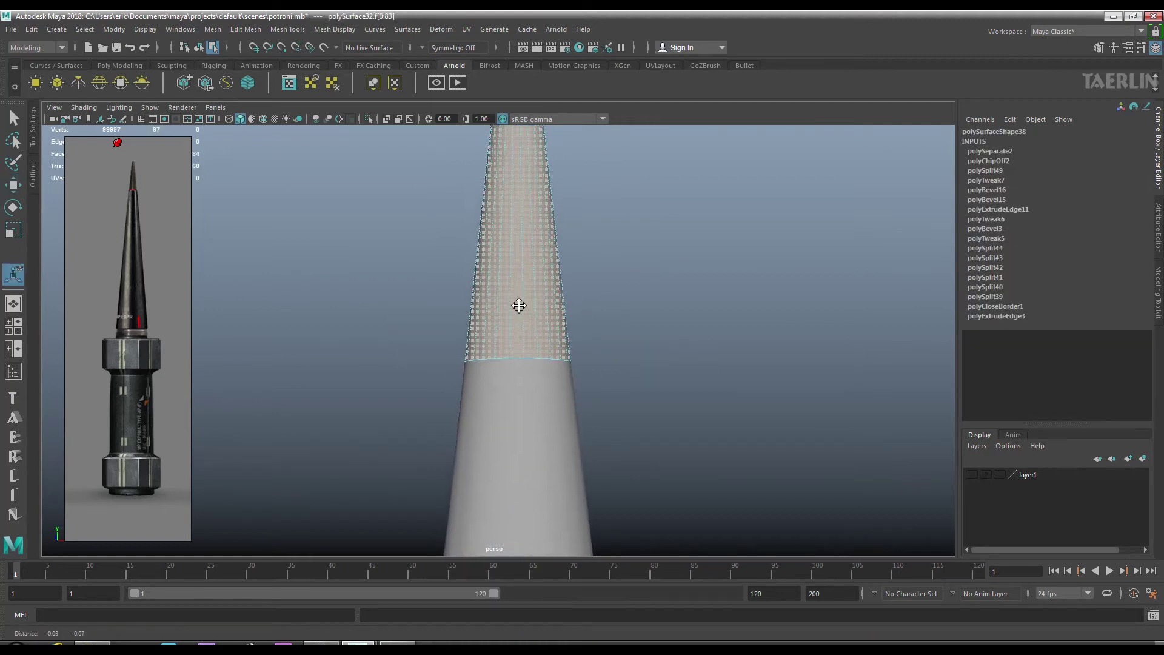
pyautogui.moveTo(527, 304); pyautogui.dragTo(500, 338)
# Center the tip piece's pivot, slim it to 0.848 width and raise it slightly in Y.
pyautogui.click(9, 235)
pyautogui.moveTo(493, 317); pyautogui.dragTo(545, 301)
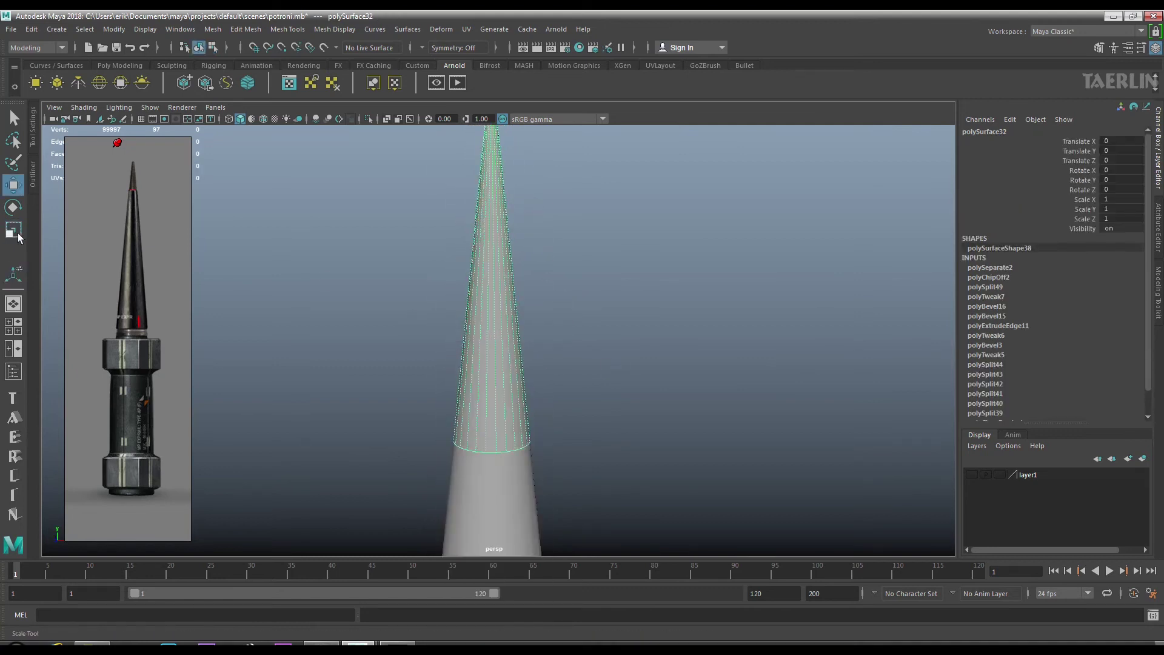
pyautogui.click(57, 29)
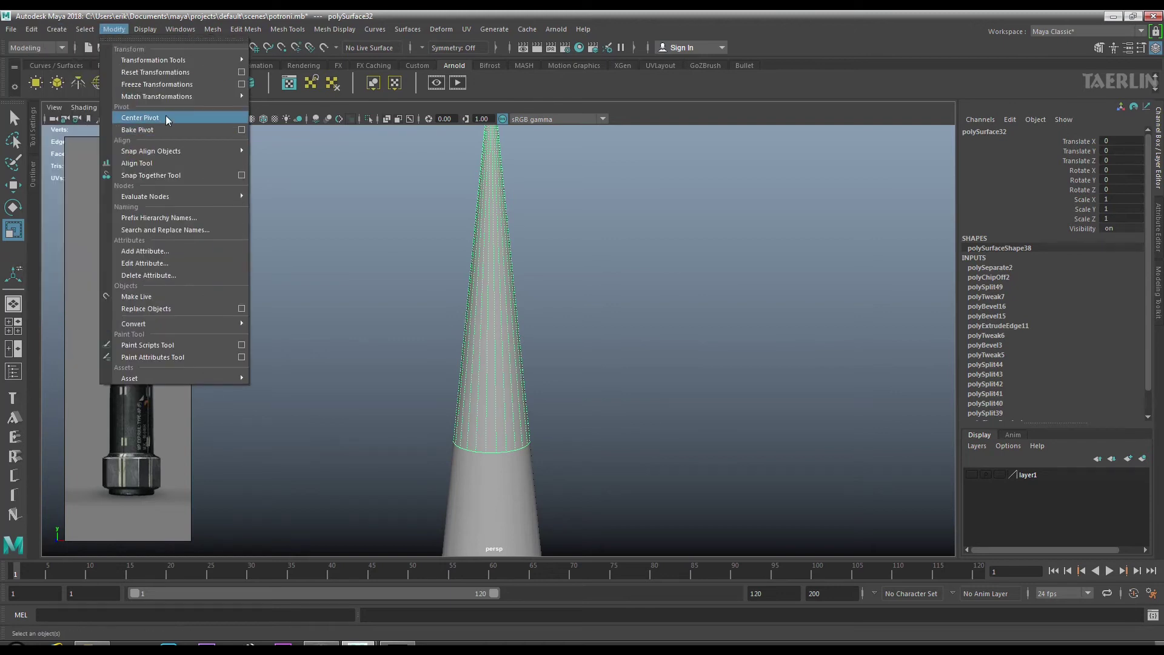
pyautogui.click(607, 354)
pyautogui.moveTo(570, 339); pyautogui.dragTo(584, 356)
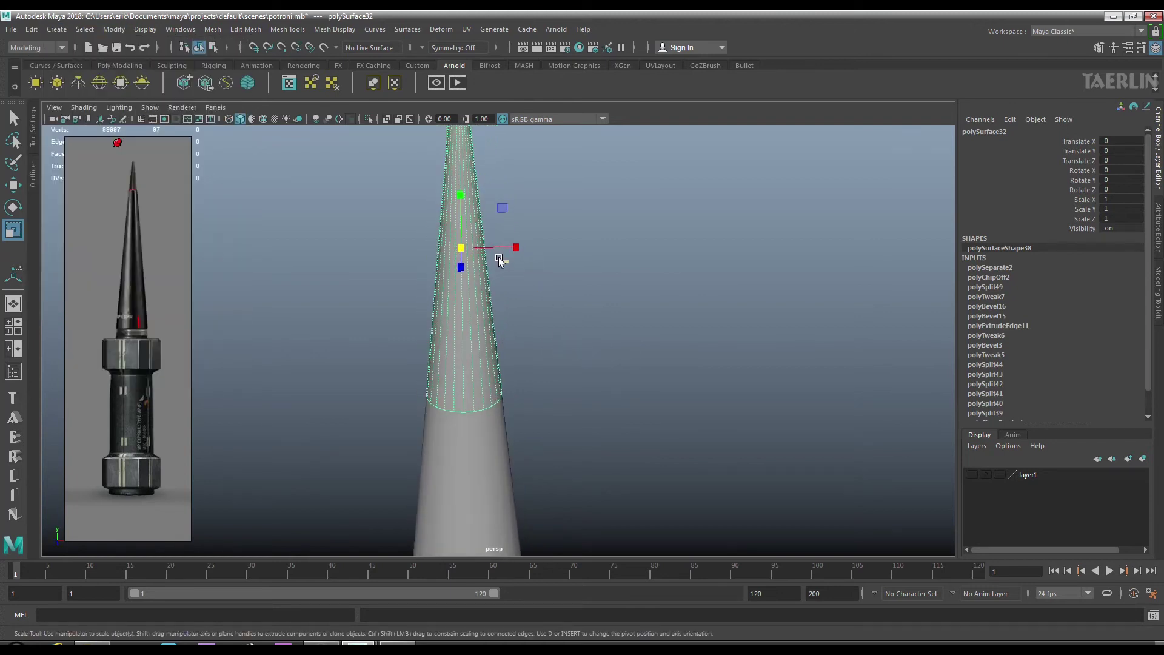
pyautogui.moveTo(507, 260); pyautogui.dragTo(498, 257)
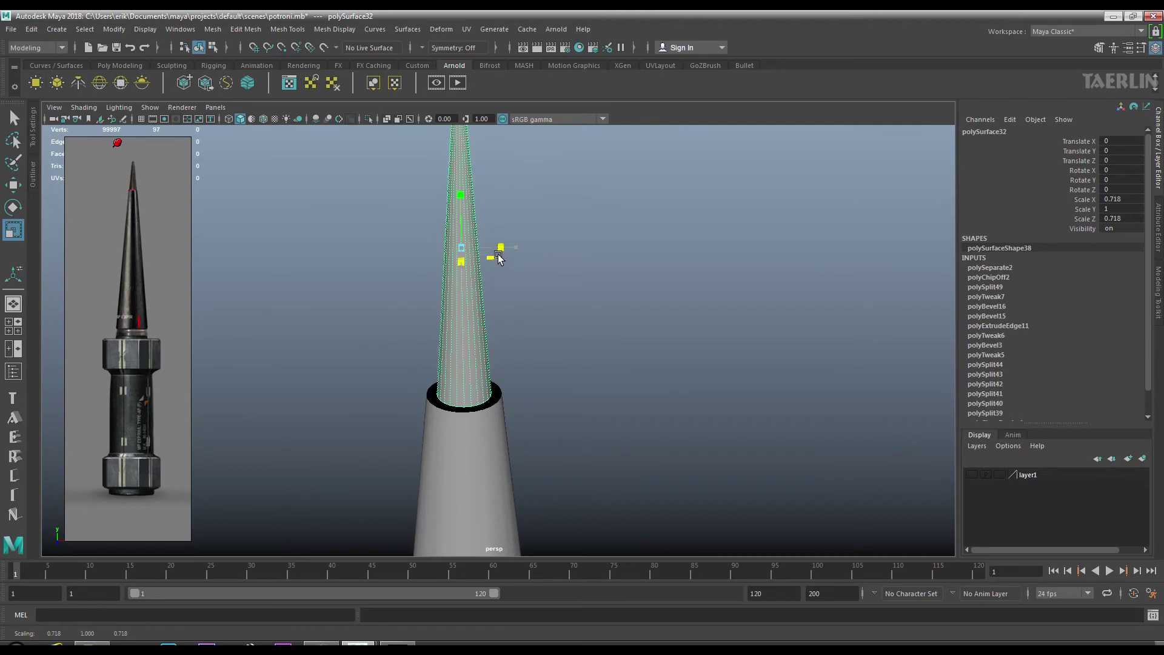
pyautogui.moveTo(498, 257); pyautogui.dragTo(615, 377)
pyautogui.click(15, 185)
pyautogui.moveTo(517, 240); pyautogui.dragTo(514, 233)
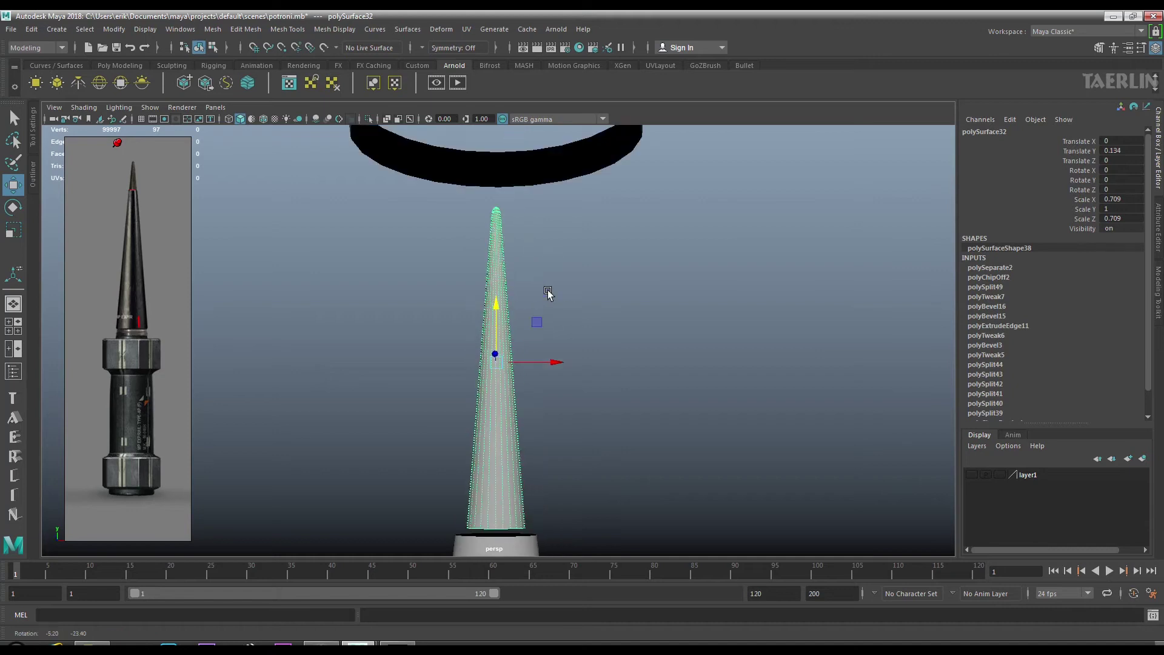
pyautogui.moveTo(548, 293); pyautogui.dragTo(626, 405)
# Extrude the spike's base edge loop inward and bevel its base edges twice.
pyautogui.moveTo(537, 321); pyautogui.dragTo(538, 282)
pyautogui.doubleClick(541, 337)
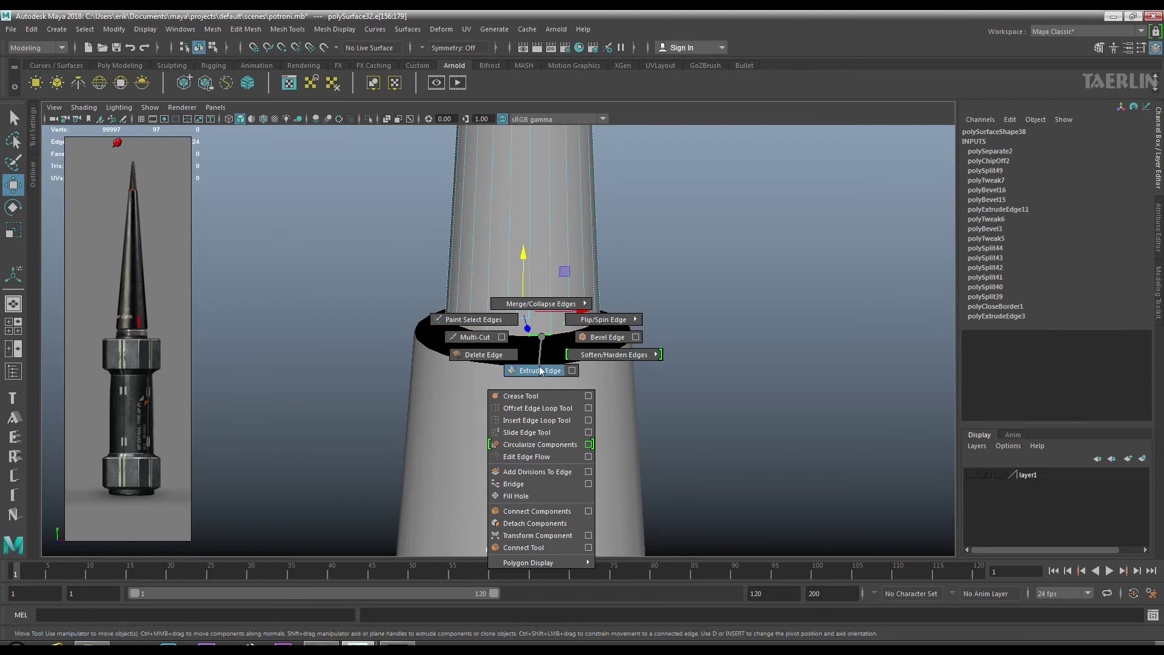
pyautogui.moveTo(542, 337); pyautogui.dragTo(527, 366)
pyautogui.moveTo(613, 356); pyautogui.dragTo(537, 384)
pyautogui.doubleClick(537, 376)
pyautogui.moveTo(538, 382); pyautogui.dragTo(615, 394)
pyautogui.doubleClick(536, 378)
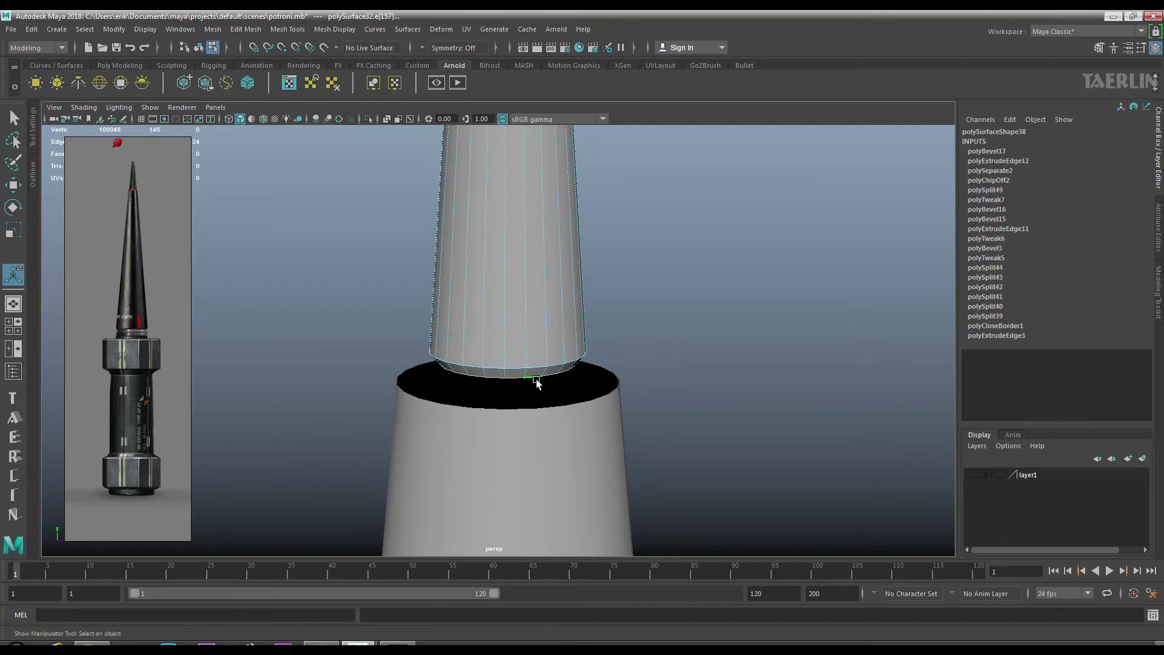
pyautogui.moveTo(537, 368); pyautogui.dragTo(613, 391)
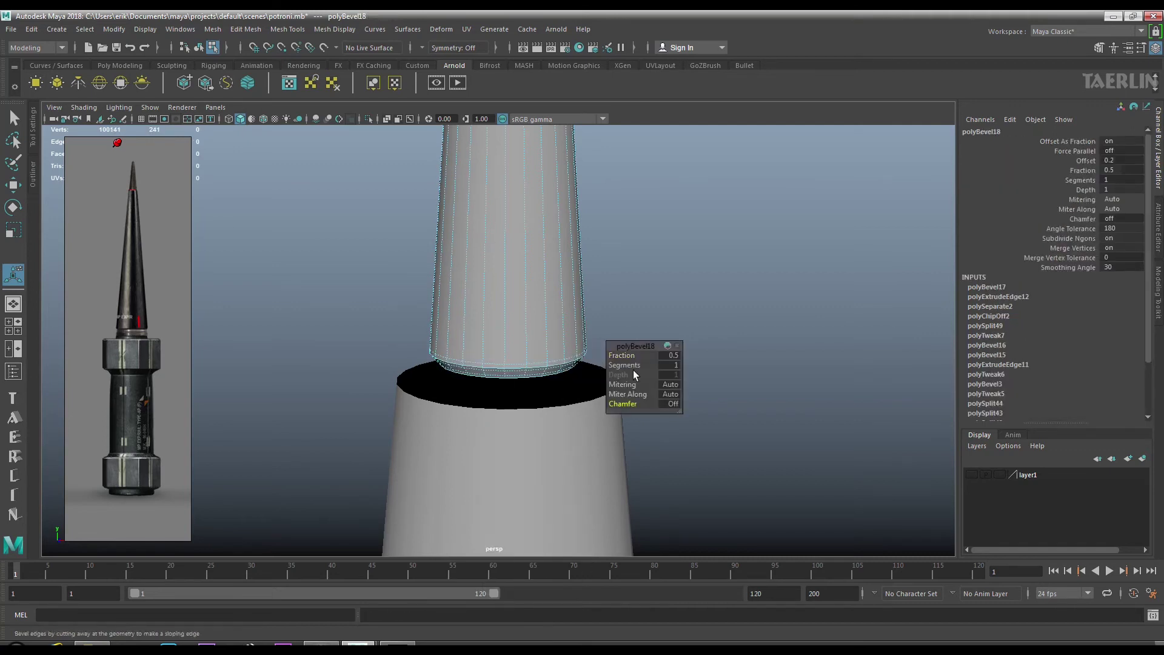
# Insert four edge loops along the spike with the Insert Edge Loop Tool.
pyautogui.moveTo(481, 264); pyautogui.dragTo(538, 250)
pyautogui.scroll(-3)
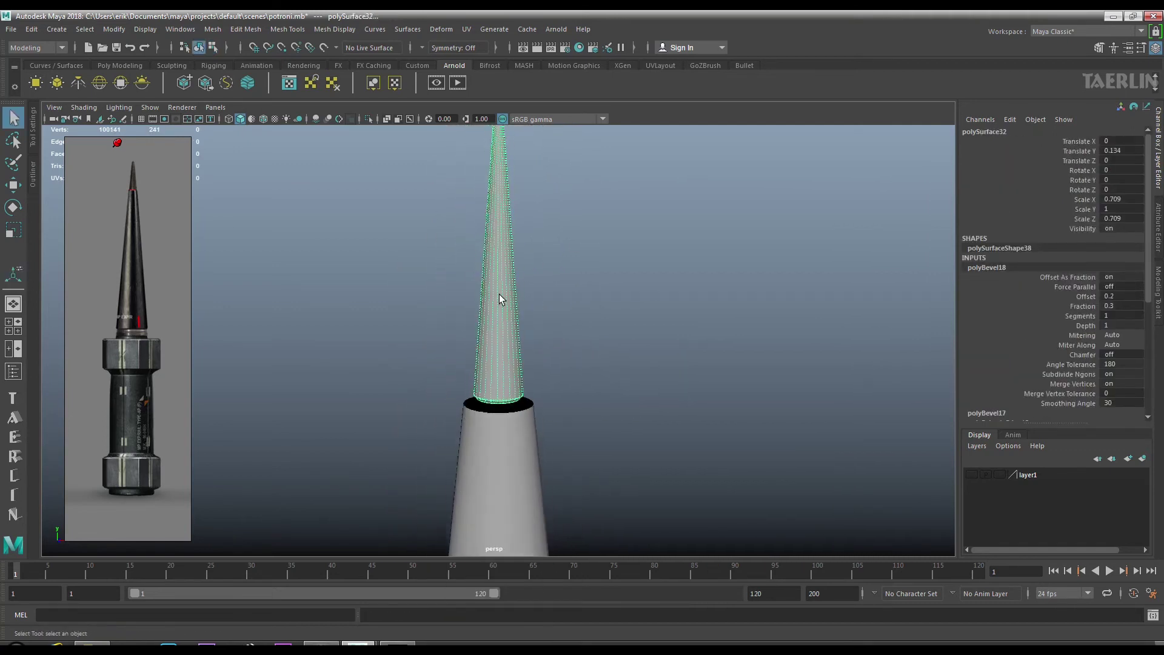
pyautogui.rightClick(498, 290)
pyautogui.rightClick(500, 287)
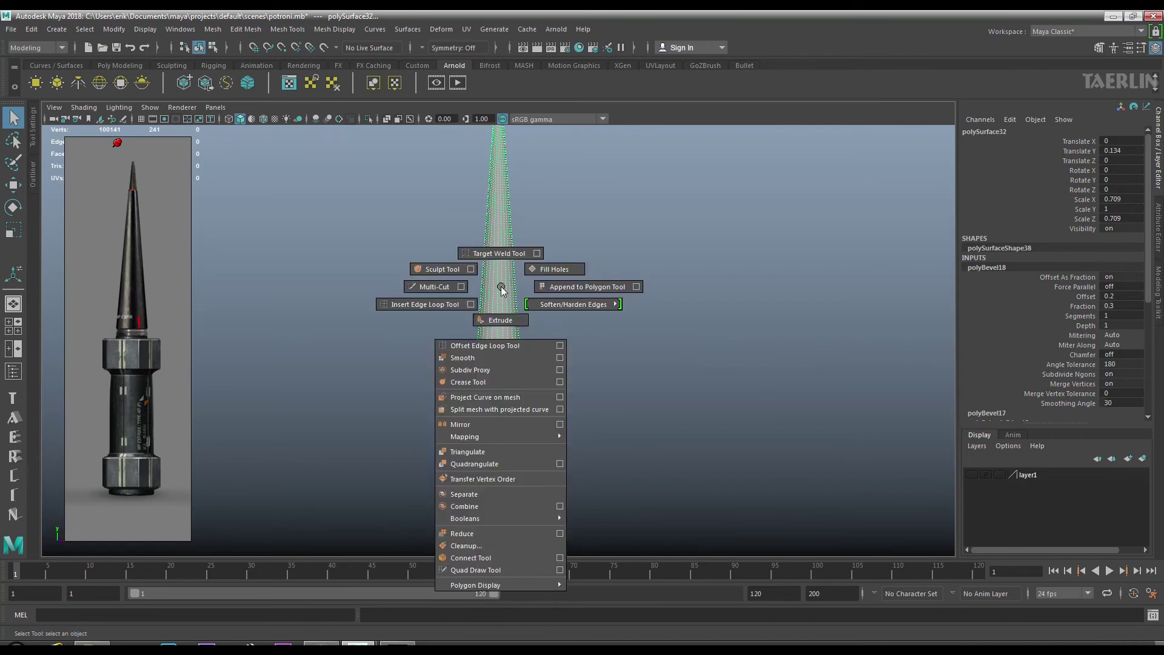
pyautogui.click(474, 303)
pyautogui.click(506, 325)
pyautogui.click(504, 181)
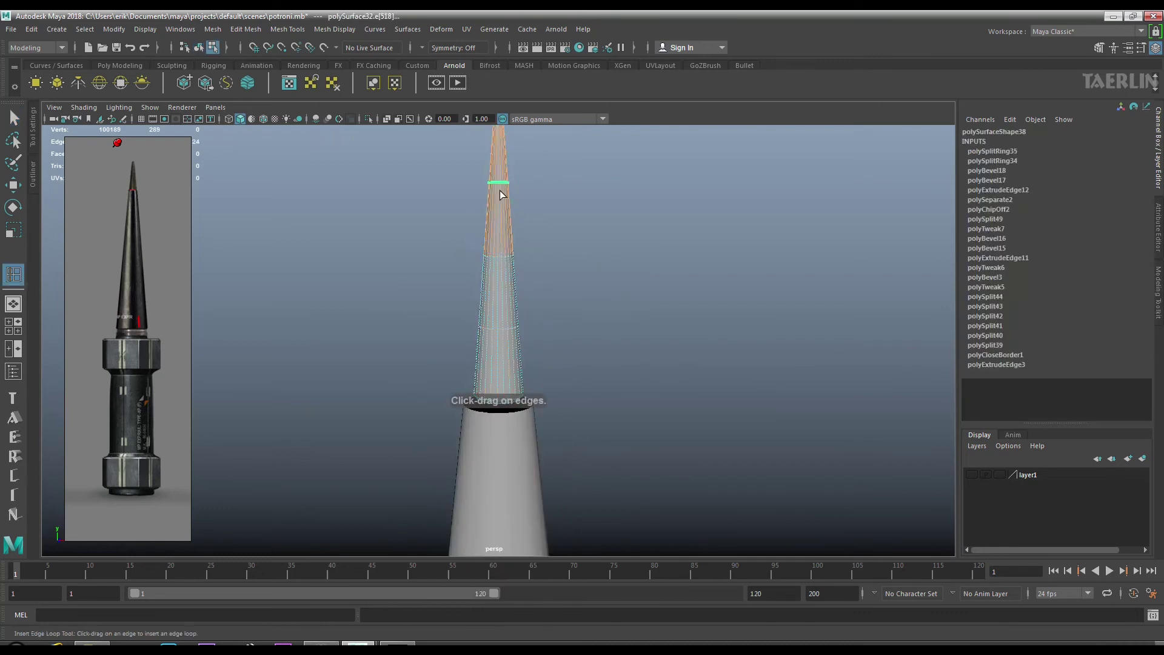
pyautogui.click(513, 282)
pyautogui.click(548, 316)
pyautogui.moveTo(512, 288); pyautogui.dragTo(515, 249)
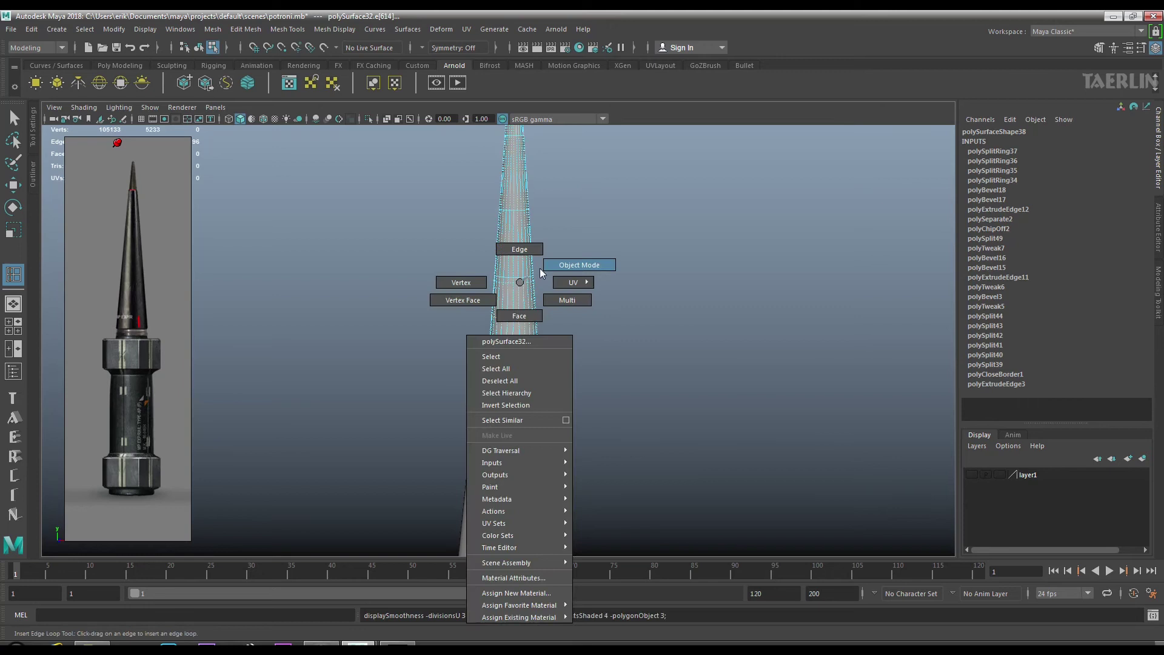
pyautogui.click(244, 351)
pyautogui.click(482, 461)
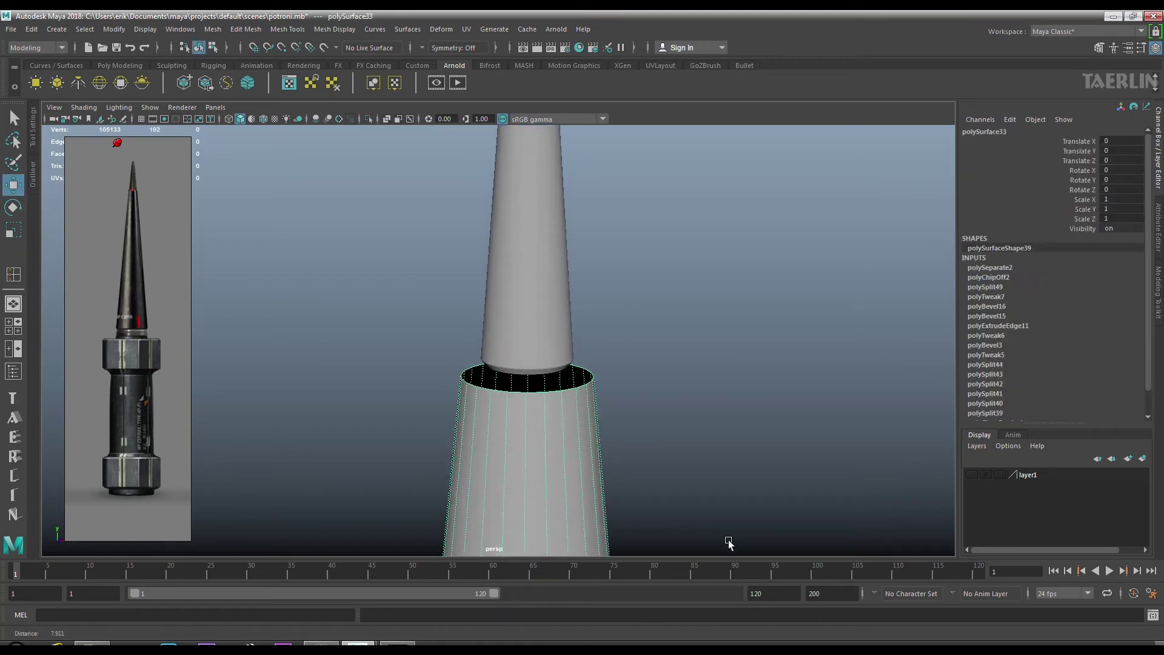
# Extrude the lower cylinder's top rim with offset 0.19 and scale it slightly inward.
pyautogui.scroll(3)
pyautogui.moveTo(526, 318); pyautogui.dragTo(524, 393)
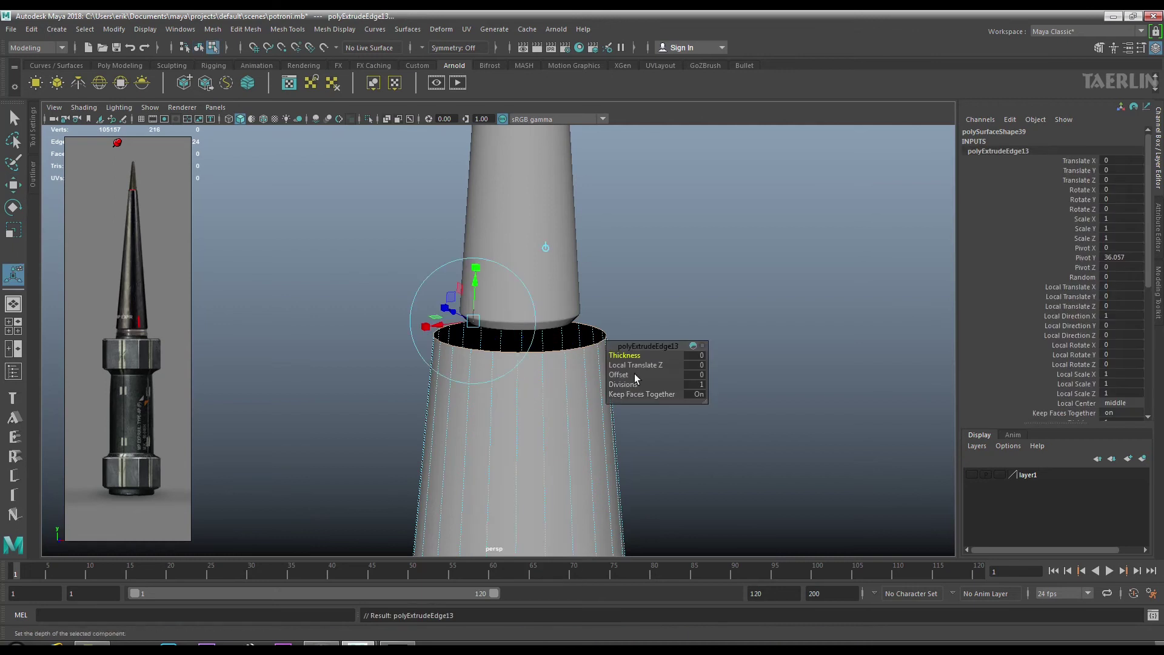
pyautogui.moveTo(619, 375); pyautogui.dragTo(557, 368)
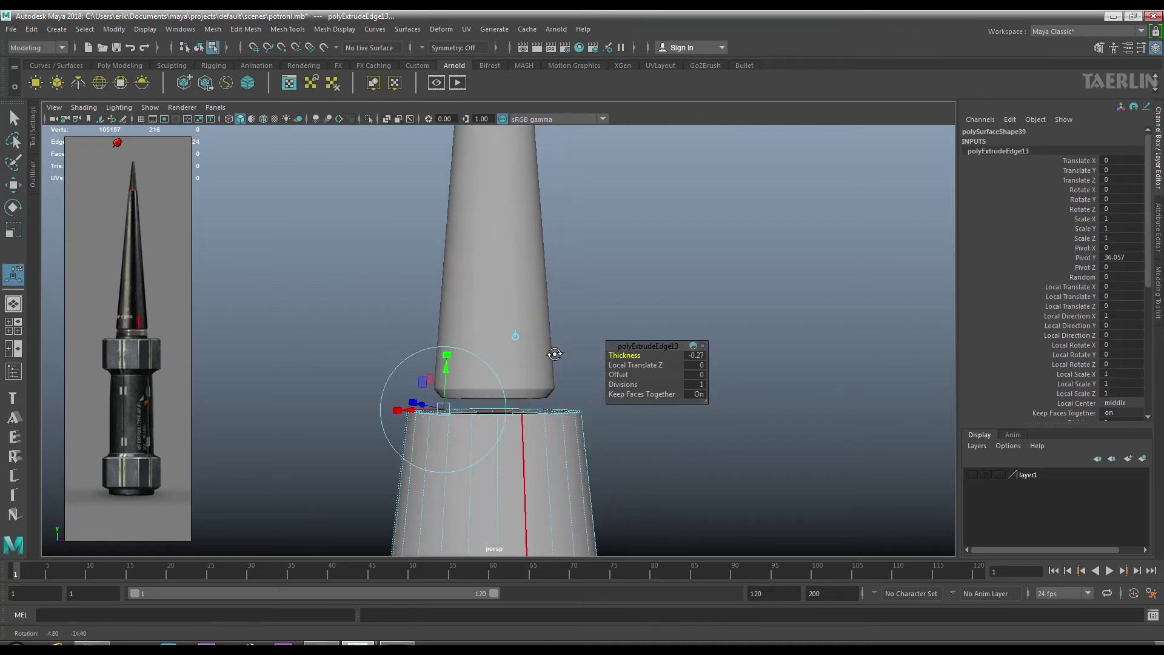
pyautogui.click(7, 233)
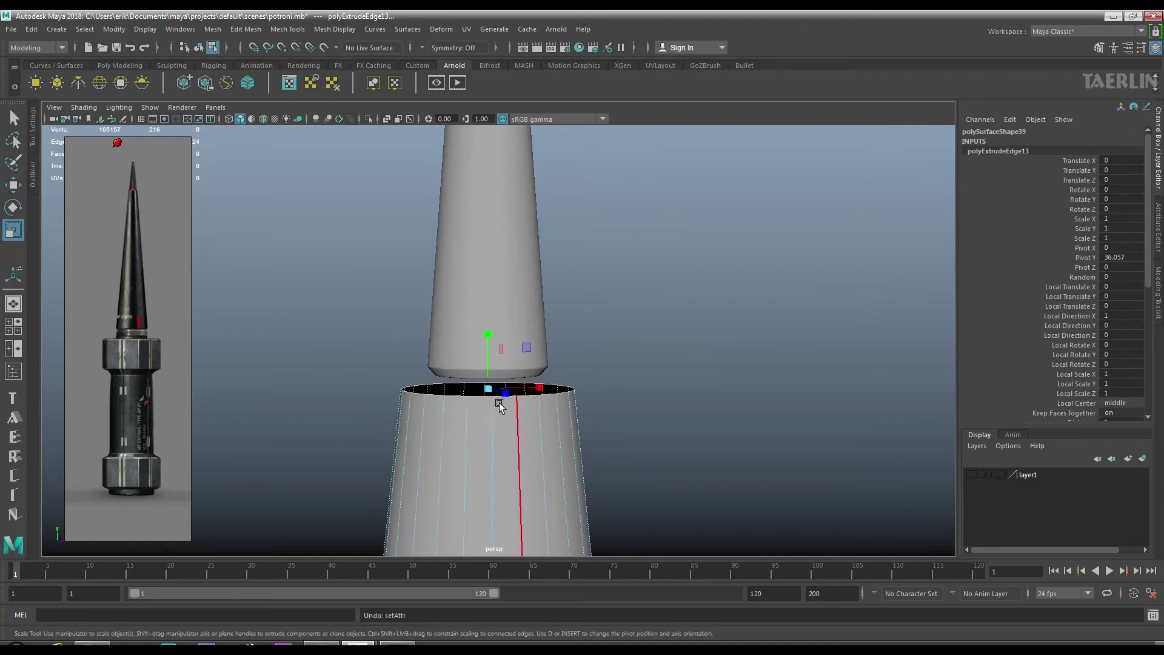
pyautogui.moveTo(515, 403); pyautogui.dragTo(569, 383)
# Bevel the rim twice at fractions 0.31 and 0.32 and check the smooth preview.
pyautogui.moveTo(569, 383); pyautogui.dragTo(628, 381)
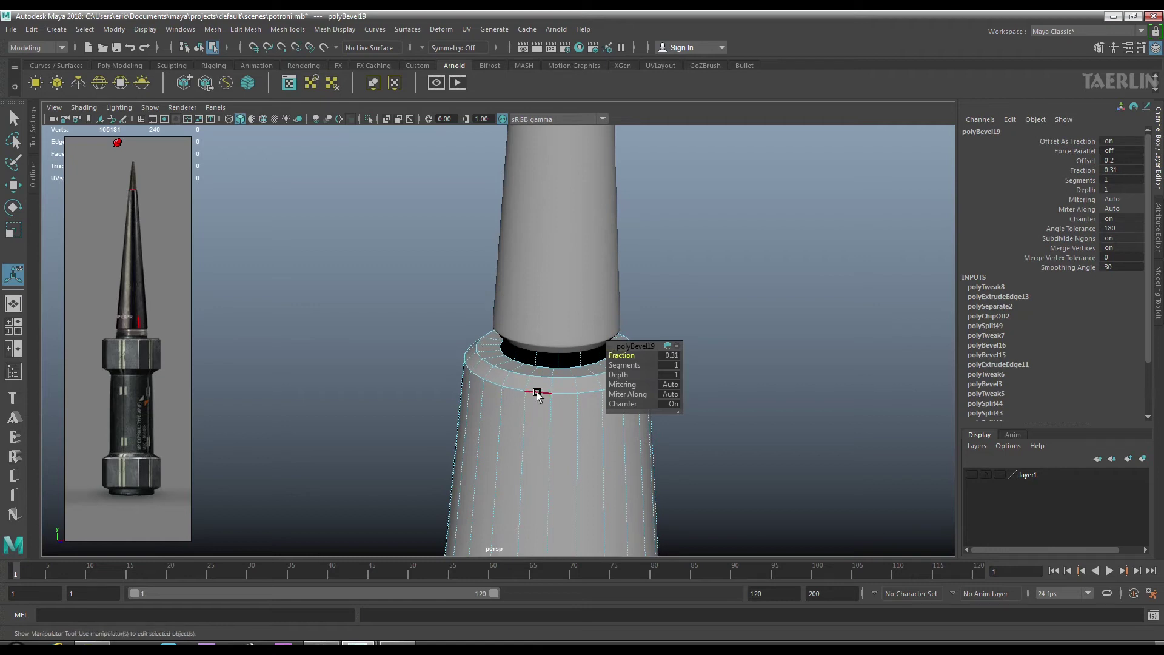
pyautogui.press('q')
pyautogui.moveTo(540, 376); pyautogui.dragTo(611, 377)
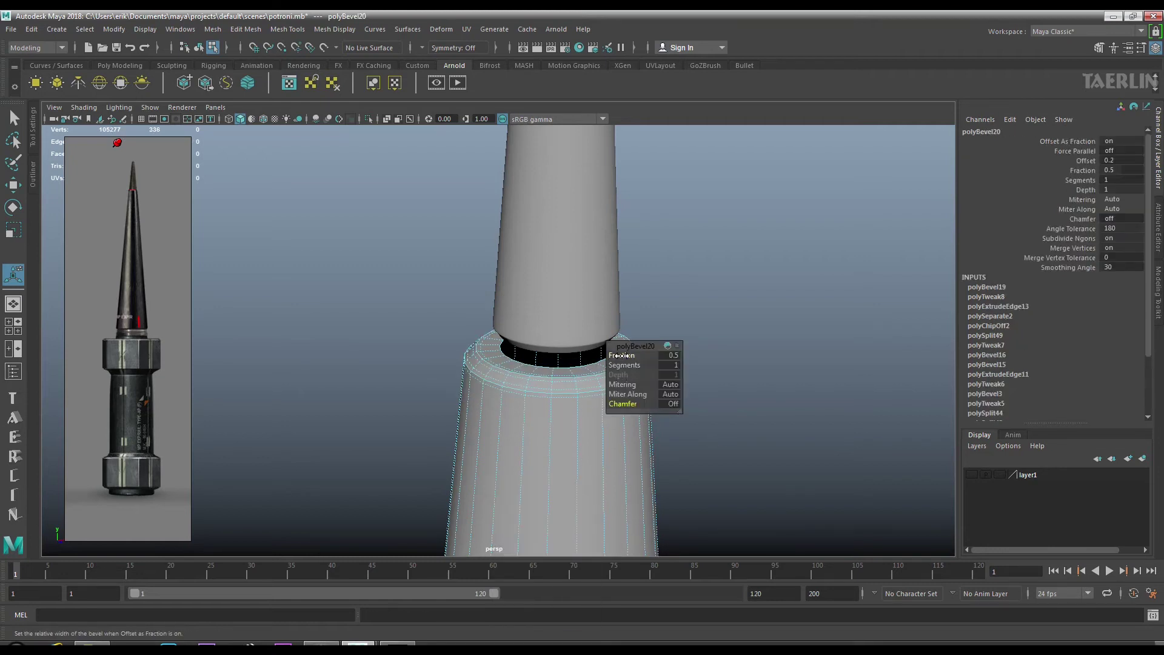
pyautogui.press('3')
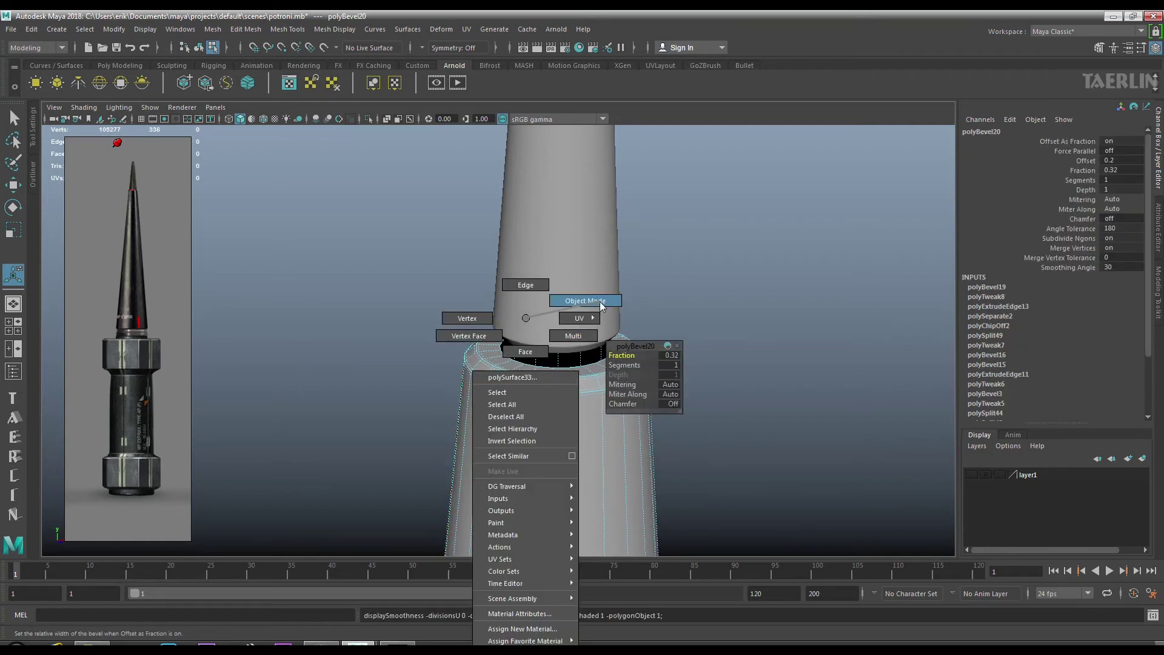
pyautogui.moveTo(502, 422); pyautogui.dragTo(533, 304)
pyautogui.scroll(-3)
pyautogui.click(492, 192)
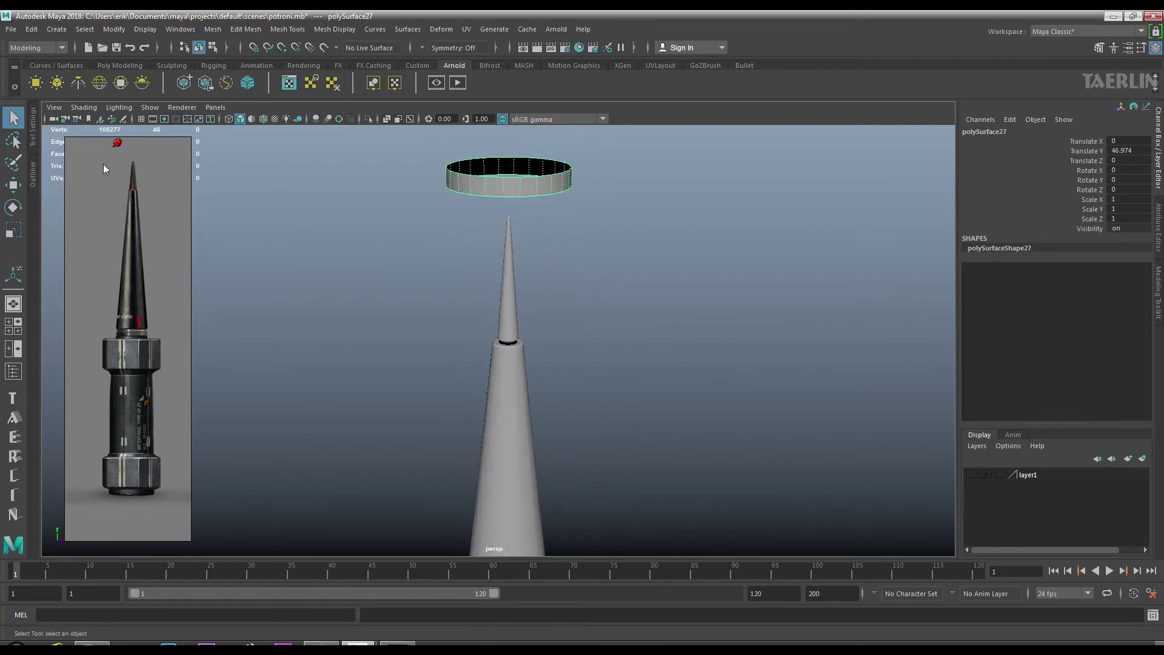
# Center the floating ring's pivot, lower it onto the spike and shrink it.
pyautogui.press('w')
pyautogui.click(112, 29)
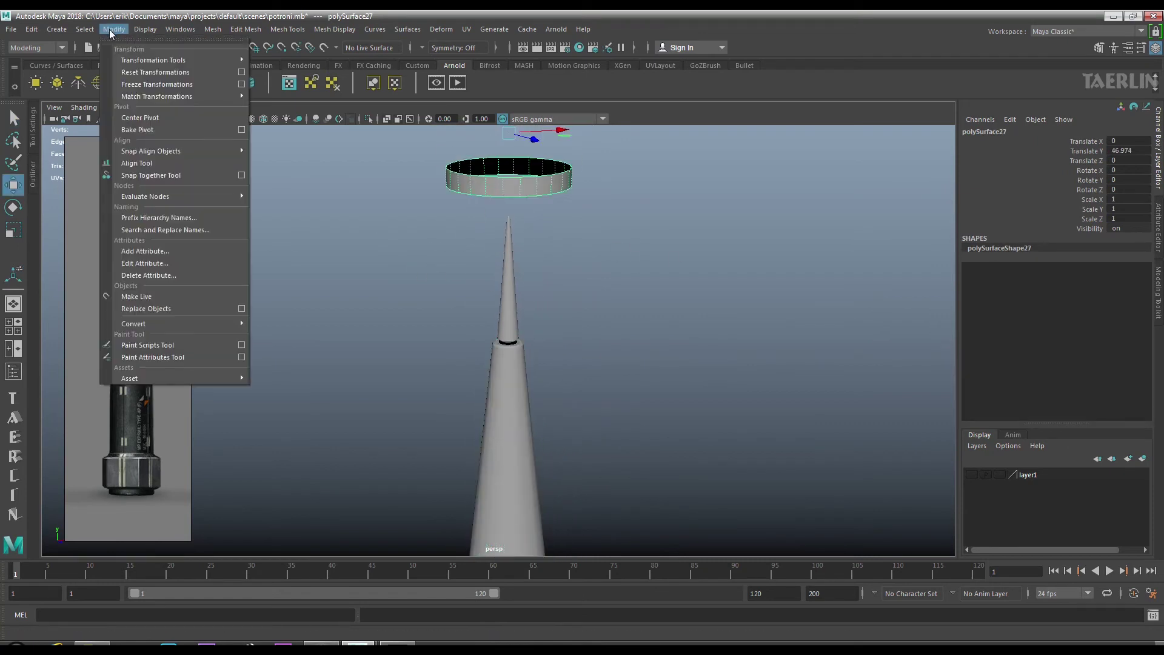
pyautogui.click(157, 118)
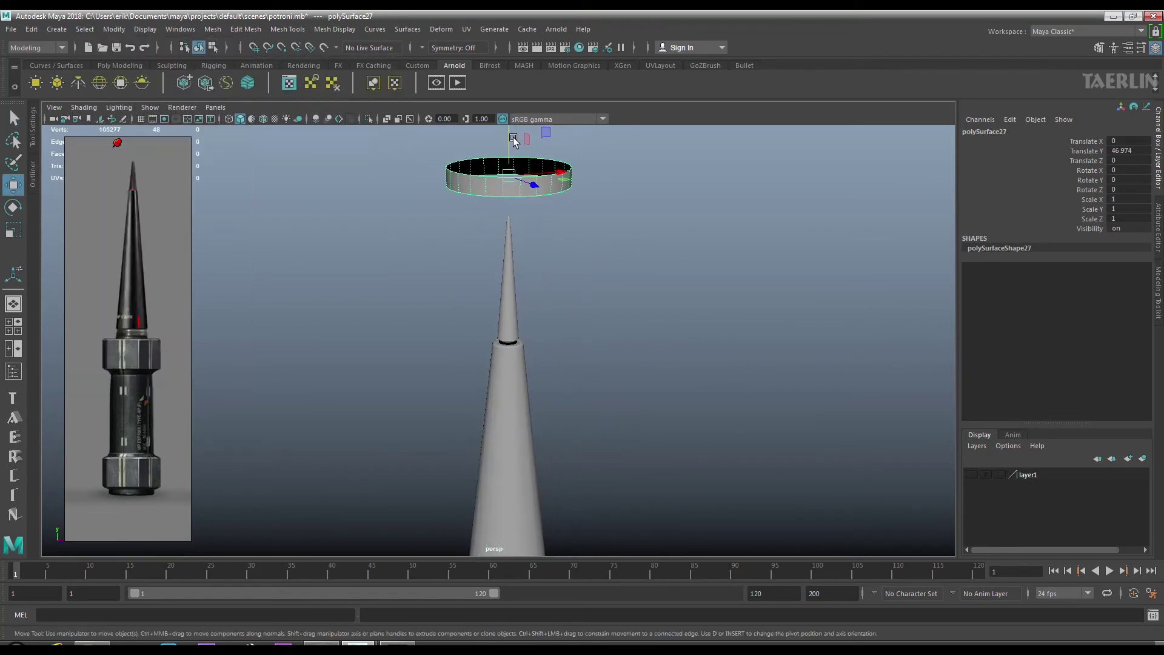
pyautogui.moveTo(512, 137); pyautogui.dragTo(513, 285)
pyautogui.scroll(3)
pyautogui.click(13, 230)
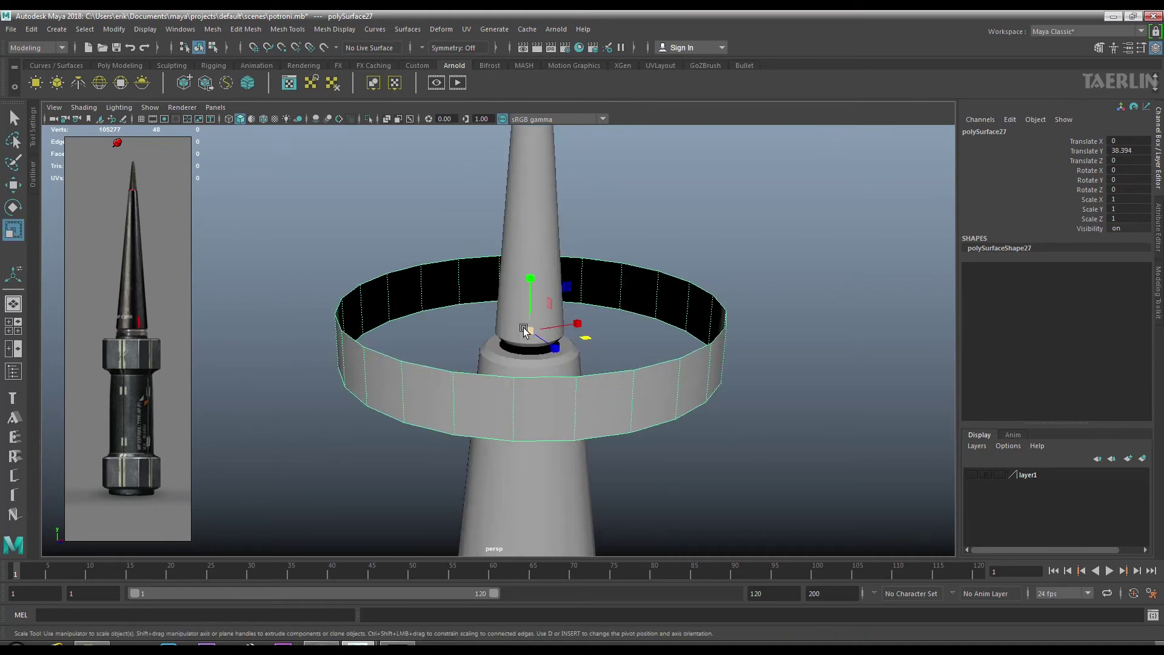
pyautogui.moveTo(529, 330); pyautogui.dragTo(330, 297)
pyautogui.moveTo(330, 296); pyautogui.dragTo(490, 293)
pyautogui.moveTo(489, 293); pyautogui.dragTo(553, 442)
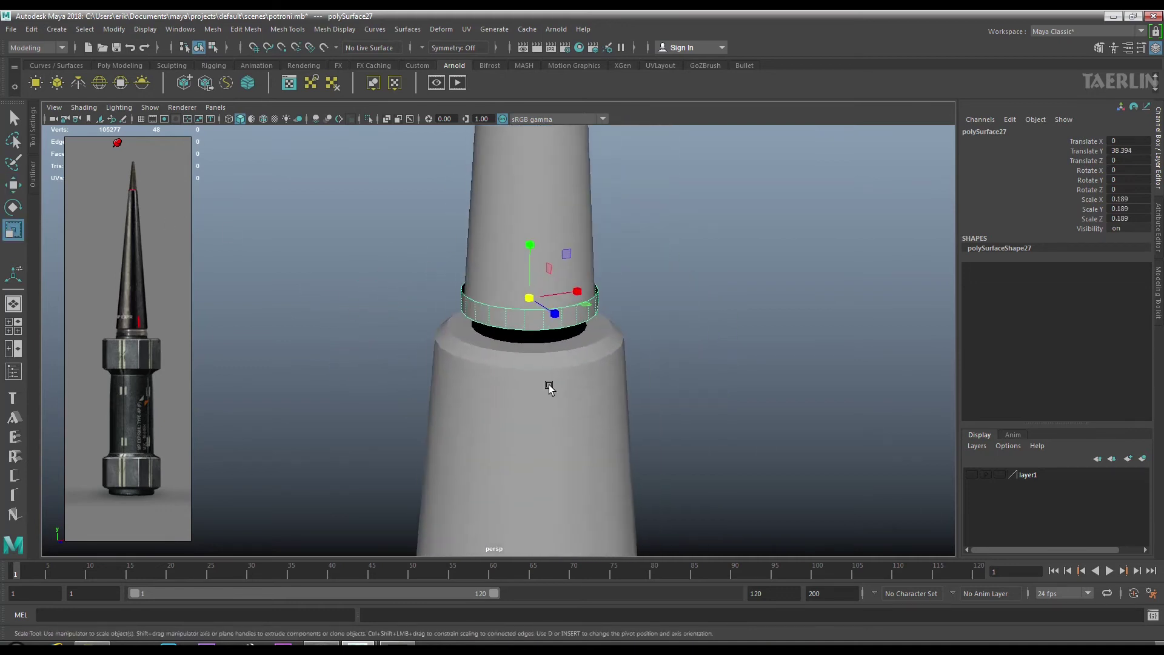
# Adjust the ring's height and width so it hugs the spike's base.
pyautogui.press('w')
pyautogui.moveTo(530, 244); pyautogui.dragTo(529, 261)
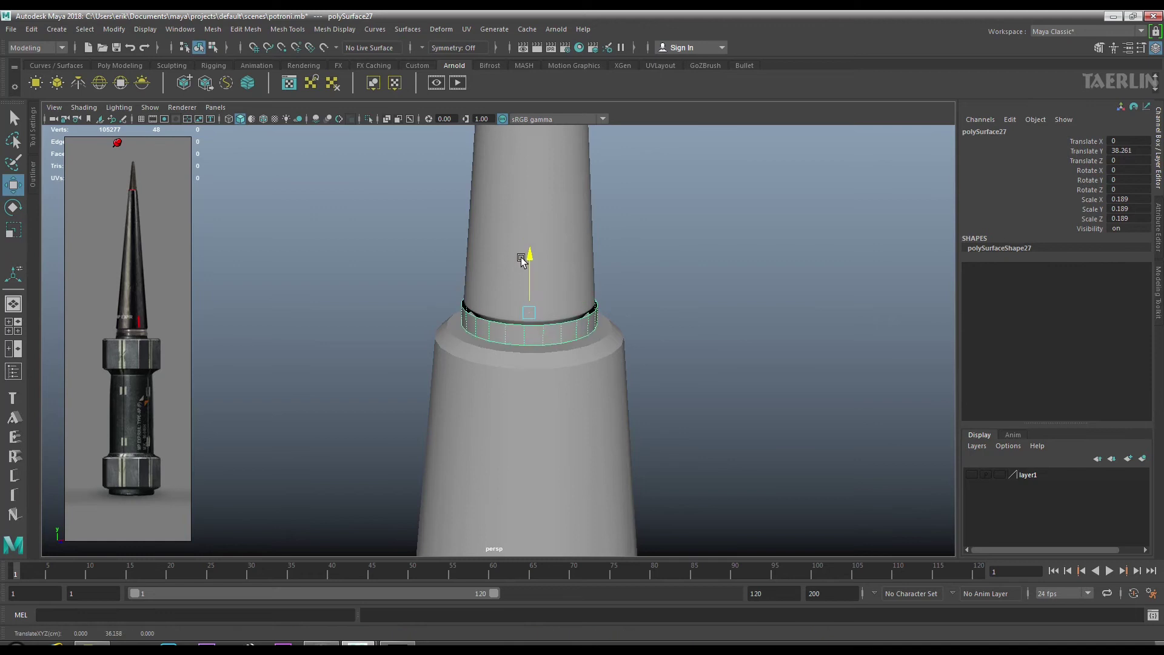
pyautogui.moveTo(630, 348); pyautogui.dragTo(641, 388)
pyautogui.moveTo(582, 342); pyautogui.dragTo(553, 355)
pyautogui.press('r')
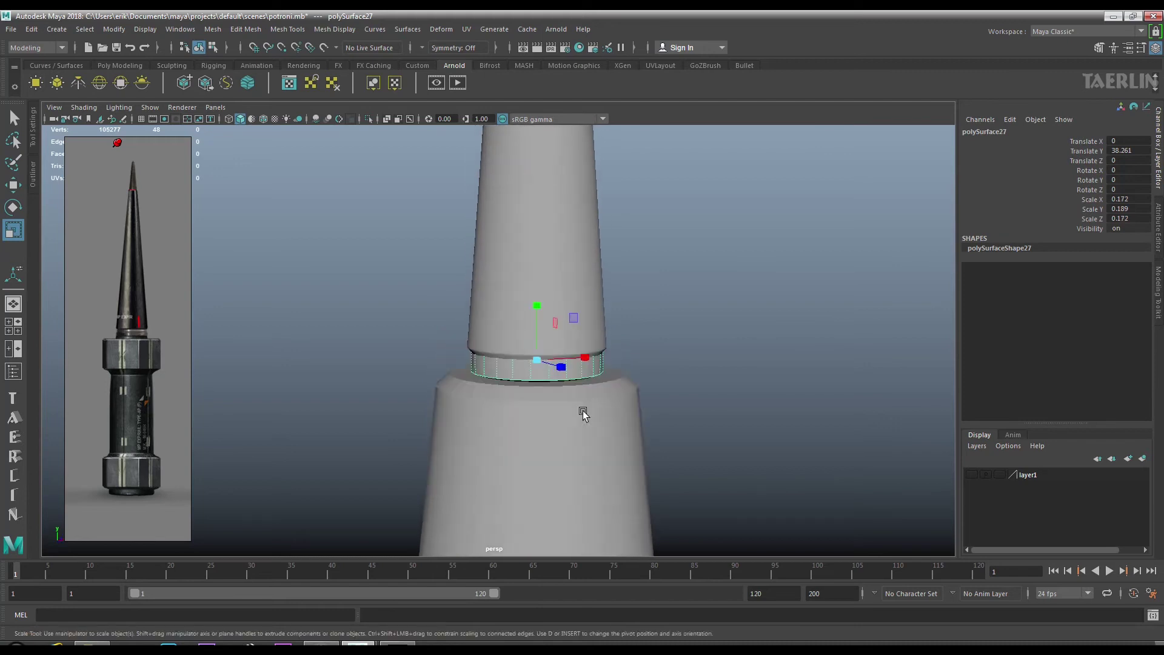
pyautogui.click(21, 185)
pyautogui.moveTo(538, 240); pyautogui.dragTo(539, 246)
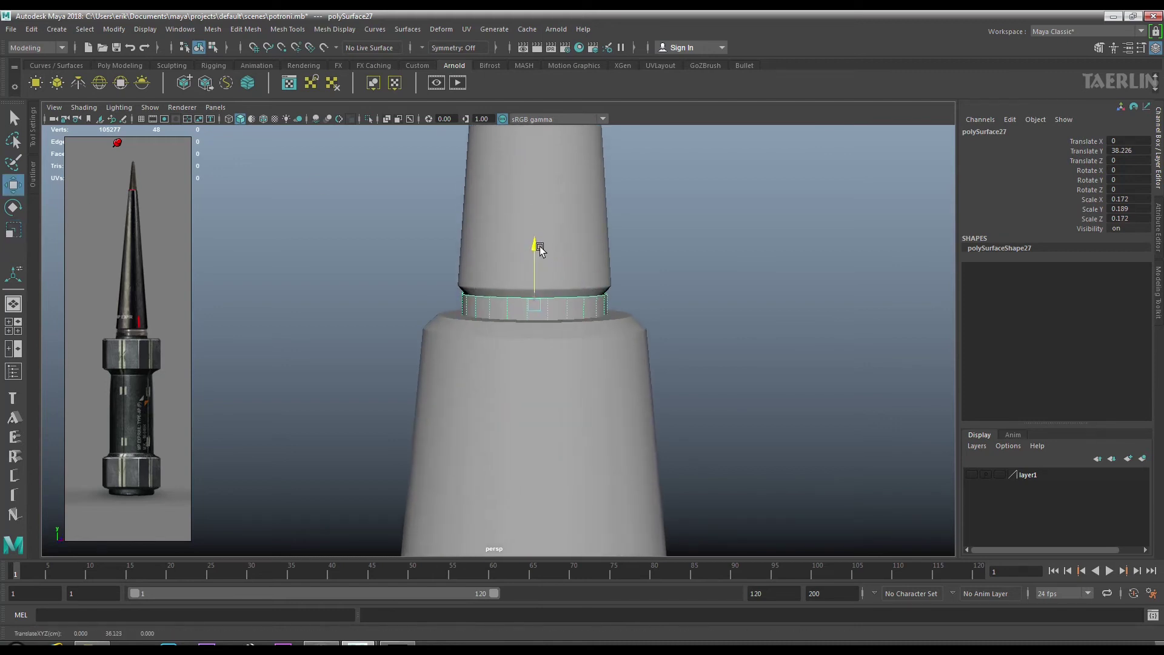
pyautogui.moveTo(257, 226); pyautogui.dragTo(489, 336)
pyautogui.click(15, 233)
pyautogui.moveTo(520, 222); pyautogui.dragTo(523, 215)
pyautogui.moveTo(607, 339); pyautogui.dragTo(518, 349)
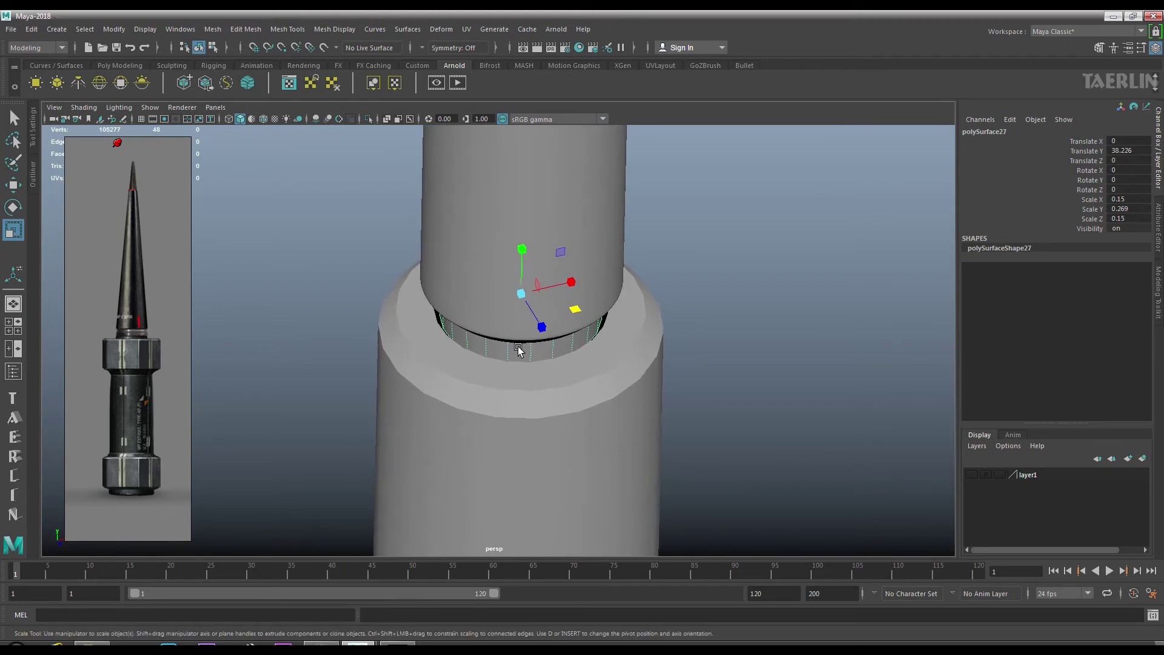
# Extrude the lower cylinder's top rim edge loop again, scaled to 0.94.
pyautogui.click(518, 350)
pyautogui.moveTo(538, 333); pyautogui.dragTo(538, 306)
pyautogui.click(534, 360)
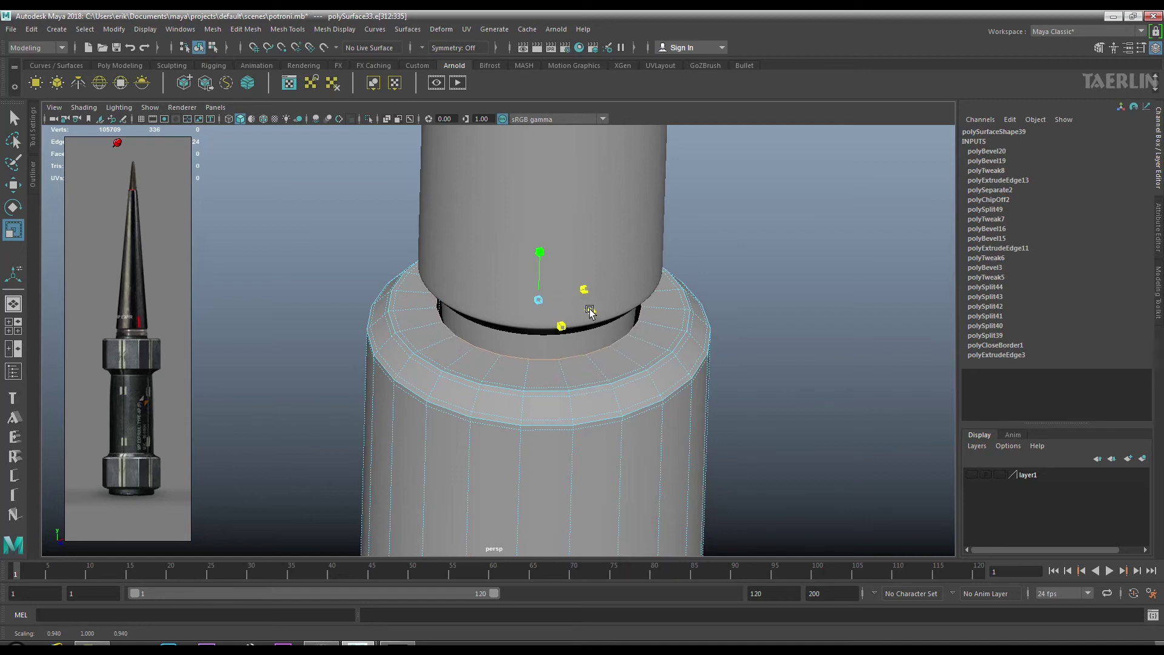
pyautogui.moveTo(606, 370); pyautogui.dragTo(656, 368)
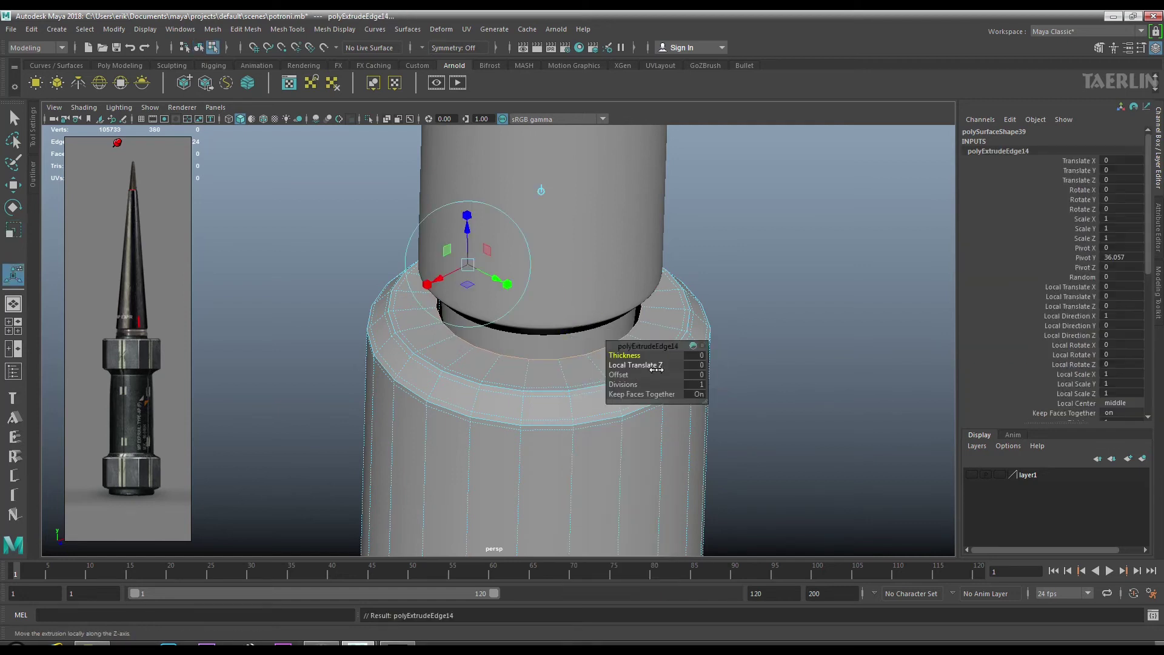
# Bevel the new rim loop at fraction 0.2 with chamfer off and preview it smoothed.
pyautogui.doubleClick(576, 360)
pyautogui.moveTo(593, 363); pyautogui.dragTo(635, 361)
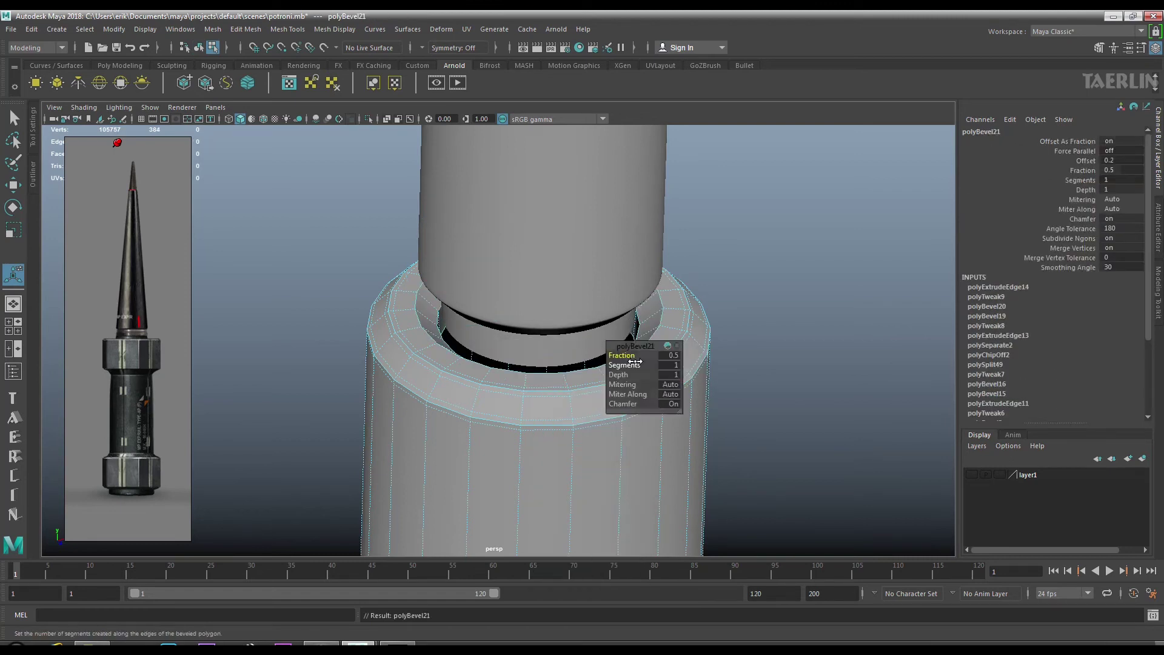
pyautogui.click(672, 403)
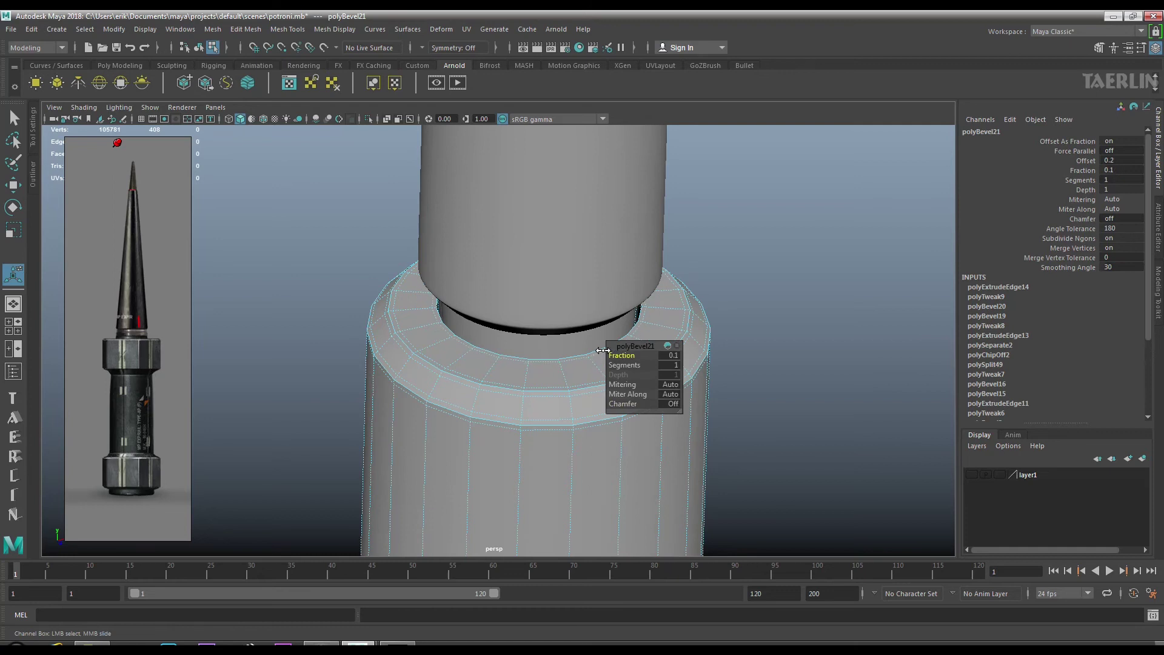
pyautogui.press('3')
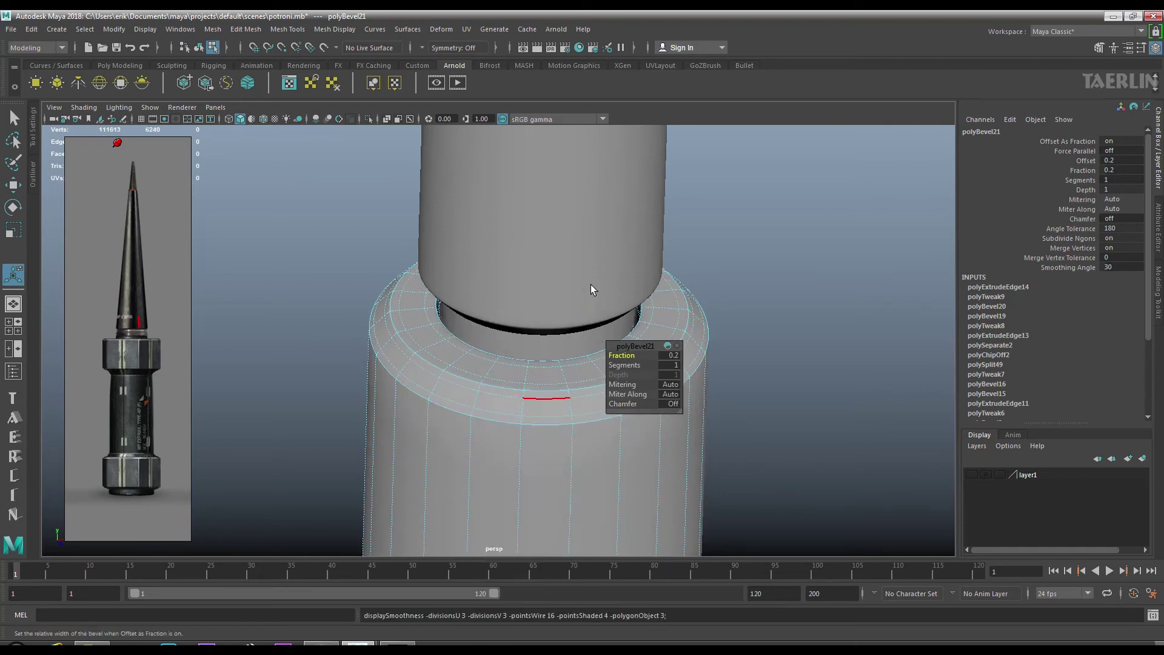
pyautogui.press('F8')
pyautogui.click(624, 398)
pyautogui.press('1')
pyautogui.moveTo(624, 398); pyautogui.dragTo(475, 341)
pyautogui.scroll(-3)
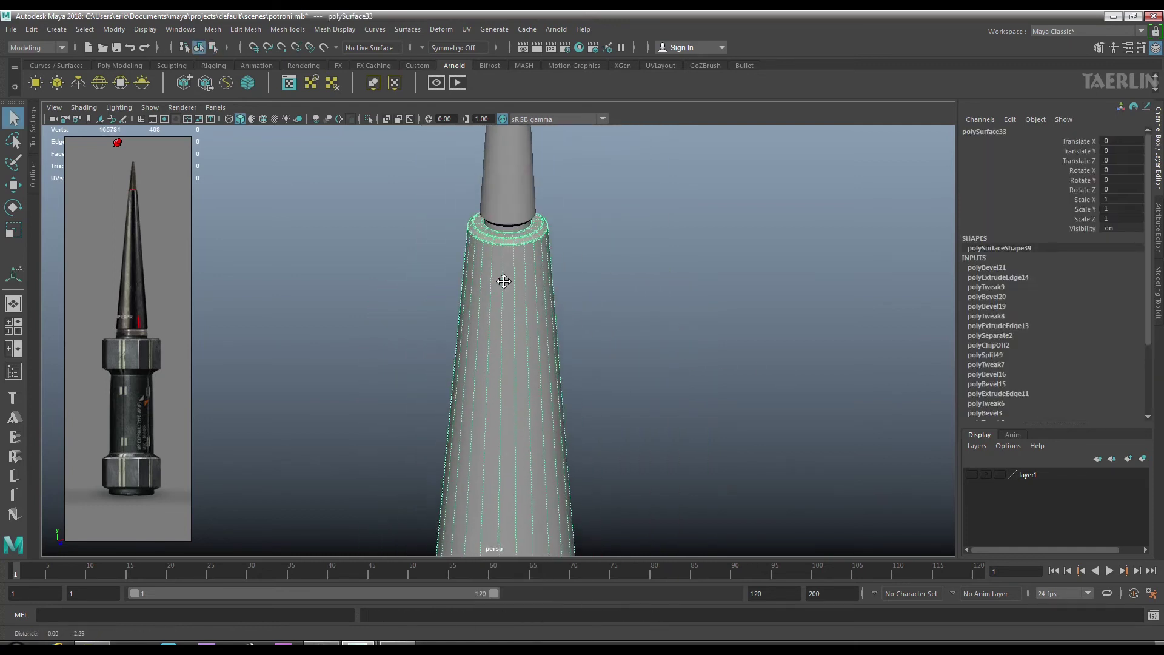
# Insert six horizontal edge loops along the tapered cone.
pyautogui.scroll(-3)
pyautogui.scroll(-3)
pyautogui.scroll(-3)
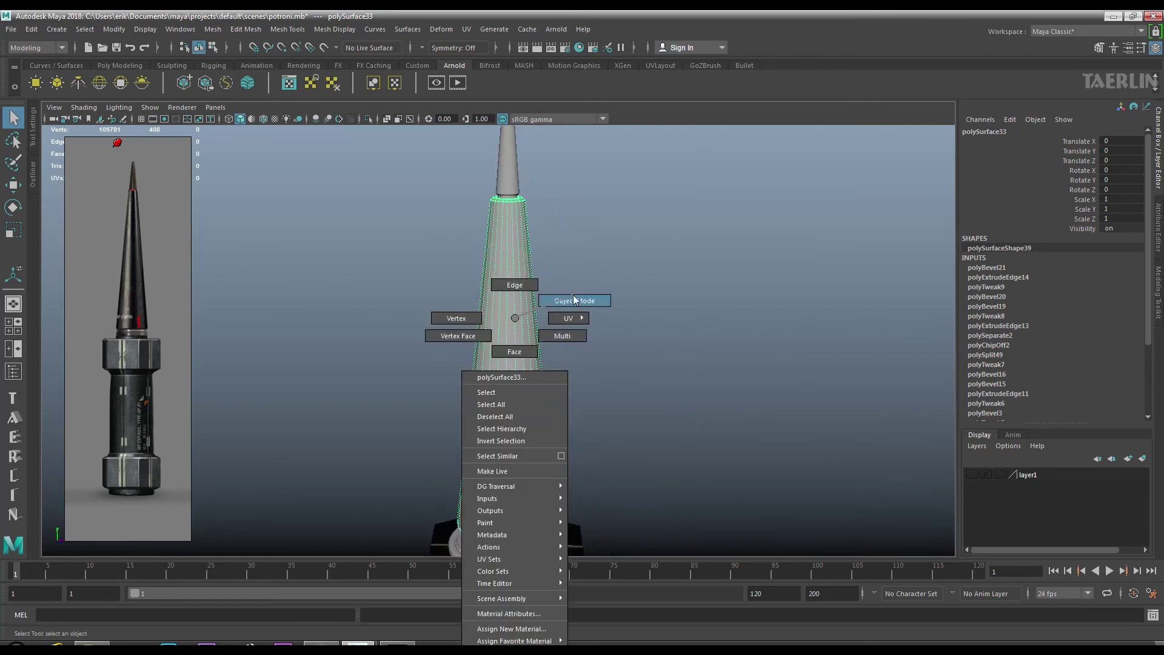
pyautogui.moveTo(517, 317); pyautogui.dragTo(515, 282)
pyautogui.moveTo(521, 343); pyautogui.dragTo(512, 379)
pyautogui.click(510, 387)
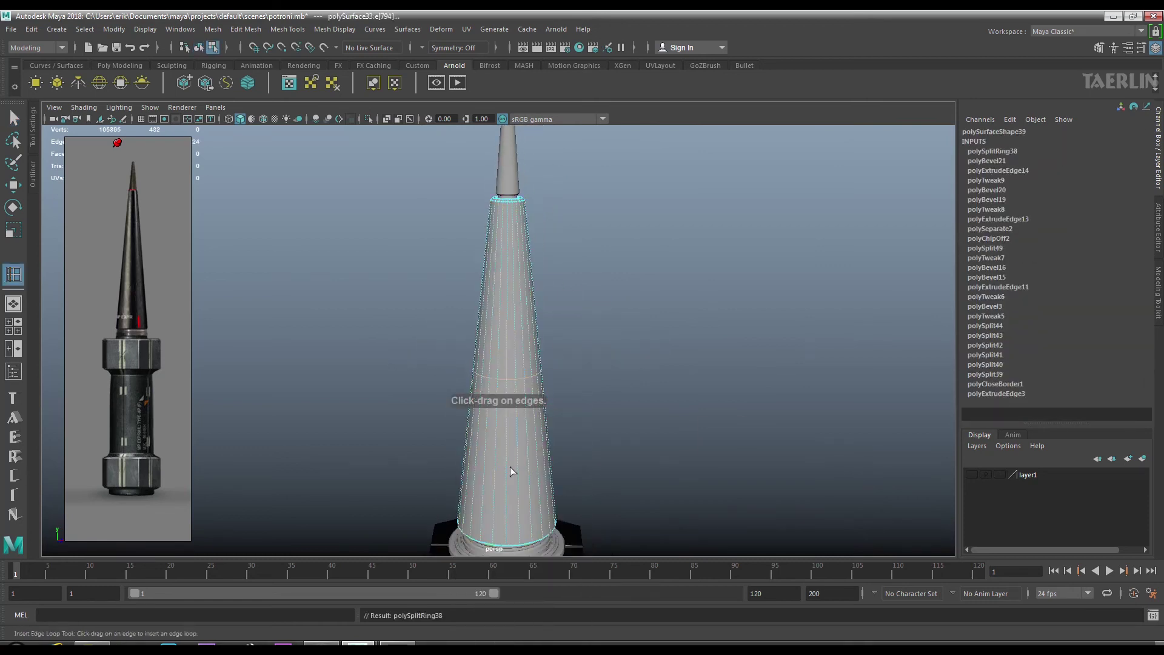
pyautogui.click(504, 477)
pyautogui.click(507, 293)
pyautogui.click(508, 243)
pyautogui.click(503, 514)
pyautogui.click(507, 419)
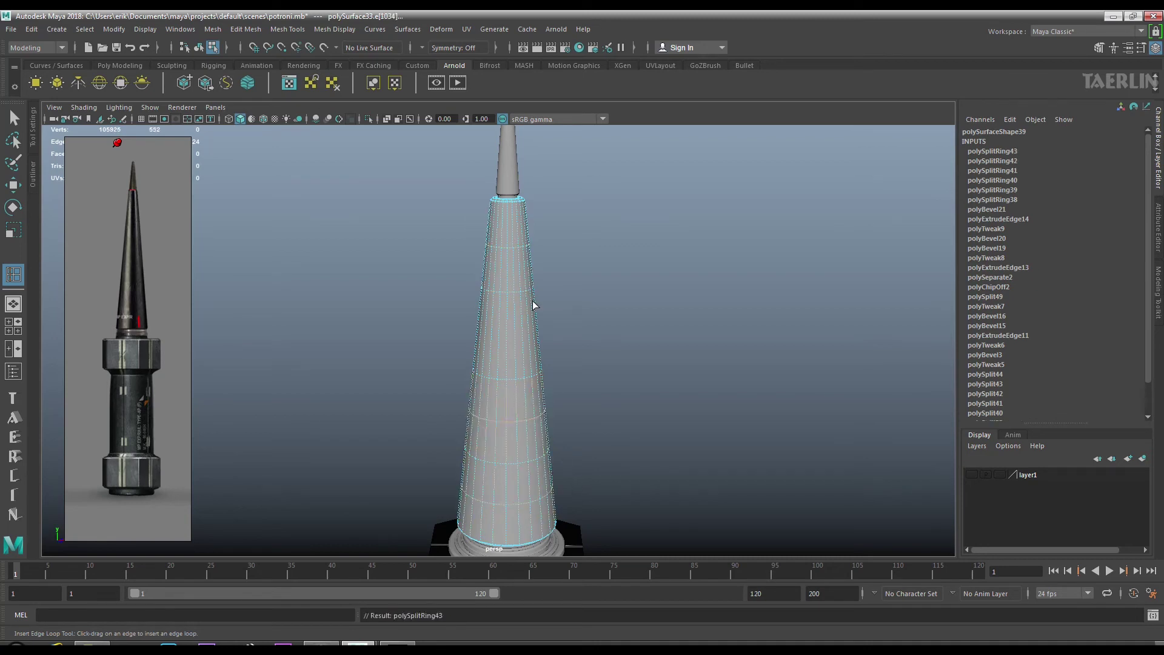
pyautogui.press('w')
# Assign a Blinn material to the marquee-selected model parts.
pyautogui.press('F8')
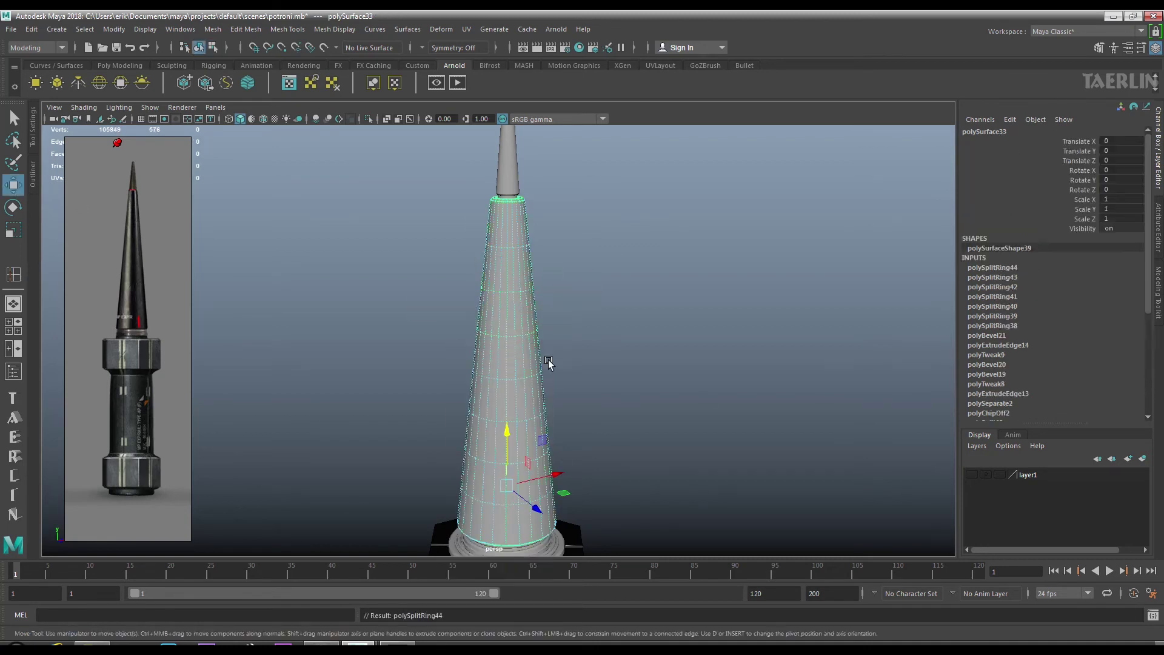
pyautogui.scroll(-3)
pyautogui.scroll(-3)
pyautogui.moveTo(413, 167); pyautogui.dragTo(621, 526)
pyautogui.rightClick(519, 318)
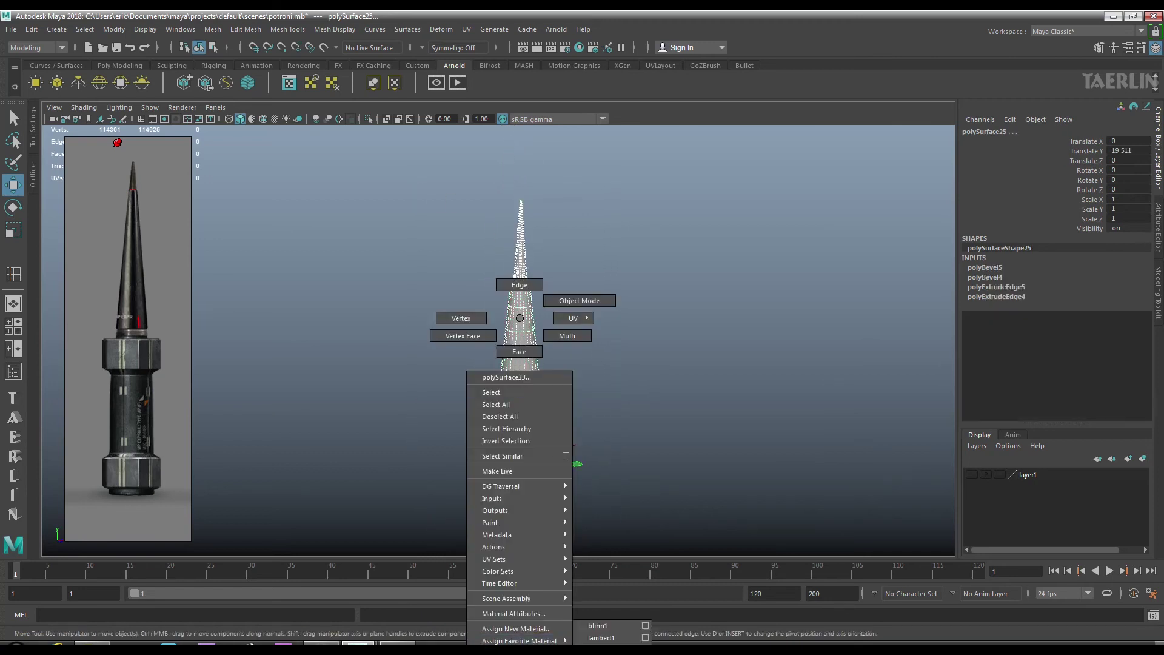
pyautogui.click(605, 627)
pyautogui.click(601, 437)
# Orbit and zoom around the cone, rings and hex collar to inspect the shading, then disable smooth preview.
pyautogui.scroll(3)
pyautogui.scroll(3)
pyautogui.scroll(3)
pyautogui.scroll(-3)
pyautogui.scroll(3)
pyautogui.scroll(-3)
pyautogui.scroll(3)
pyautogui.scroll(-3)
pyautogui.scroll(-3)
pyautogui.scroll(-3)
pyautogui.scroll(-3)
pyautogui.scroll(3)
pyautogui.moveTo(576, 470); pyautogui.dragTo(438, 406)
pyautogui.scroll(-3)
pyautogui.scroll(3)
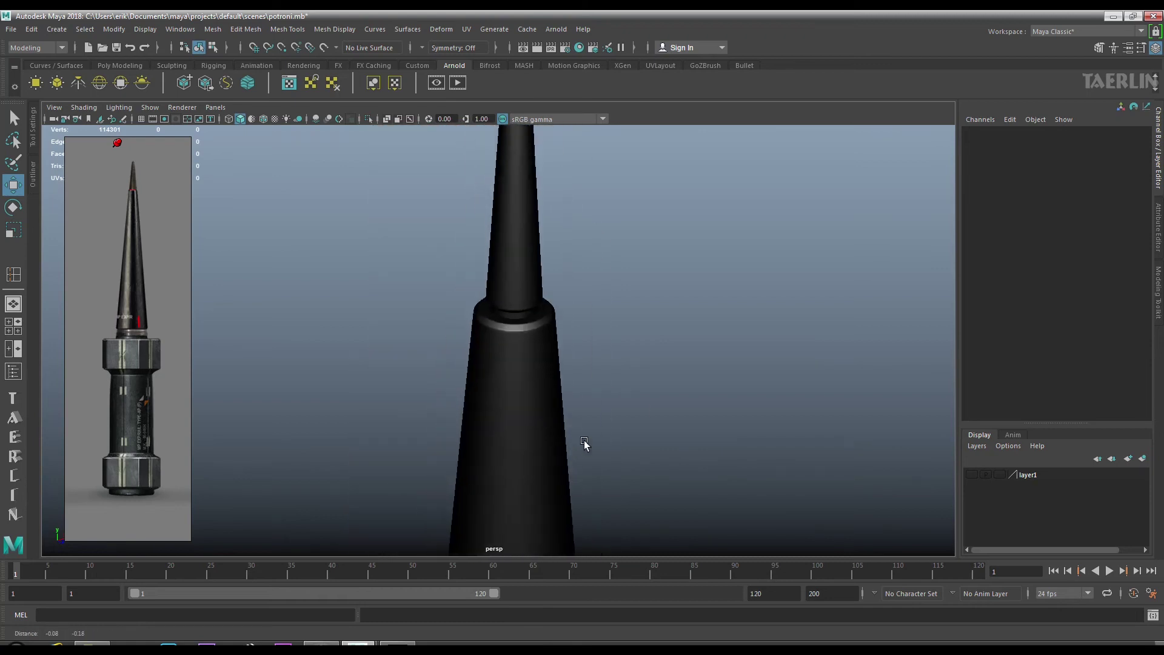
pyautogui.moveTo(585, 442); pyautogui.dragTo(469, 300)
pyautogui.scroll(-3)
pyautogui.moveTo(449, 200); pyautogui.dragTo(571, 520)
pyautogui.scroll(3)
pyautogui.scroll(-3)
pyautogui.moveTo(571, 519); pyautogui.dragTo(512, 293)
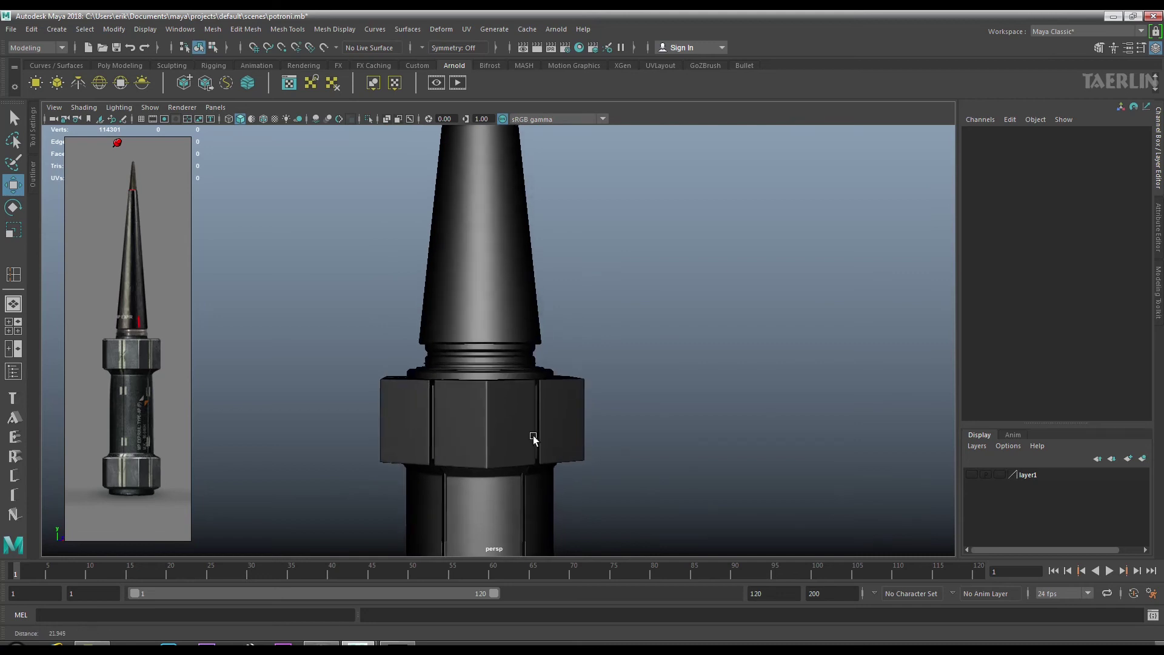
pyautogui.scroll(3)
pyautogui.scroll(-3)
pyautogui.scroll(3)
pyautogui.scroll(-3)
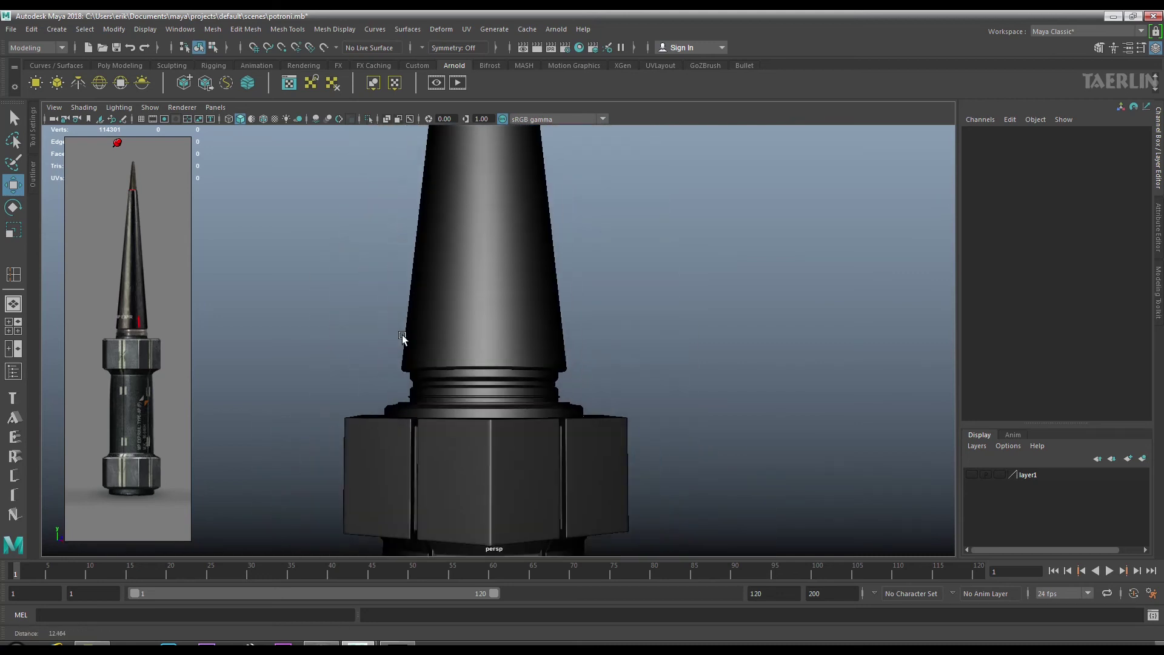
pyautogui.scroll(-3)
pyautogui.scroll(3)
pyautogui.scroll(3)
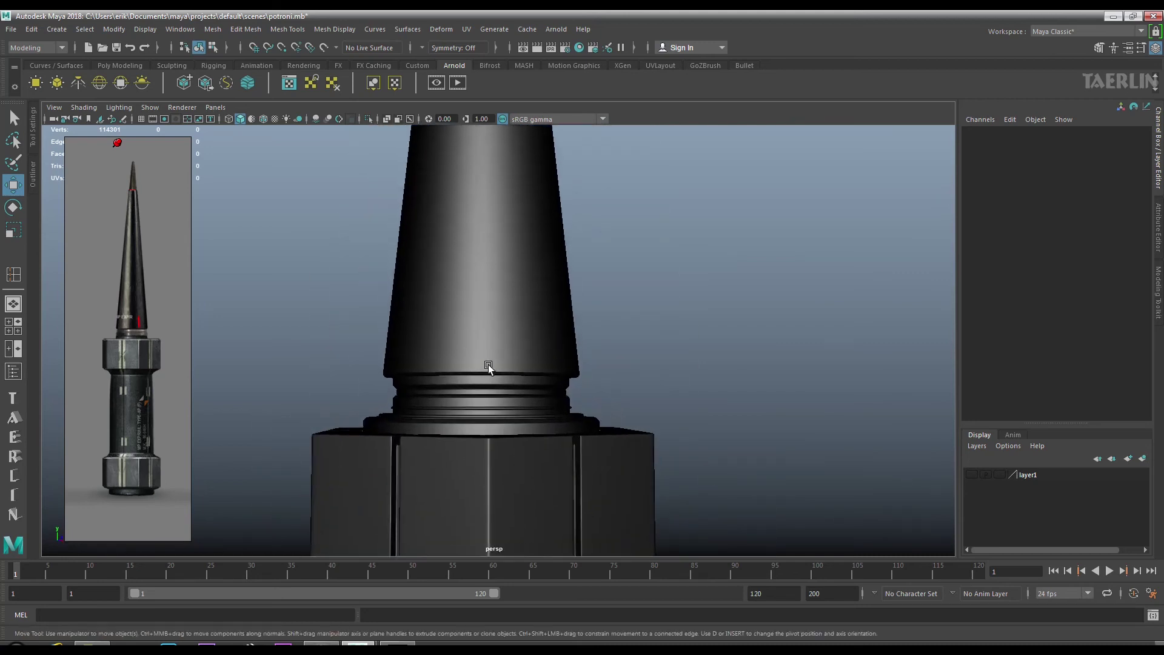
pyautogui.click(490, 342)
pyautogui.press('1')
pyautogui.scroll(3)
pyautogui.scroll(3)
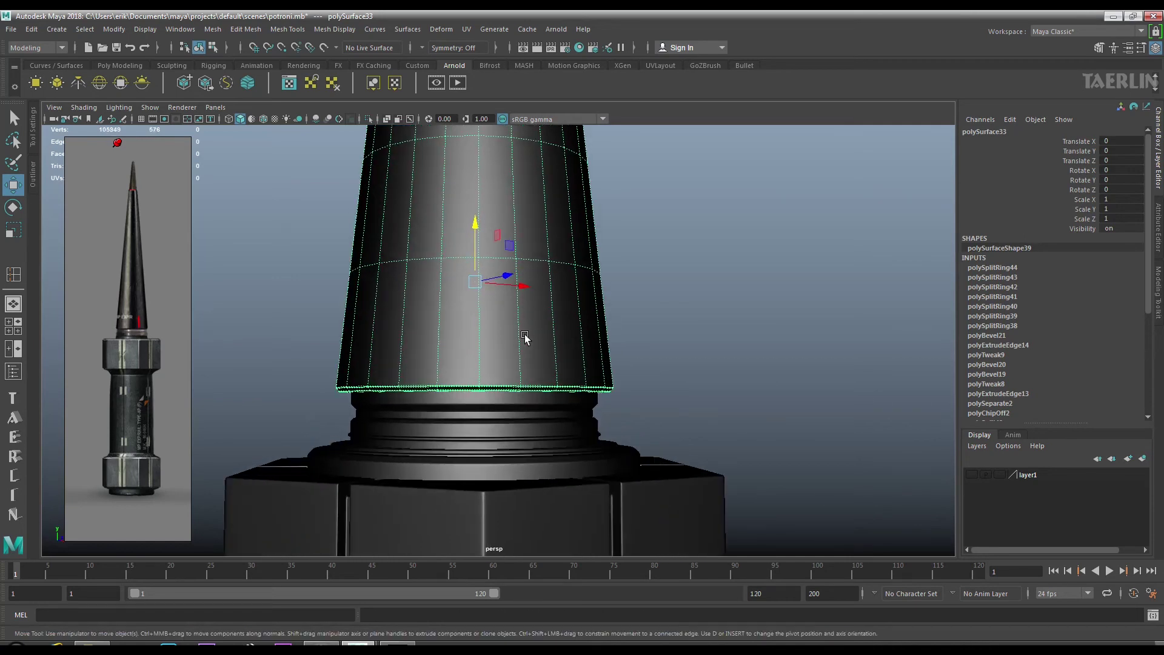
# Select the first faces of the ring around the lower cone.
pyautogui.scroll(3)
pyautogui.moveTo(533, 332); pyautogui.dragTo(541, 350)
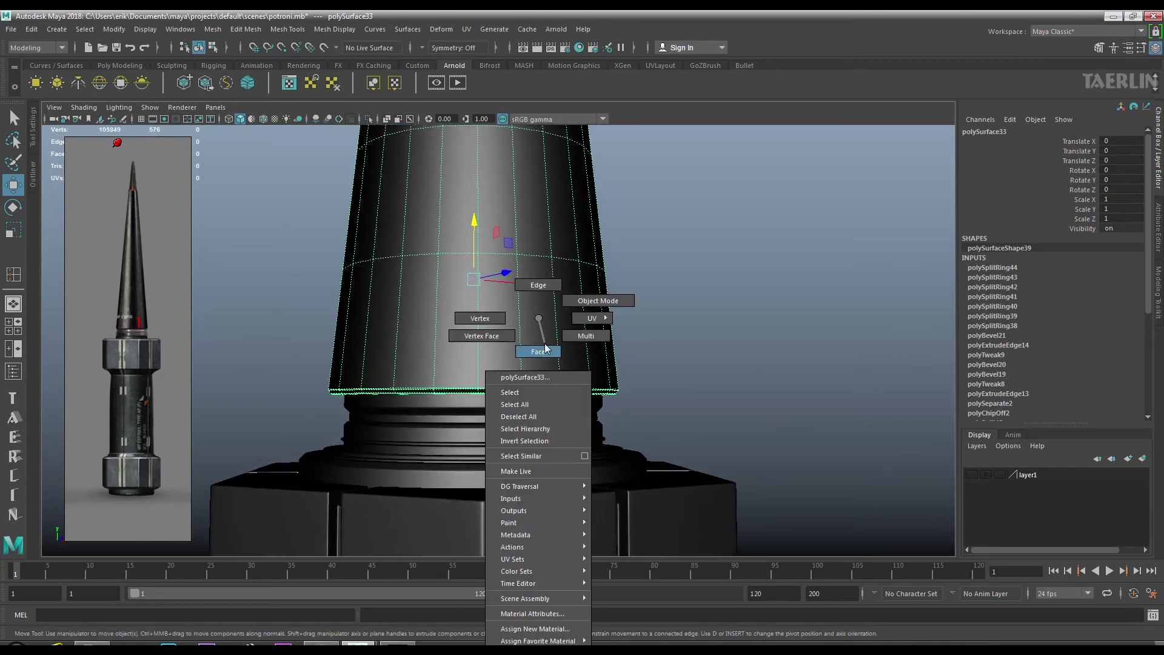
pyautogui.click(539, 354)
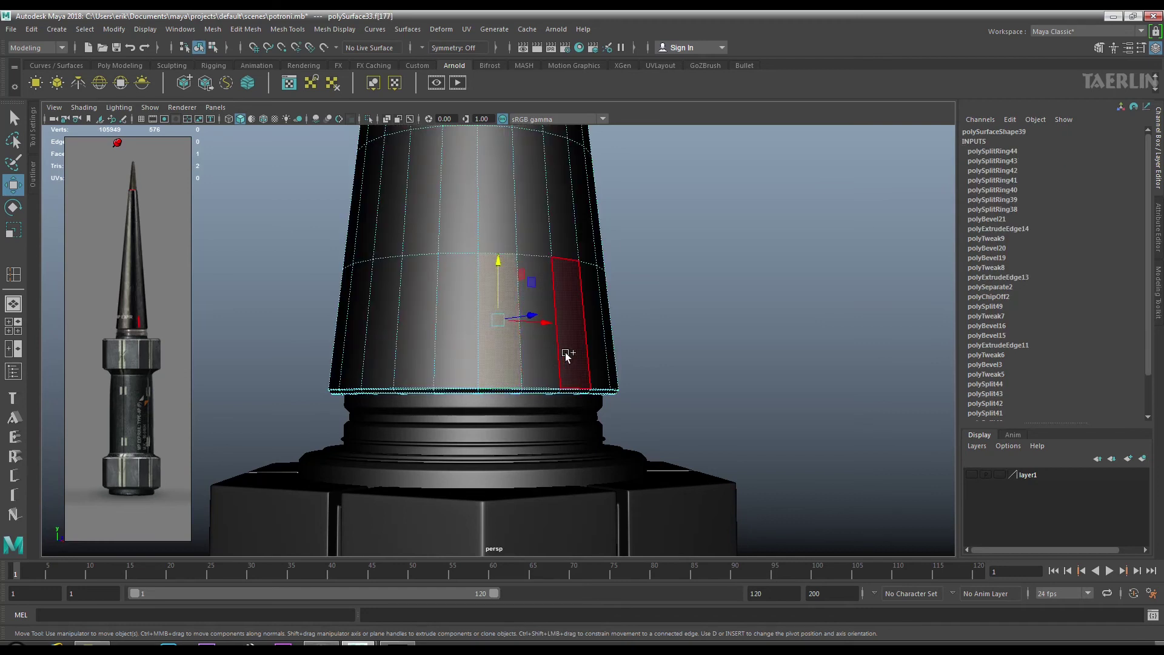
pyautogui.click(568, 356)
pyautogui.click(421, 355)
pyautogui.click(358, 357)
pyautogui.hotkey('ctrl', 'h')
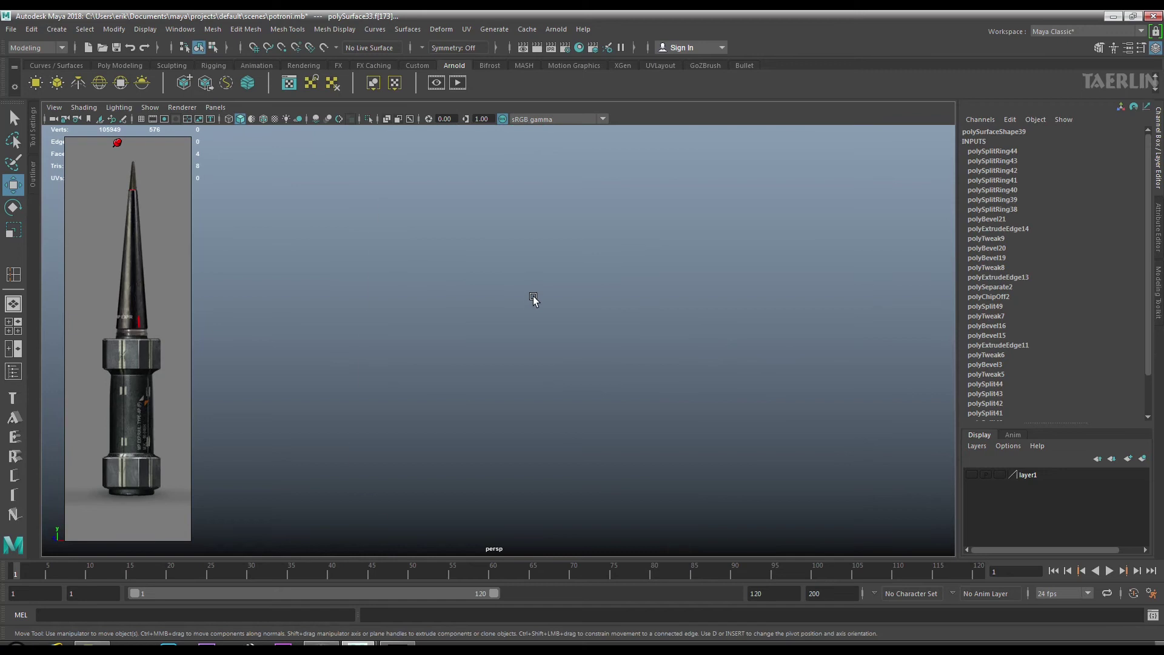
pyautogui.scroll(-3)
pyautogui.scroll(-3)
pyautogui.click(602, 337)
pyautogui.click(675, 344)
# Add the remaining lower-cone faces and check the full ring selection in wireframe.
pyautogui.moveTo(764, 362); pyautogui.dragTo(449, 432)
pyautogui.click(631, 385)
pyautogui.click(684, 385)
pyautogui.click(449, 432)
pyautogui.click(525, 410)
pyautogui.click(588, 388)
pyautogui.moveTo(750, 382); pyautogui.dragTo(470, 403)
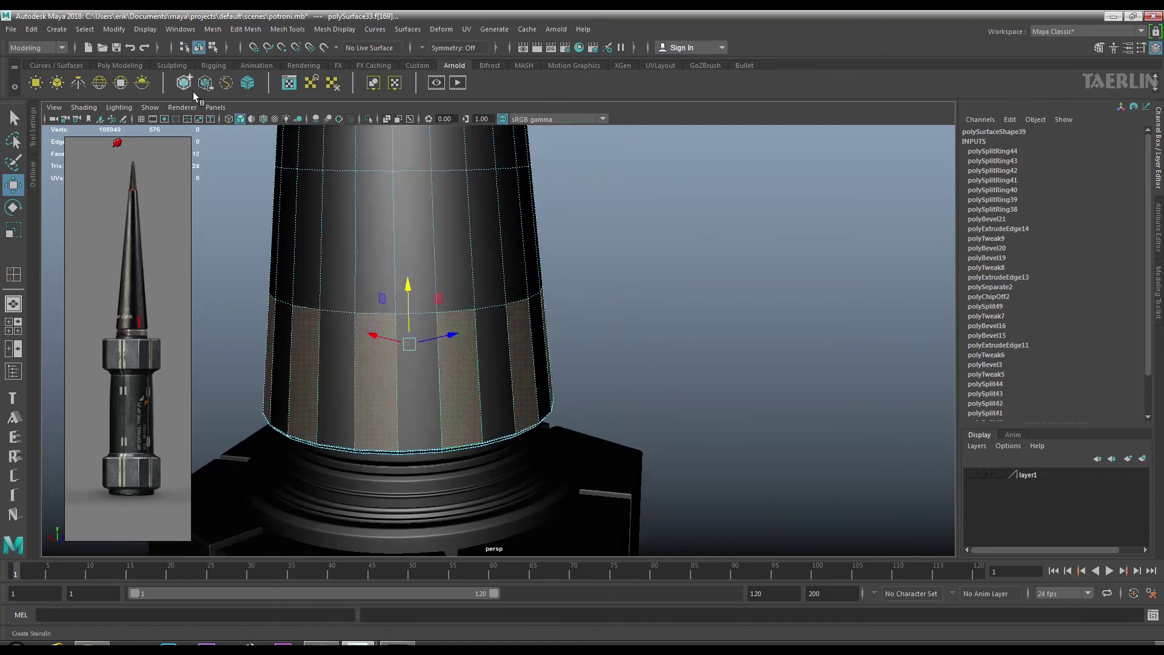
pyautogui.press('4')
pyautogui.moveTo(532, 291); pyautogui.dragTo(394, 273)
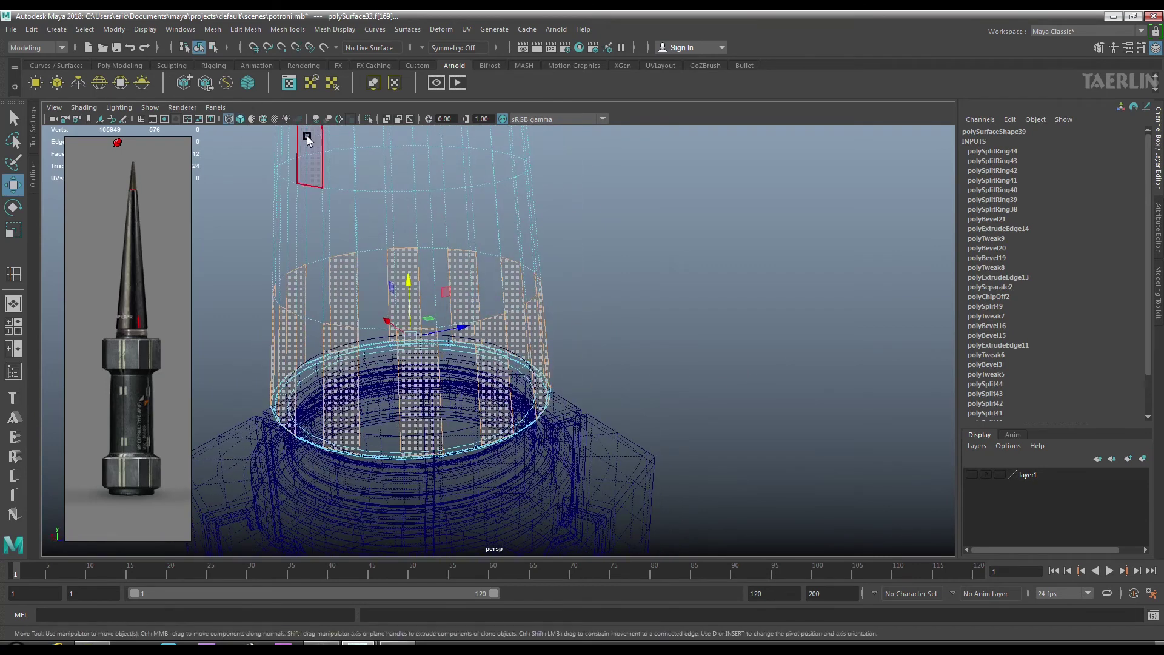
pyautogui.press('5')
pyautogui.moveTo(315, 134); pyautogui.dragTo(509, 285)
# Extrude the faces with an Offset inset, then extrude again with negative Thickness into recessed slots.
pyautogui.moveTo(442, 261); pyautogui.dragTo(439, 290)
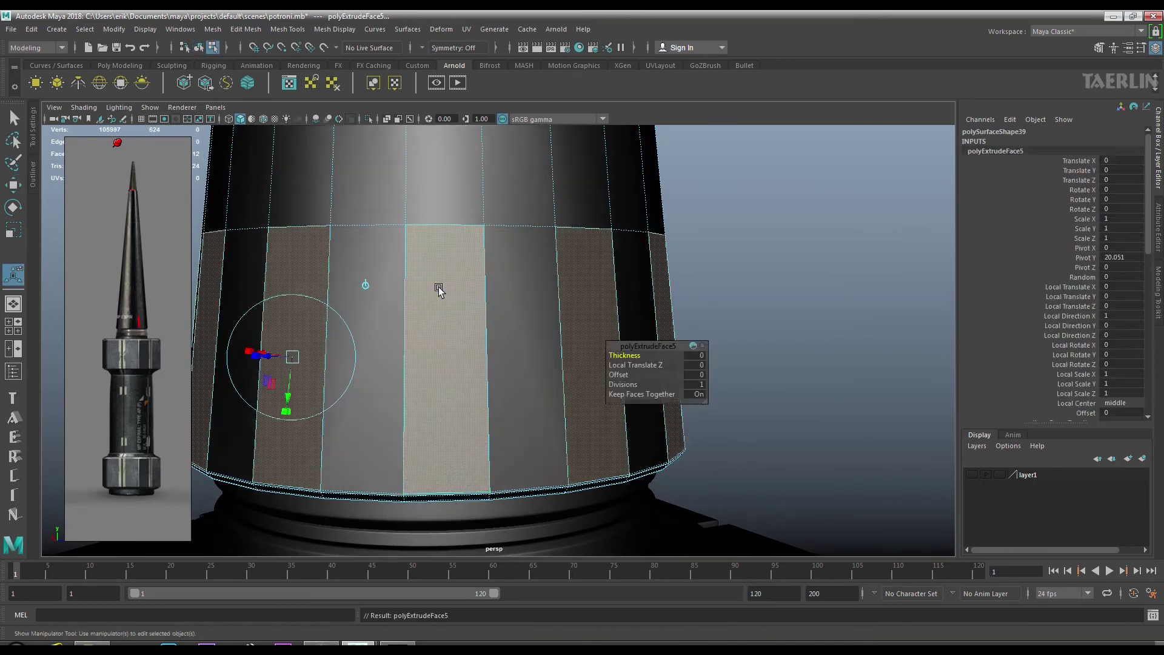
pyautogui.moveTo(619, 374); pyautogui.dragTo(633, 374)
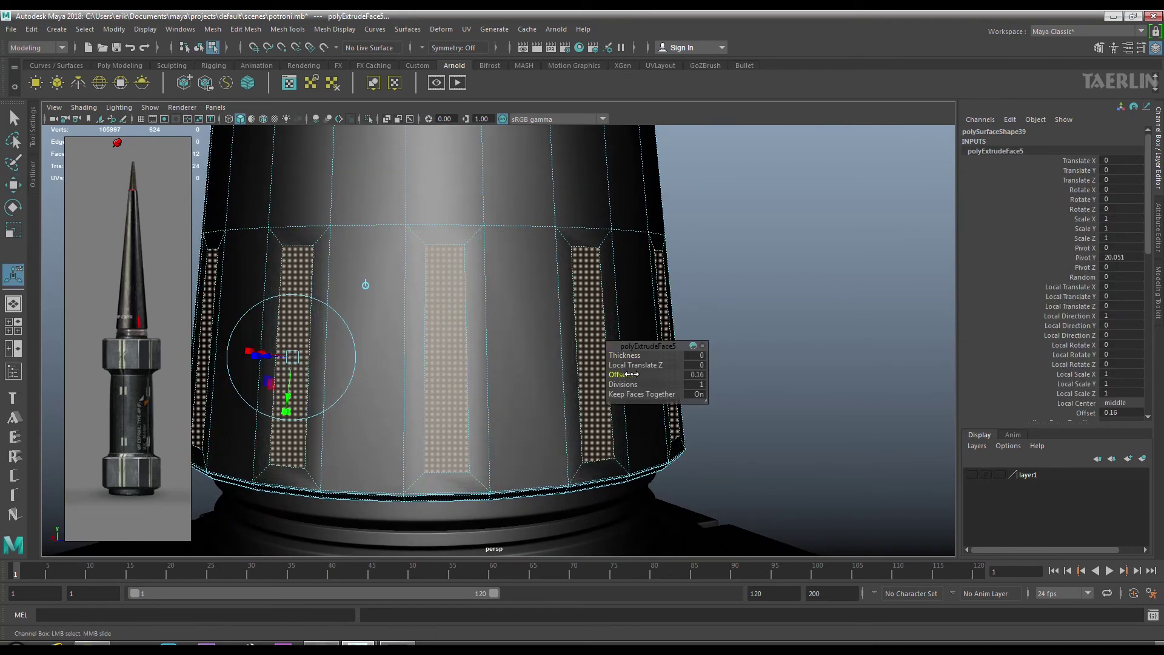
pyautogui.moveTo(631, 374); pyautogui.dragTo(628, 374)
pyautogui.moveTo(470, 313); pyautogui.dragTo(472, 335)
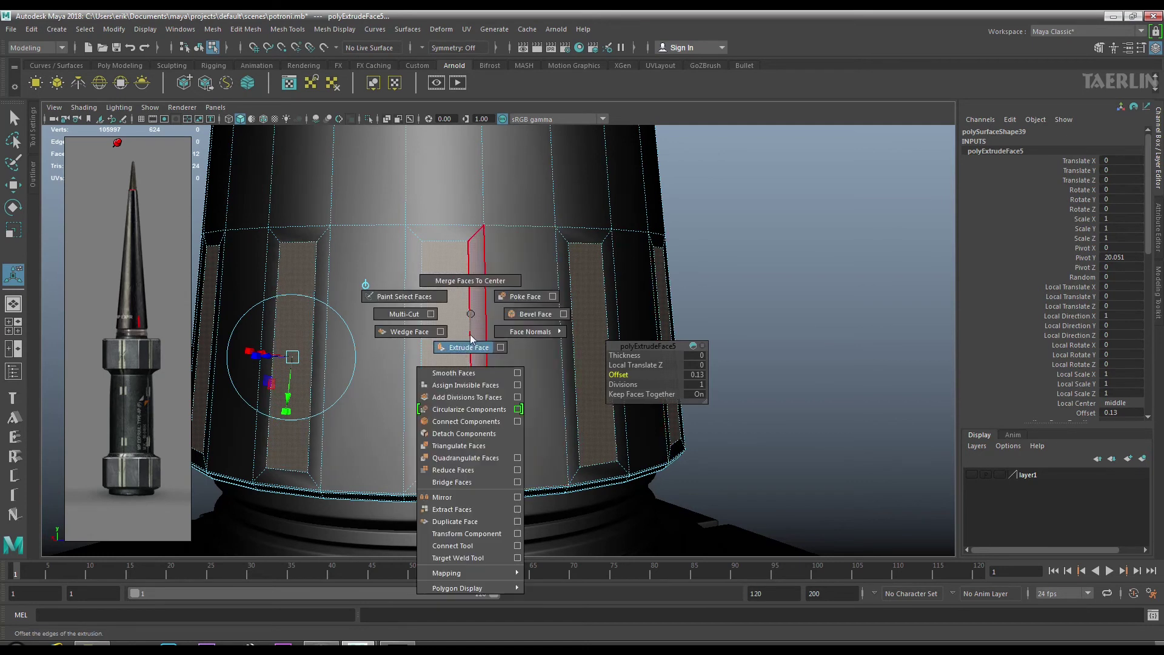
pyautogui.click(468, 347)
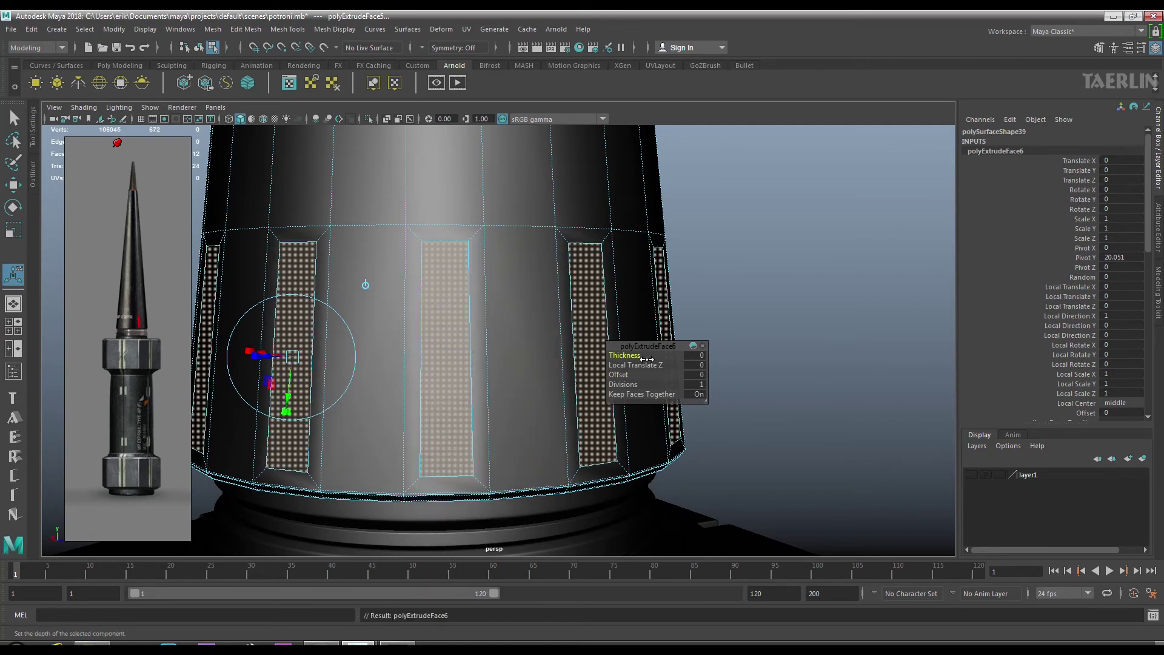
pyautogui.moveTo(621, 375); pyautogui.dragTo(582, 354)
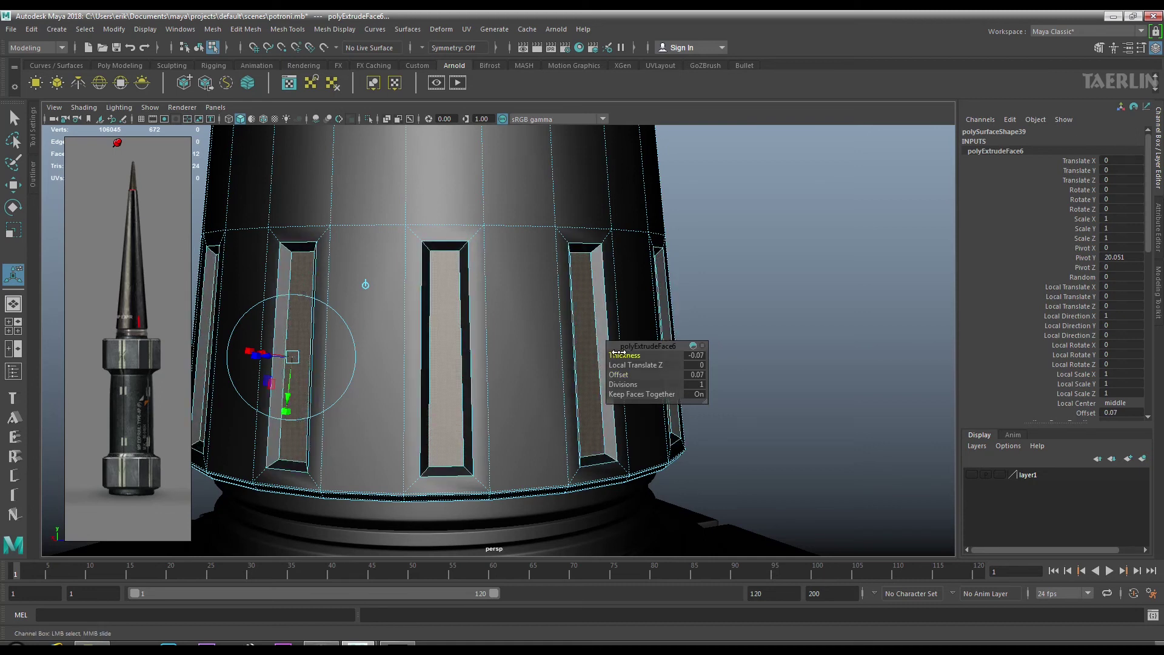
# Multi-Cut three support loops across the slots, checking the smoothed preview.
pyautogui.moveTo(508, 306); pyautogui.dragTo(491, 477)
pyautogui.press('3')
pyautogui.press('1')
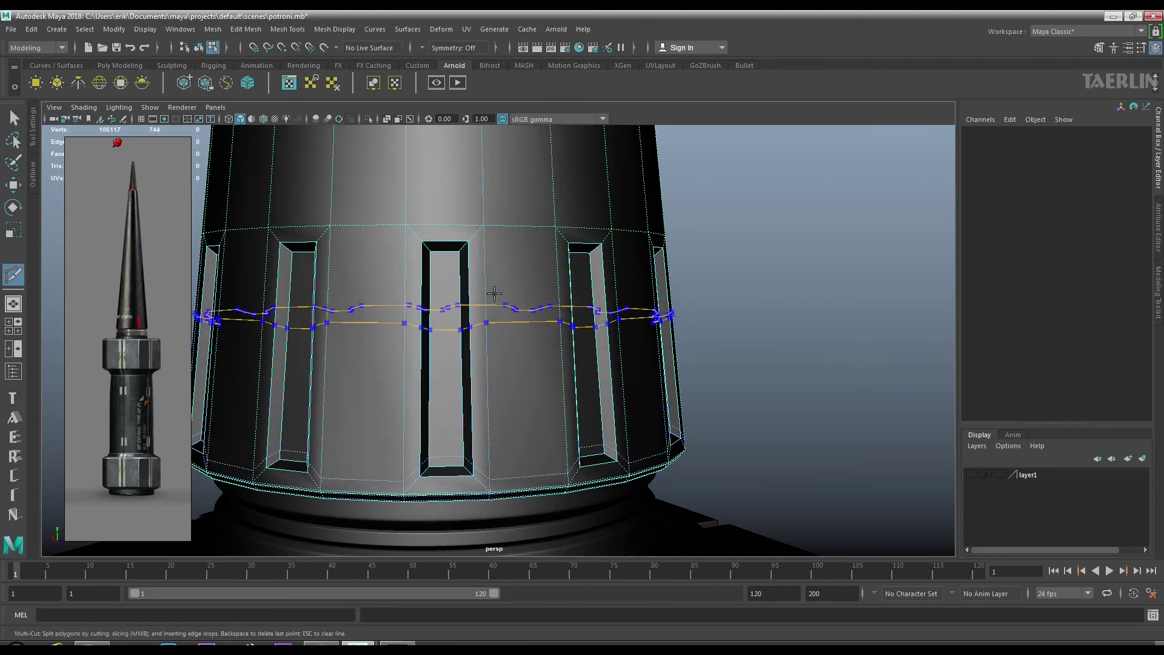
pyautogui.click(488, 240)
pyautogui.click(482, 291)
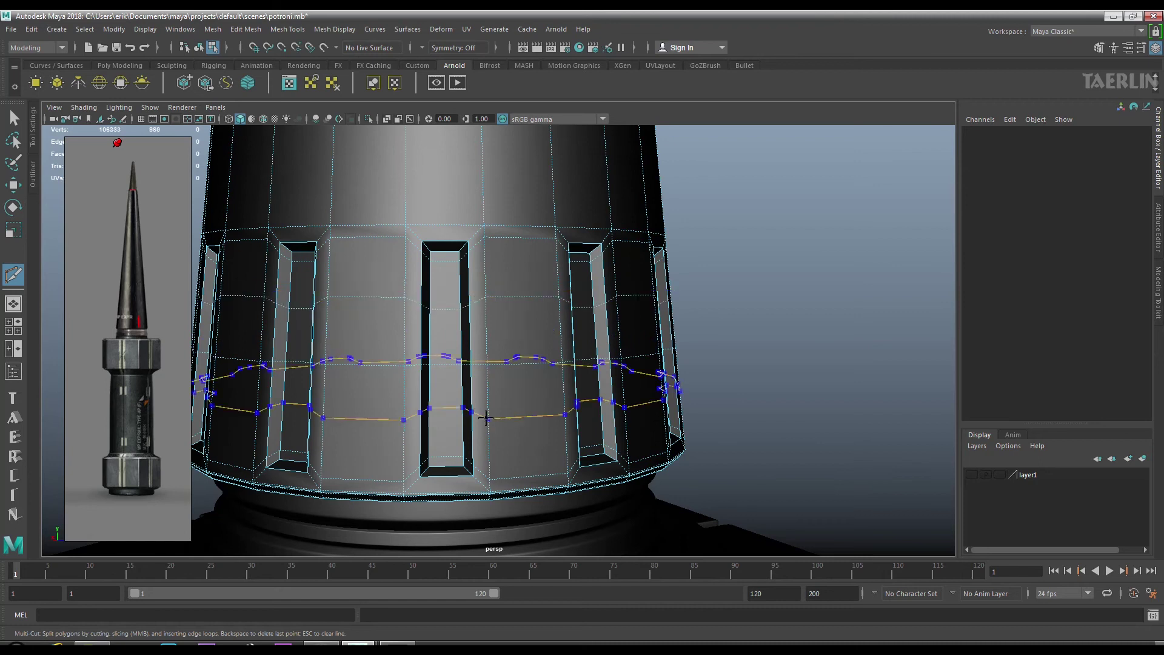
pyautogui.press('3')
pyautogui.press('1')
pyautogui.click(494, 206)
pyautogui.press('3')
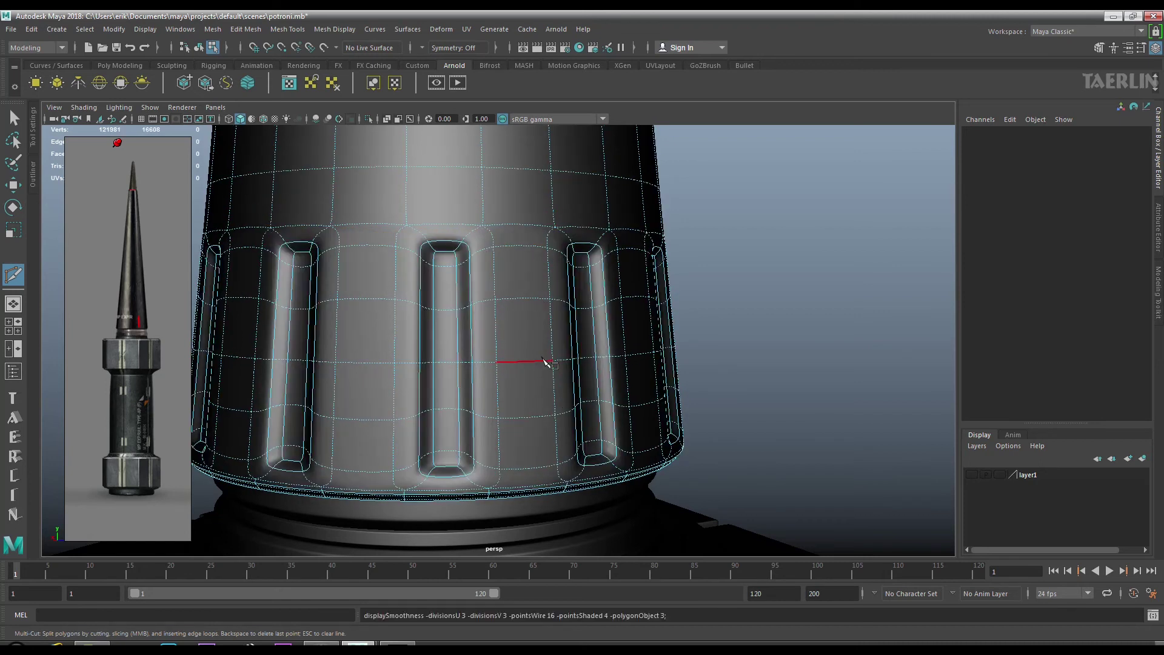
# Select and deselect the cone to inspect the smoothed slotted result.
pyautogui.press('w')
pyautogui.rightClick(416, 286)
pyautogui.click(382, 252)
pyautogui.click(717, 362)
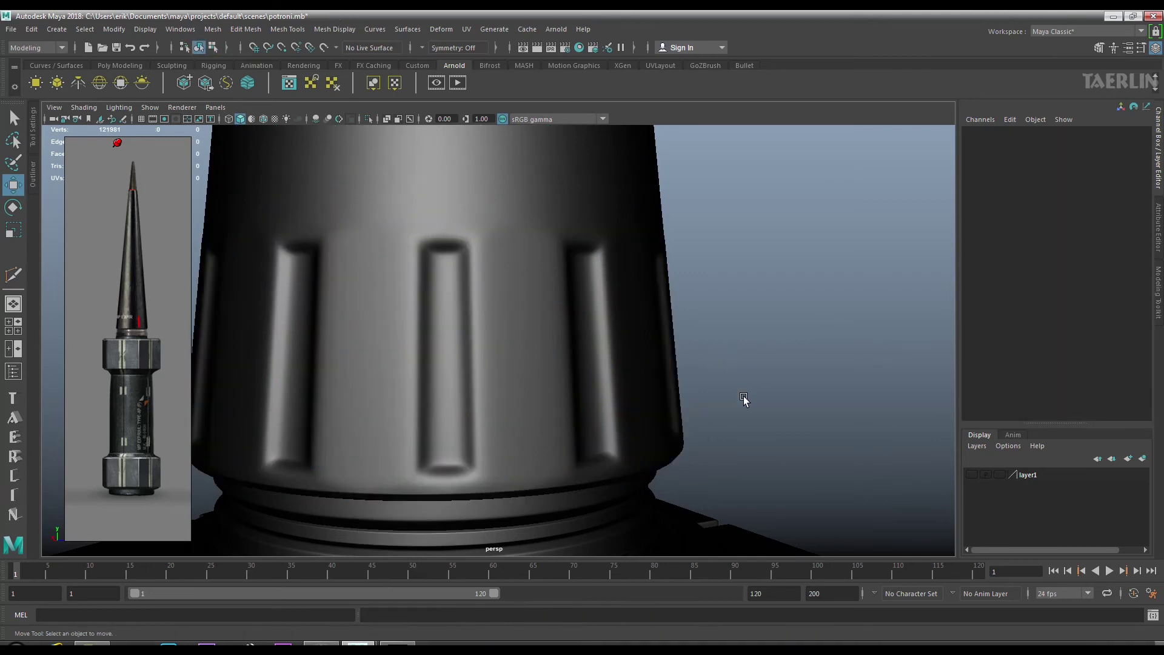
pyautogui.scroll(-3)
pyautogui.moveTo(598, 288); pyautogui.dragTo(561, 293)
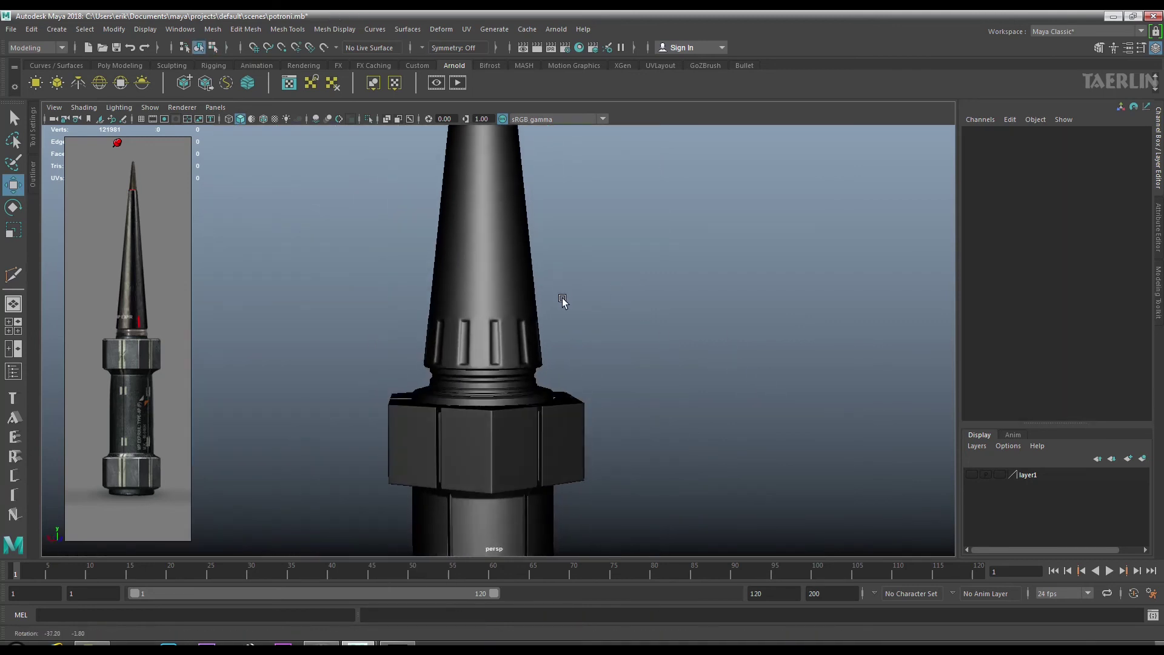
pyautogui.scroll(3)
pyautogui.click(571, 374)
pyautogui.scroll(3)
pyautogui.scroll(3)
pyautogui.scroll(3)
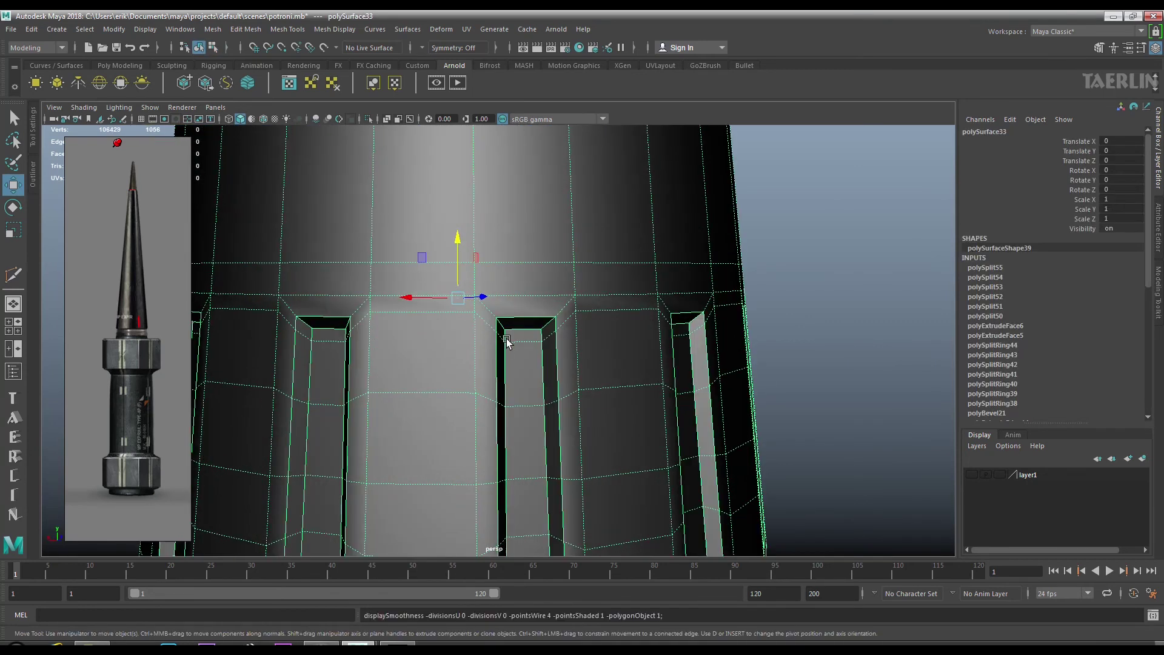
# Multi-Cut a new edge loop just above the slots.
pyautogui.scroll(3)
pyautogui.moveTo(525, 340); pyautogui.dragTo(559, 330)
pyautogui.moveTo(557, 339); pyautogui.dragTo(610, 332)
pyautogui.click(610, 333)
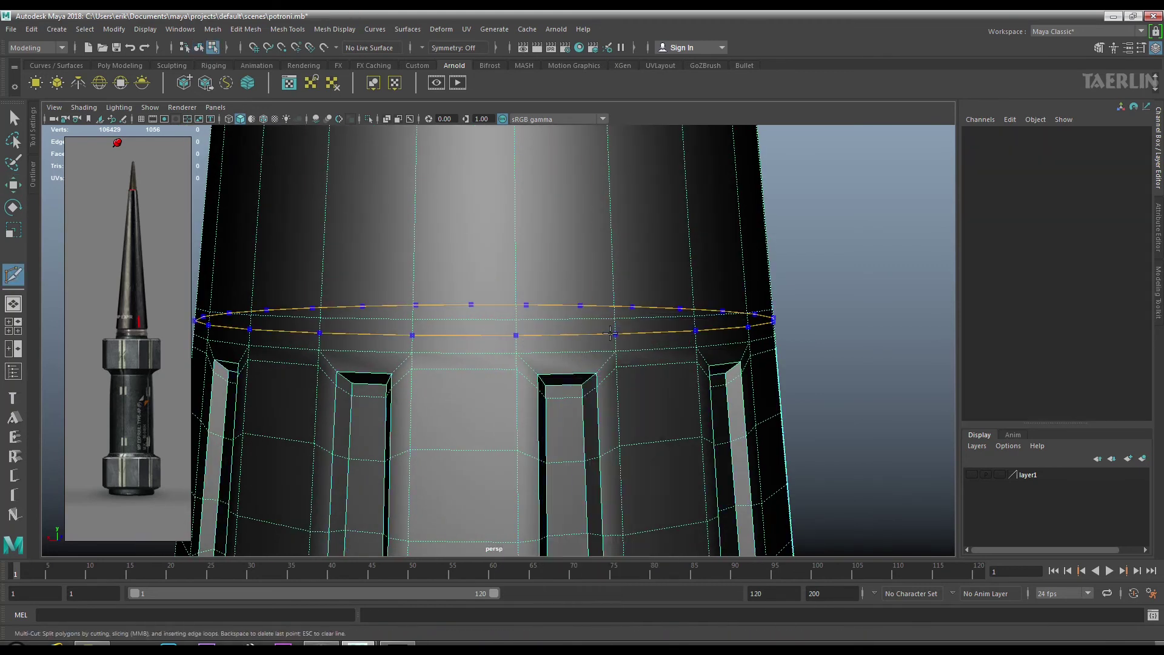
# Extrude the face ring above the slots into a collar band, thickness 0.1 and offset 0.02.
pyautogui.doubleClick(483, 344)
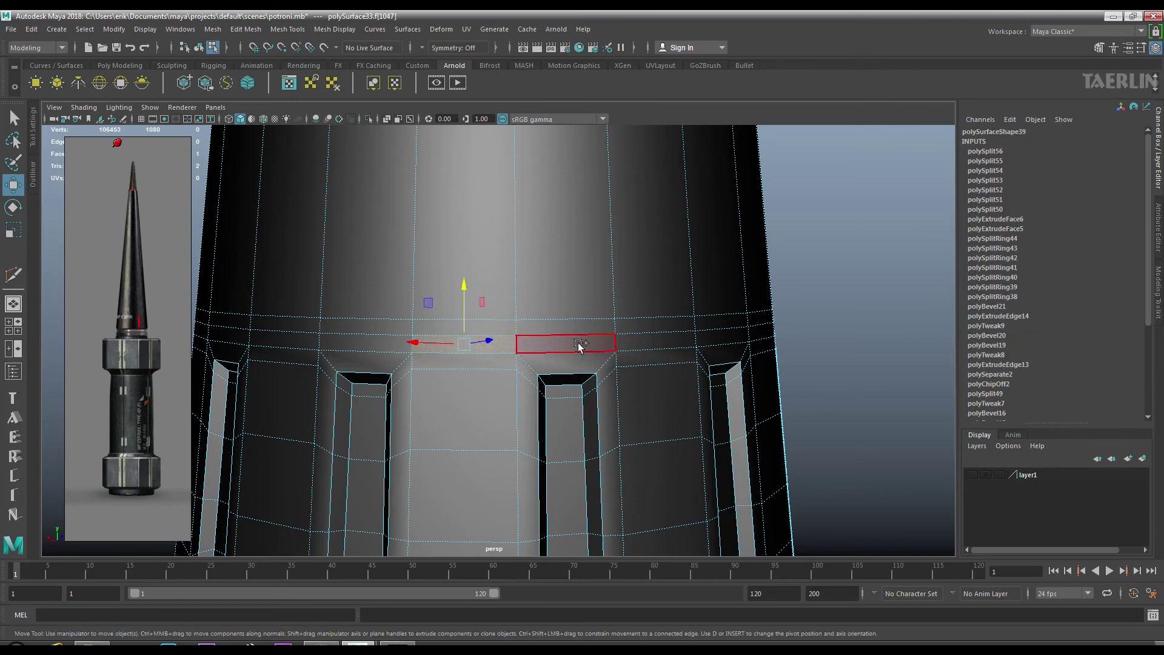
pyautogui.moveTo(577, 343); pyautogui.dragTo(593, 363)
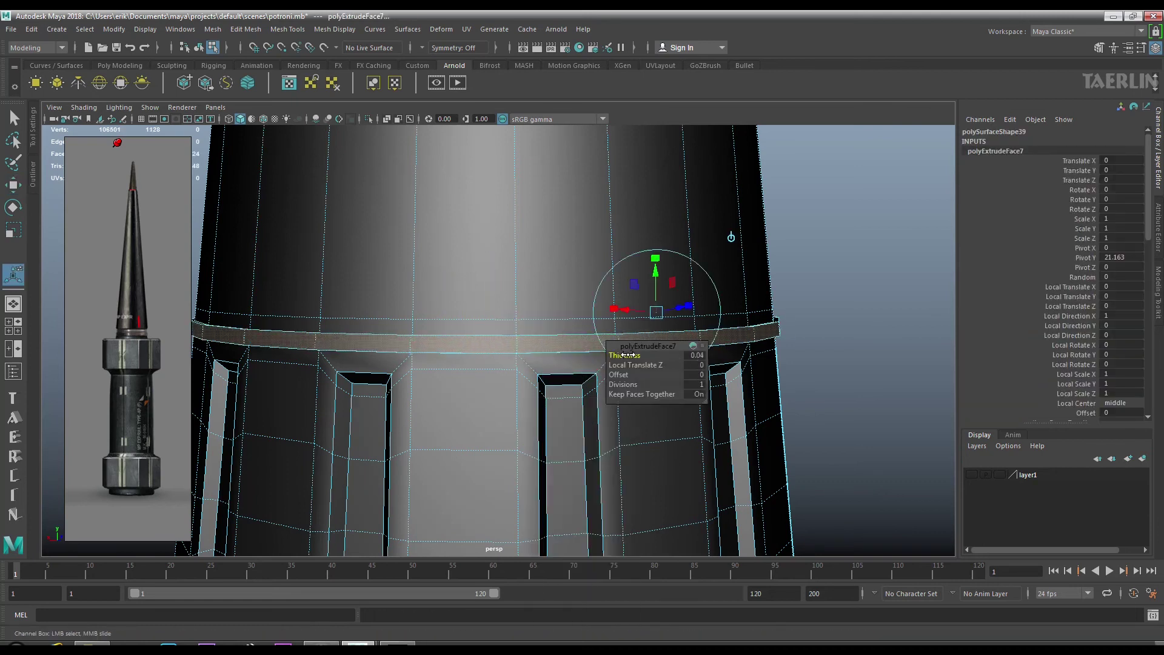
pyautogui.moveTo(620, 373); pyautogui.dragTo(620, 373)
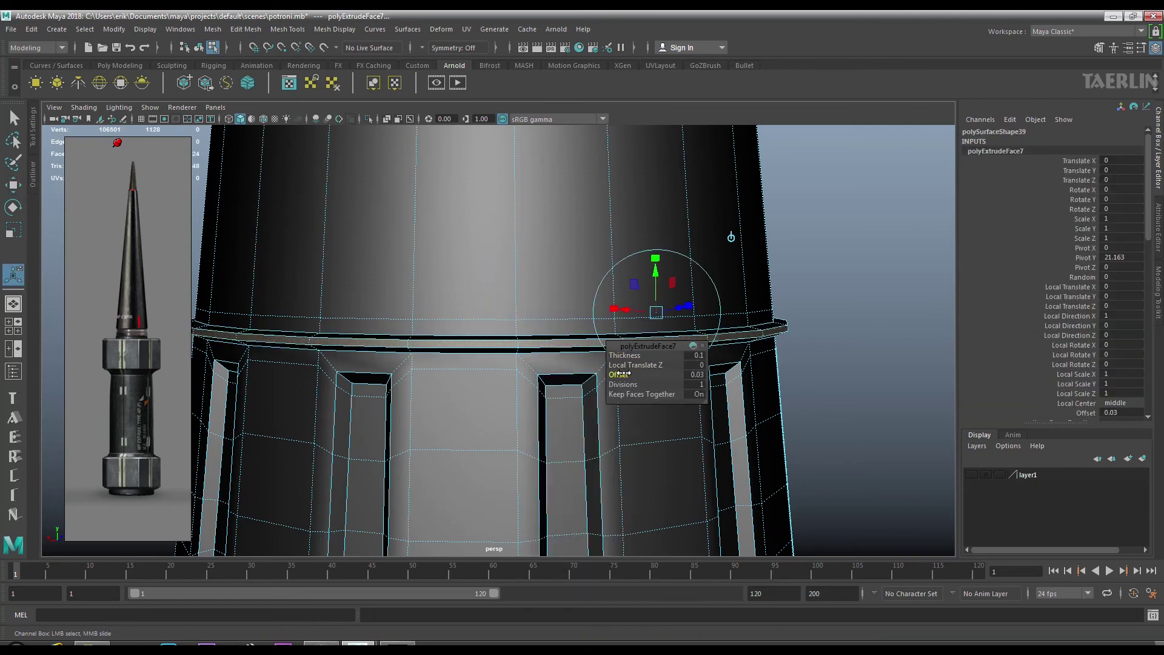
pyautogui.press('3')
pyautogui.moveTo(444, 317); pyautogui.dragTo(507, 314)
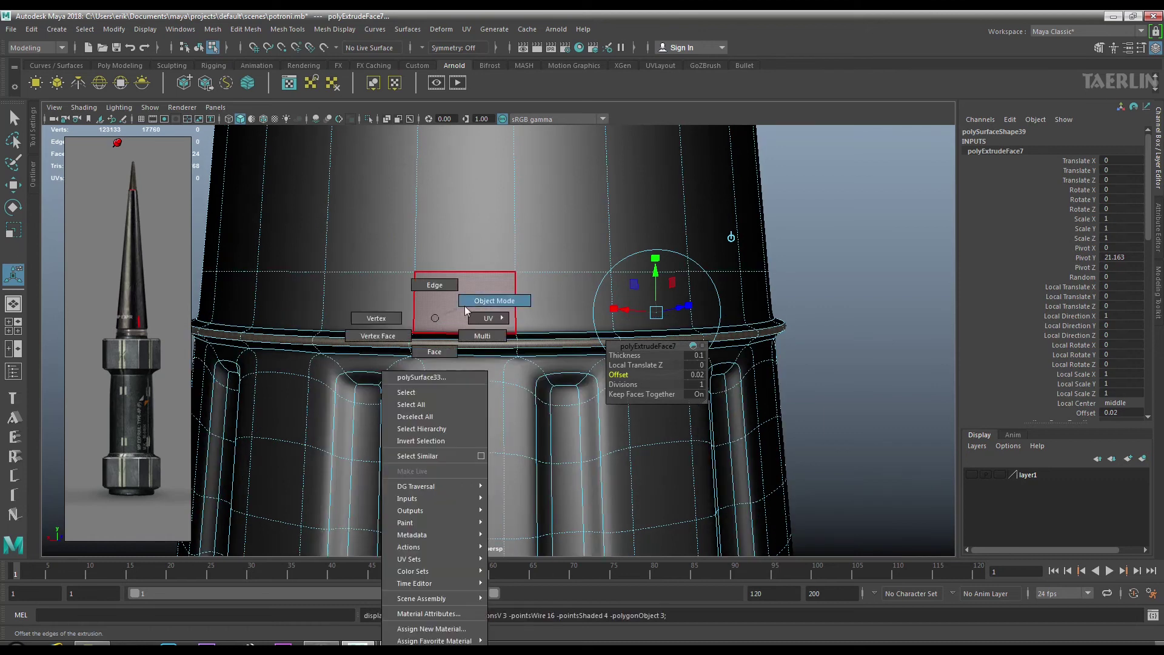
pyautogui.press('1')
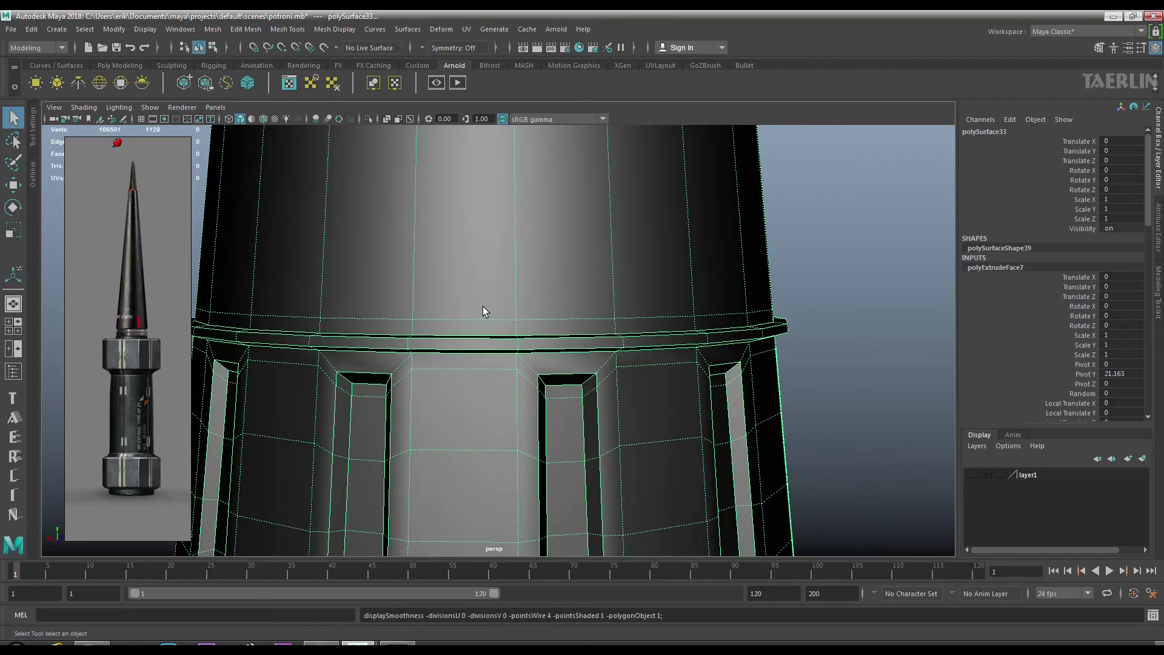
# Add vertical and horizontal support loops on the collar and preview it smoothed.
pyautogui.scroll(-3)
pyautogui.moveTo(512, 271); pyautogui.dragTo(473, 260)
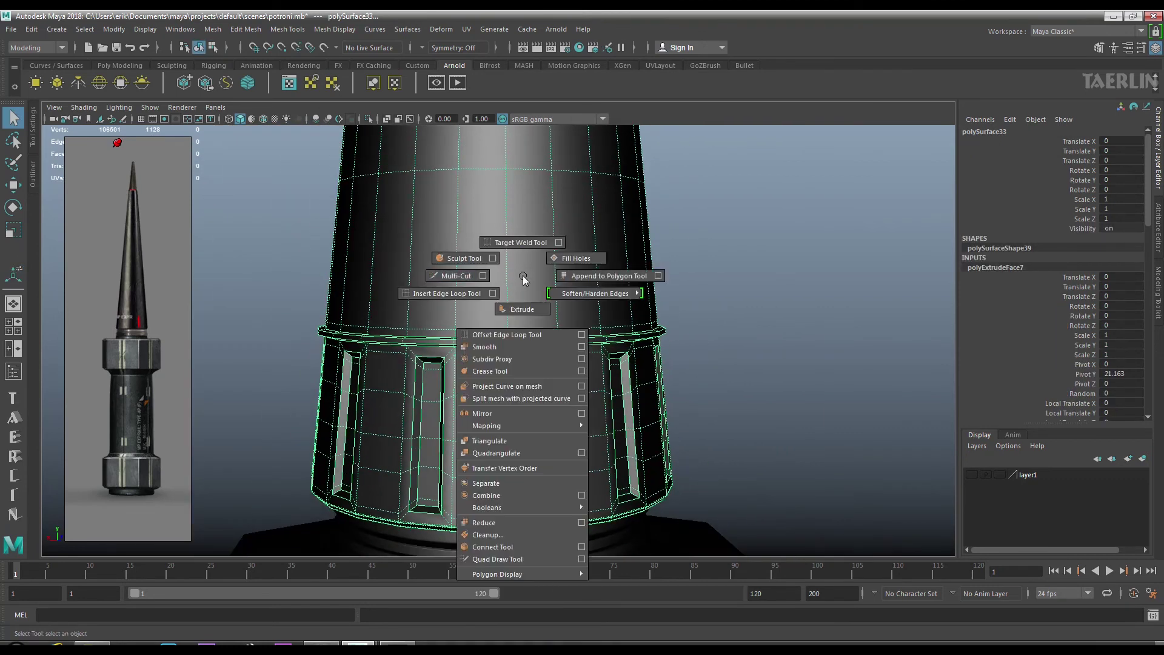
pyautogui.click(508, 261)
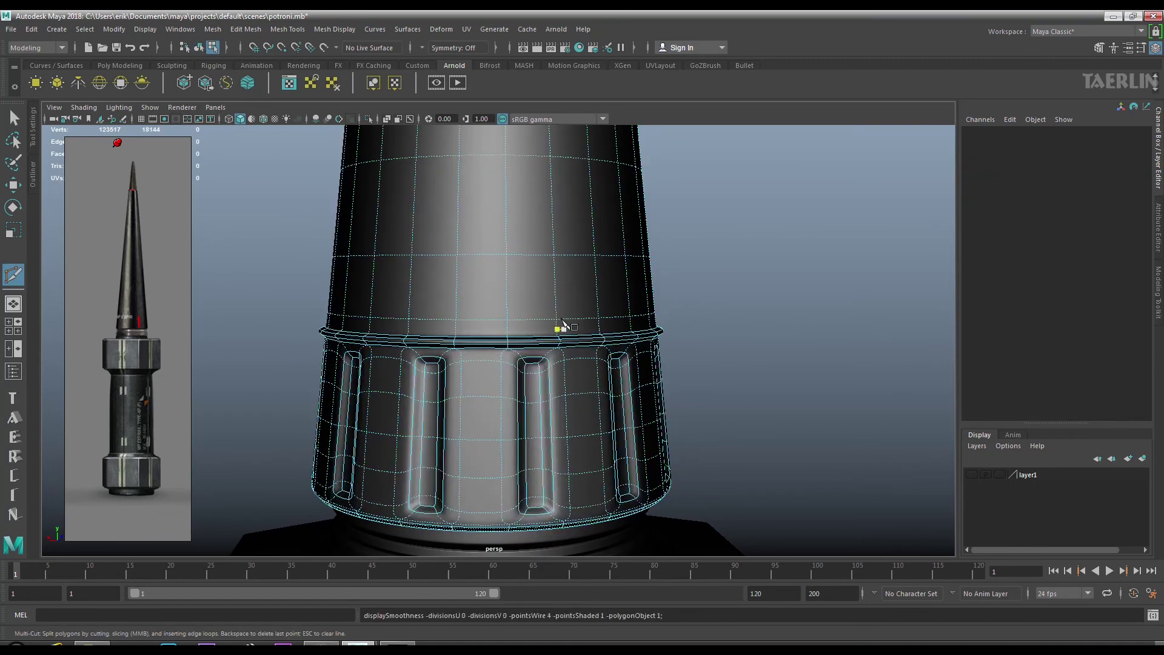
pyautogui.scroll(3)
pyautogui.click(513, 292)
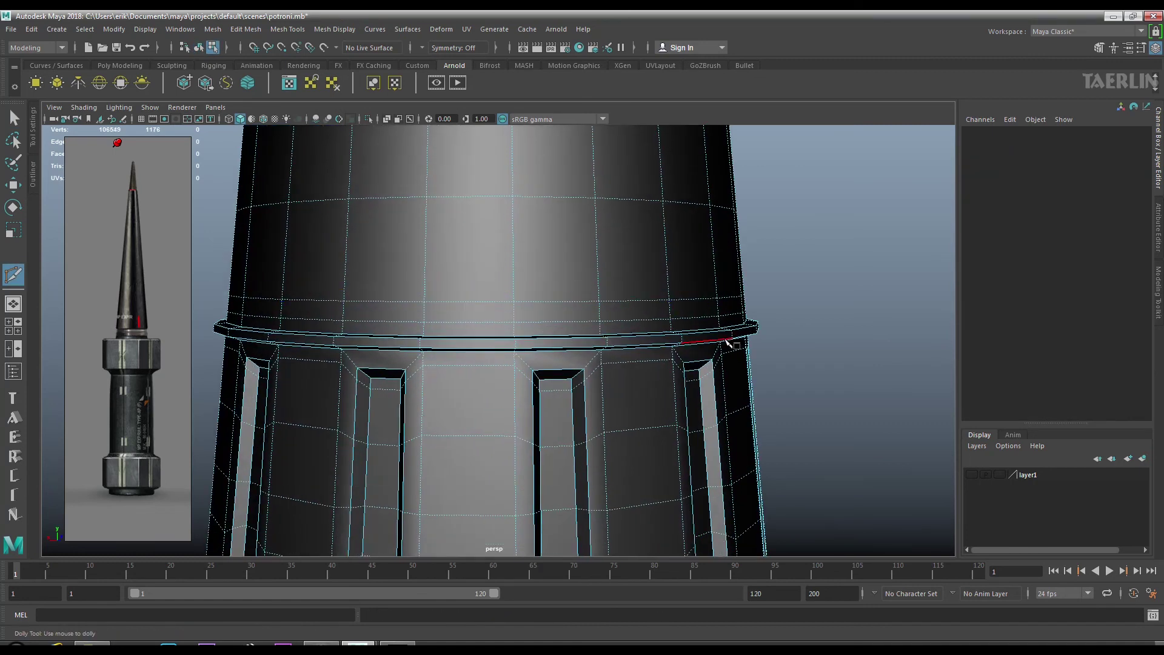
pyautogui.press('3')
pyautogui.moveTo(551, 304); pyautogui.dragTo(616, 278)
pyautogui.scroll(-3)
pyautogui.click(723, 357)
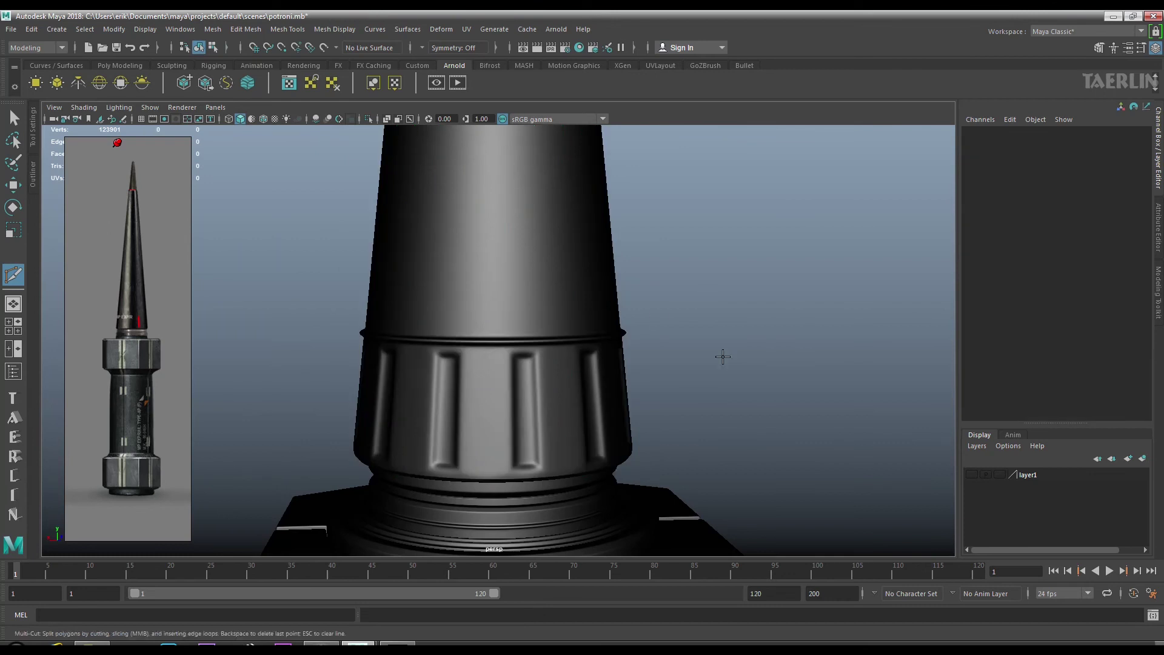
# Orbit and zoom to inspect the smoothed collar.
pyautogui.scroll(-3)
pyautogui.moveTo(592, 301); pyautogui.dragTo(291, 303)
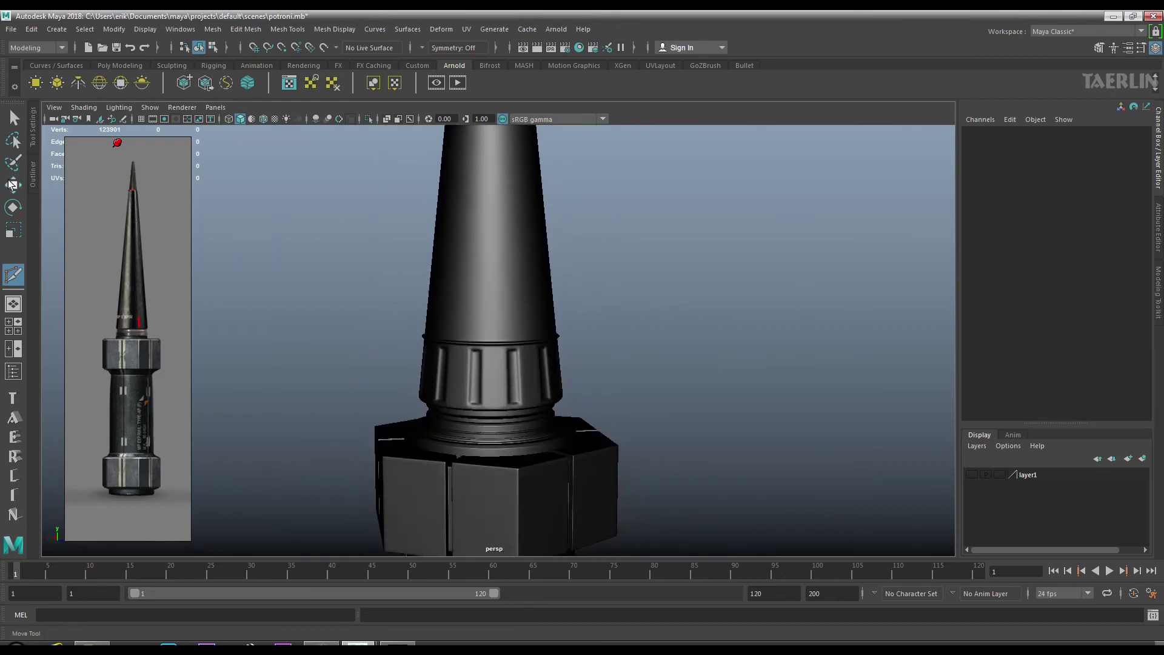
pyautogui.rightClick(503, 291)
pyautogui.scroll(-3)
pyautogui.scroll(-3)
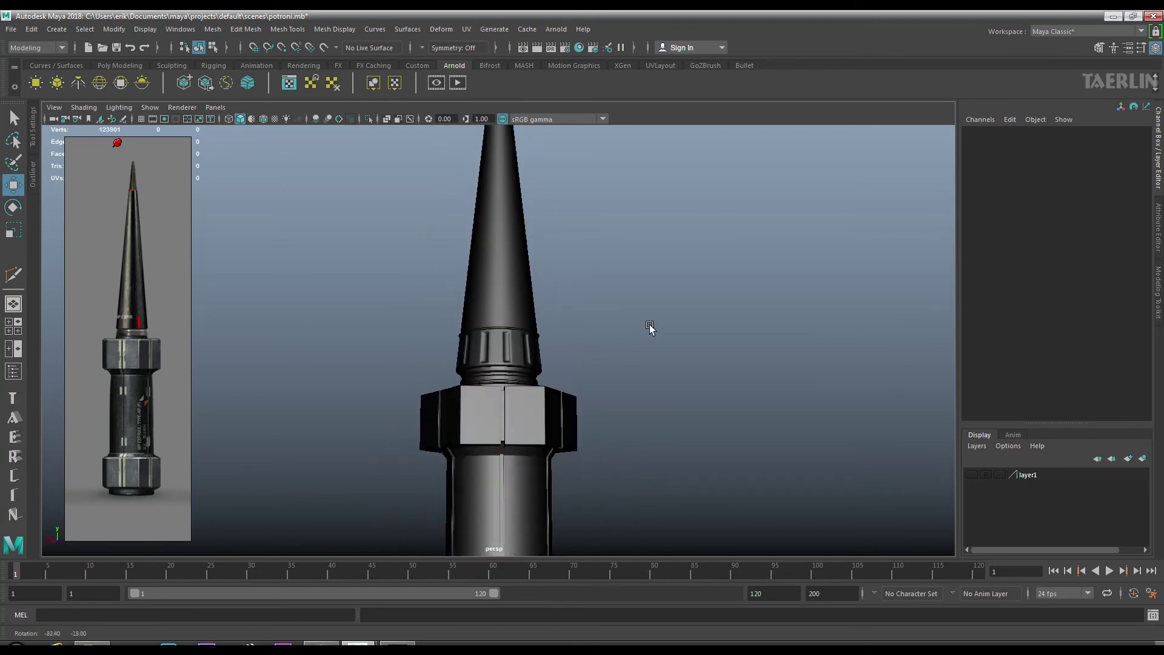
pyautogui.scroll(-3)
pyautogui.scroll(3)
pyautogui.scroll(3)
# Center the lower ring's pivot and raise it in Y to 0.196 under the hex base.
pyautogui.moveTo(476, 395); pyautogui.dragTo(519, 435)
pyautogui.click(518, 435)
pyautogui.scroll(3)
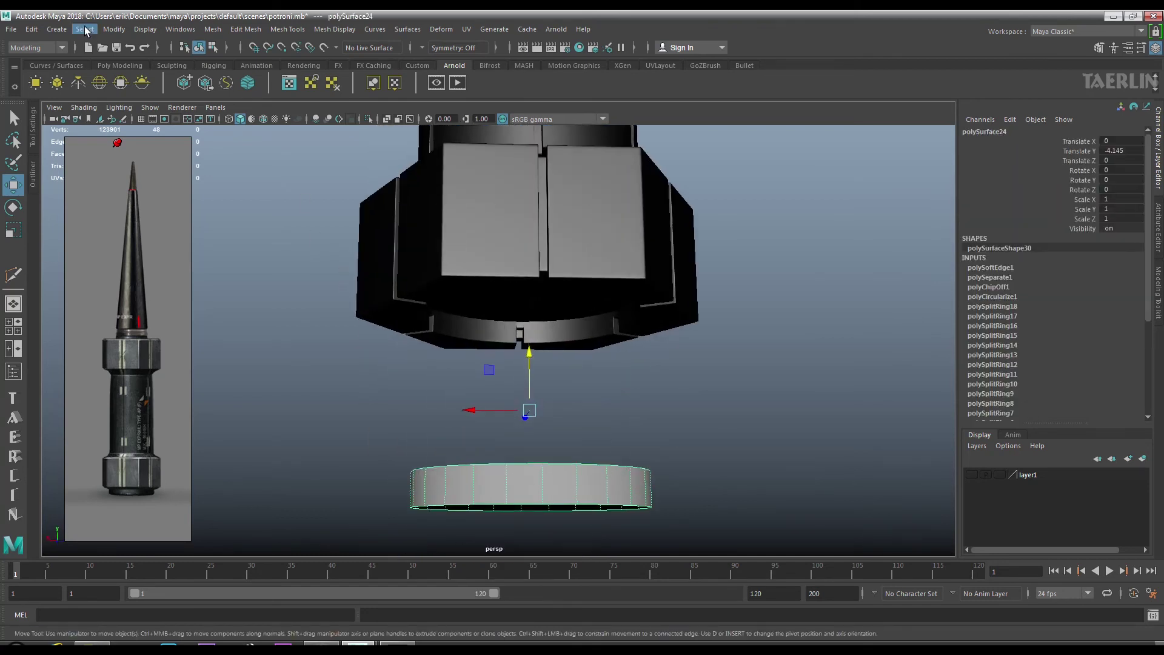
pyautogui.click(113, 29)
pyautogui.click(140, 118)
pyautogui.moveTo(526, 447); pyautogui.dragTo(521, 276)
pyautogui.moveTo(521, 276); pyautogui.dragTo(549, 418)
# Find the stray bottle-shaped piece and delete it.
pyautogui.moveTo(549, 418); pyautogui.dragTo(564, 403)
pyautogui.scroll(3)
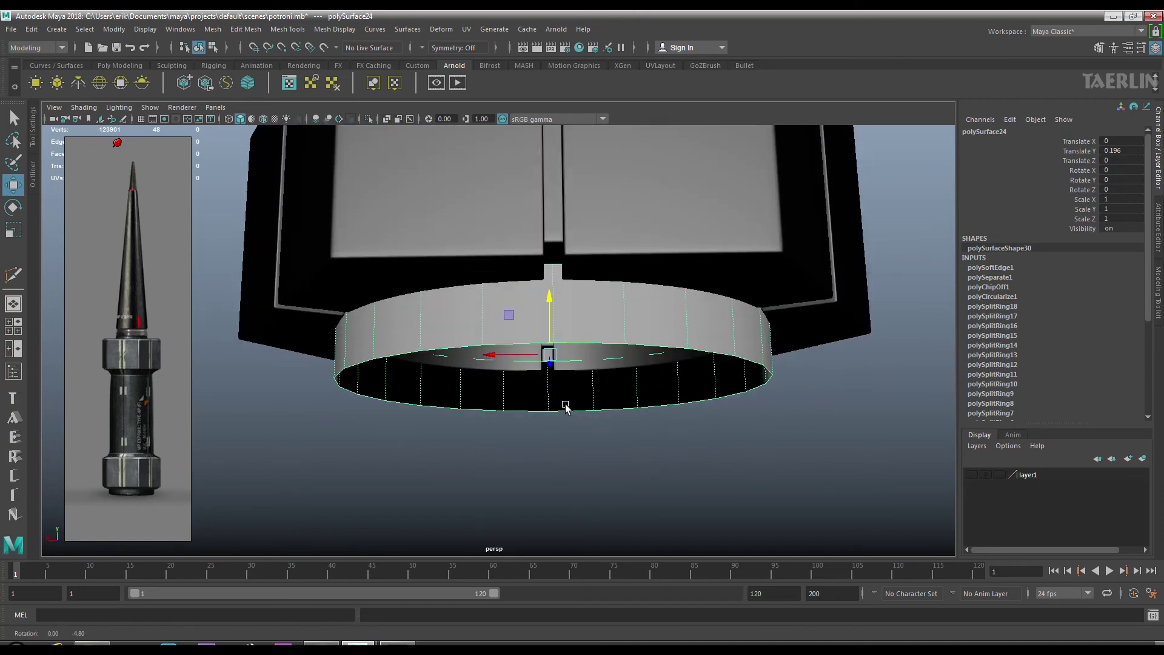
pyautogui.rightClick(596, 318)
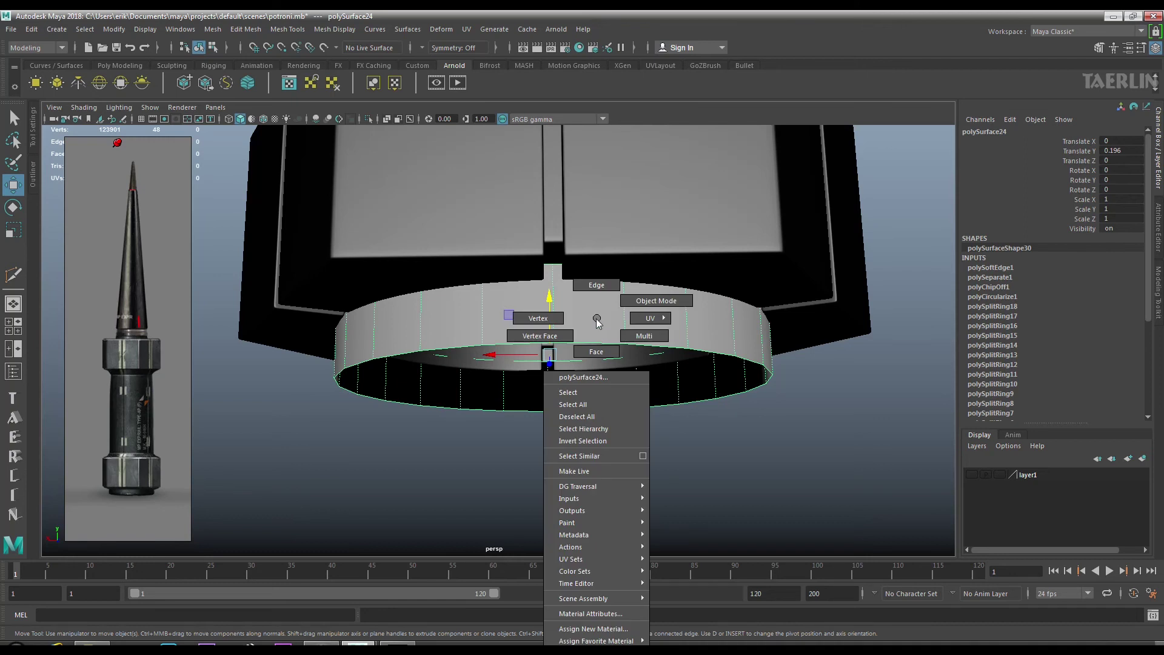
pyautogui.scroll(-3)
pyautogui.moveTo(596, 317); pyautogui.dragTo(515, 242)
pyautogui.scroll(-3)
pyautogui.moveTo(515, 441); pyautogui.dragTo(520, 306)
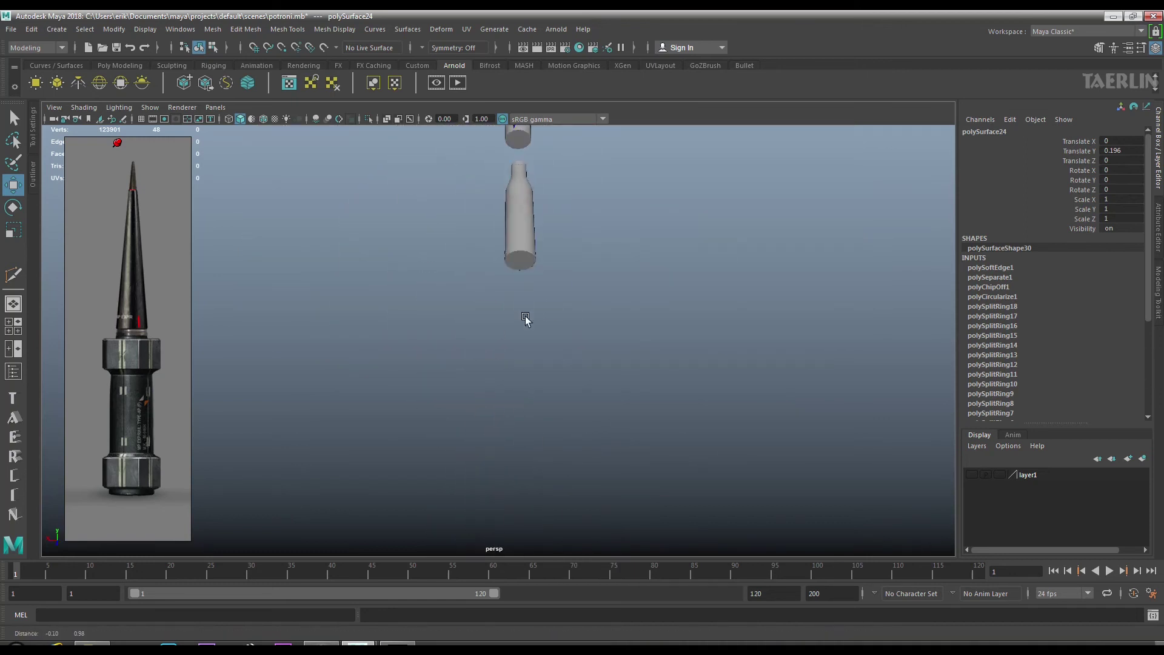
pyautogui.scroll(3)
pyautogui.click(528, 364)
pyautogui.press('Delete')
# Bring the cylinder back into view and select the black hex piece.
pyautogui.moveTo(523, 387); pyautogui.dragTo(552, 314)
pyautogui.scroll(3)
pyautogui.moveTo(463, 356); pyautogui.dragTo(546, 328)
pyautogui.scroll(3)
pyautogui.click(684, 278)
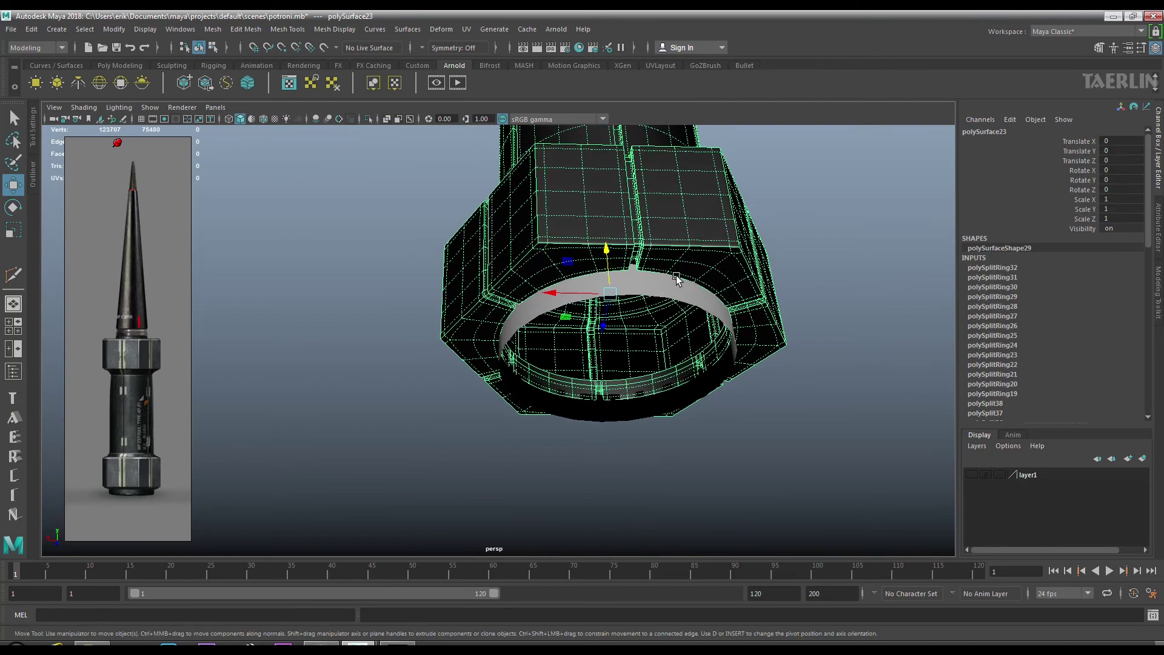
pyautogui.scroll(3)
pyautogui.scroll(-3)
# Select the bottom edge loop of ring band polySurface24.
pyautogui.moveTo(553, 234); pyautogui.dragTo(566, 319)
pyautogui.scroll(3)
pyautogui.moveTo(648, 353); pyautogui.dragTo(681, 382)
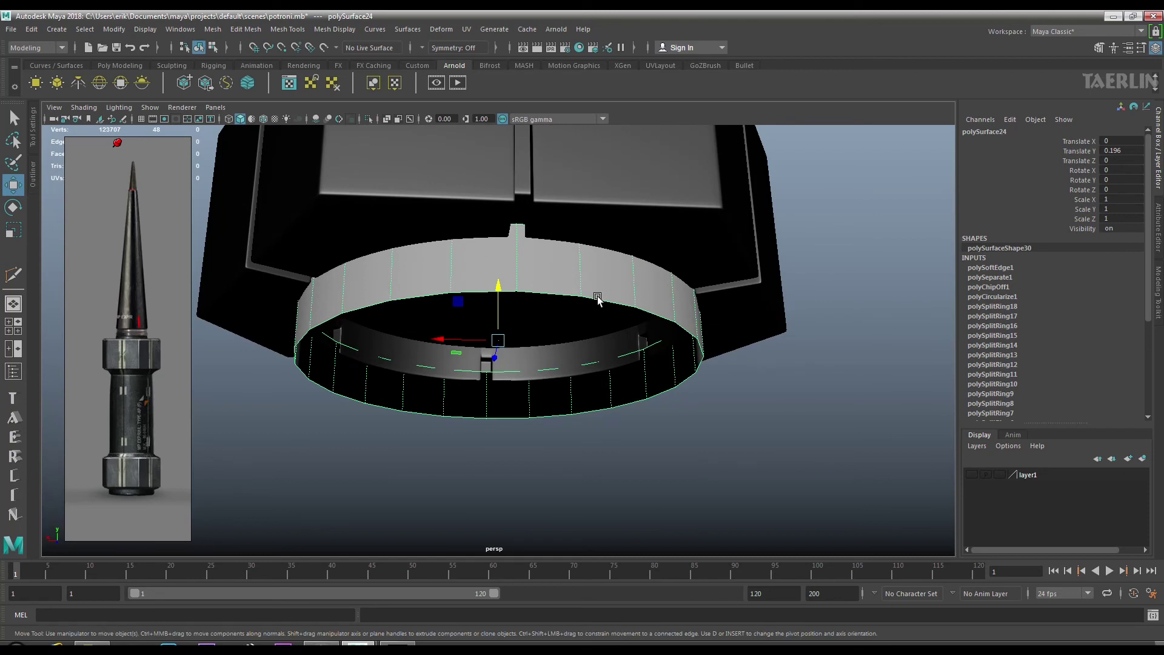
pyautogui.moveTo(596, 297); pyautogui.dragTo(601, 335)
pyautogui.doubleClick(597, 295)
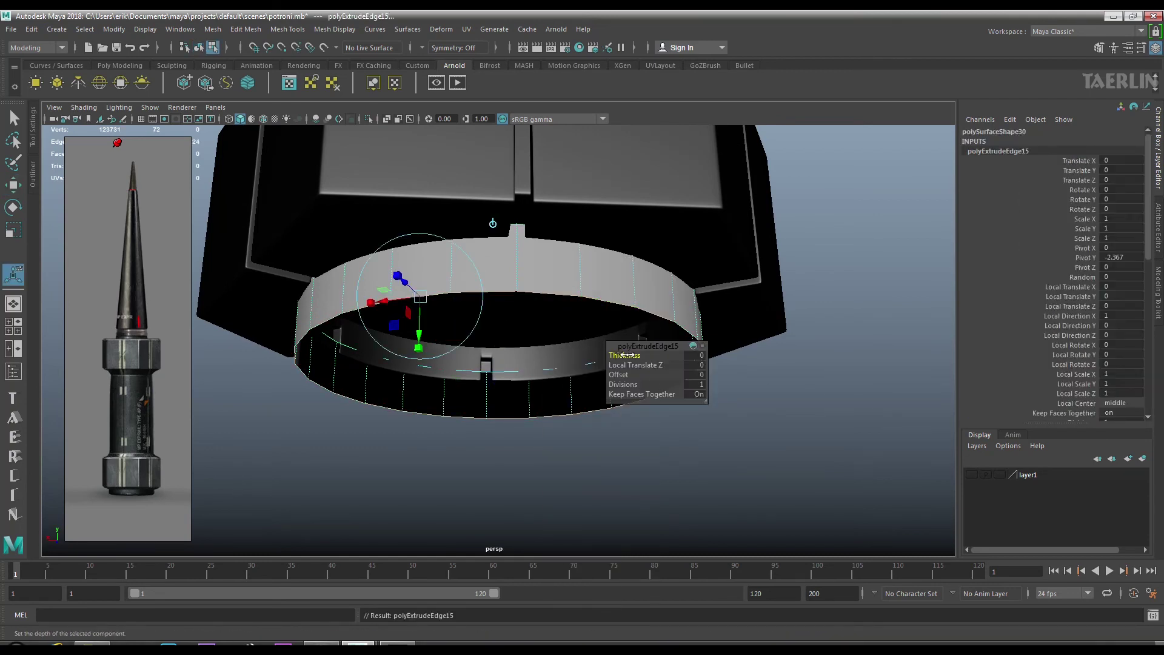
# Extrude the bottom edge loop inward as a lip, then extrude again with Offset toward the centre.
pyautogui.moveTo(627, 355); pyautogui.dragTo(567, 351)
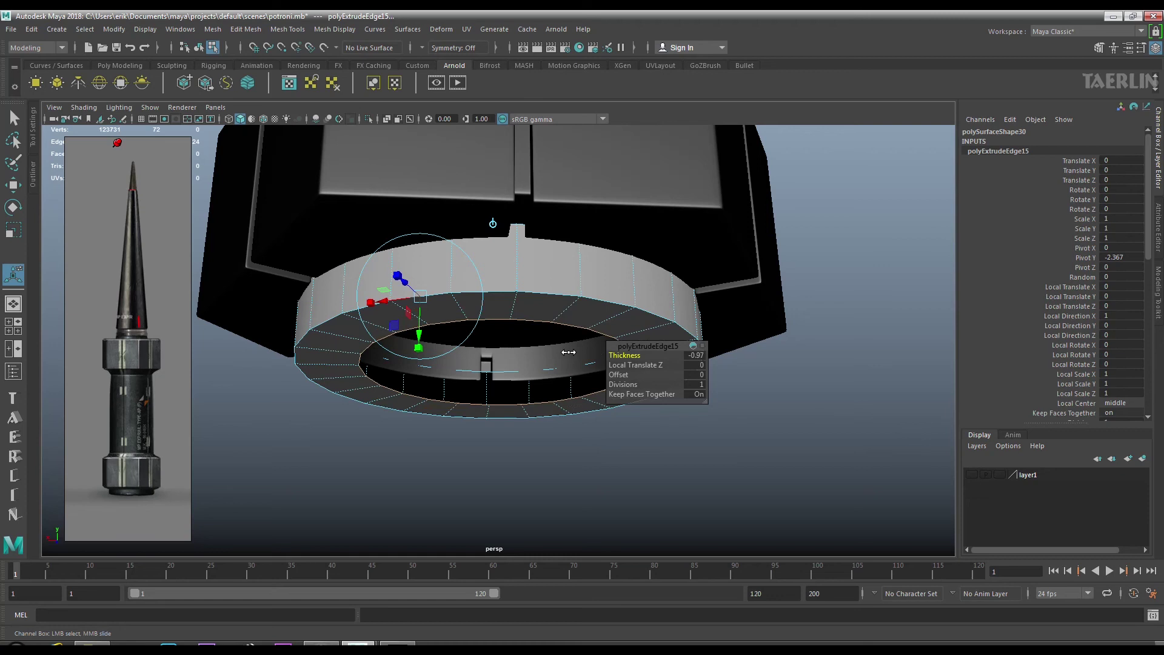
pyautogui.moveTo(574, 352); pyautogui.dragTo(562, 352)
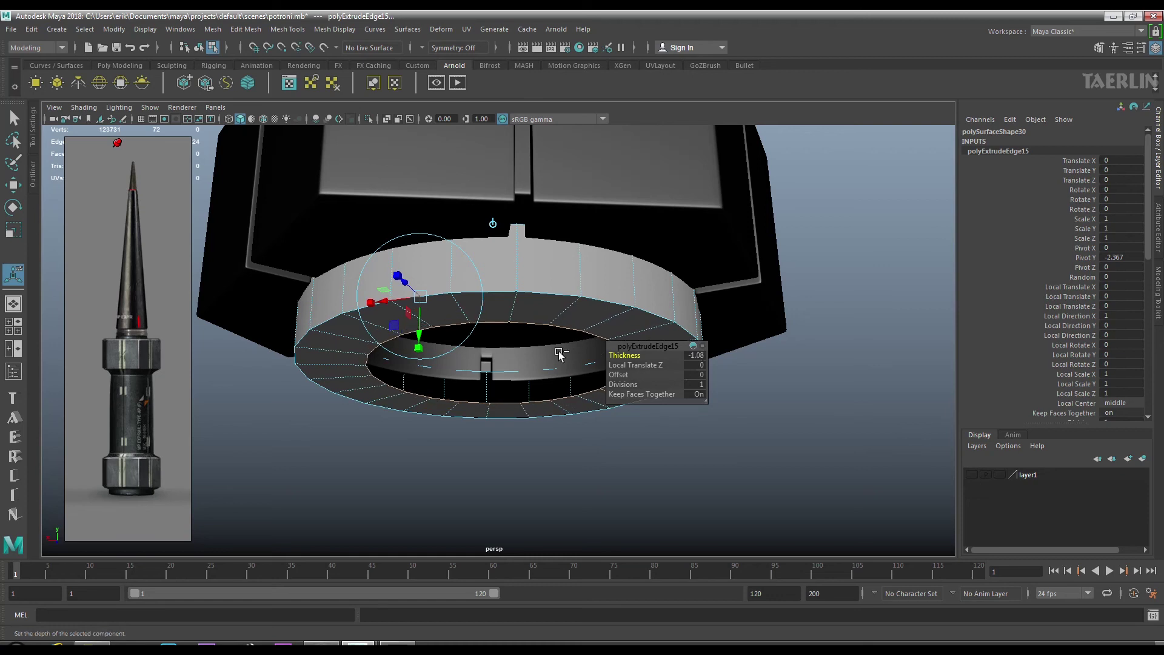
pyautogui.moveTo(542, 308); pyautogui.dragTo(542, 345)
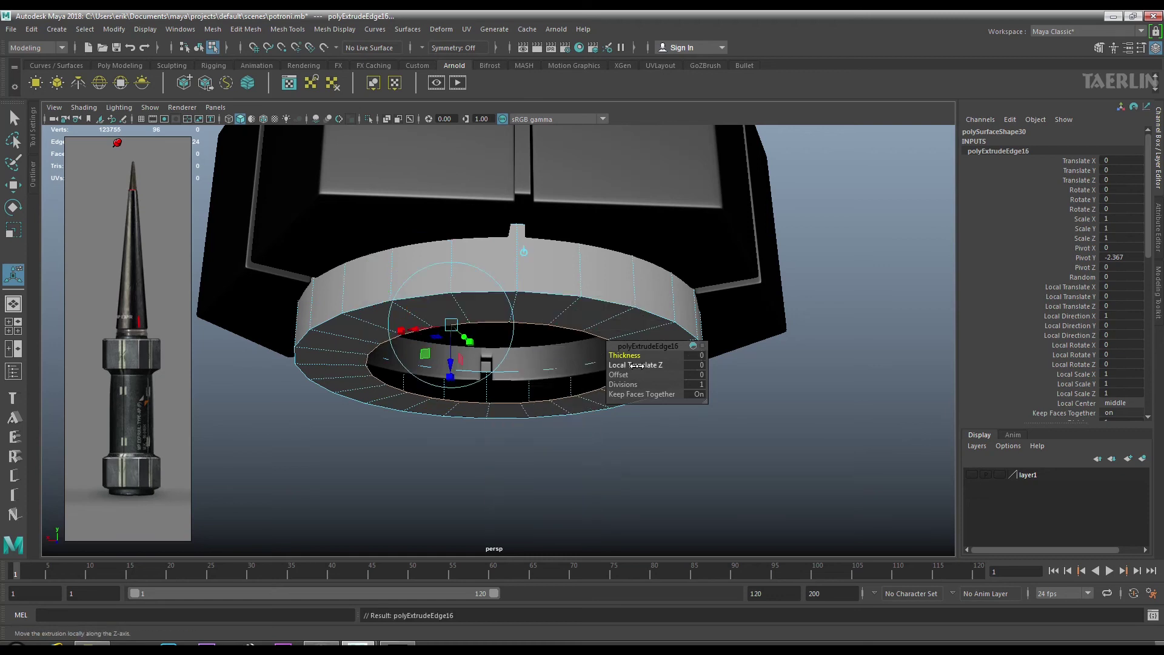
pyautogui.moveTo(623, 354); pyautogui.dragTo(632, 354)
pyautogui.moveTo(625, 374); pyautogui.dragTo(562, 367)
# Fill the central hole with a cap face.
pyautogui.scroll(3)
pyautogui.scroll(-3)
pyautogui.rightClick(515, 290)
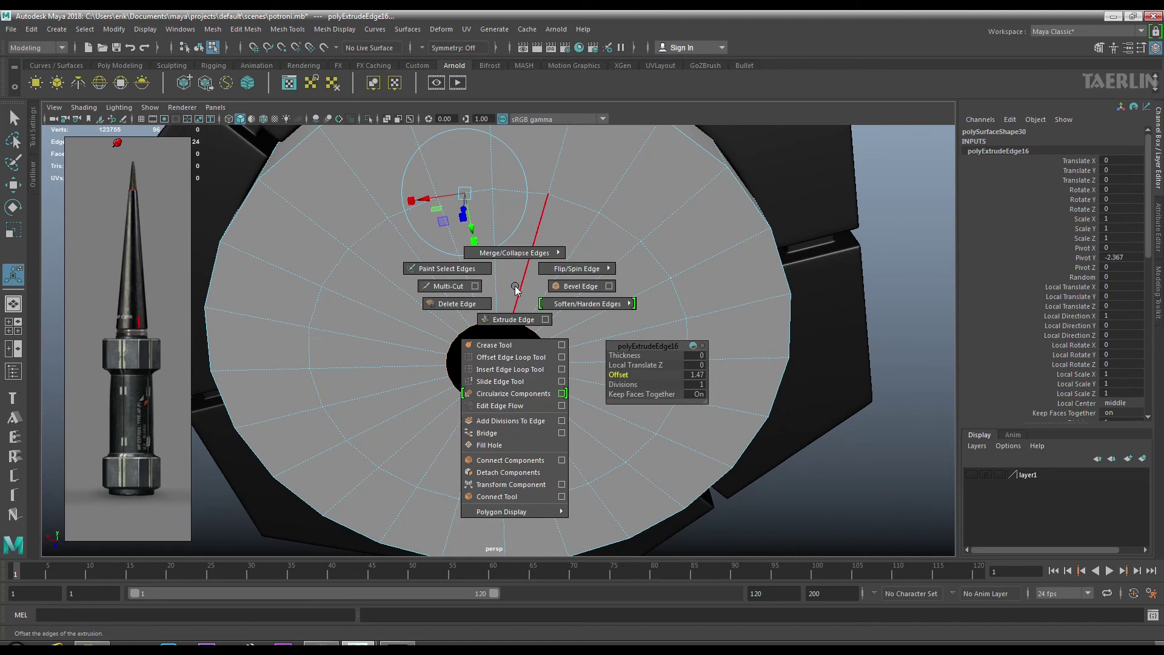
pyautogui.click(512, 444)
pyautogui.moveTo(505, 316); pyautogui.dragTo(517, 334)
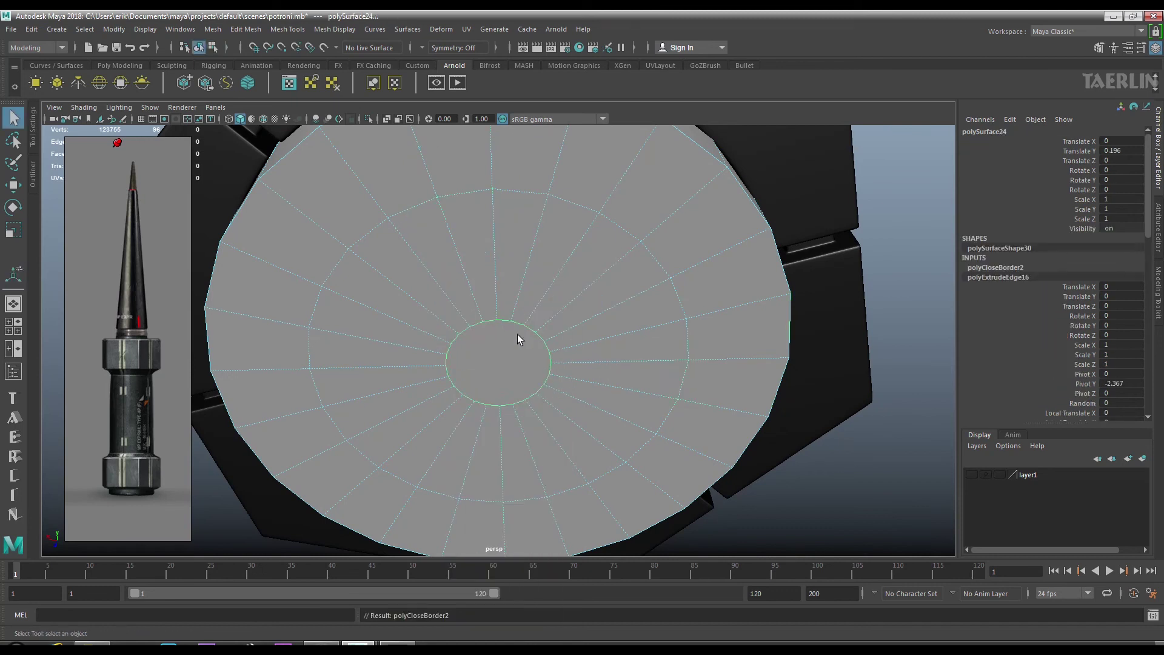
# Multi-Cut radial edges into the cap centre, then select a central wedge face for scaling.
pyautogui.moveTo(544, 319); pyautogui.dragTo(485, 312)
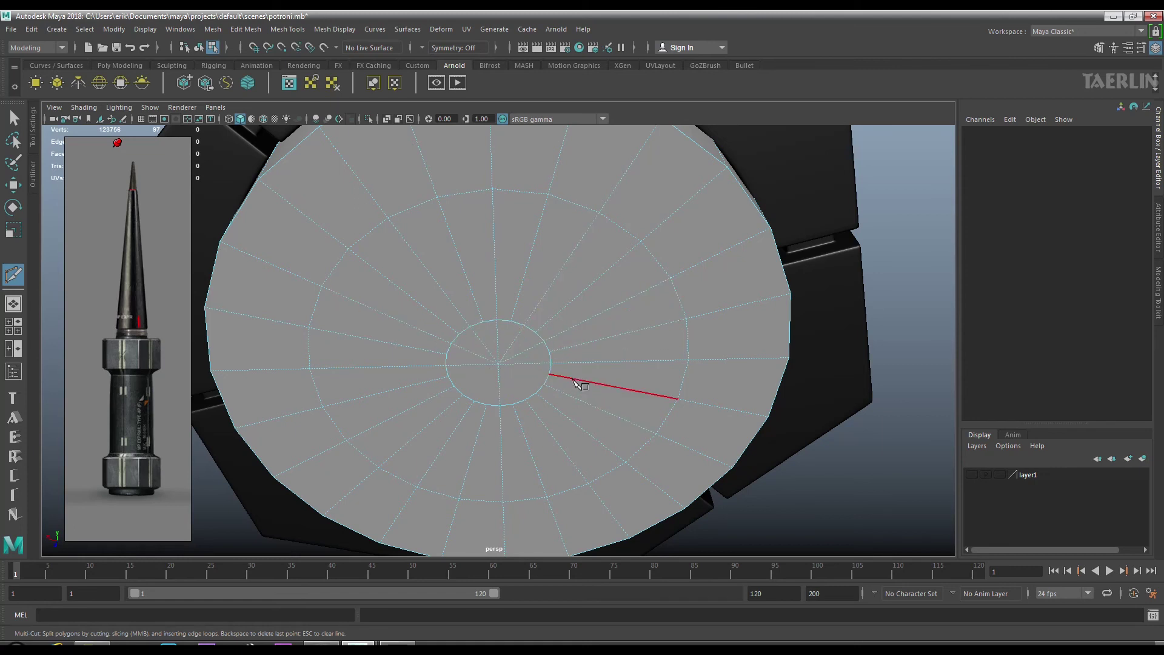
pyautogui.press('Return')
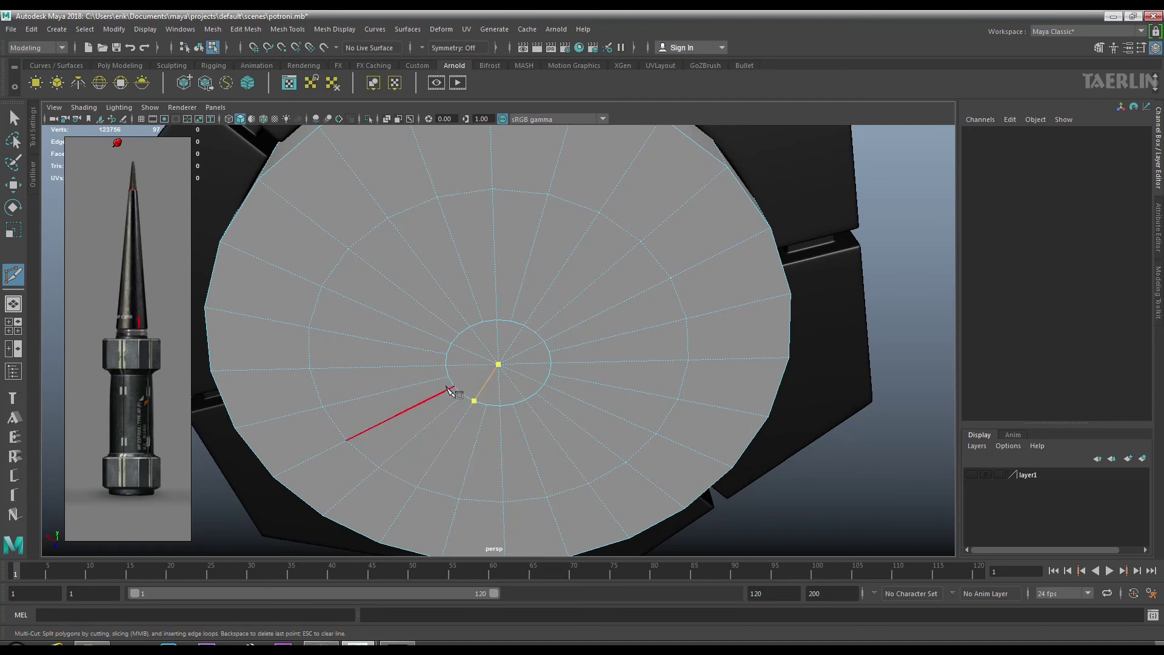
pyautogui.press('w')
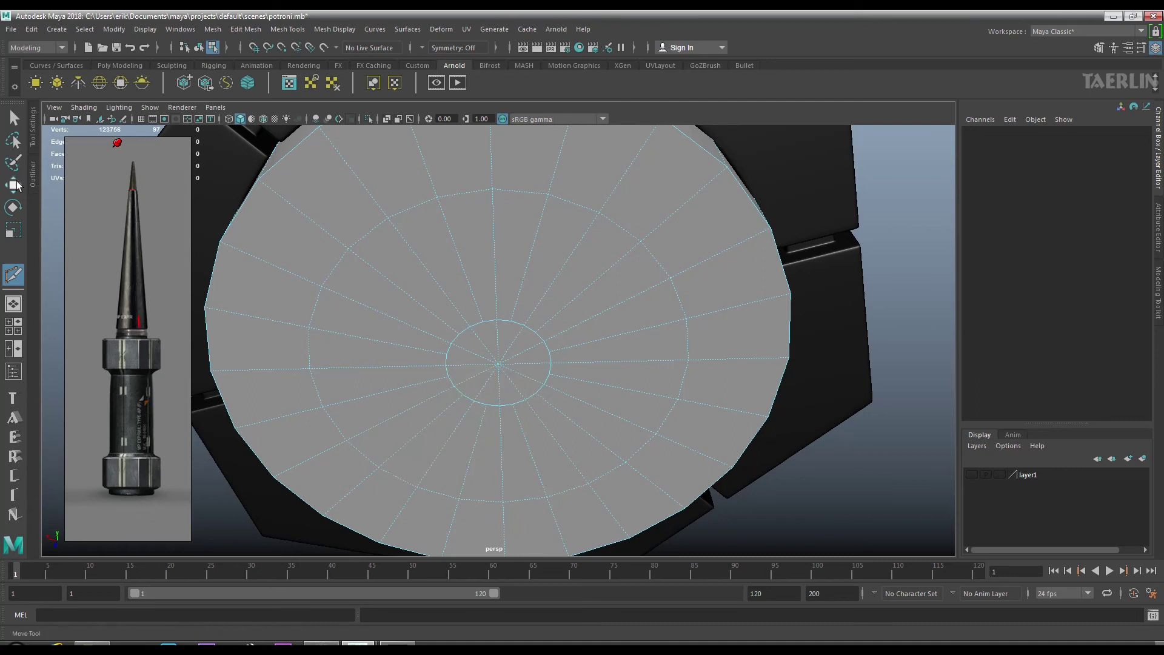
pyautogui.click(13, 207)
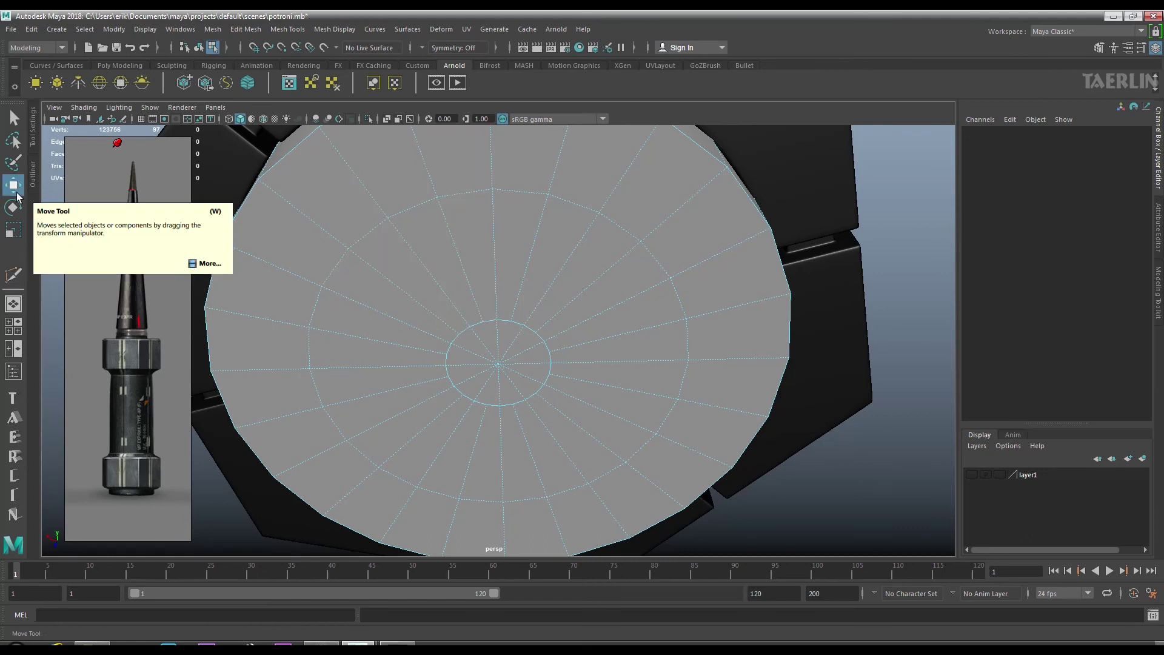
pyautogui.click(13, 224)
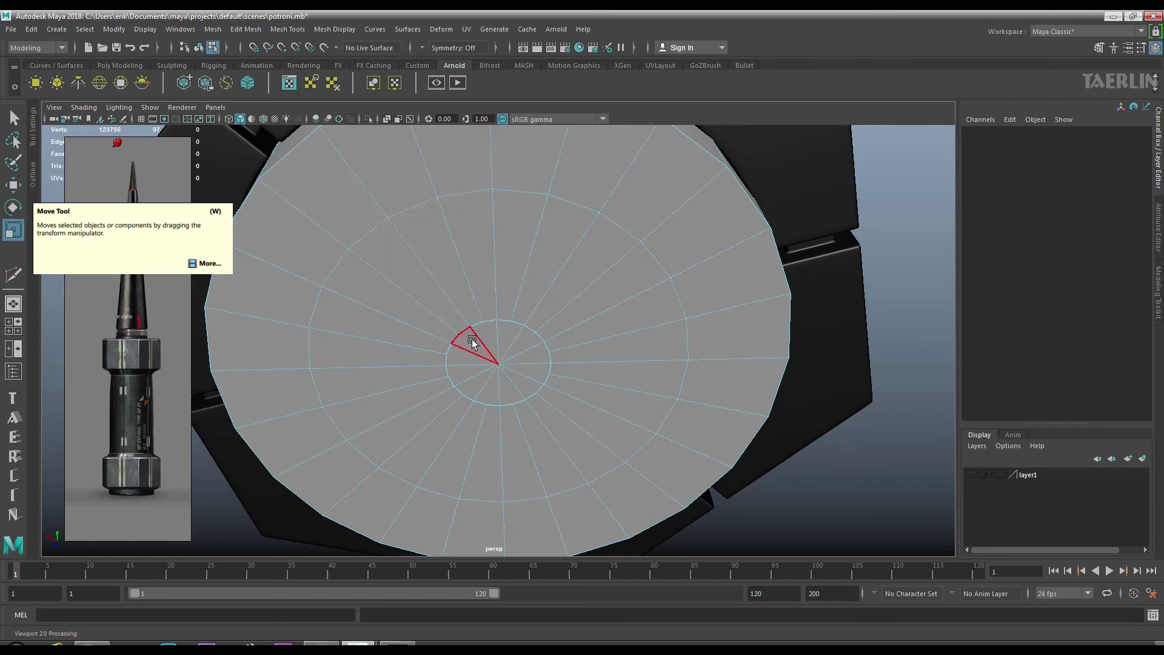
pyautogui.click(475, 337)
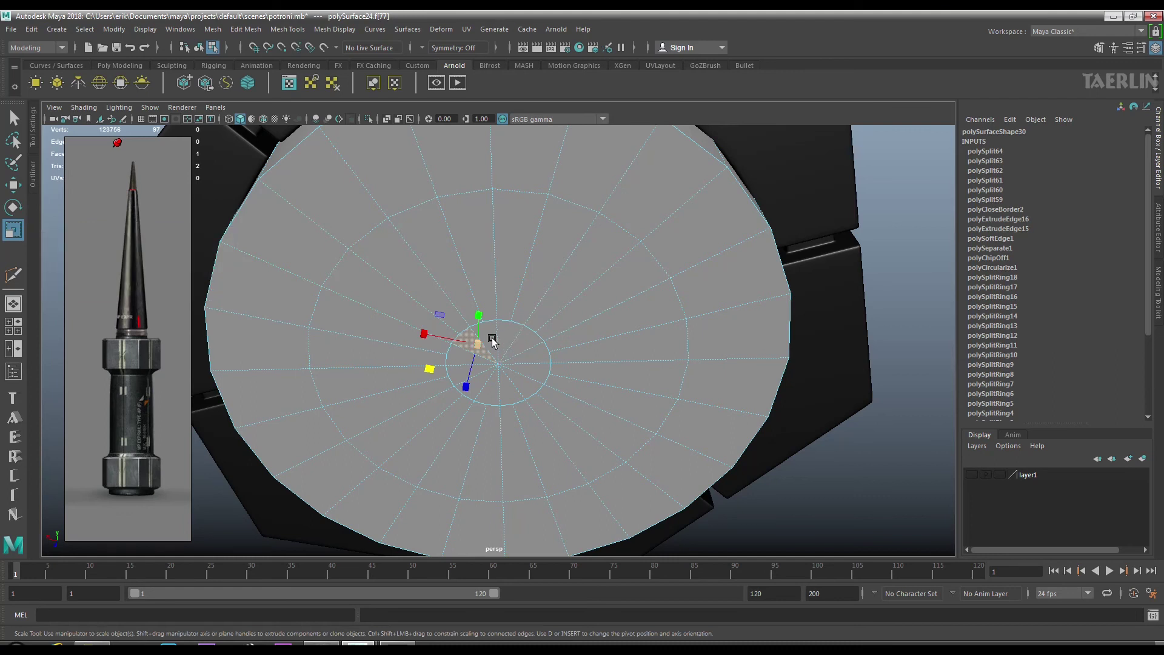
# Select the bottom cap's inner faces and extract them as a separate disc piece.
pyautogui.moveTo(459, 364); pyautogui.dragTo(478, 340)
pyautogui.hotkey('ctrl', 'z')
pyautogui.scroll(3)
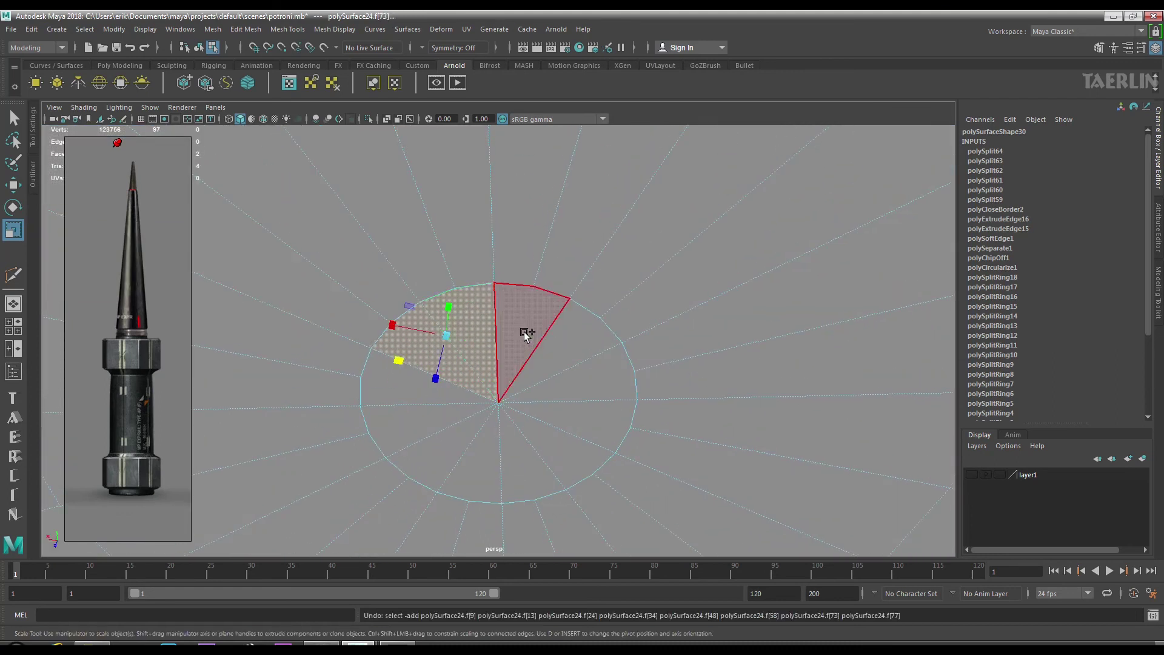
pyautogui.click(573, 343)
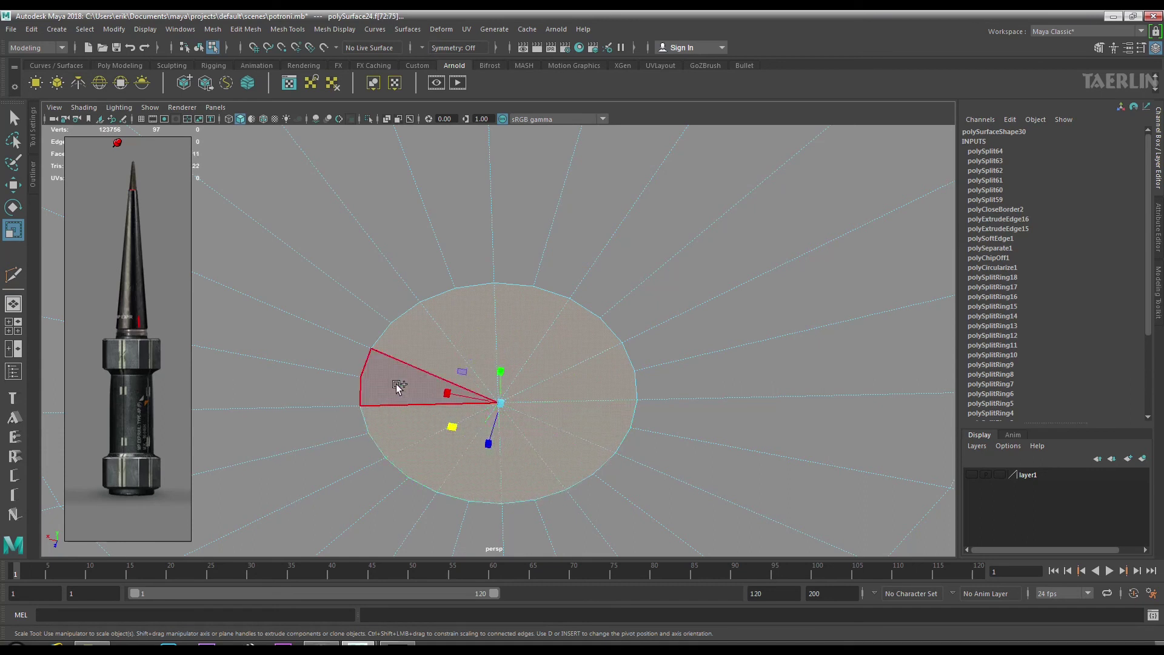
pyautogui.moveTo(574, 343); pyautogui.dragTo(395, 384)
pyautogui.scroll(-3)
pyautogui.moveTo(357, 179); pyautogui.dragTo(483, 228)
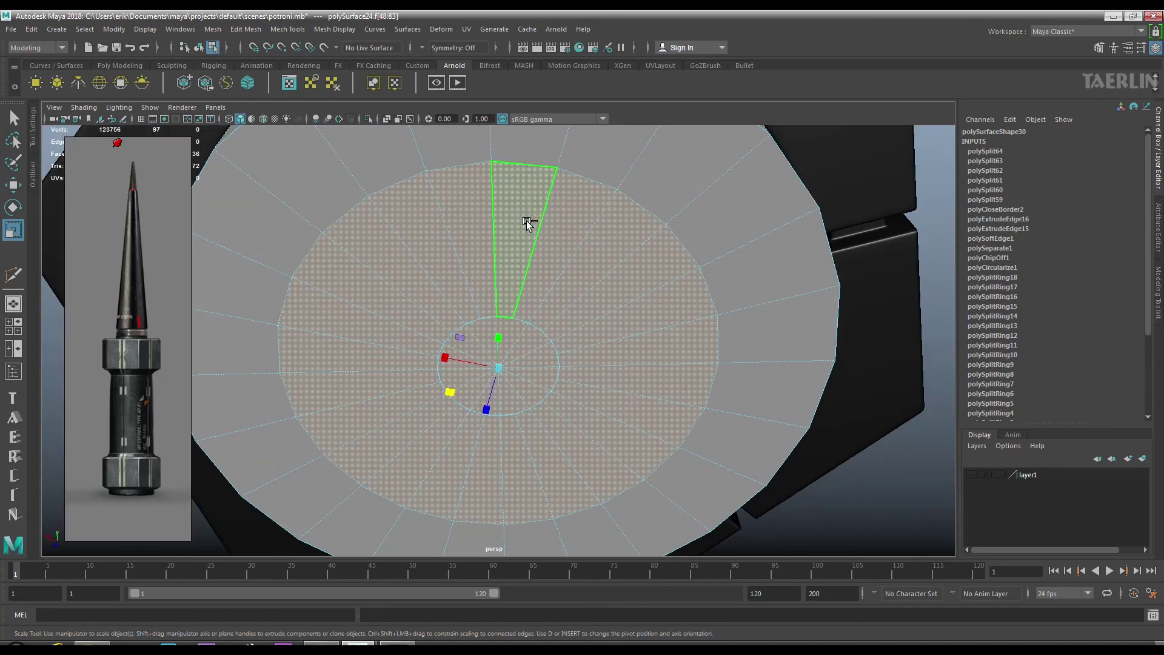
pyautogui.rightClick(529, 226)
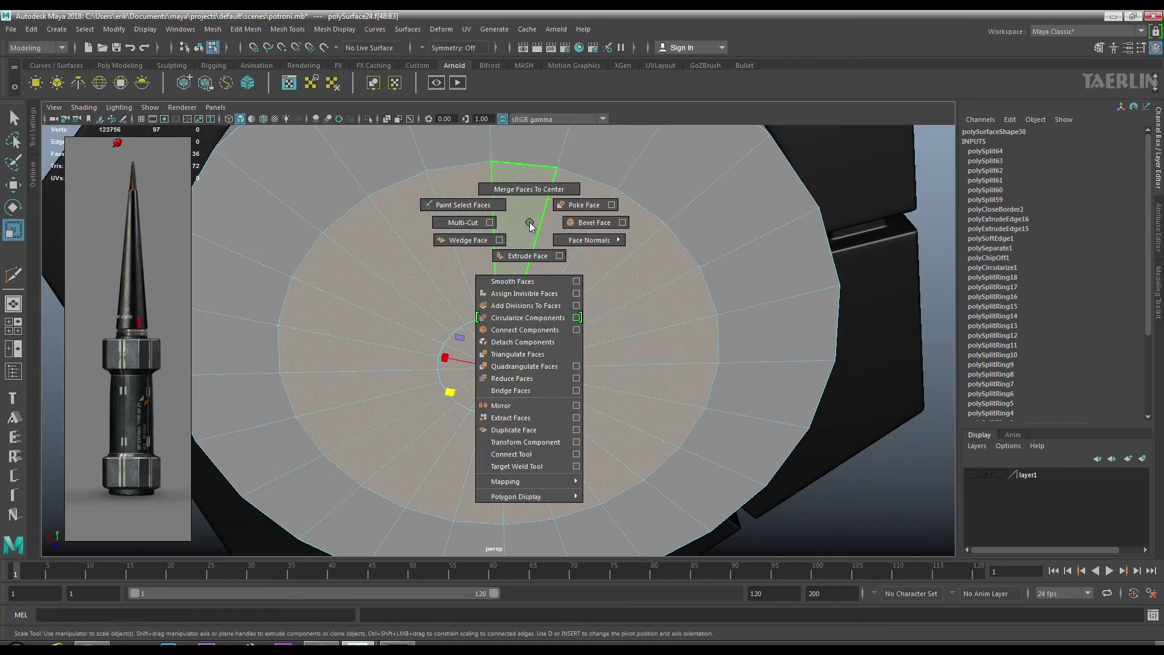
pyautogui.click(519, 420)
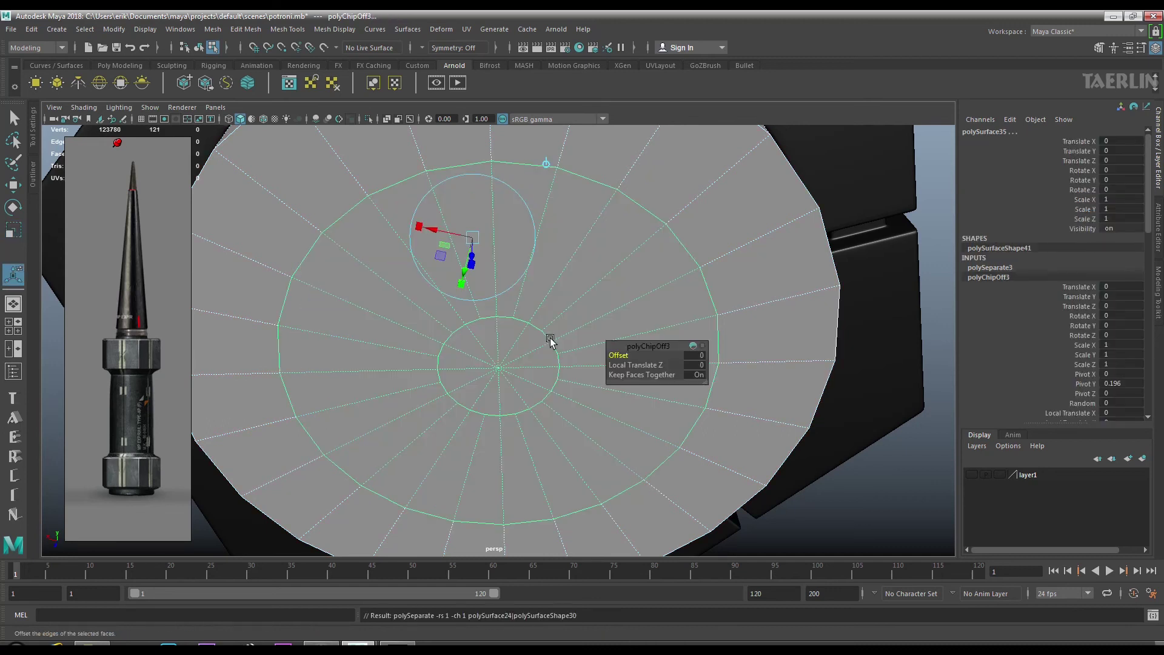
pyautogui.scroll(-3)
# Move the extracted disc down below the ring to Translate Y -2.953.
pyautogui.press('q')
pyautogui.click(521, 233)
pyautogui.moveTo(526, 290); pyautogui.dragTo(483, 230)
pyautogui.scroll(3)
pyautogui.click(525, 330)
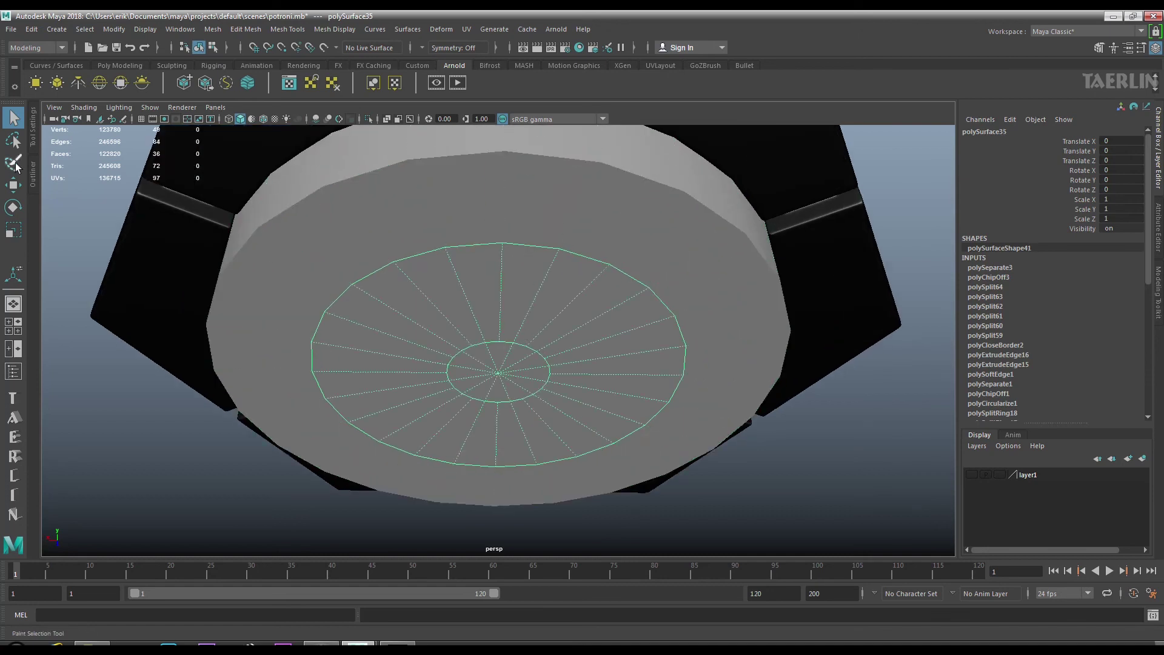
pyautogui.click(14, 185)
pyautogui.scroll(-3)
pyautogui.moveTo(590, 332); pyautogui.dragTo(593, 315)
pyautogui.moveTo(593, 315); pyautogui.dragTo(594, 354)
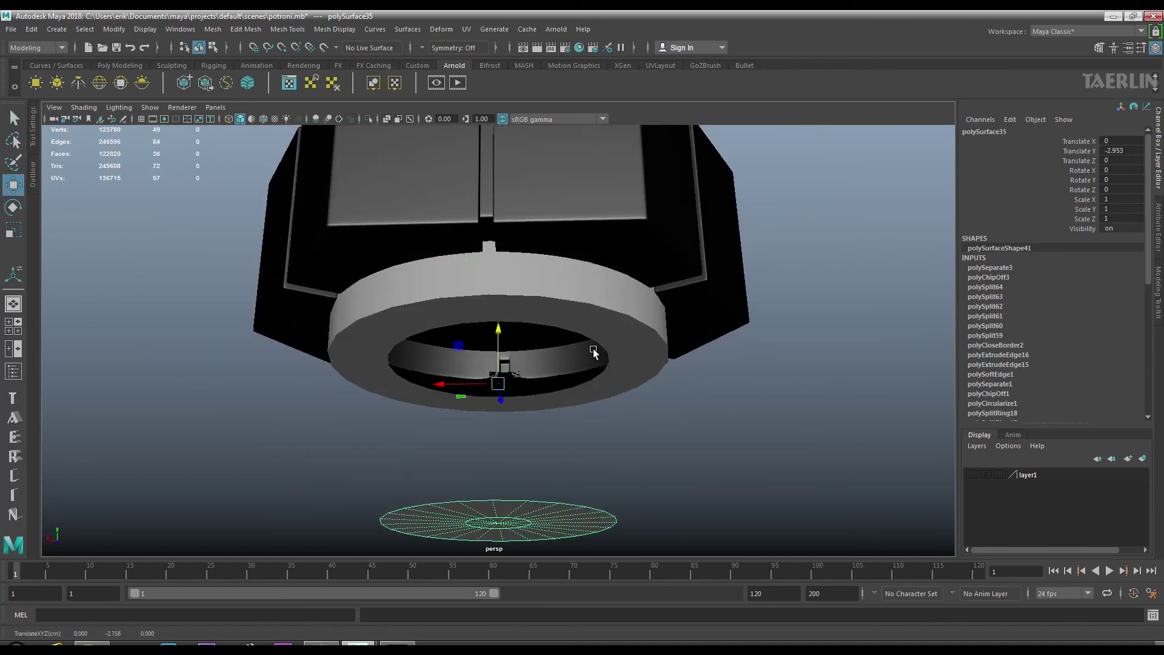
pyautogui.moveTo(593, 354); pyautogui.dragTo(592, 293)
pyautogui.click(567, 229)
pyautogui.scroll(3)
pyautogui.scroll(3)
# Extrude the ring's inner edge loop into an inner wall of thickness -0.62.
pyautogui.press('F10')
pyautogui.doubleClick(547, 301)
pyautogui.moveTo(547, 302); pyautogui.dragTo(626, 354)
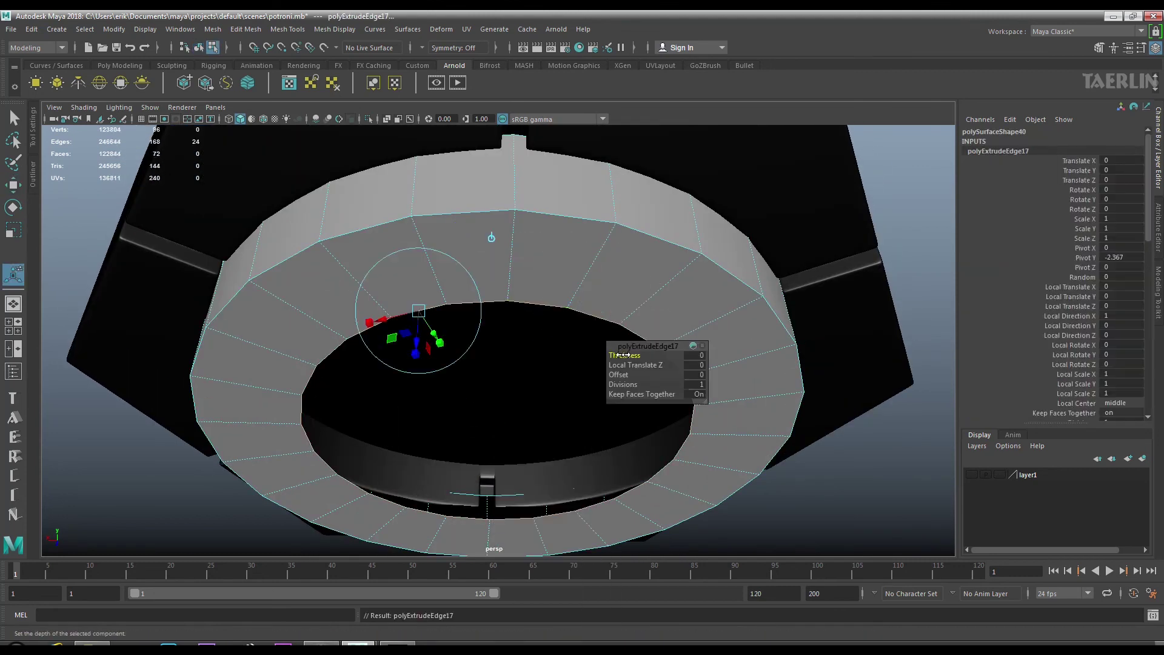
pyautogui.moveTo(626, 354); pyautogui.dragTo(585, 354)
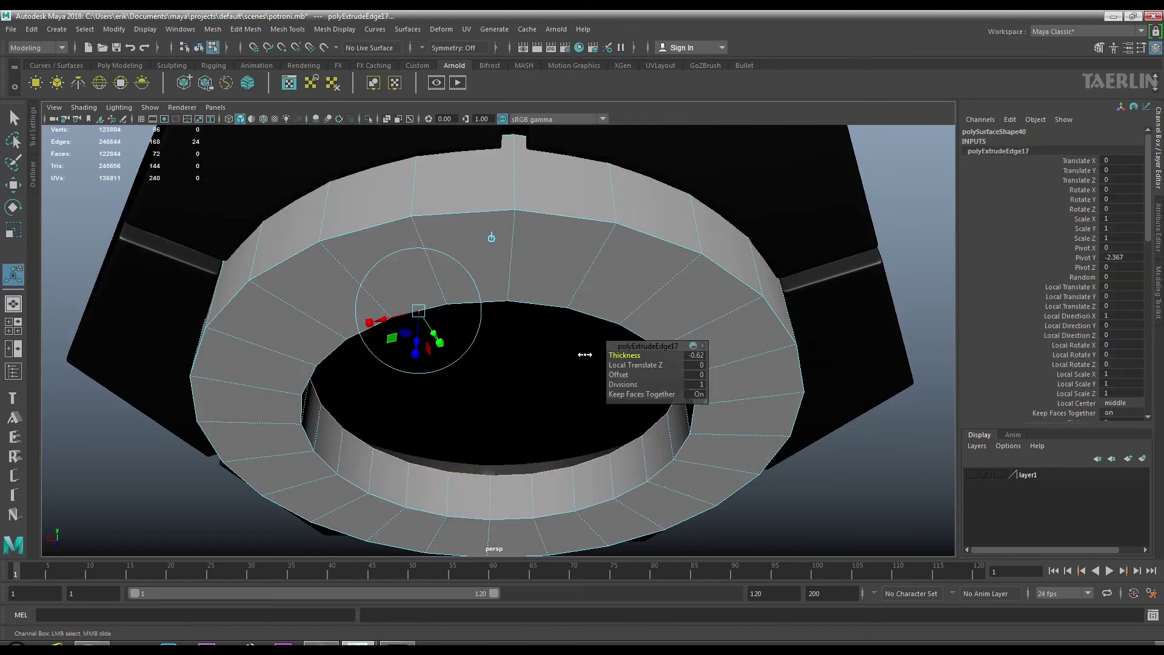
pyautogui.moveTo(535, 236); pyautogui.dragTo(546, 236)
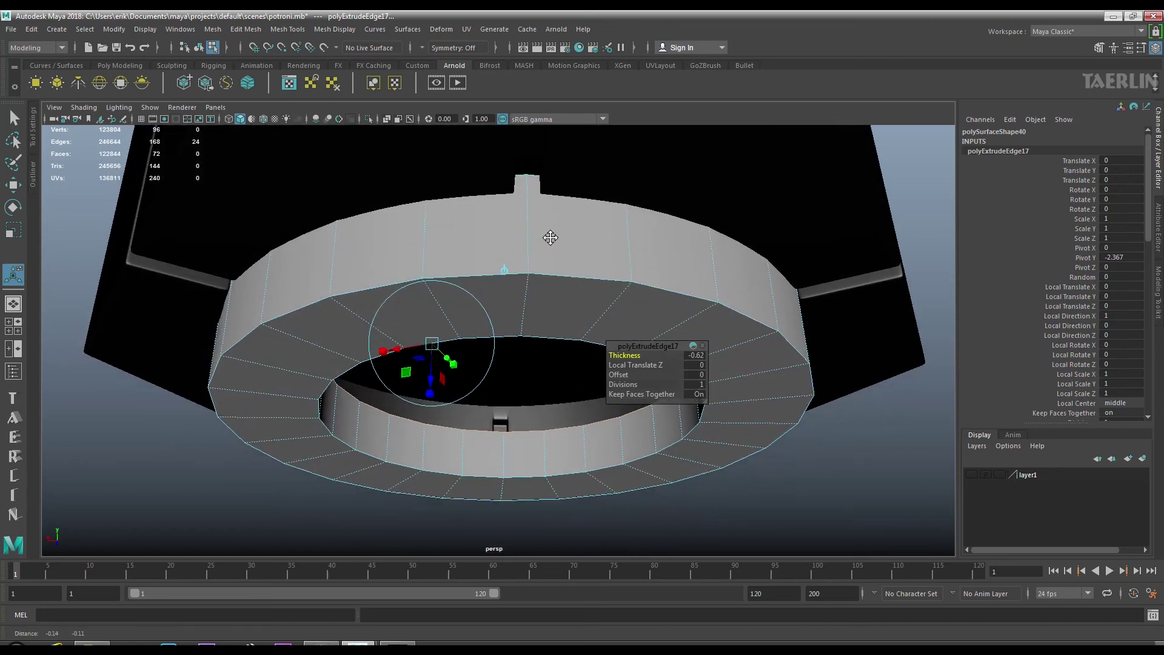
# Multi-Cut a new edge loop around the ring's side.
pyautogui.rightClick(531, 253)
pyautogui.click(532, 218)
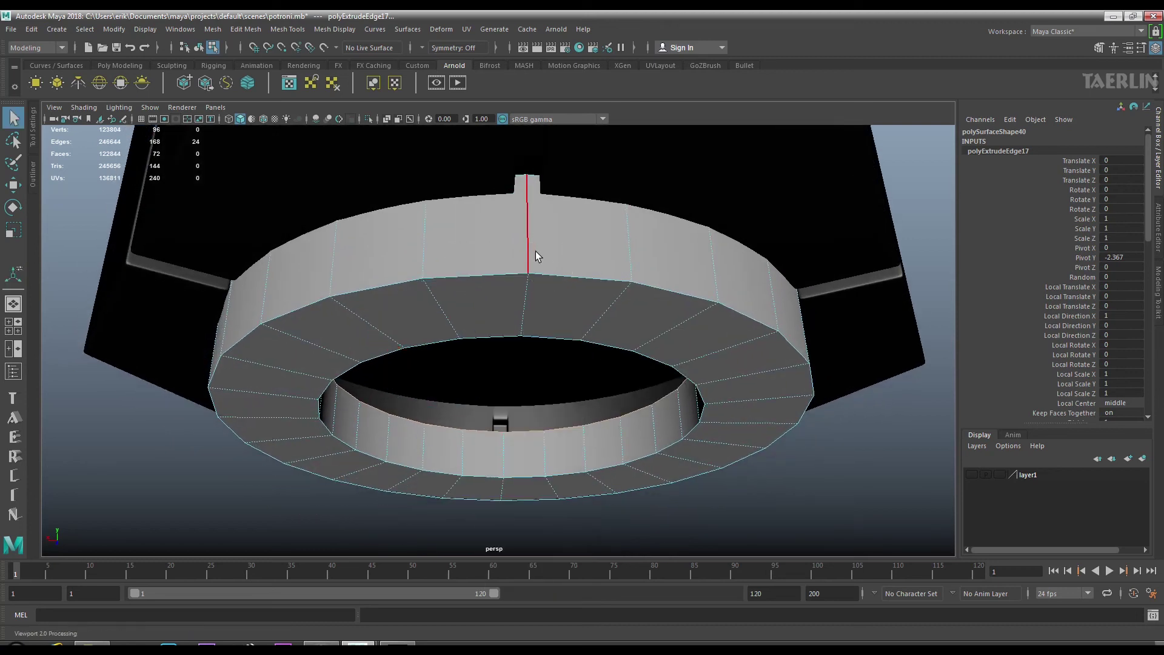
pyautogui.rightClick(533, 250)
pyautogui.click(515, 247)
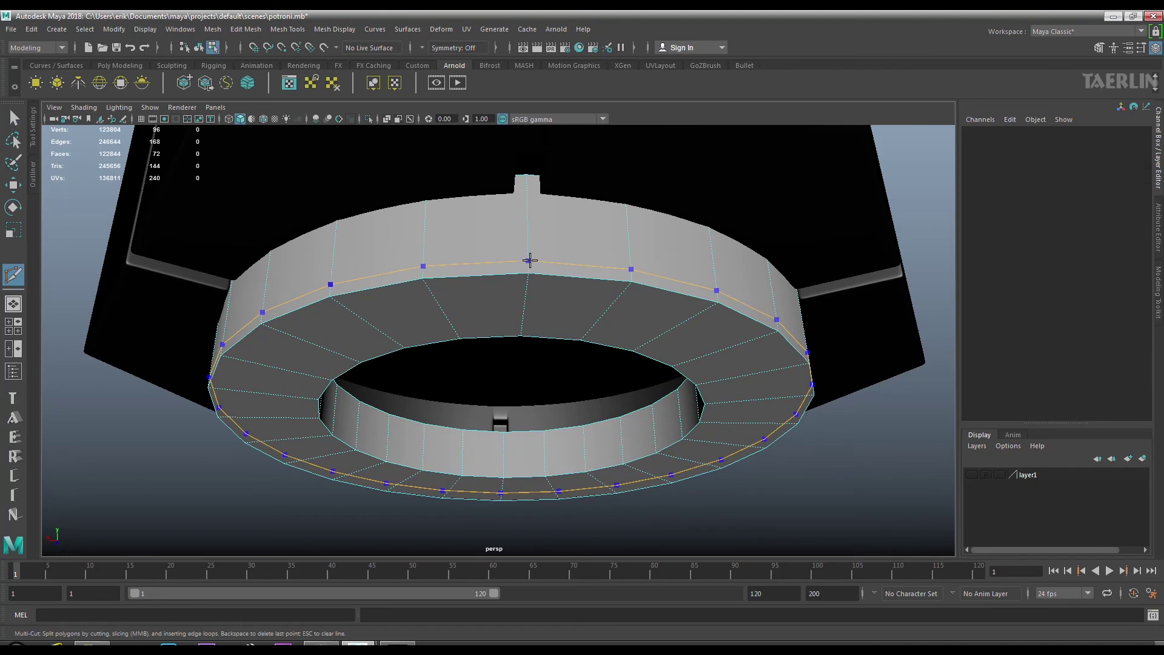
pyautogui.click(534, 248)
# Extrude a strip of faces around the ring by 0.15 to thicken the lip.
pyautogui.click(12, 190)
pyautogui.moveTo(424, 259); pyautogui.dragTo(574, 270)
pyautogui.moveTo(574, 270); pyautogui.dragTo(630, 267)
pyautogui.moveTo(633, 355); pyautogui.dragTo(638, 355)
# Bevel the selected ring edges at fraction 0.35.
pyautogui.press('q')
pyautogui.moveTo(500, 333); pyautogui.dragTo(517, 264)
pyautogui.click(544, 331)
pyautogui.moveTo(557, 317); pyautogui.dragTo(609, 322)
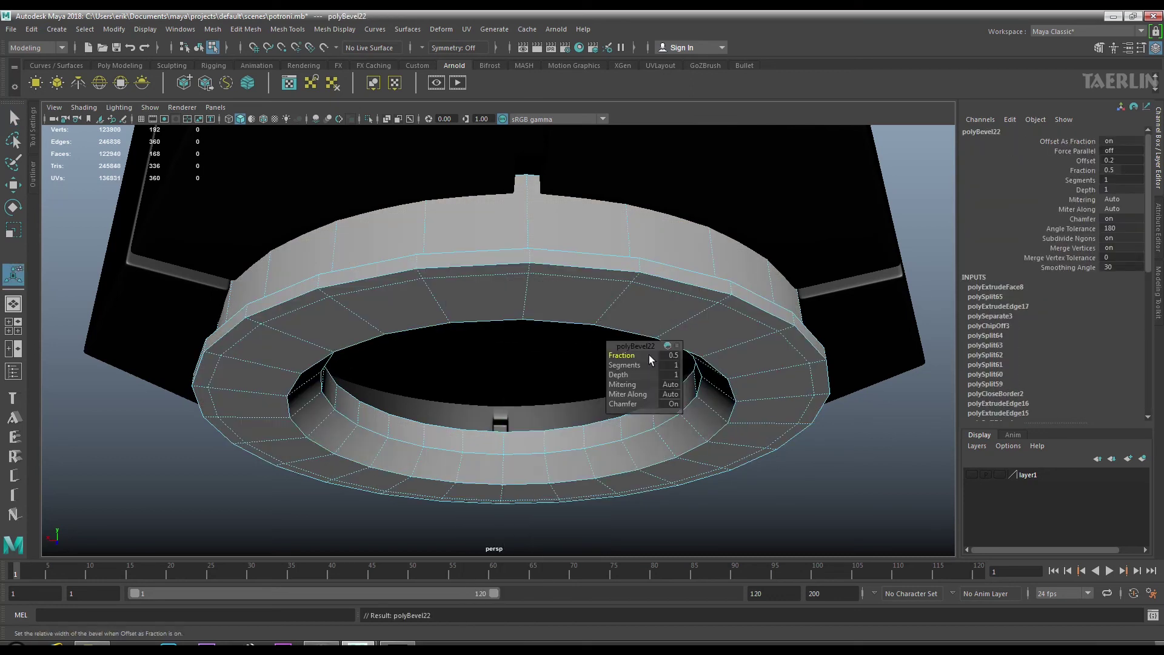
pyautogui.moveTo(625, 358); pyautogui.dragTo(617, 356)
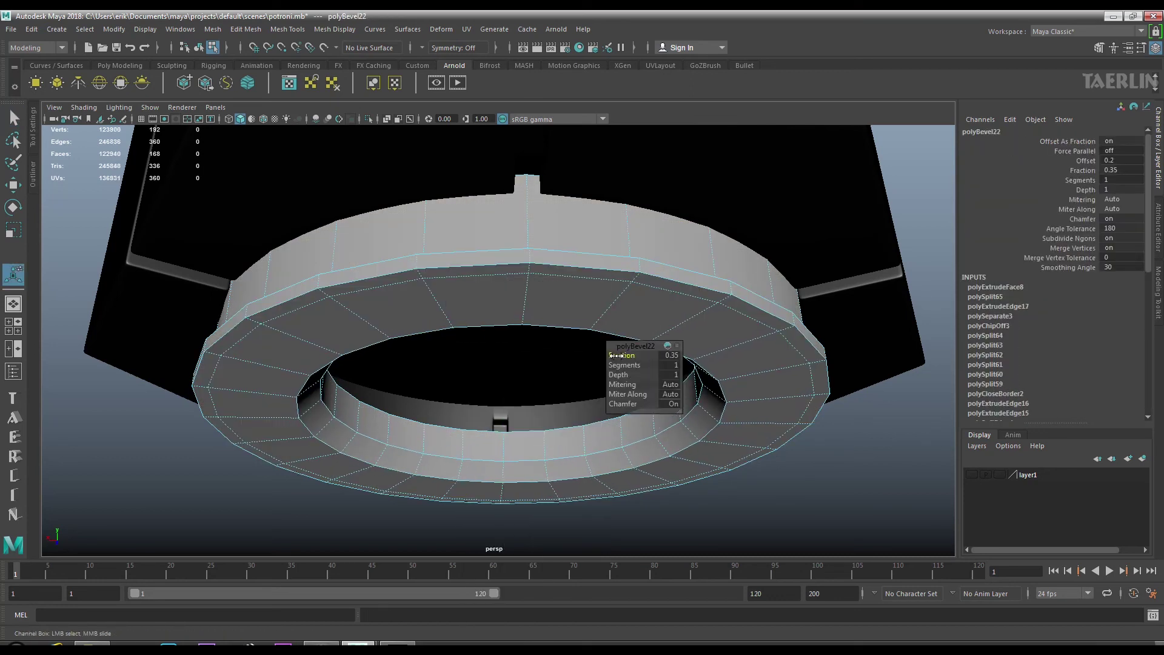
# Bevel two more edge loops along the ring at fraction 0.46.
pyautogui.doubleClick(410, 450)
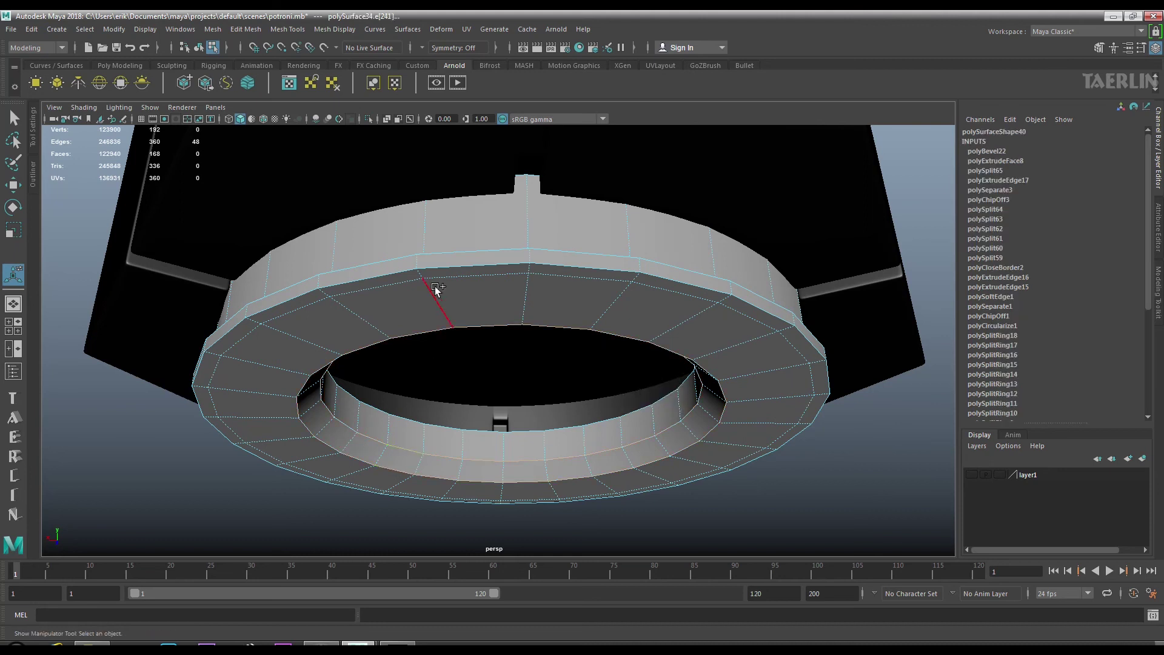
pyautogui.doubleClick(383, 277)
pyautogui.moveTo(600, 348); pyautogui.dragTo(611, 452)
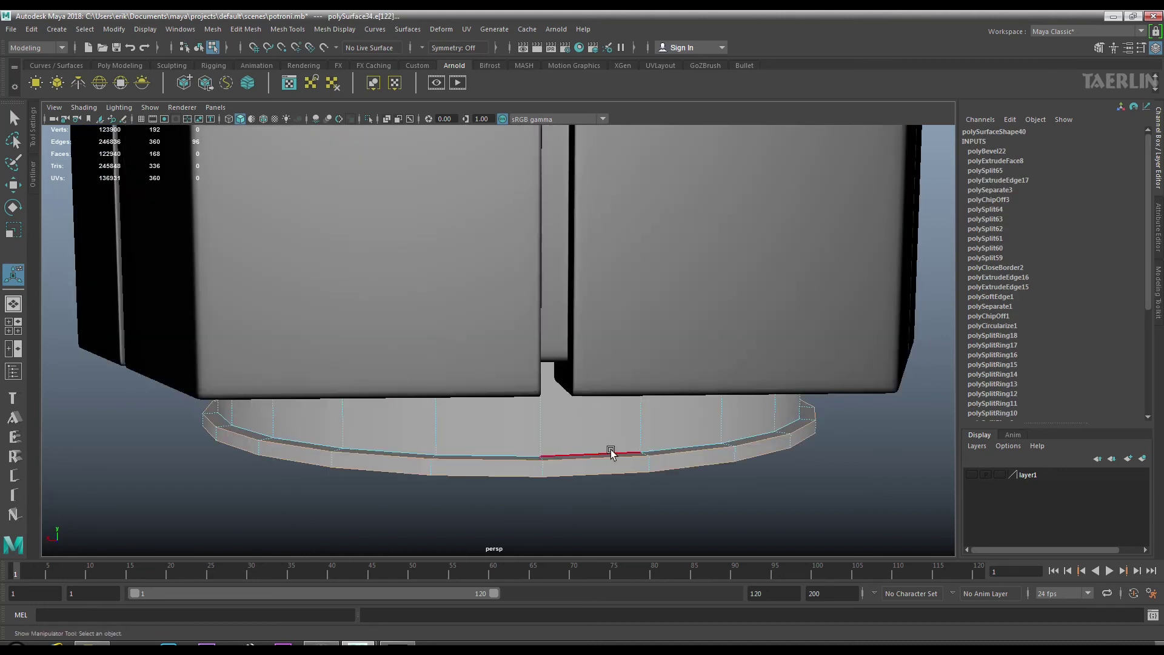
pyautogui.moveTo(616, 451); pyautogui.dragTo(644, 423)
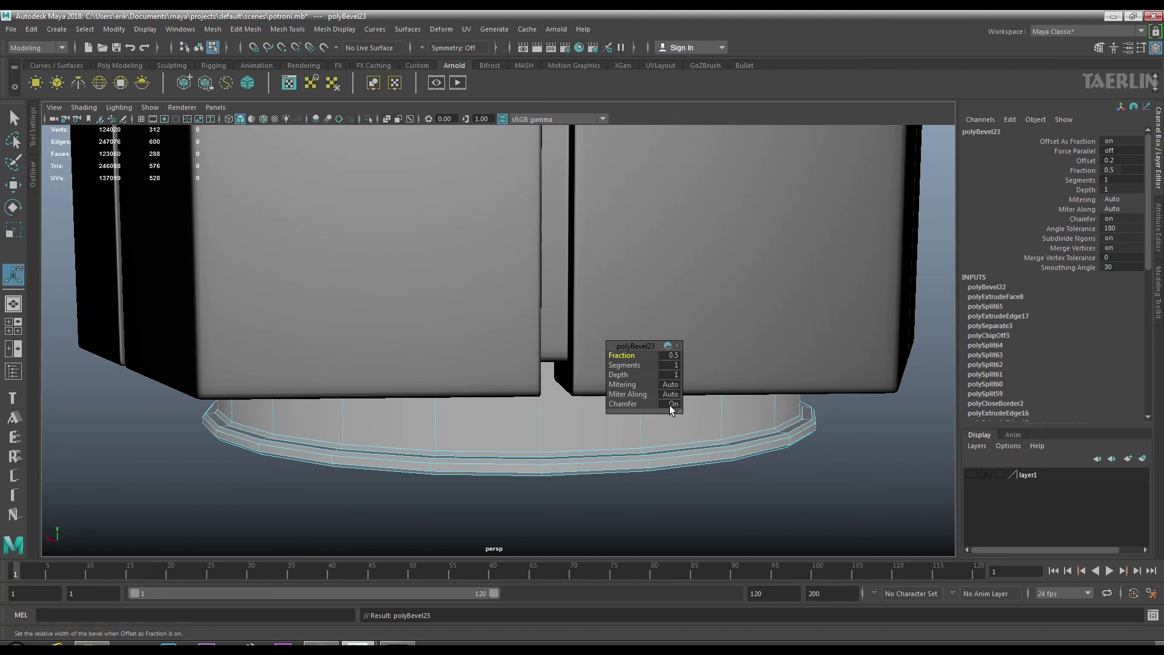
pyautogui.moveTo(621, 353); pyautogui.dragTo(614, 353)
# Multi-Cut another supporting edge loop on the ring, then return to object mode.
pyautogui.moveTo(566, 455); pyautogui.dragTo(492, 322)
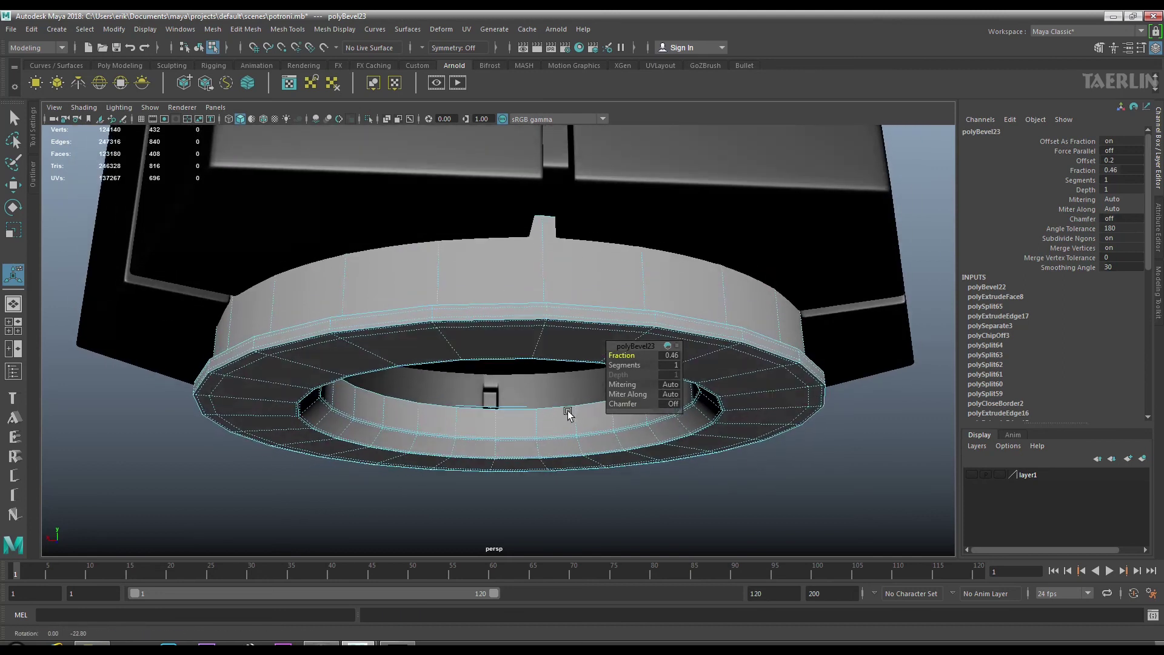
pyautogui.rightClick(491, 318)
pyautogui.click(572, 315)
pyautogui.moveTo(570, 309); pyautogui.dragTo(545, 340)
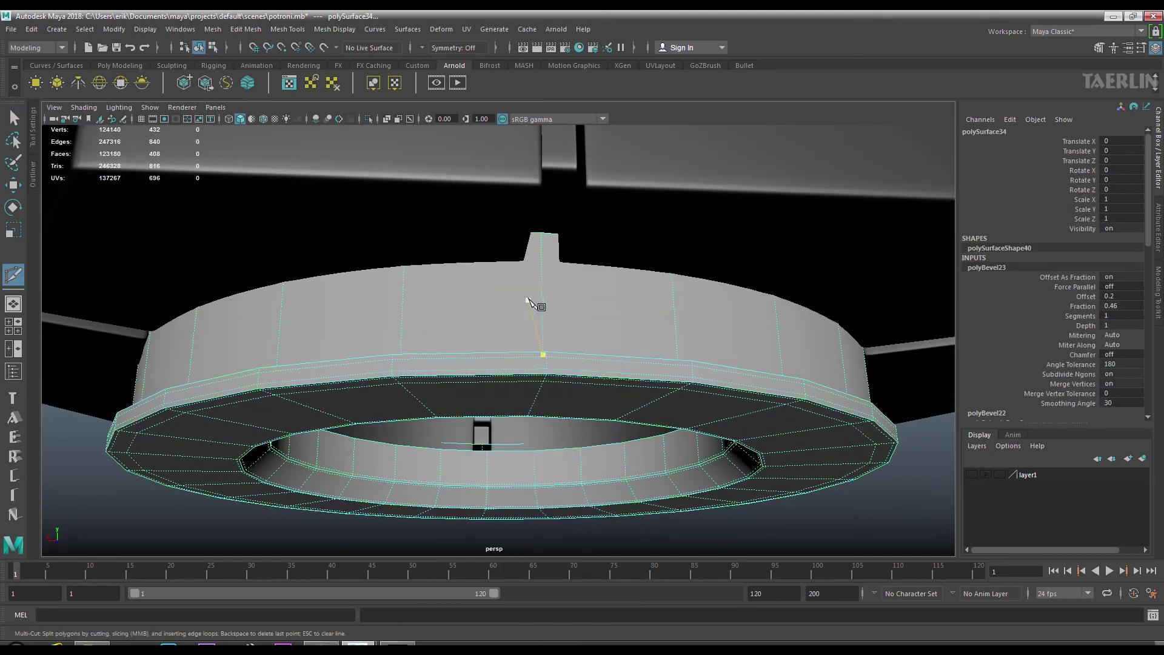
pyautogui.click(542, 297)
pyautogui.press('Return')
pyautogui.press('w')
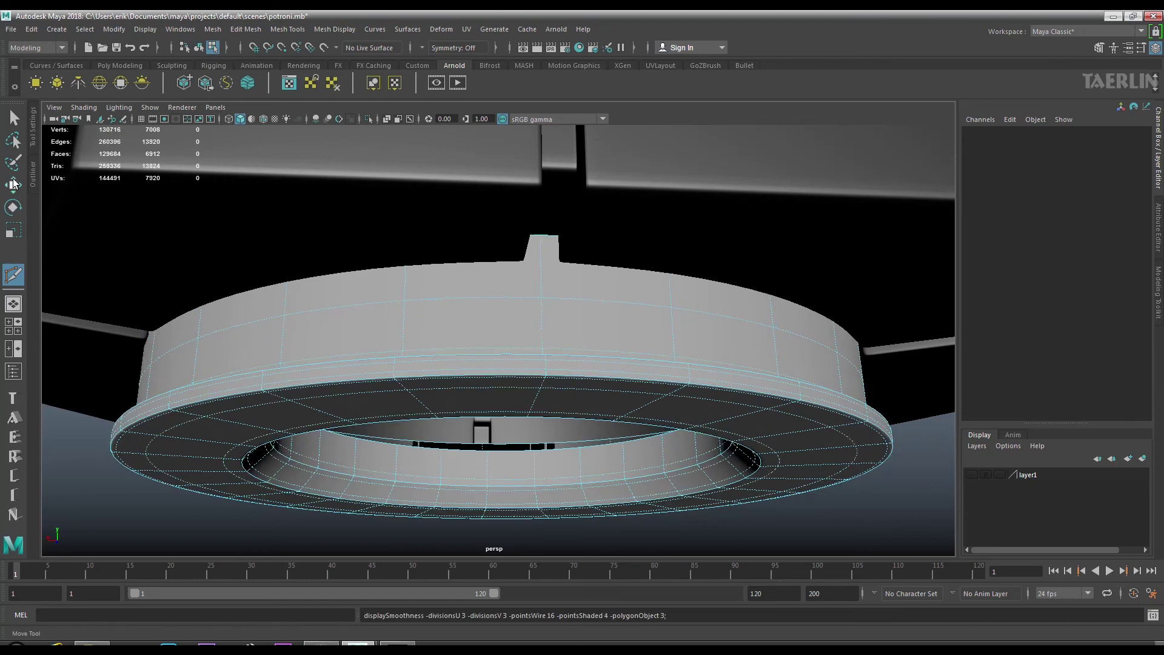
pyautogui.rightClick(481, 315)
pyautogui.click(541, 299)
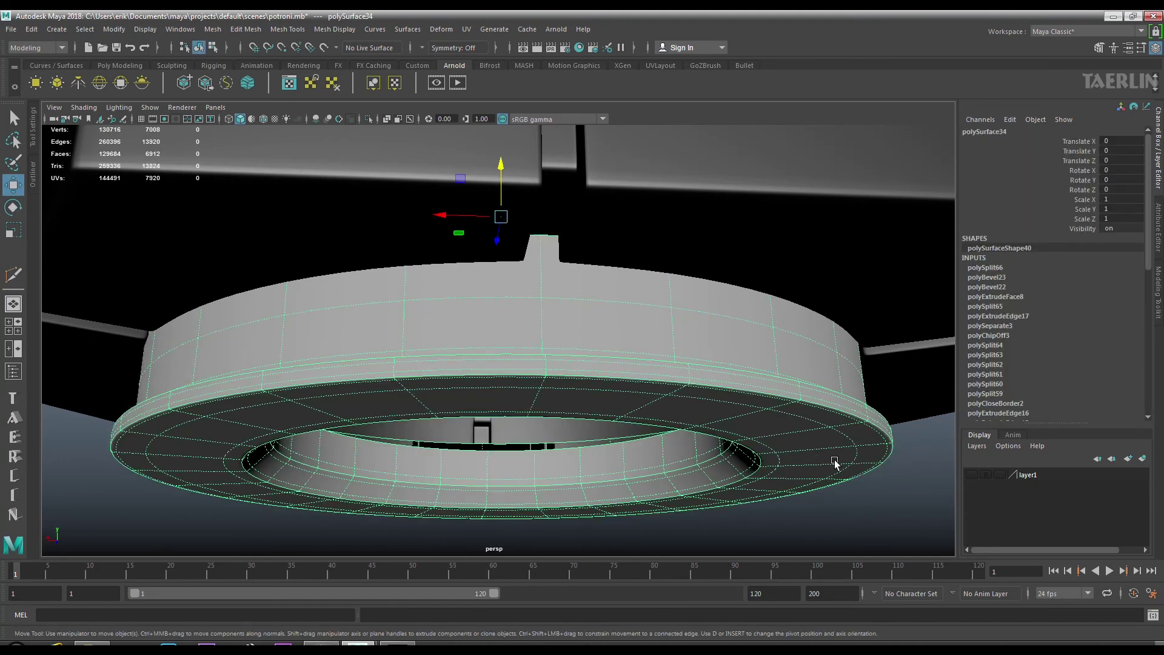
pyautogui.moveTo(836, 460); pyautogui.dragTo(636, 329)
pyautogui.moveTo(623, 314); pyautogui.dragTo(652, 544)
# Extrude the disc's outer edge loop upward into a rim wall.
pyautogui.click(755, 509)
pyautogui.moveTo(754, 509); pyautogui.dragTo(544, 538)
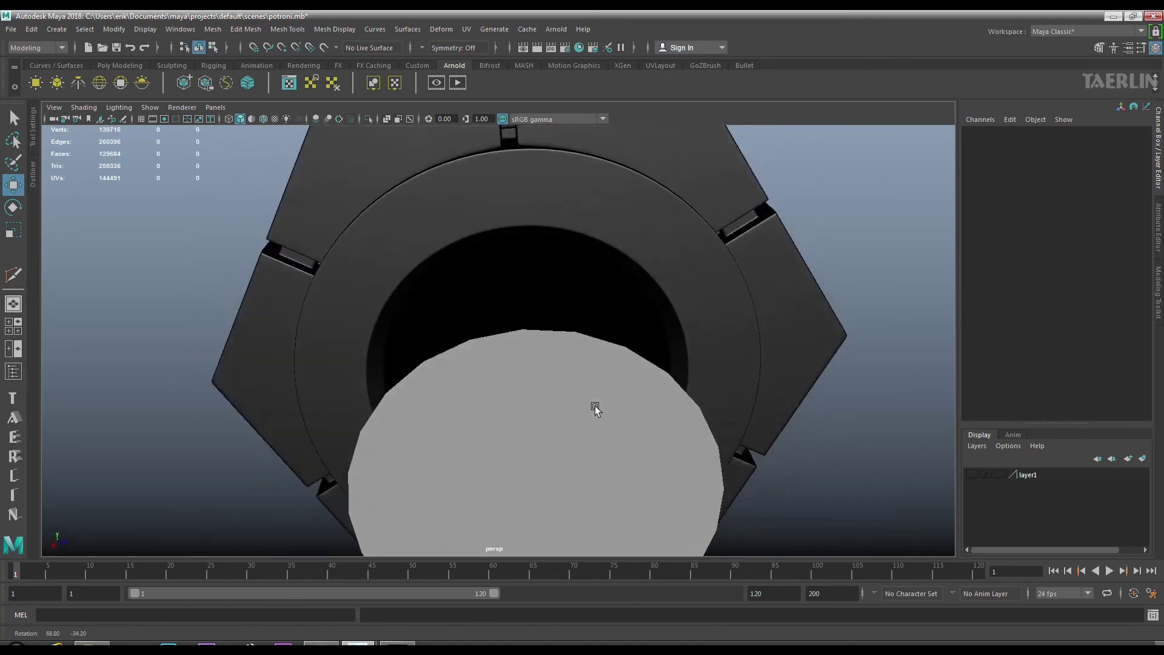
pyautogui.click(543, 537)
pyautogui.scroll(3)
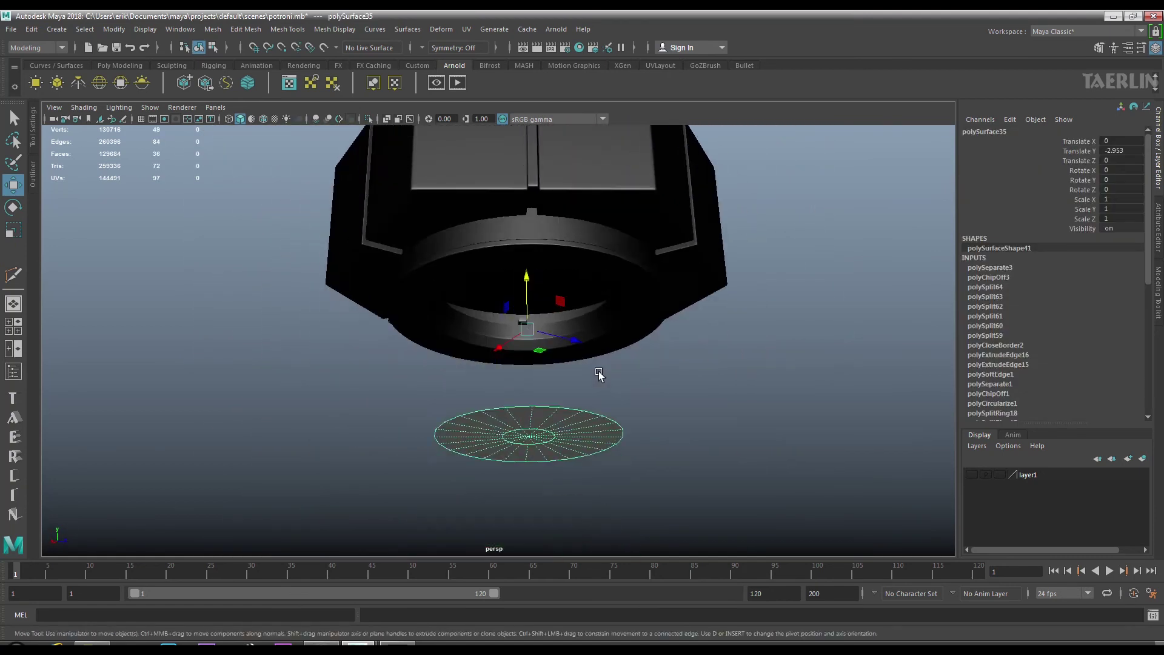
pyautogui.scroll(3)
pyautogui.moveTo(609, 318); pyautogui.dragTo(606, 285)
pyautogui.doubleClick(582, 455)
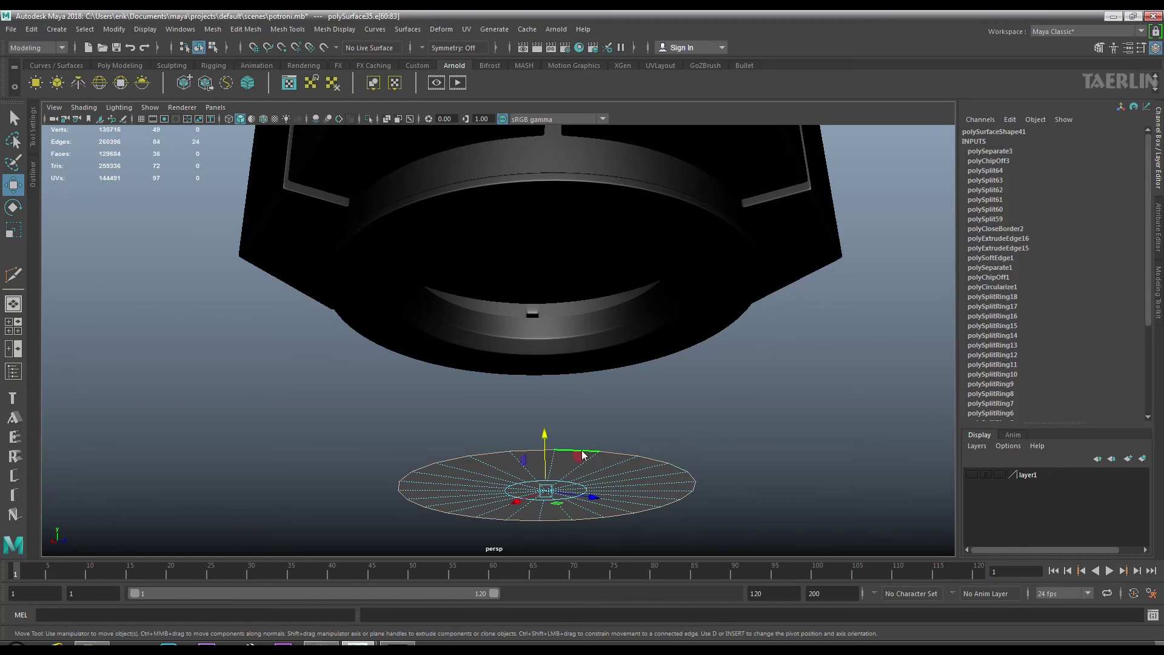
pyautogui.moveTo(582, 454); pyautogui.dragTo(642, 410)
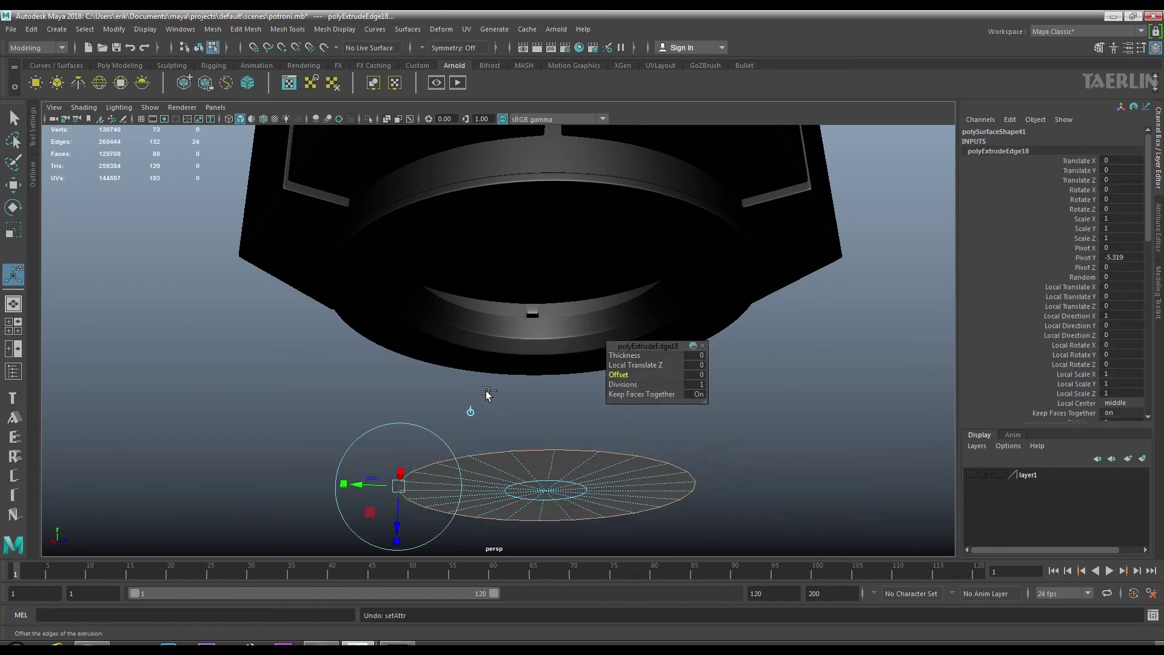
pyautogui.hotkey('ctrl', 'z')
pyautogui.moveTo(516, 461); pyautogui.dragTo(570, 419)
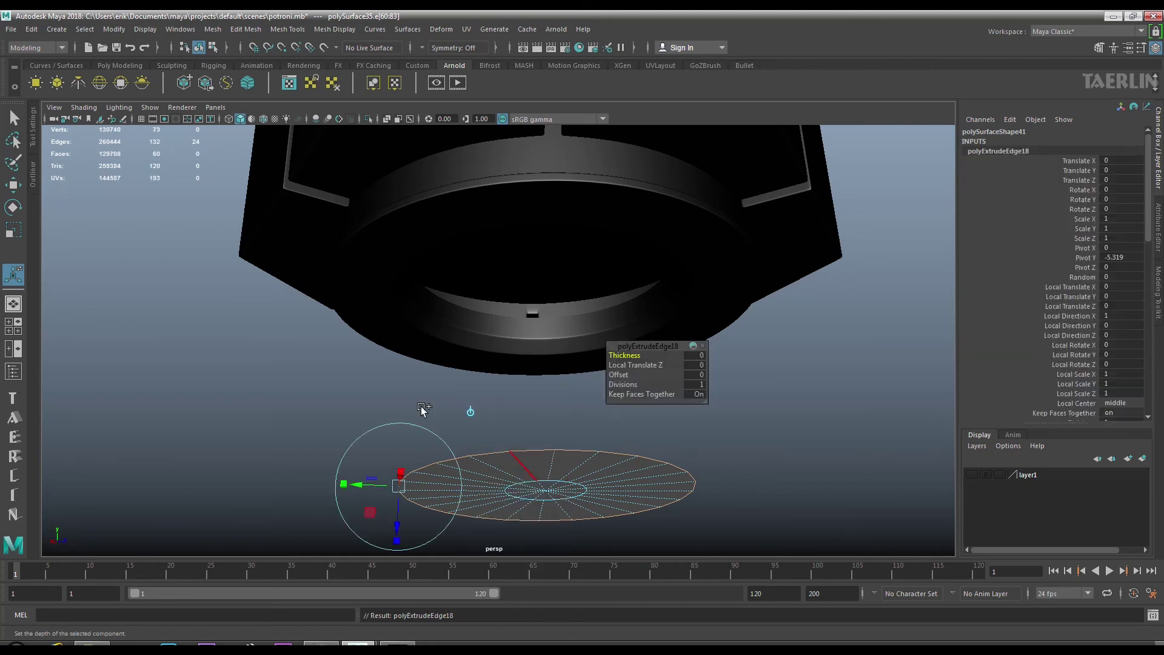
pyautogui.moveTo(546, 439); pyautogui.dragTo(543, 408)
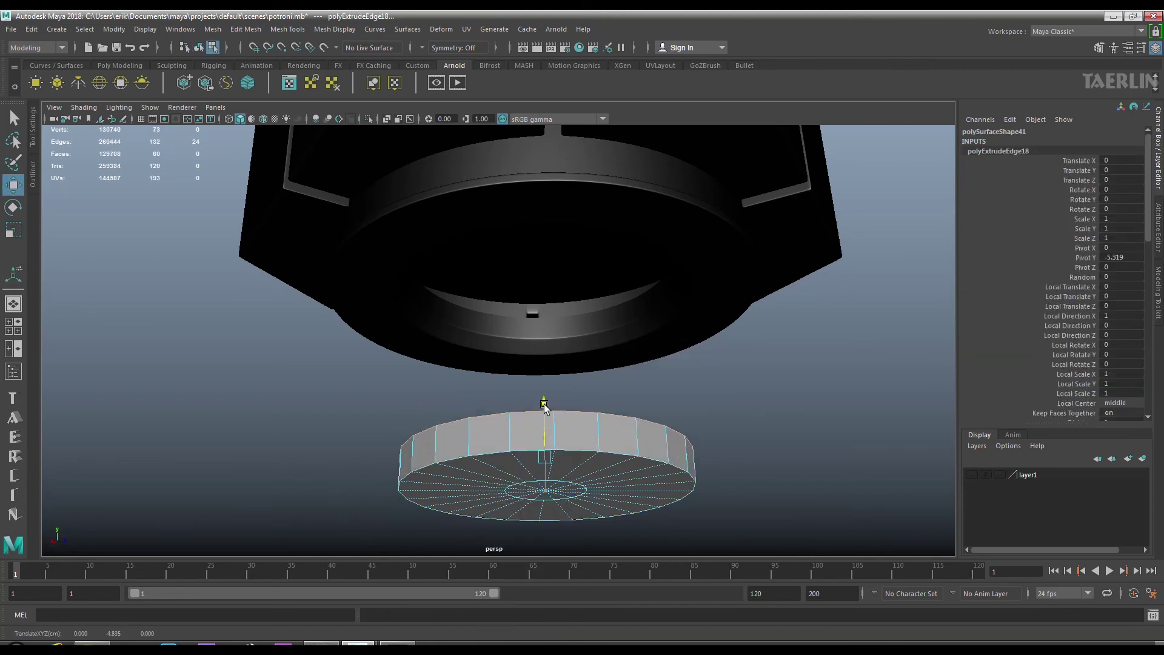
# Center the disc's pivot and raise it into the ring at Translate Y 0.03.
pyautogui.press('w')
pyautogui.moveTo(575, 477); pyautogui.dragTo(631, 304)
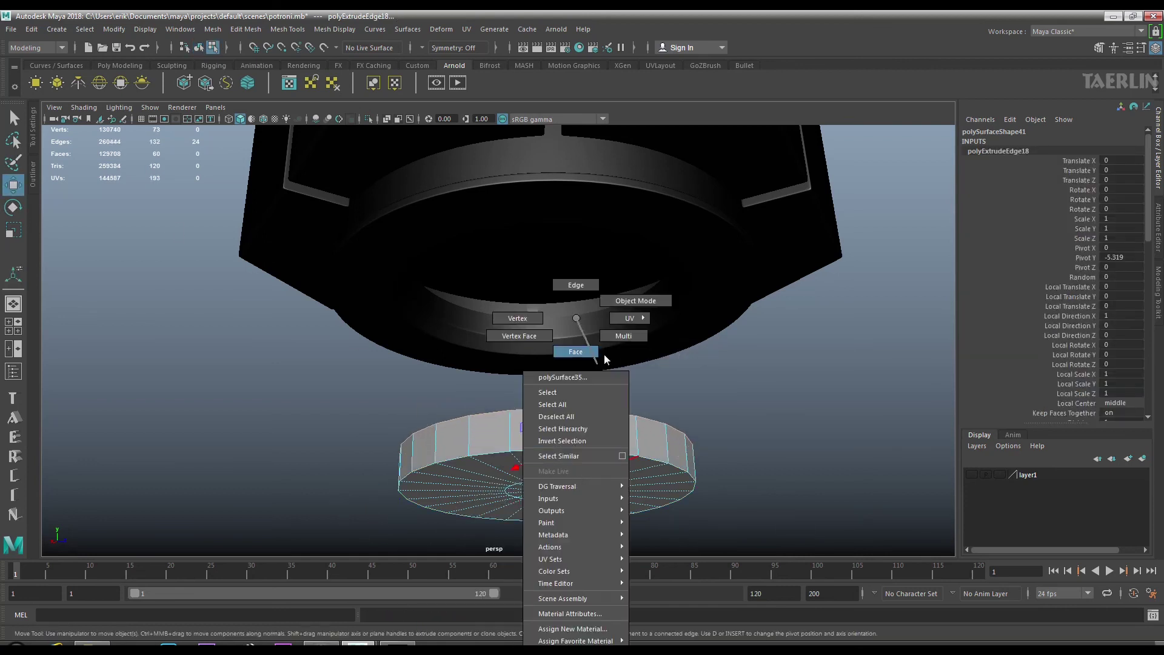
pyautogui.press('f')
pyautogui.moveTo(600, 400); pyautogui.dragTo(645, 447)
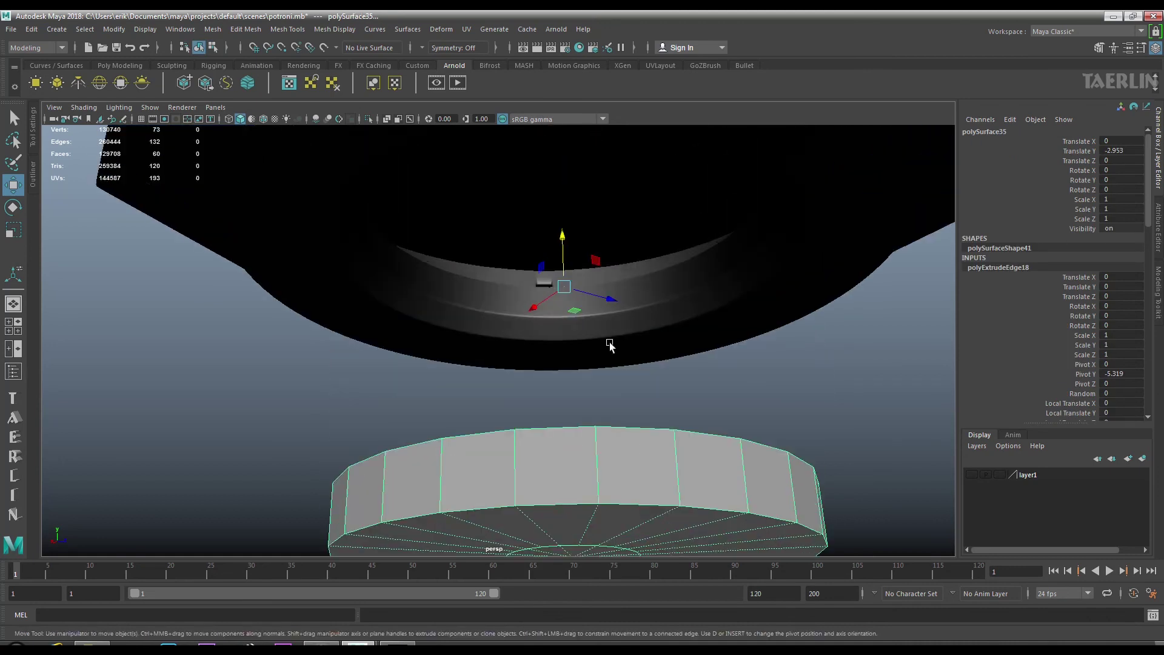
pyautogui.click(114, 29)
pyautogui.click(144, 118)
pyautogui.moveTo(569, 467); pyautogui.dragTo(613, 298)
pyautogui.moveTo(566, 389); pyautogui.dragTo(553, 410)
pyautogui.moveTo(542, 306); pyautogui.dragTo(592, 372)
pyautogui.moveTo(540, 272); pyautogui.dragTo(594, 282)
pyautogui.moveTo(593, 282); pyautogui.dragTo(592, 243)
pyautogui.doubleClick(587, 267)
# Bevel the disc's rim edges and narrow that bevel to fraction 0.25.
pyautogui.moveTo(585, 318); pyautogui.dragTo(634, 317)
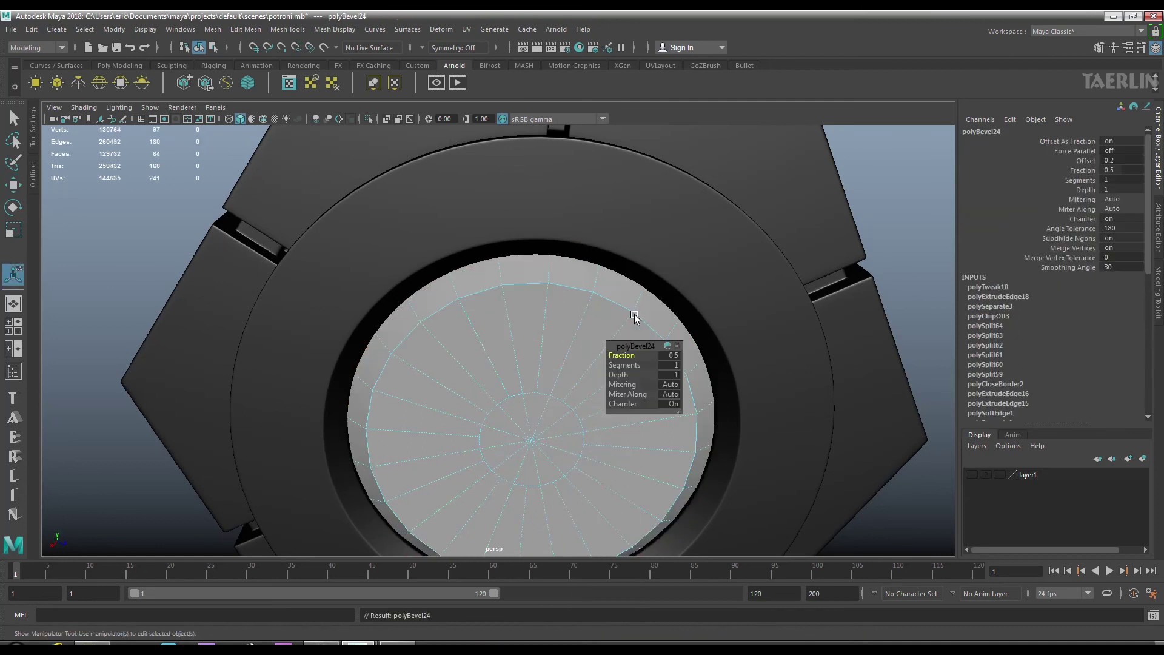
pyautogui.press('4')
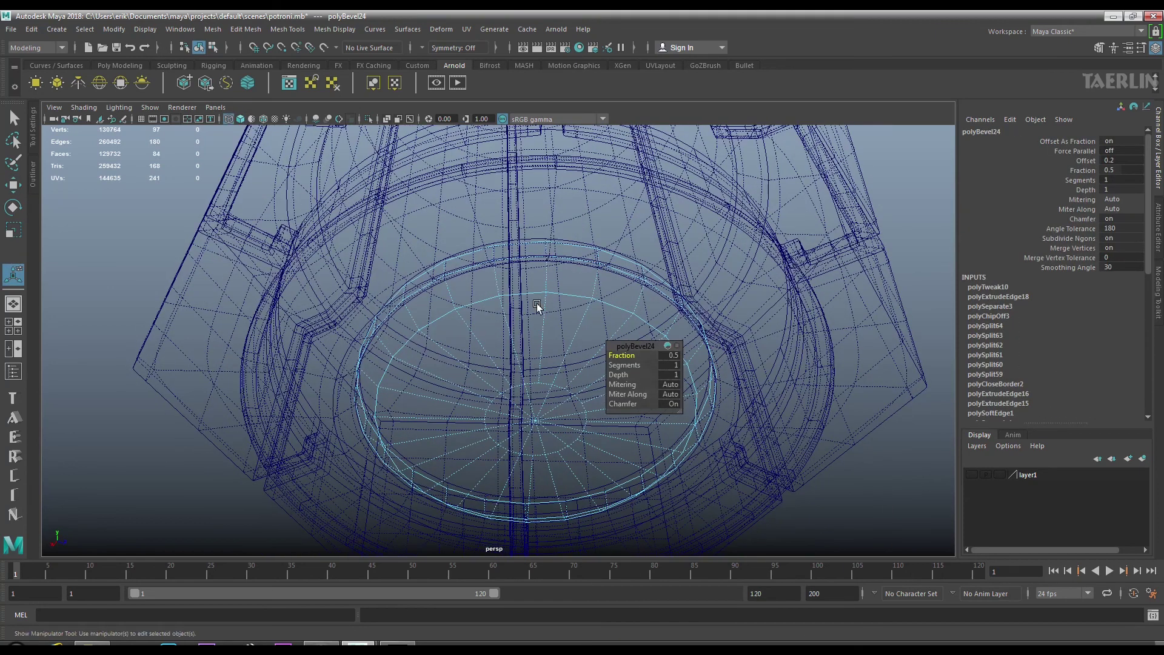
pyautogui.moveTo(622, 351); pyautogui.dragTo(627, 350)
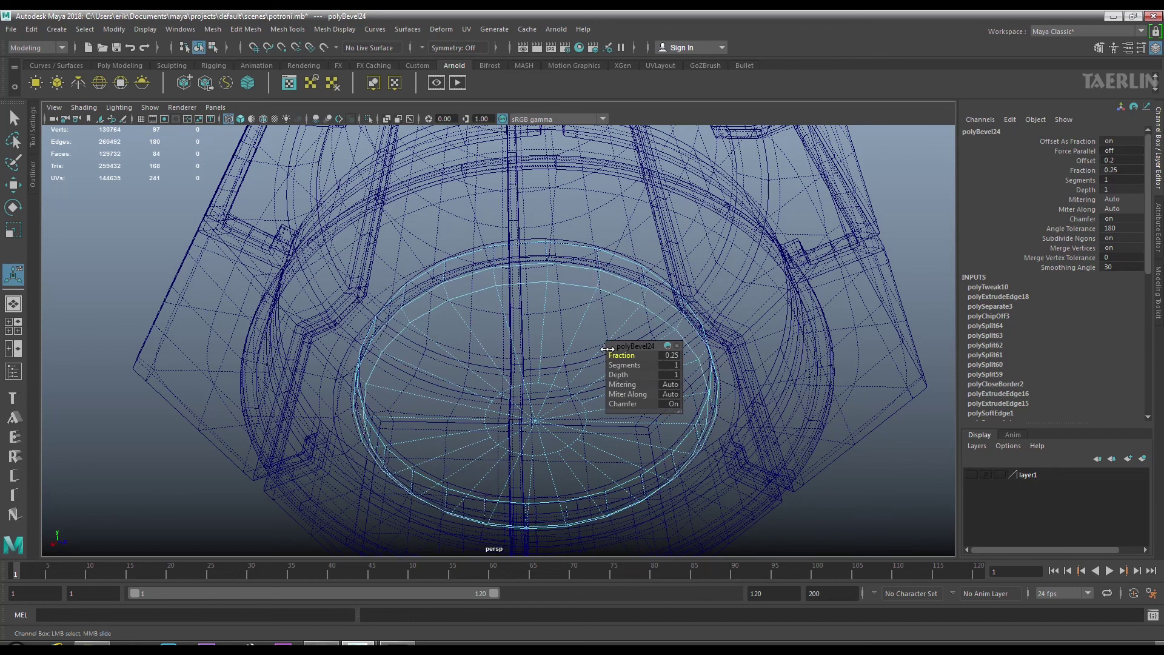
# Bevel the inner rim edge loop with chamfer off at fraction 0.42.
pyautogui.doubleClick(572, 283)
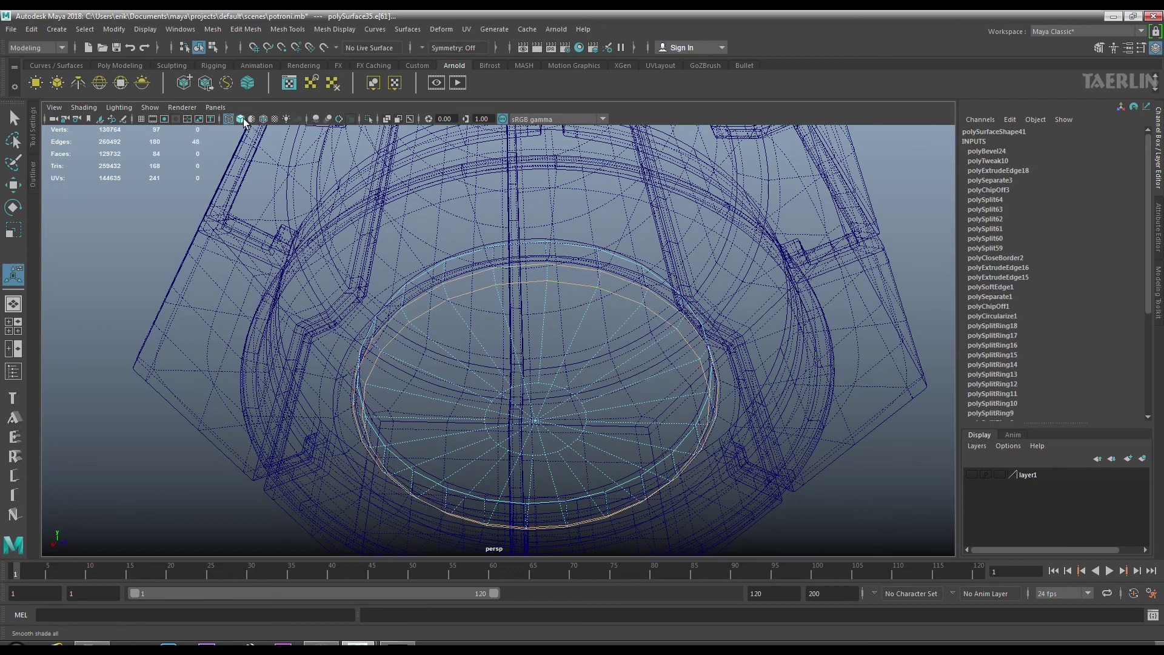
pyautogui.press('5')
pyautogui.moveTo(553, 300); pyautogui.dragTo(627, 301)
pyautogui.click(671, 404)
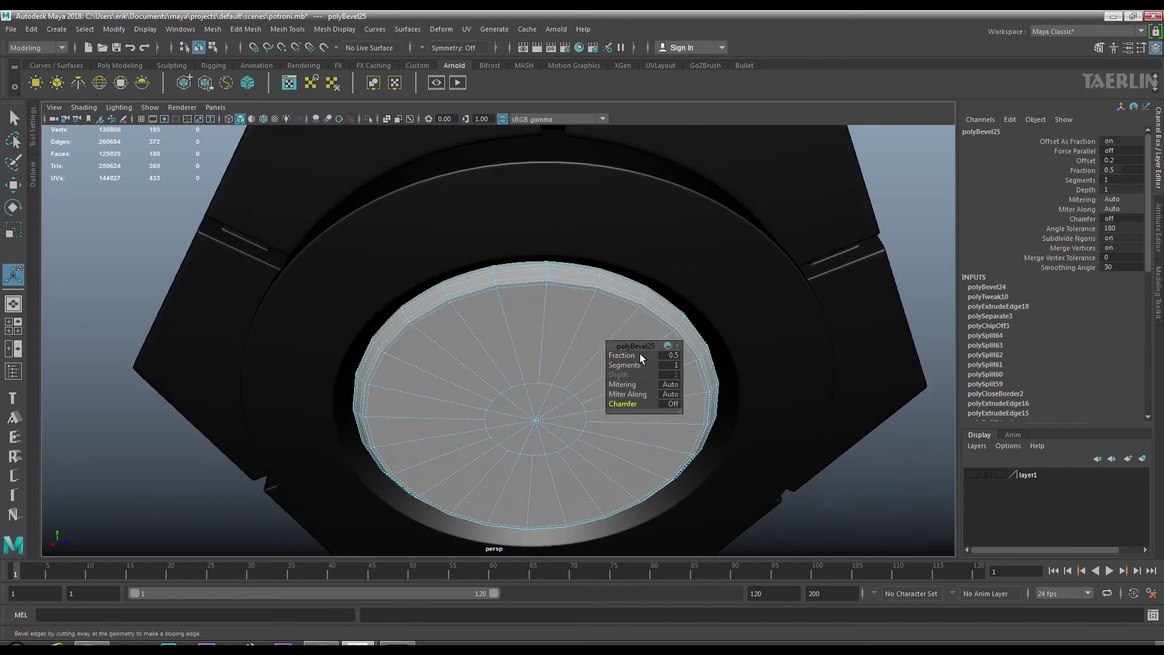
pyautogui.moveTo(533, 406); pyautogui.dragTo(549, 342)
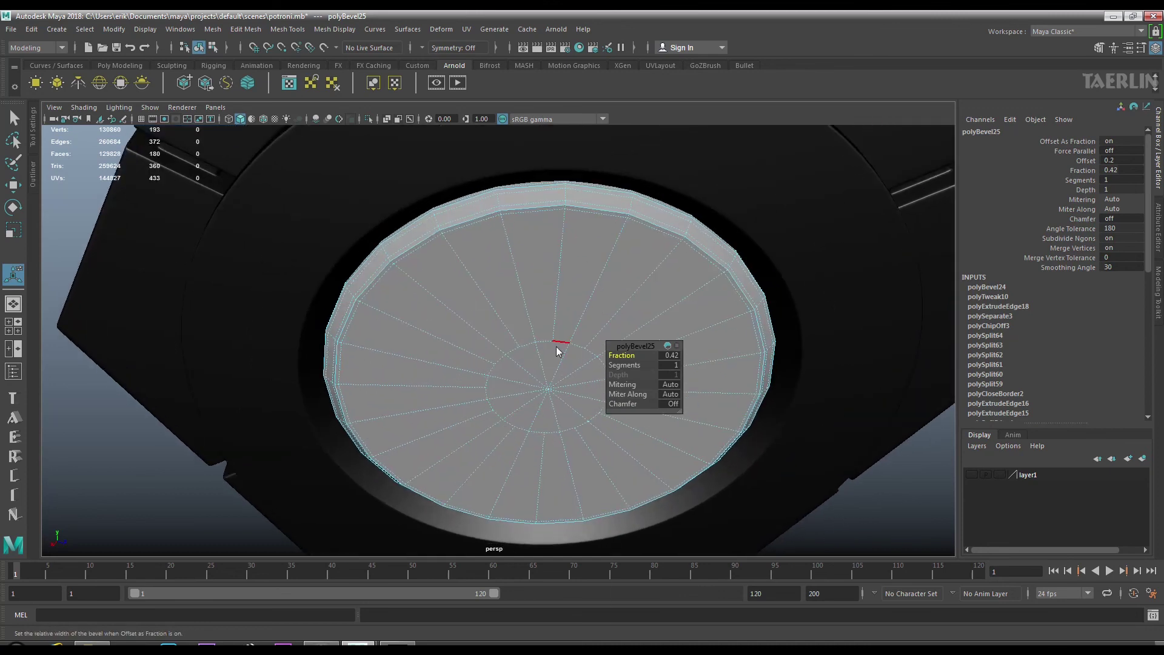
pyautogui.press('q')
pyautogui.press('F11')
pyautogui.click(551, 361)
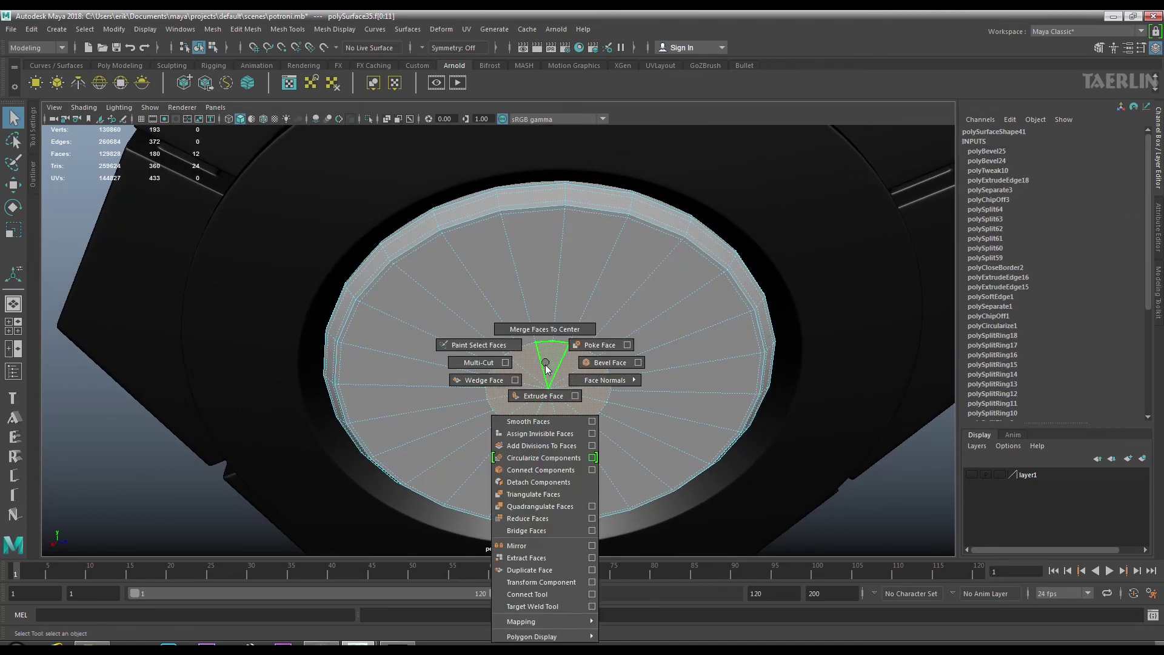
# Extrude the disc's centre faces with an inset offset of 0.13.
pyautogui.moveTo(525, 359); pyautogui.dragTo(632, 364)
pyautogui.moveTo(618, 374); pyautogui.dragTo(618, 353)
pyautogui.moveTo(537, 333); pyautogui.dragTo(600, 303)
pyautogui.moveTo(539, 358); pyautogui.dragTo(597, 312)
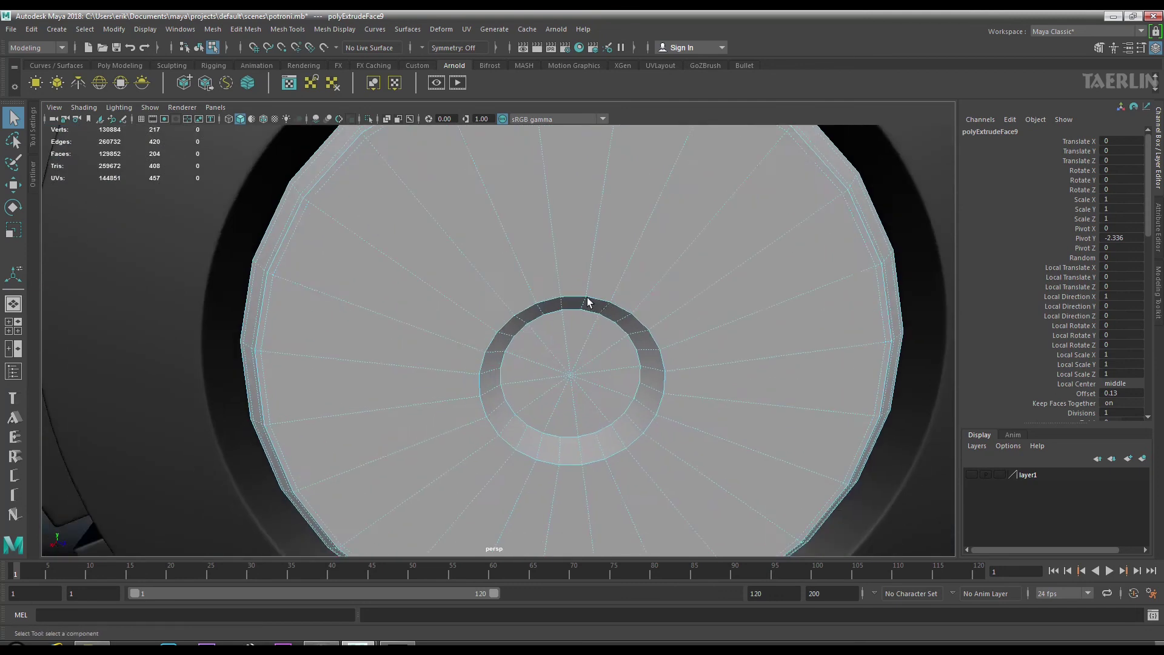
# Bevel the inner ring edge loop at 0.5 and add a supporting edge loop around it.
pyautogui.click(658, 358)
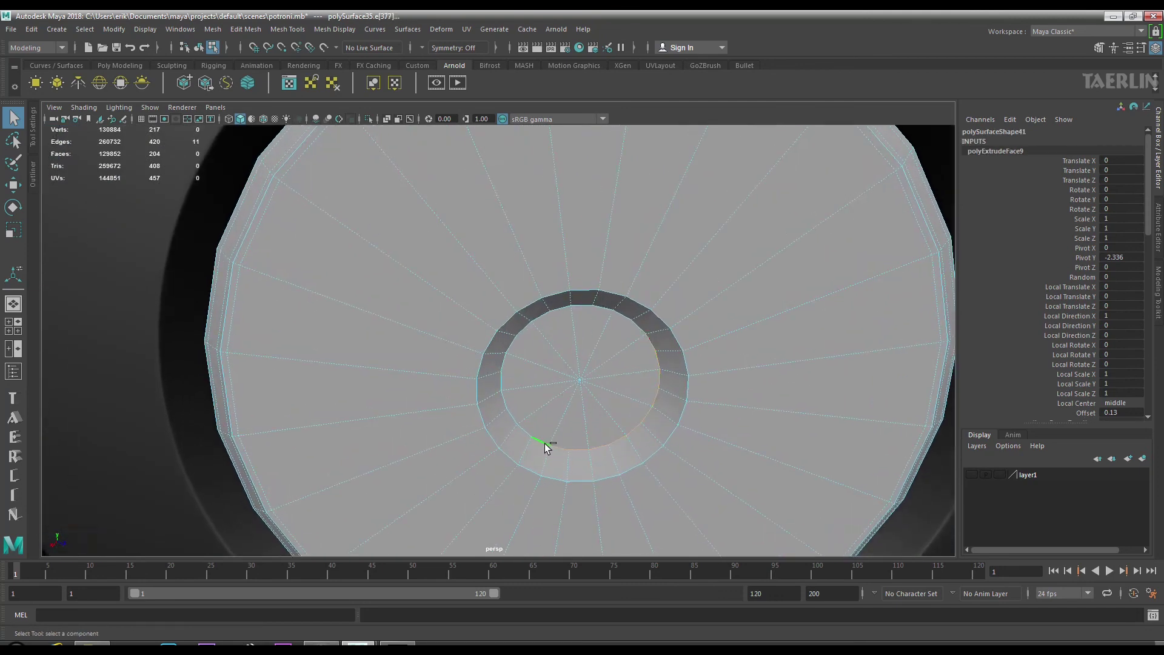
pyautogui.doubleClick(507, 362)
pyautogui.moveTo(665, 301); pyautogui.dragTo(684, 423)
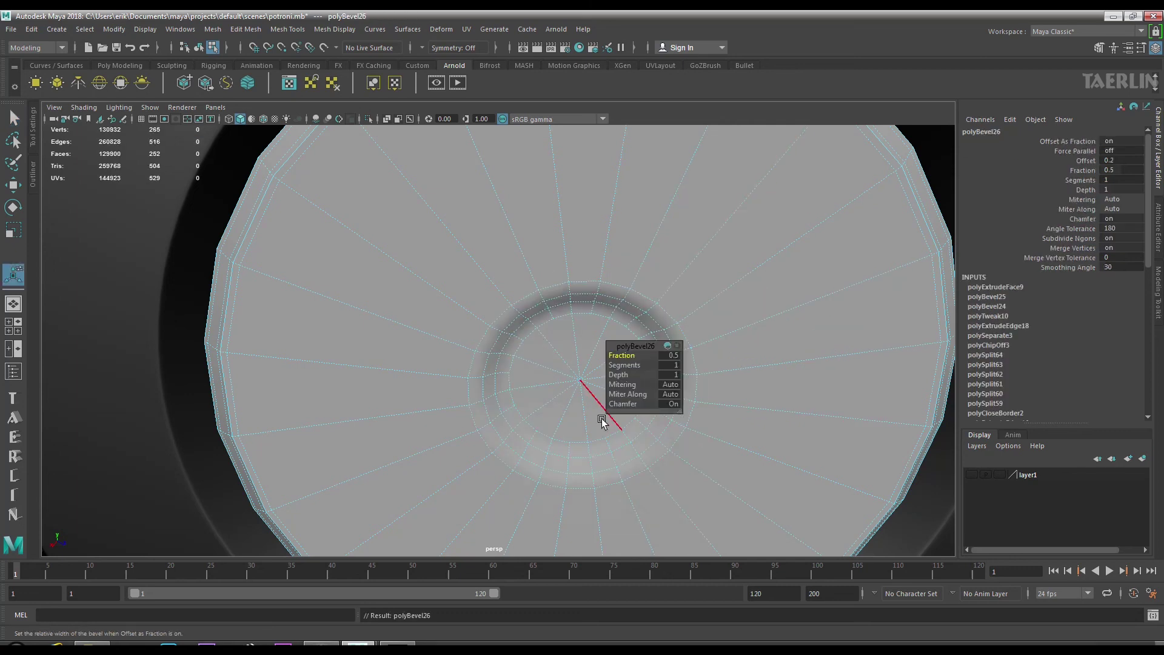
pyautogui.moveTo(534, 344); pyautogui.dragTo(520, 299)
pyautogui.moveTo(417, 208); pyautogui.dragTo(475, 256)
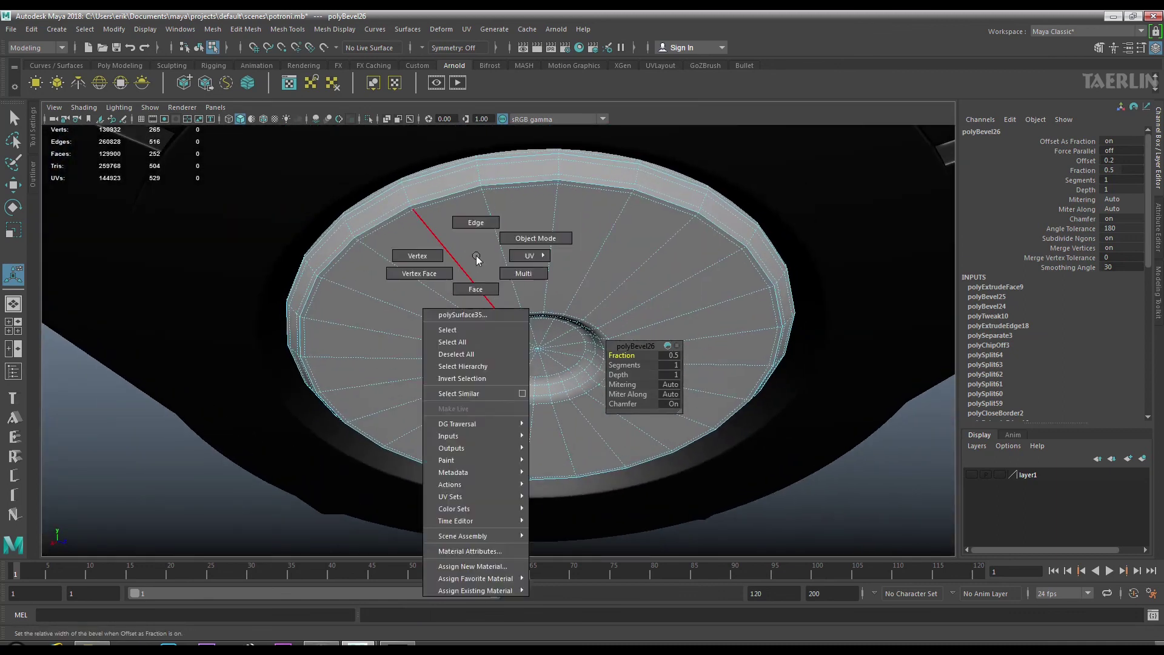
pyautogui.rightClick(579, 246)
pyautogui.click(511, 246)
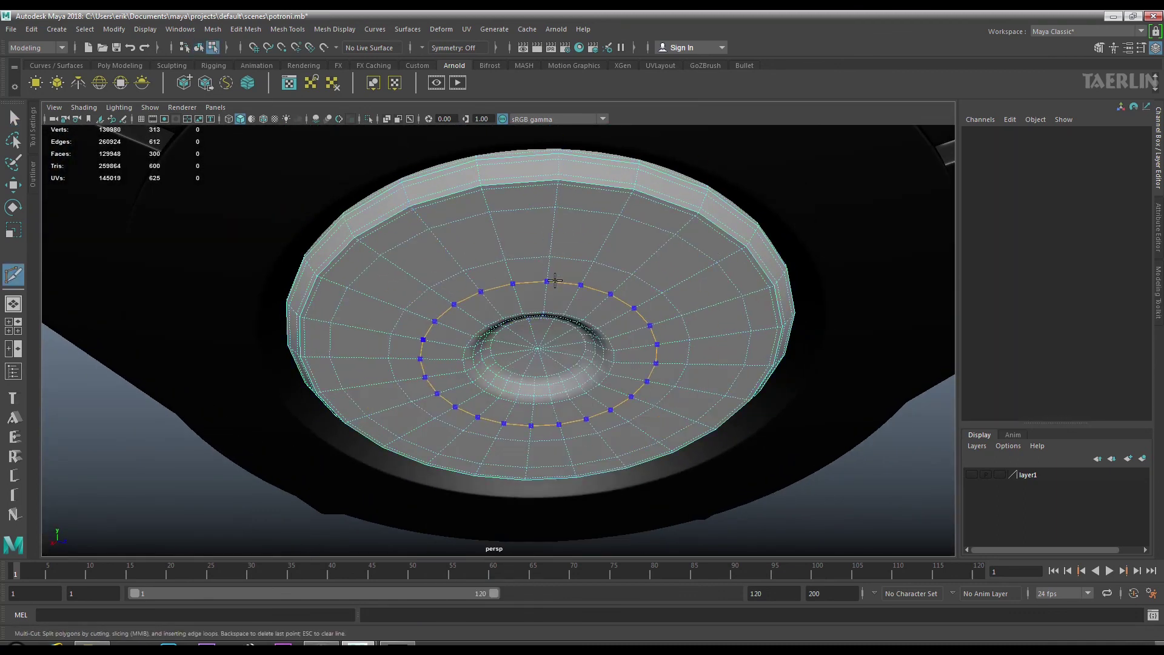
# Turn on smooth preview and assign the existing blinn1 material to the disc.
pyautogui.press('3')
pyautogui.moveTo(549, 274); pyautogui.dragTo(609, 249)
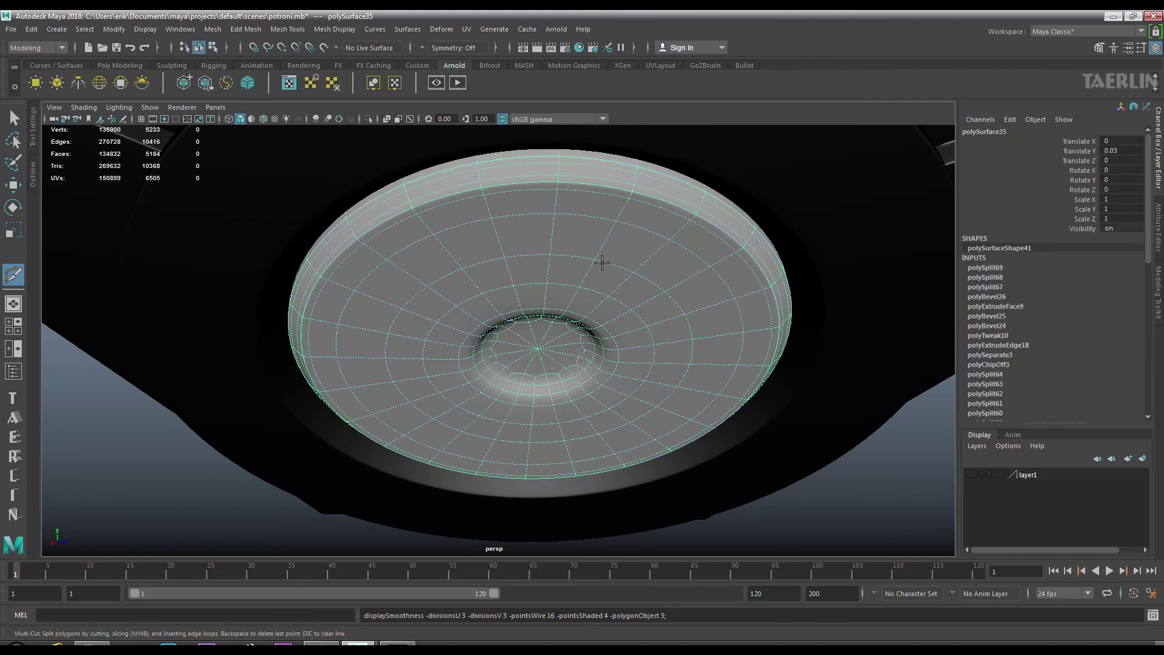
pyautogui.press('w')
pyautogui.moveTo(498, 275); pyautogui.dragTo(577, 613)
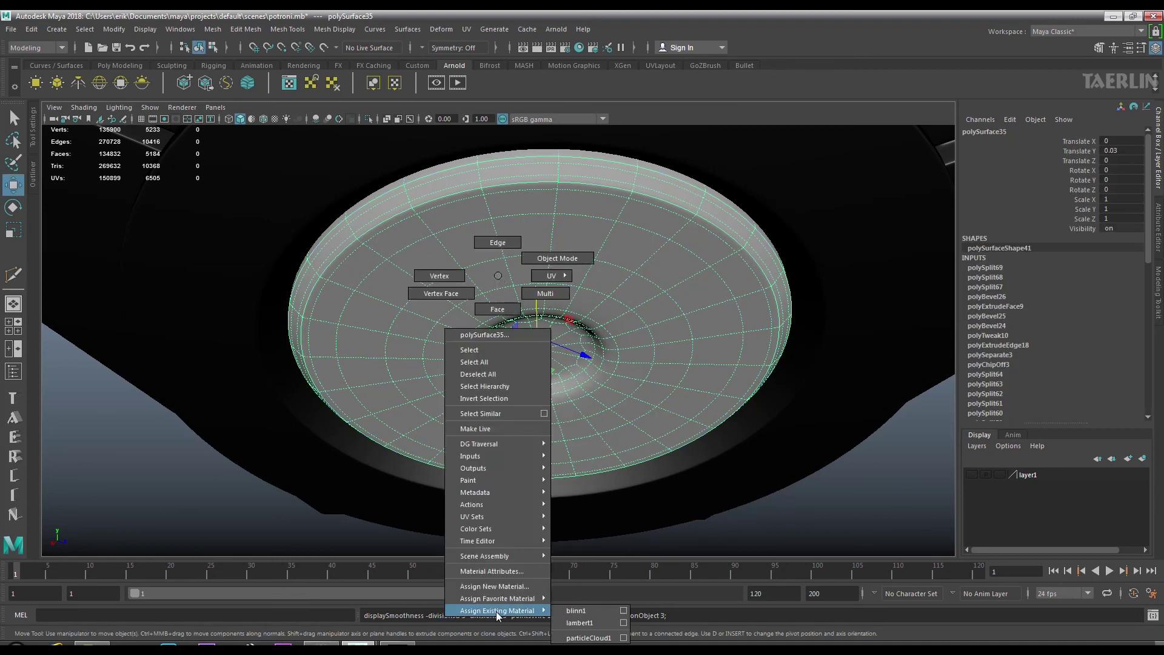
pyautogui.moveTo(577, 614); pyautogui.dragTo(667, 485)
pyautogui.scroll(3)
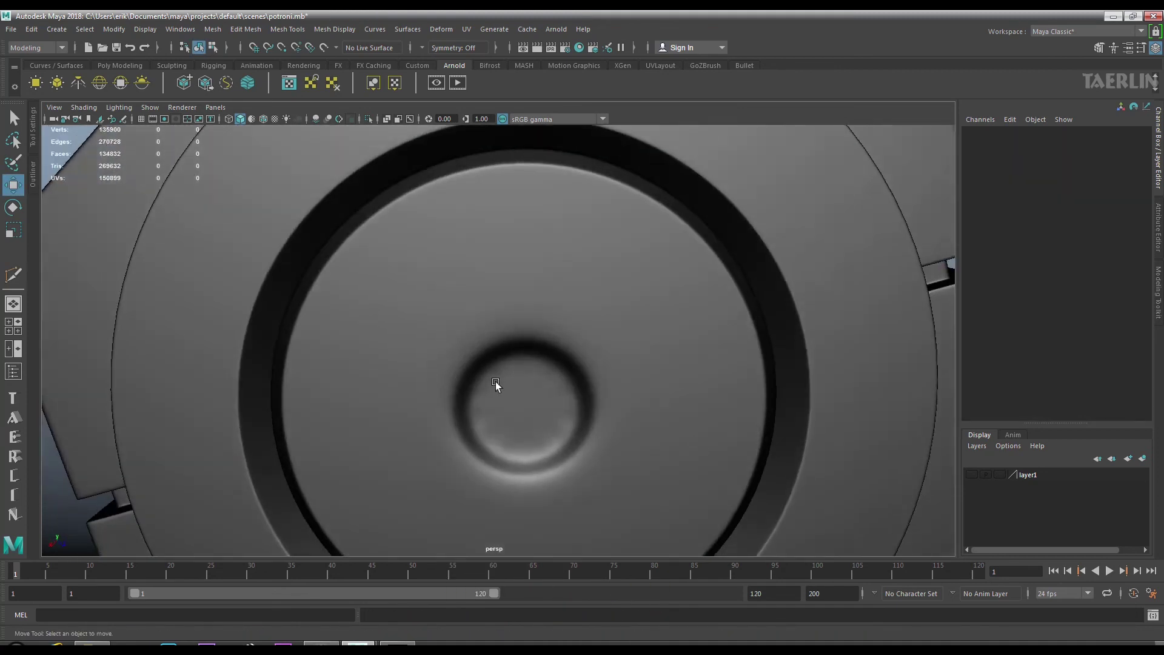
pyautogui.click(511, 401)
# Extrude the centre wedge faces with an inset offset of 0.26 to form a boss.
pyautogui.scroll(3)
pyautogui.scroll(3)
pyautogui.scroll(3)
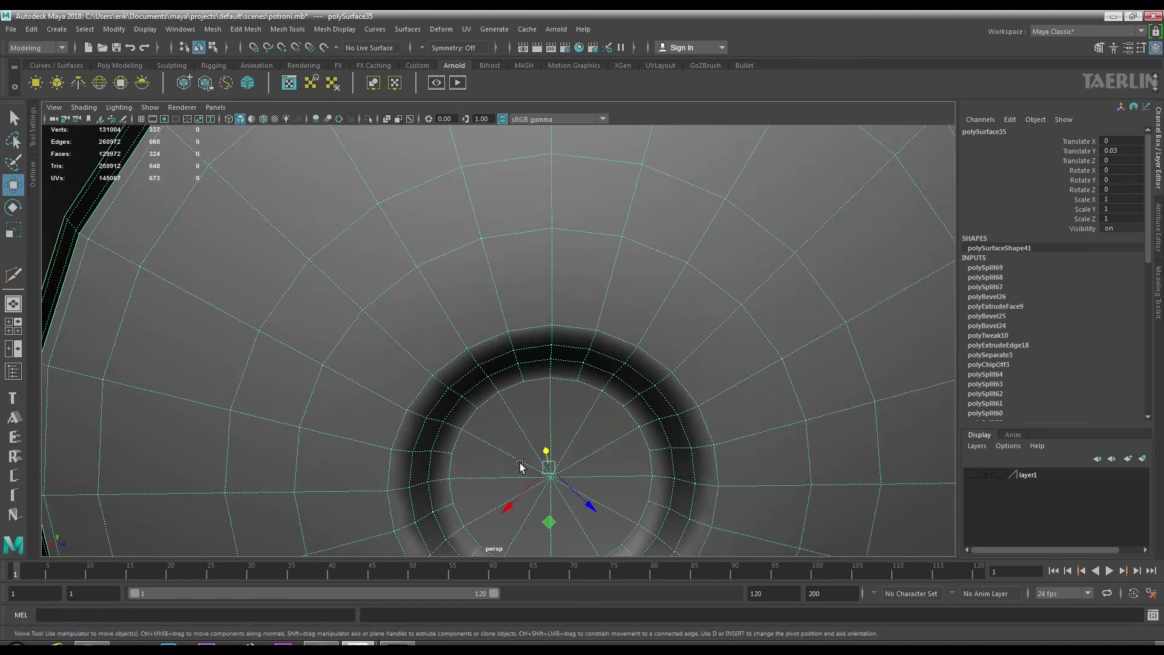
pyautogui.scroll(3)
pyautogui.moveTo(514, 388); pyautogui.dragTo(514, 364)
pyautogui.moveTo(504, 364); pyautogui.dragTo(538, 384)
pyautogui.hotkey('ctrl', 'e')
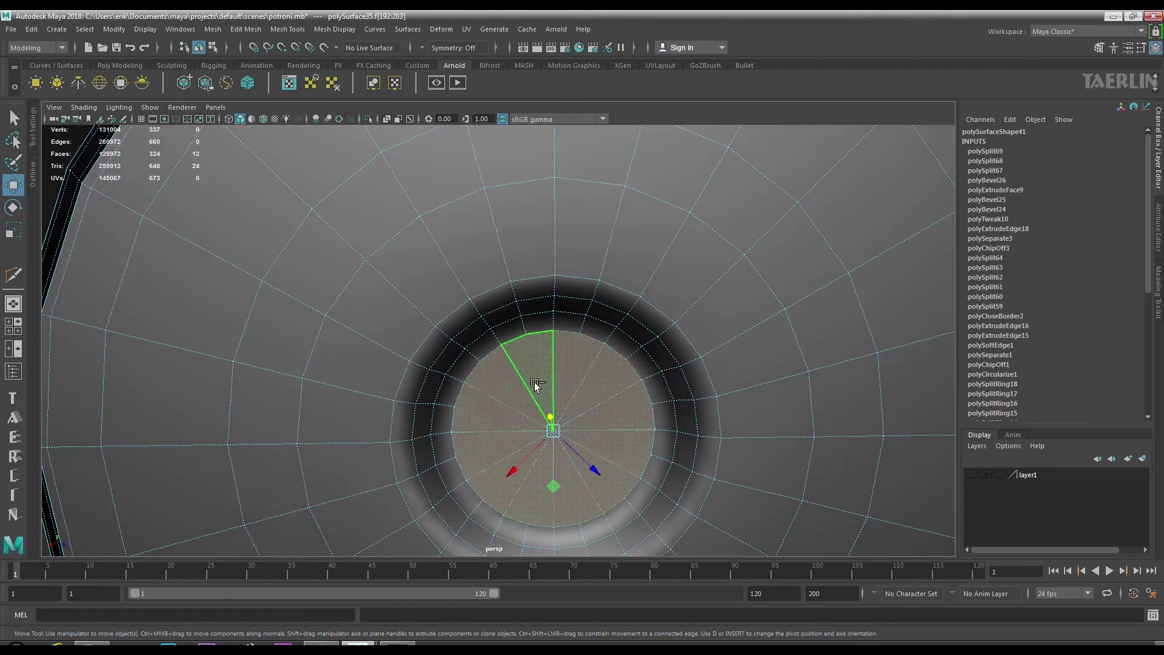
pyautogui.click(618, 374)
pyautogui.moveTo(618, 374); pyautogui.dragTo(634, 379)
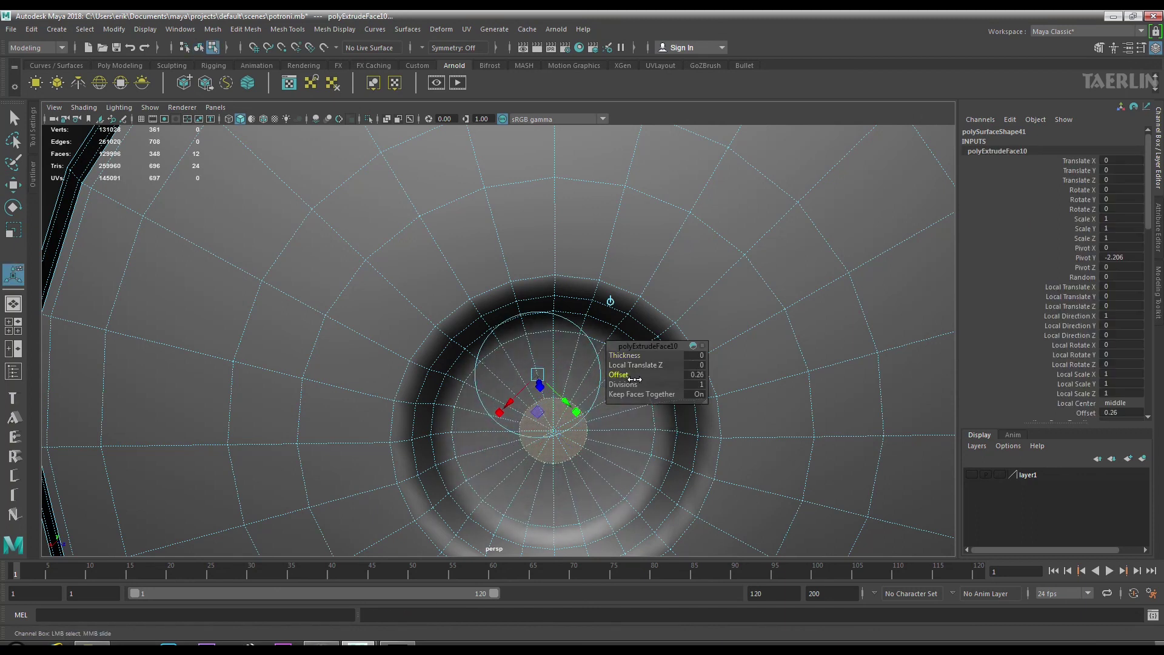
pyautogui.moveTo(476, 369); pyautogui.dragTo(519, 312)
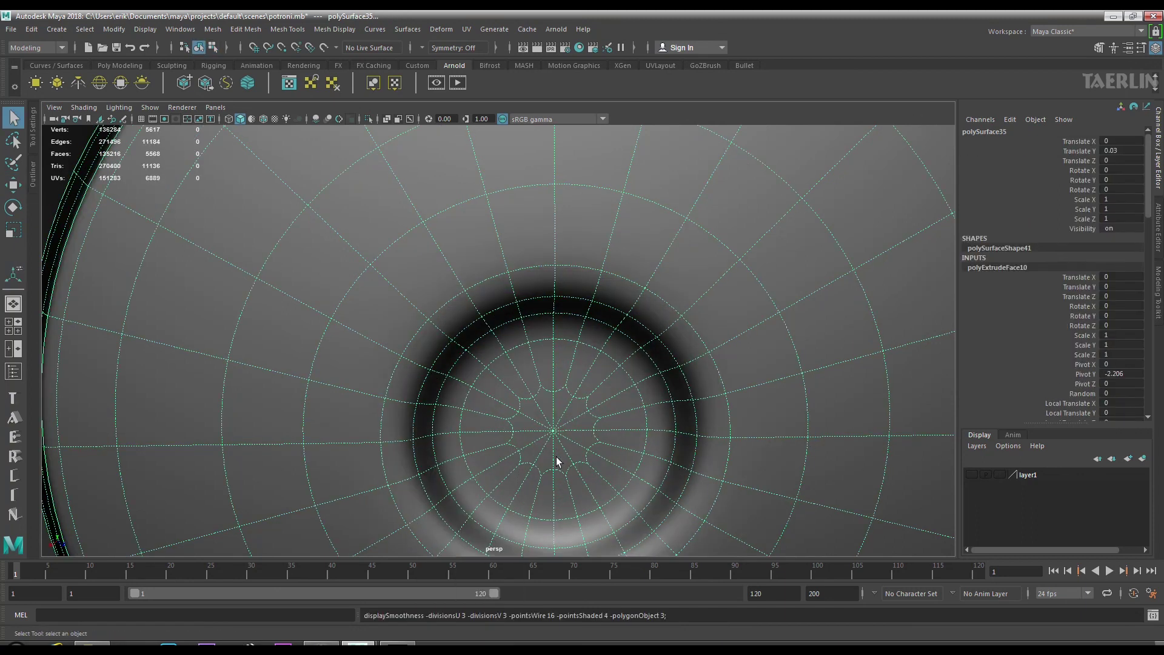
# Orbit around the centre boss and the column below the hexagon part.
pyautogui.scroll(3)
pyautogui.scroll(-3)
pyautogui.click(182, 515)
pyautogui.moveTo(424, 303); pyautogui.dragTo(544, 322)
pyautogui.scroll(3)
pyautogui.moveTo(689, 460); pyautogui.dragTo(608, 299)
pyautogui.scroll(-3)
pyautogui.moveTo(576, 433); pyautogui.dragTo(559, 403)
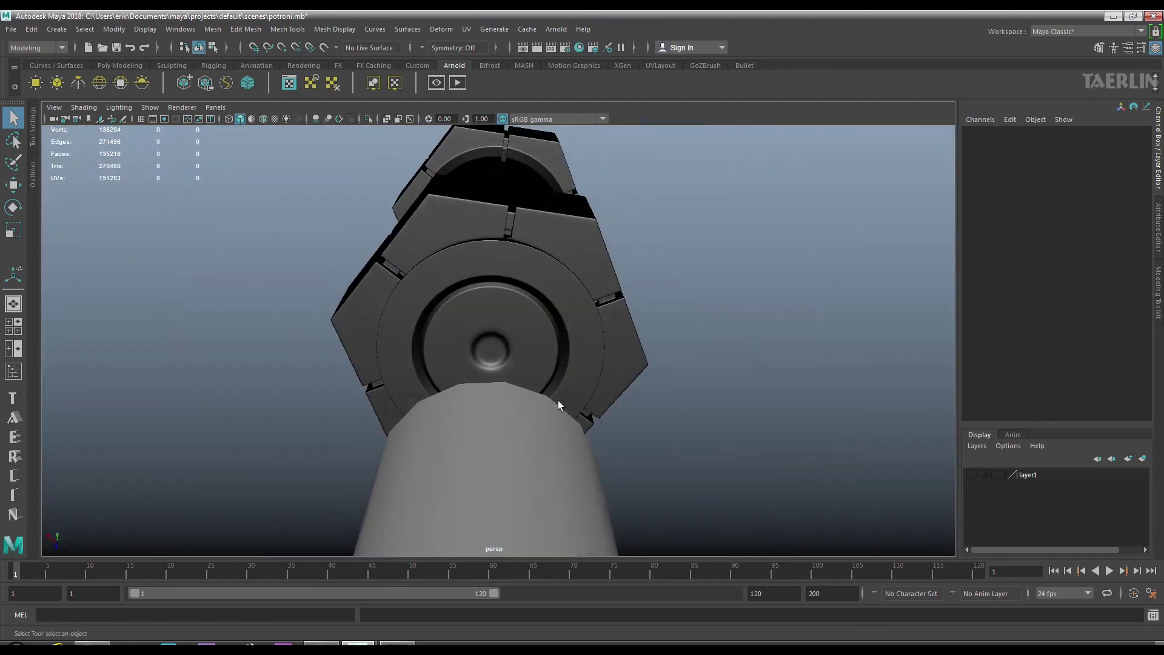
# Delete pCylinder2 and orbit around the spike-topped hex-nut column to check it.
pyautogui.click(536, 503)
pyautogui.press('Delete')
pyautogui.scroll(-3)
pyautogui.moveTo(563, 482); pyautogui.dragTo(545, 372)
pyautogui.scroll(3)
pyautogui.moveTo(545, 372); pyautogui.dragTo(563, 411)
pyautogui.moveTo(564, 410); pyautogui.dragTo(488, 415)
pyautogui.moveTo(488, 415); pyautogui.dragTo(612, 418)
pyautogui.moveTo(613, 418); pyautogui.dragTo(615, 435)
pyautogui.moveTo(615, 435); pyautogui.dragTo(554, 340)
pyautogui.moveTo(553, 340); pyautogui.dragTo(591, 303)
# Open the rocket reference image and widen it to show the second rocket.
pyautogui.click(385, 644)
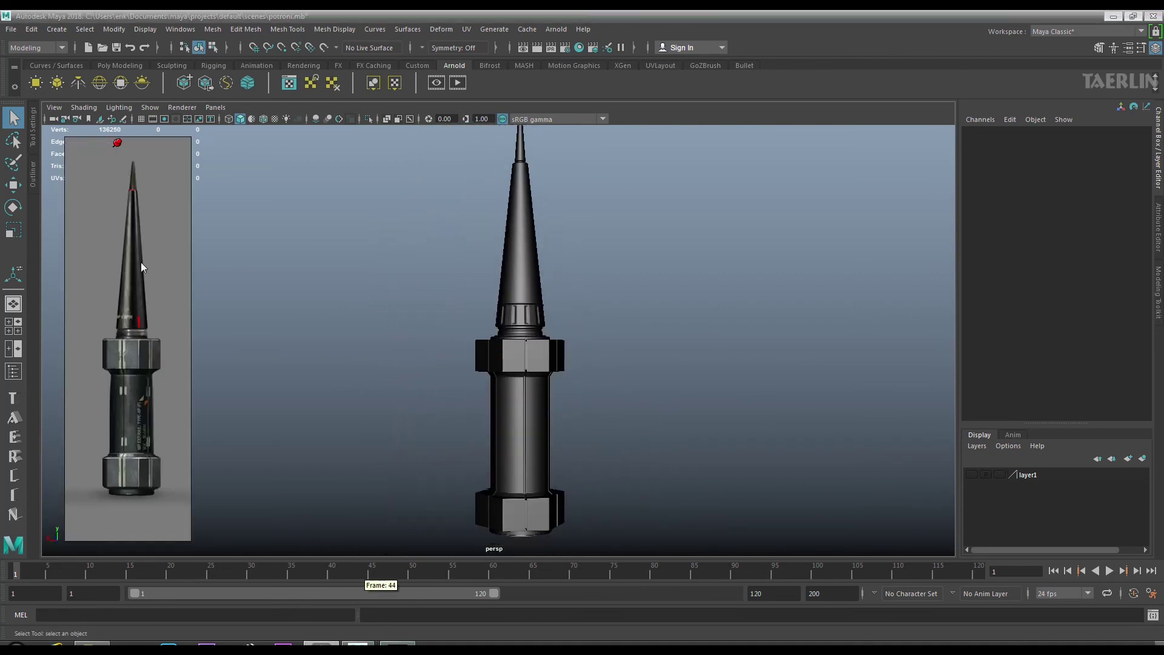
pyautogui.scroll(-3)
pyautogui.moveTo(543, 397); pyautogui.dragTo(280, 395)
pyautogui.moveTo(281, 391); pyautogui.dragTo(320, 384)
pyautogui.scroll(-3)
pyautogui.moveTo(130, 314); pyautogui.dragTo(136, 308)
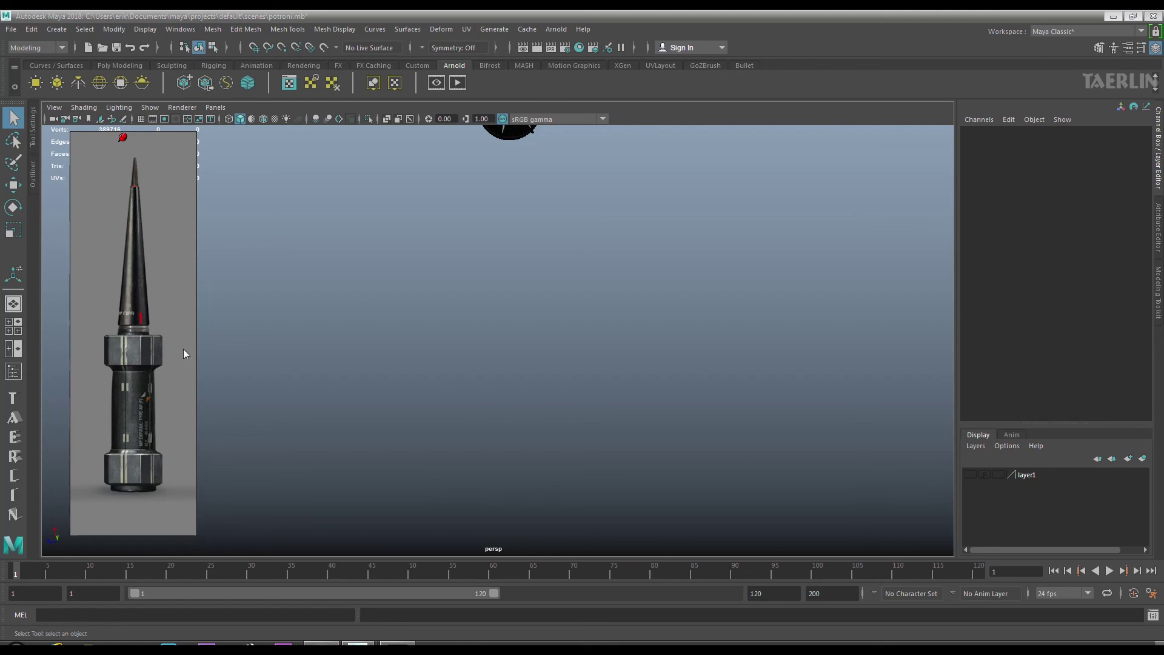
pyautogui.moveTo(197, 350); pyautogui.dragTo(306, 359)
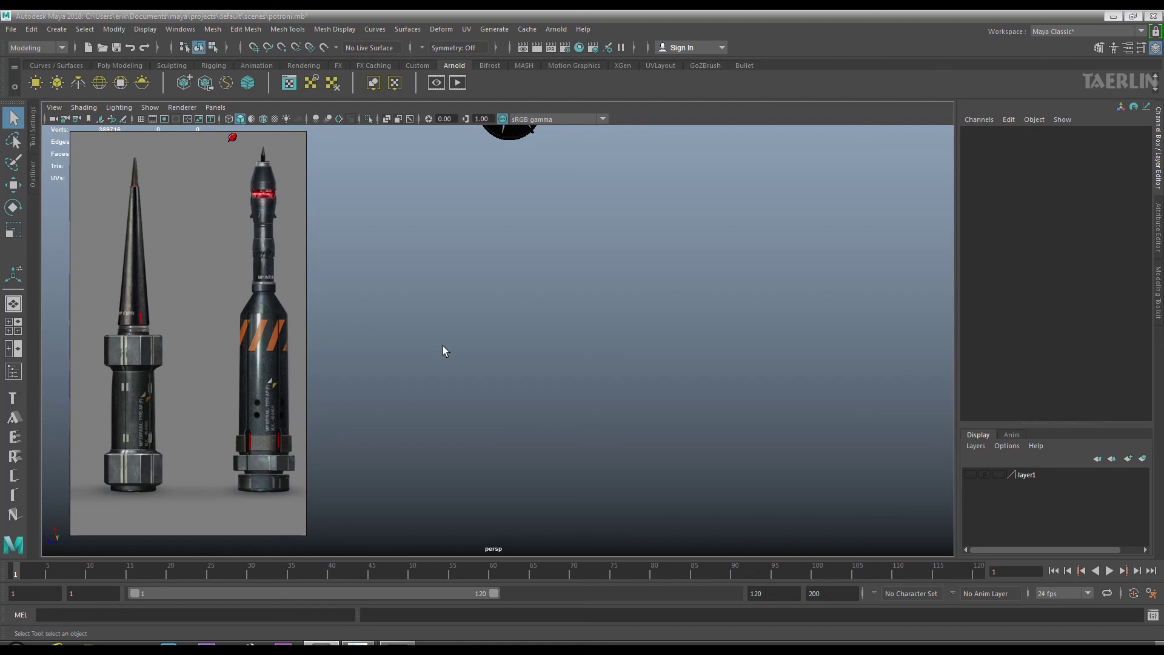
# Shift the reference images left and tumble the view to the second rocket's finned mid-section.
pyautogui.moveTo(215, 363); pyautogui.dragTo(183, 360)
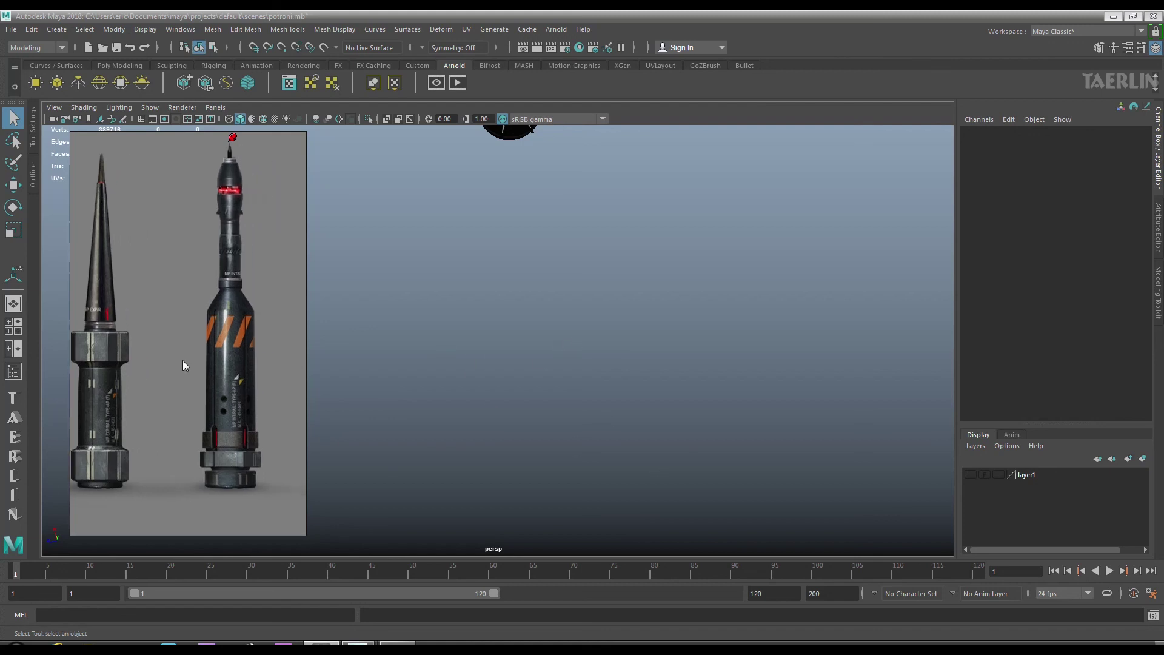
pyautogui.moveTo(548, 252); pyautogui.dragTo(606, 307)
pyautogui.moveTo(605, 304); pyautogui.dragTo(594, 332)
pyautogui.moveTo(593, 332); pyautogui.dragTo(606, 394)
pyautogui.moveTo(606, 394); pyautogui.dragTo(627, 343)
pyautogui.moveTo(627, 343); pyautogui.dragTo(608, 326)
pyautogui.moveTo(608, 326); pyautogui.dragTo(605, 350)
pyautogui.moveTo(605, 350); pyautogui.dragTo(615, 210)
pyautogui.moveTo(616, 210); pyautogui.dragTo(643, 309)
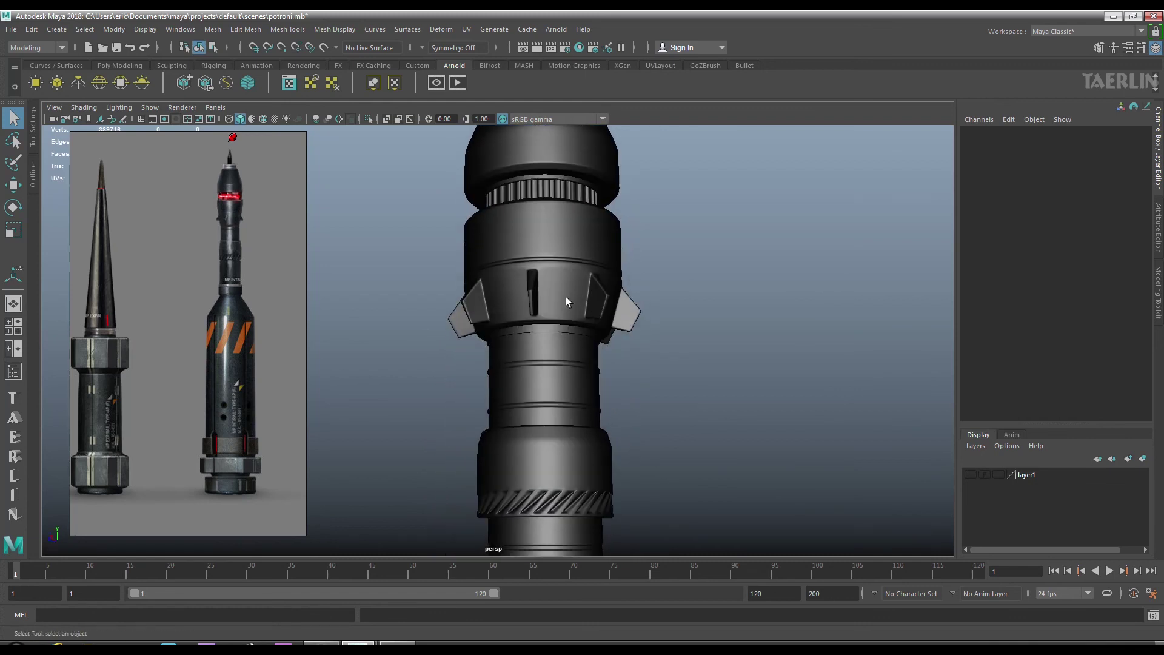
# Inspect the second rocket's finned, ringed and knurled sections, then deselect.
pyautogui.click(565, 301)
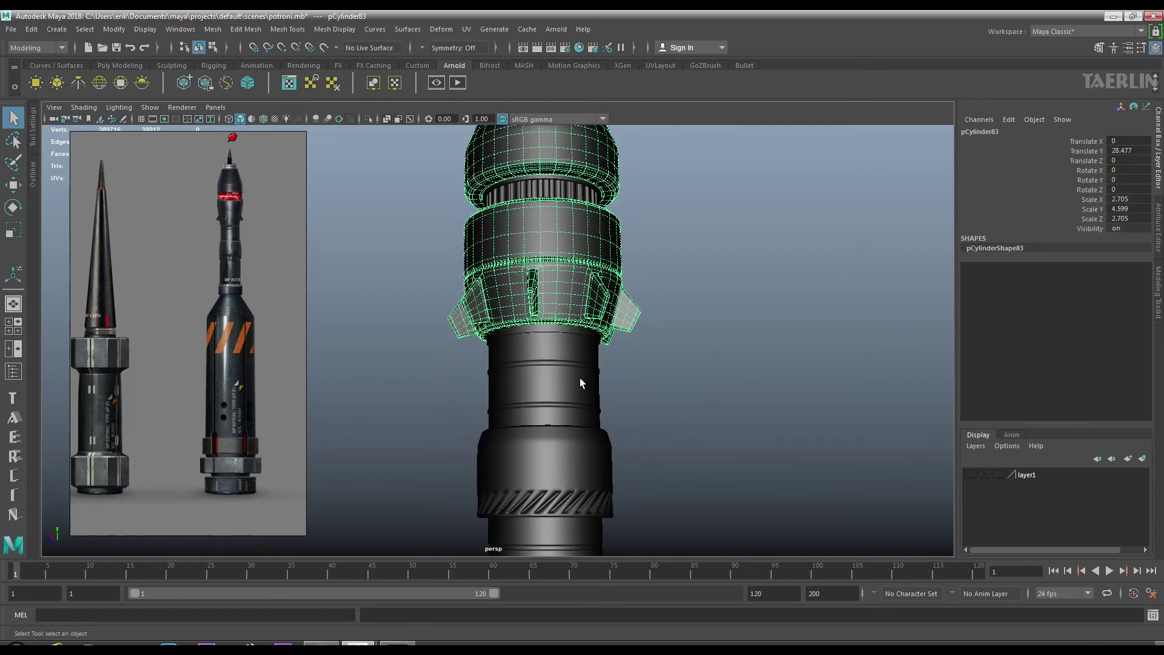
pyautogui.click(581, 382)
pyautogui.click(585, 458)
pyautogui.click(555, 385)
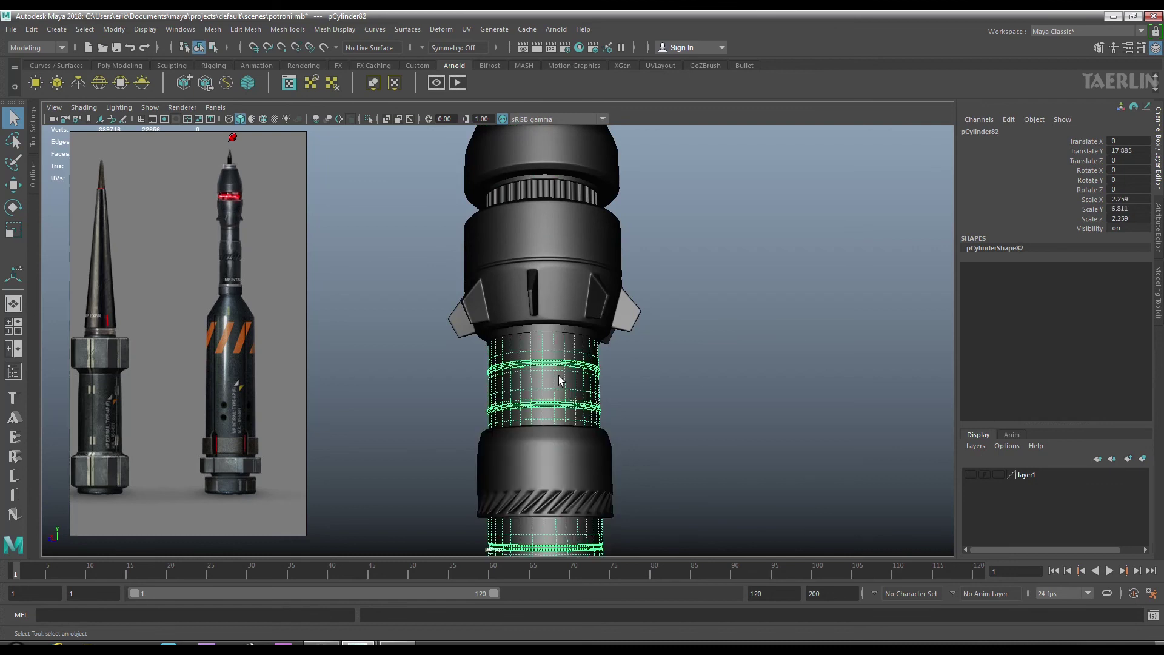
pyautogui.click(555, 257)
pyautogui.click(703, 313)
# Dolly out and pan down until the whole rocket is visible.
pyautogui.scroll(-3)
pyautogui.scroll(-3)
pyautogui.scroll(3)
pyautogui.moveTo(616, 371); pyautogui.dragTo(676, 500)
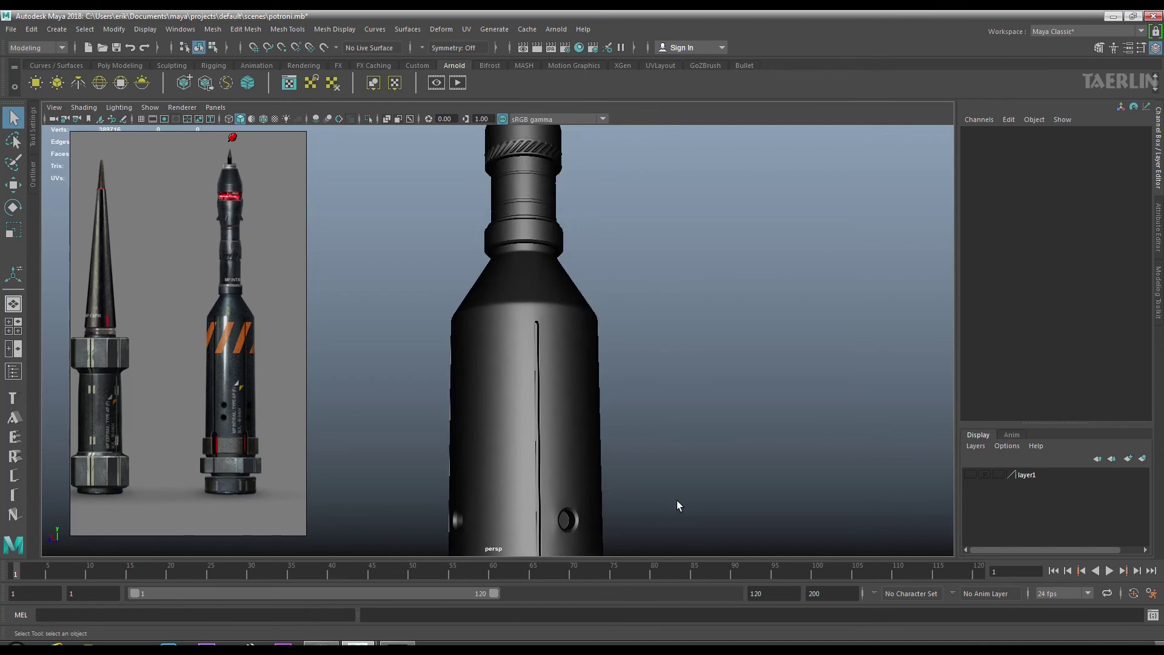
pyautogui.scroll(-3)
pyautogui.scroll(-3)
pyautogui.scroll(-3)
pyautogui.scroll(-3)
pyautogui.scroll(-3)
pyautogui.scroll(-3)
pyautogui.scroll(-3)
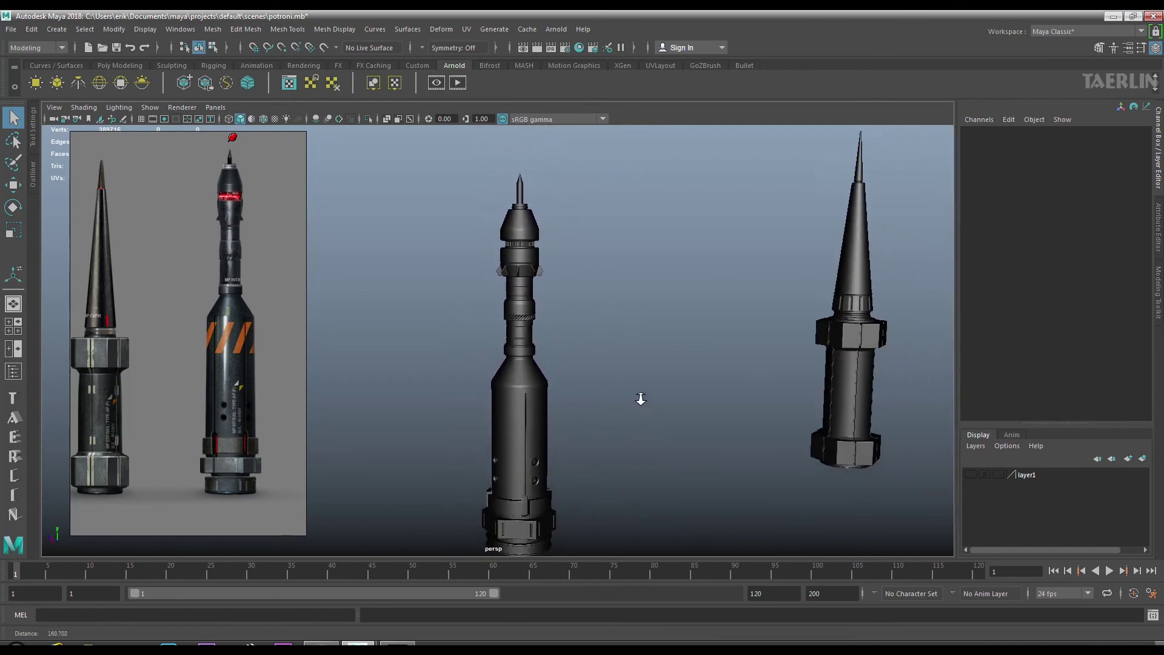
pyautogui.moveTo(670, 410); pyautogui.dragTo(675, 418)
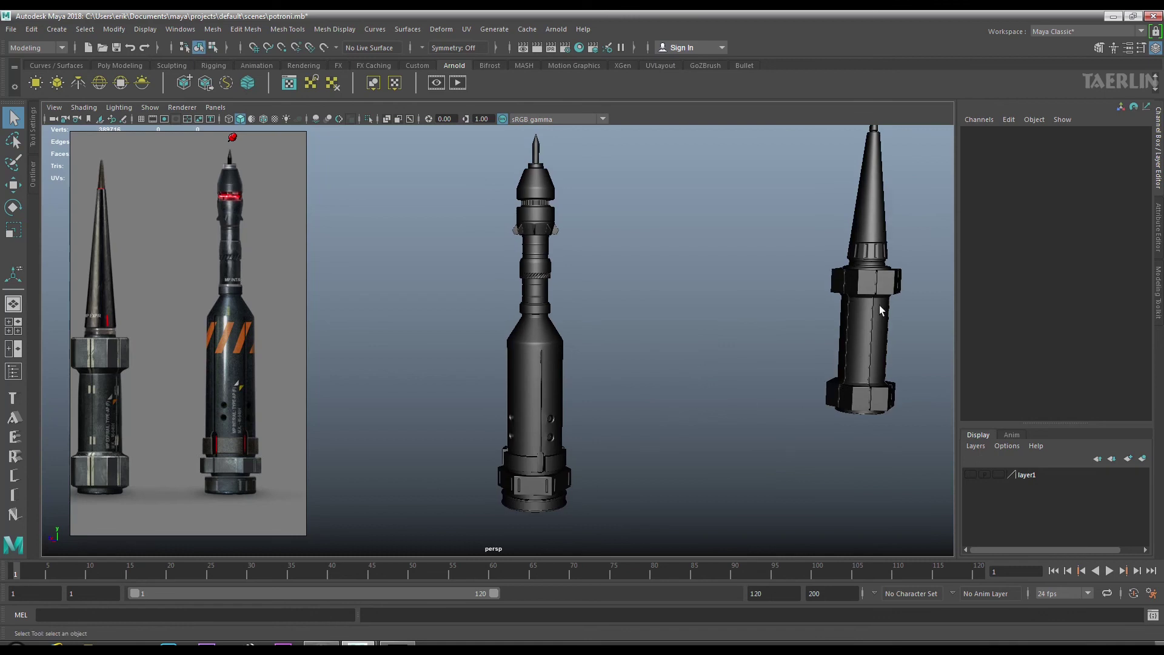
# Frame both rocket models beside the reference image for comparison.
pyautogui.moveTo(739, 368); pyautogui.dragTo(730, 373)
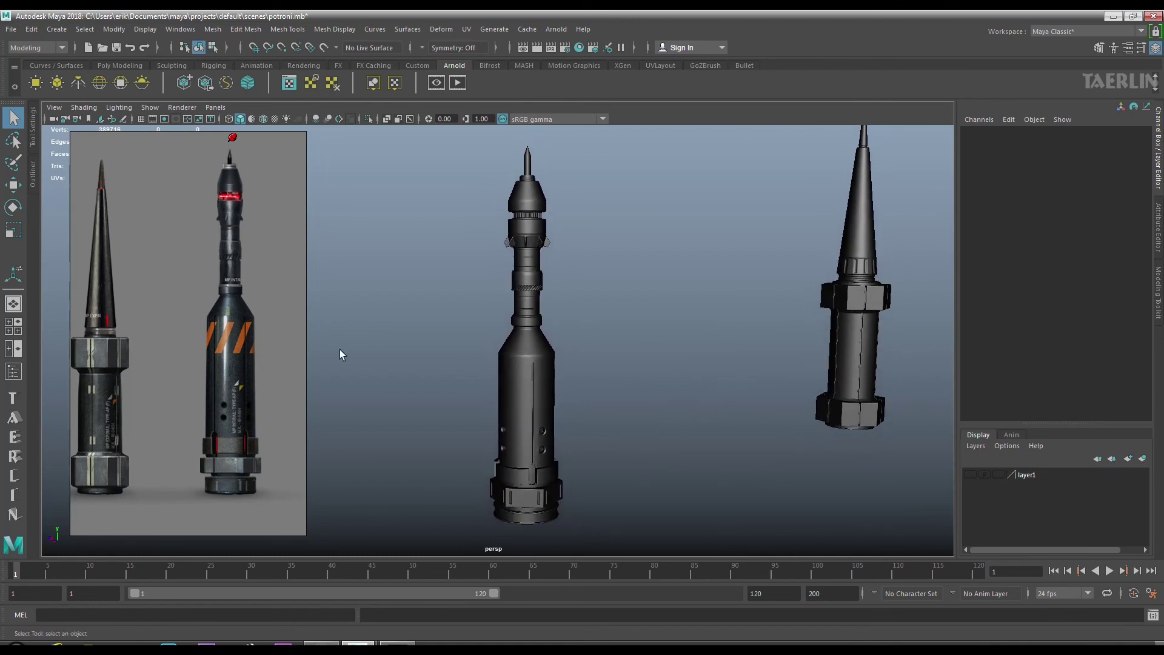
pyautogui.moveTo(174, 291); pyautogui.dragTo(351, 292)
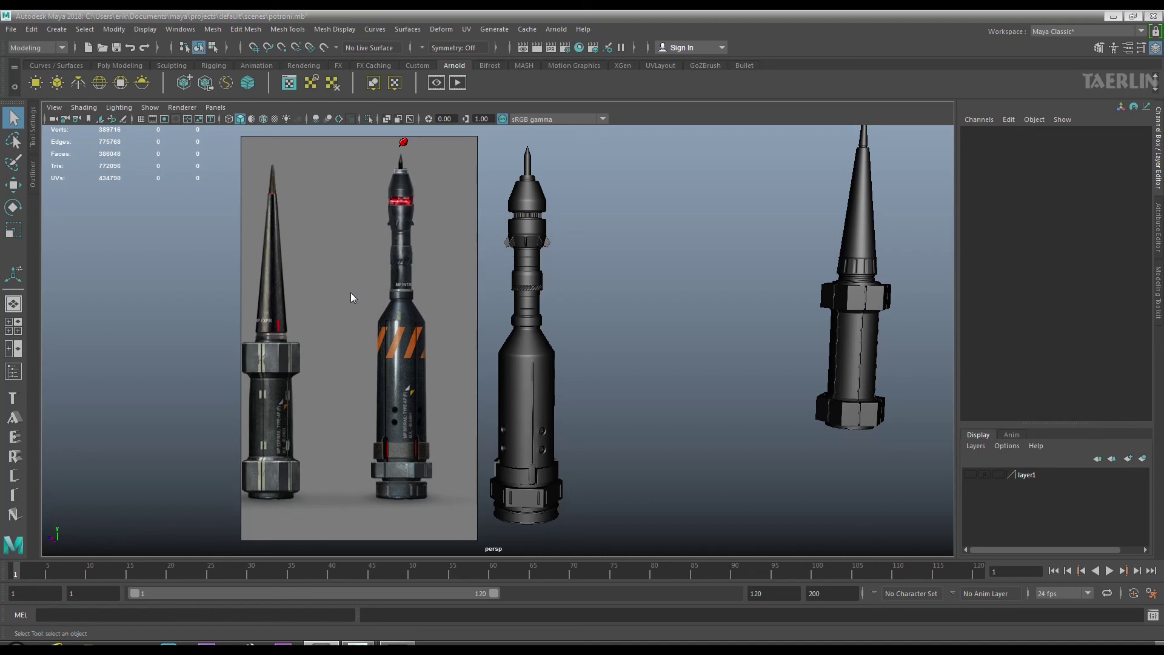
pyautogui.moveTo(352, 297); pyautogui.dragTo(185, 297)
pyautogui.moveTo(526, 399); pyautogui.dragTo(536, 394)
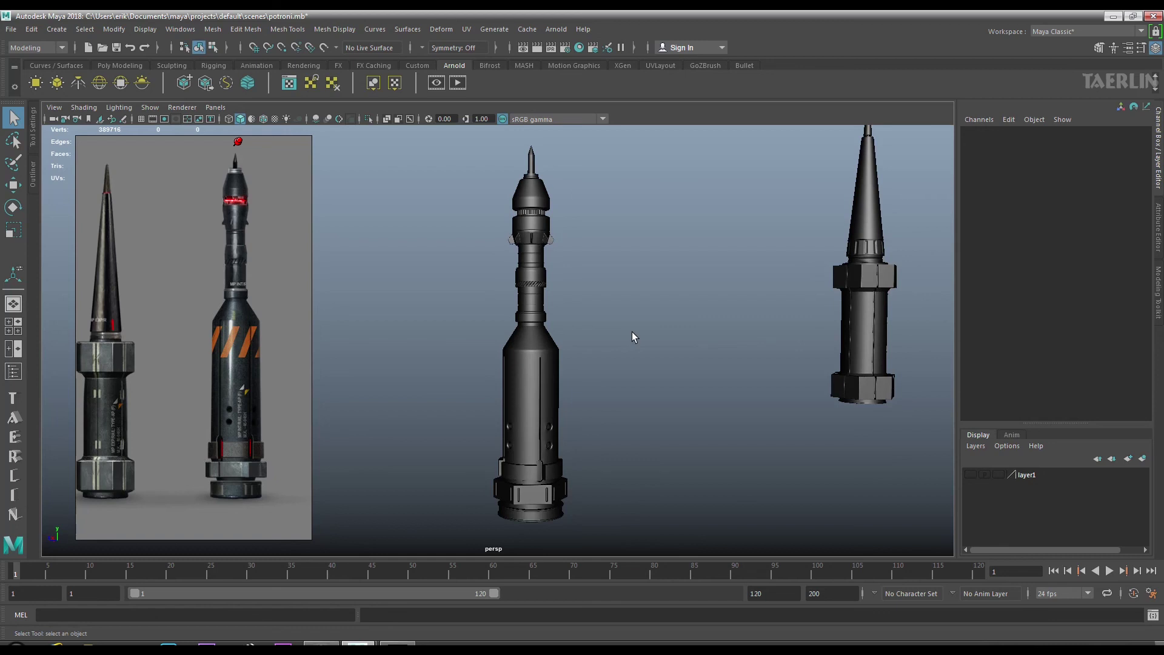